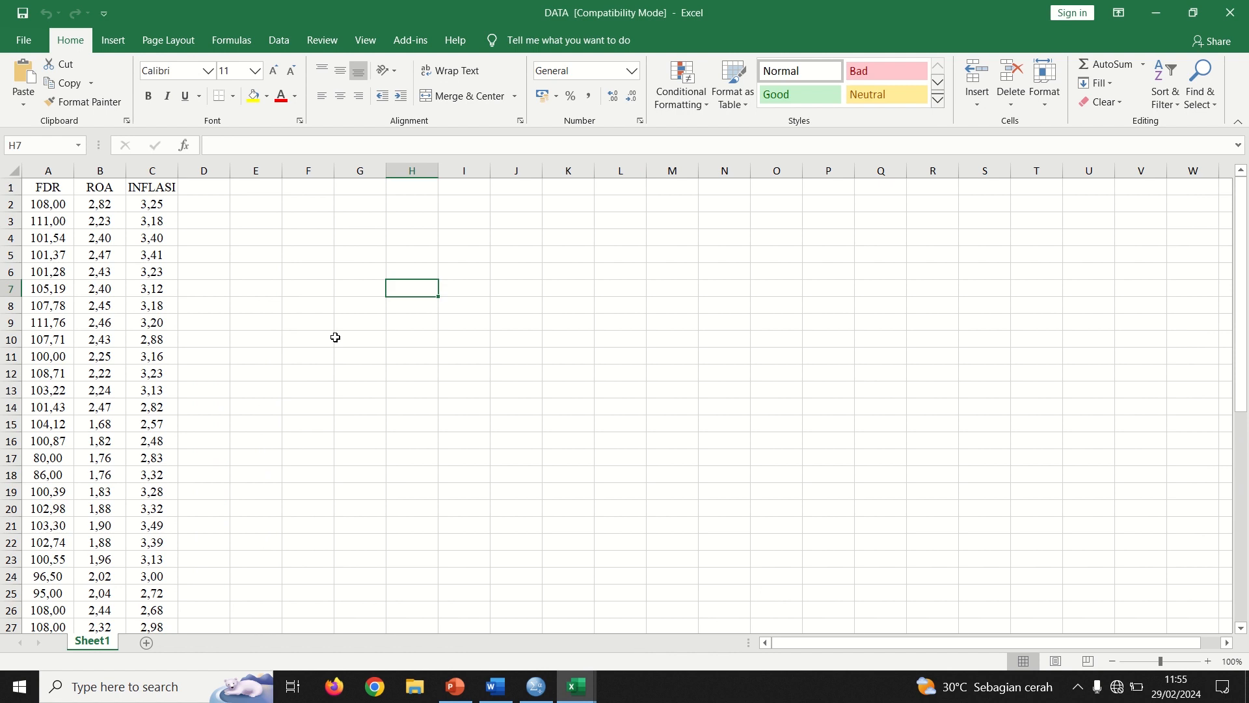
Look over the FDR, ROA and INFLASI columns in the DATA workbook, and close that workbook.
left_click(56, 170)
left_click_drag(55, 170, 152, 171)
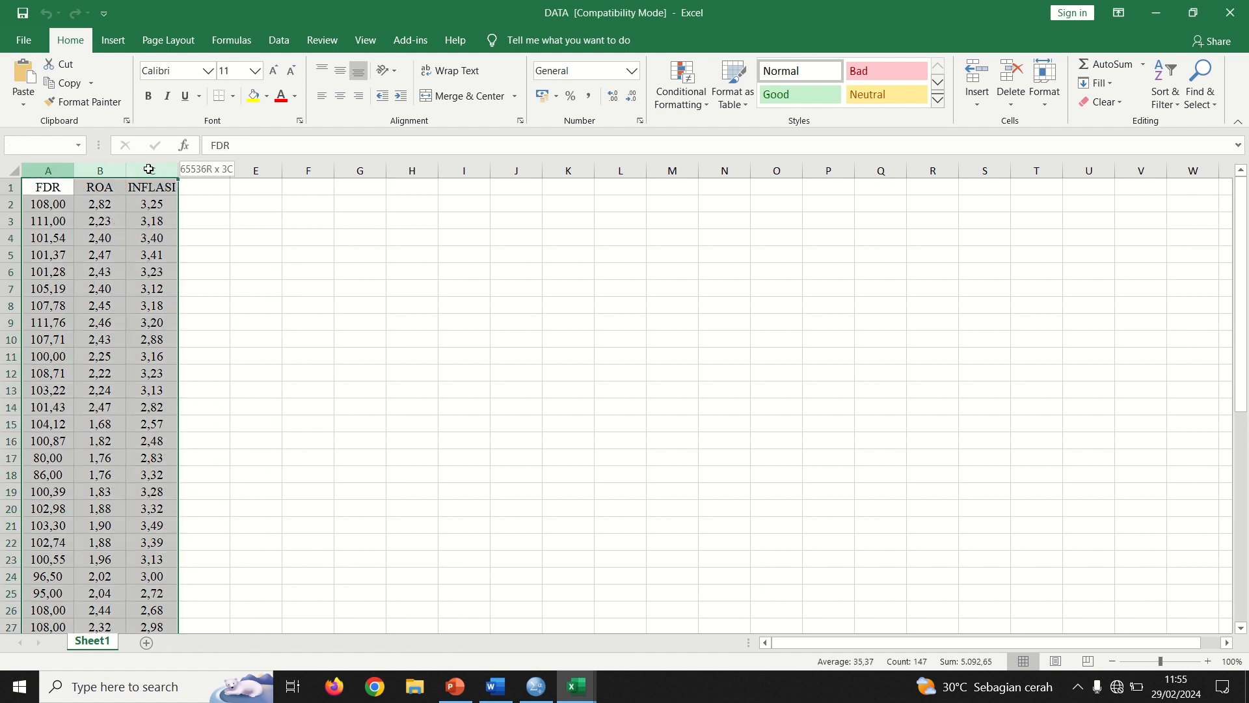
left_click_drag(1247, 257, 1247, 542)
left_click_drag(1235, 471, 1198, 201)
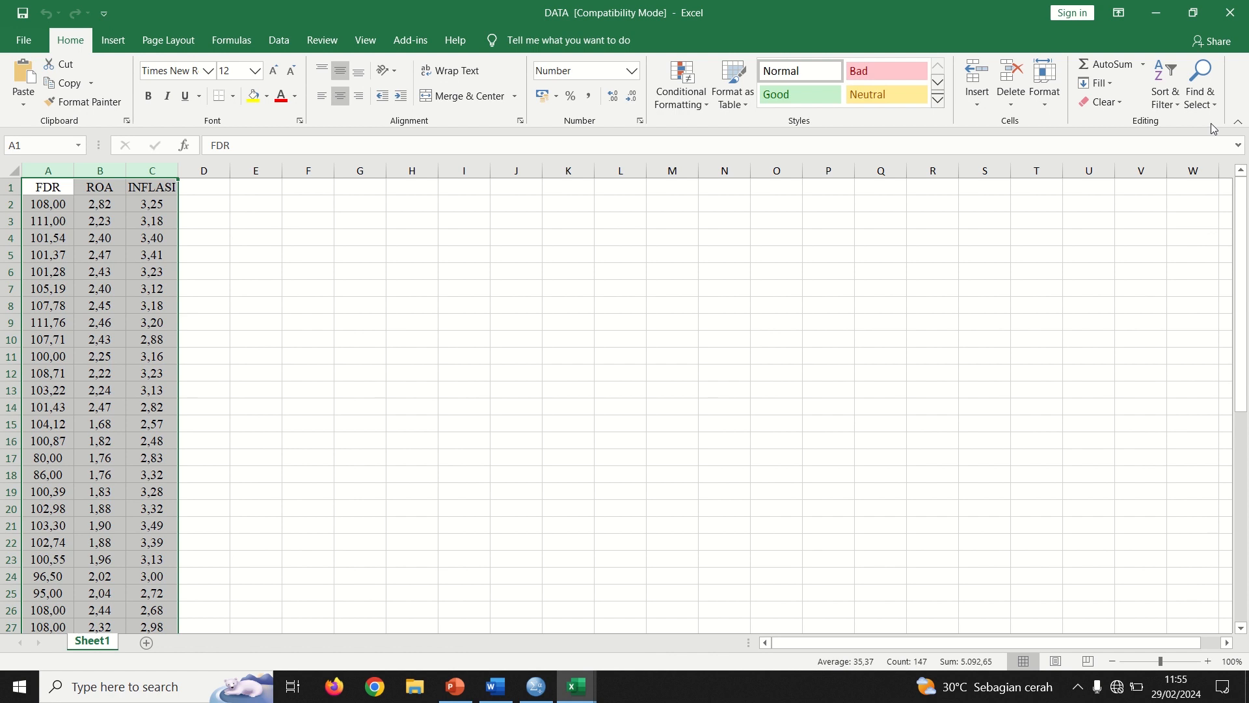
left_click(1229, 6)
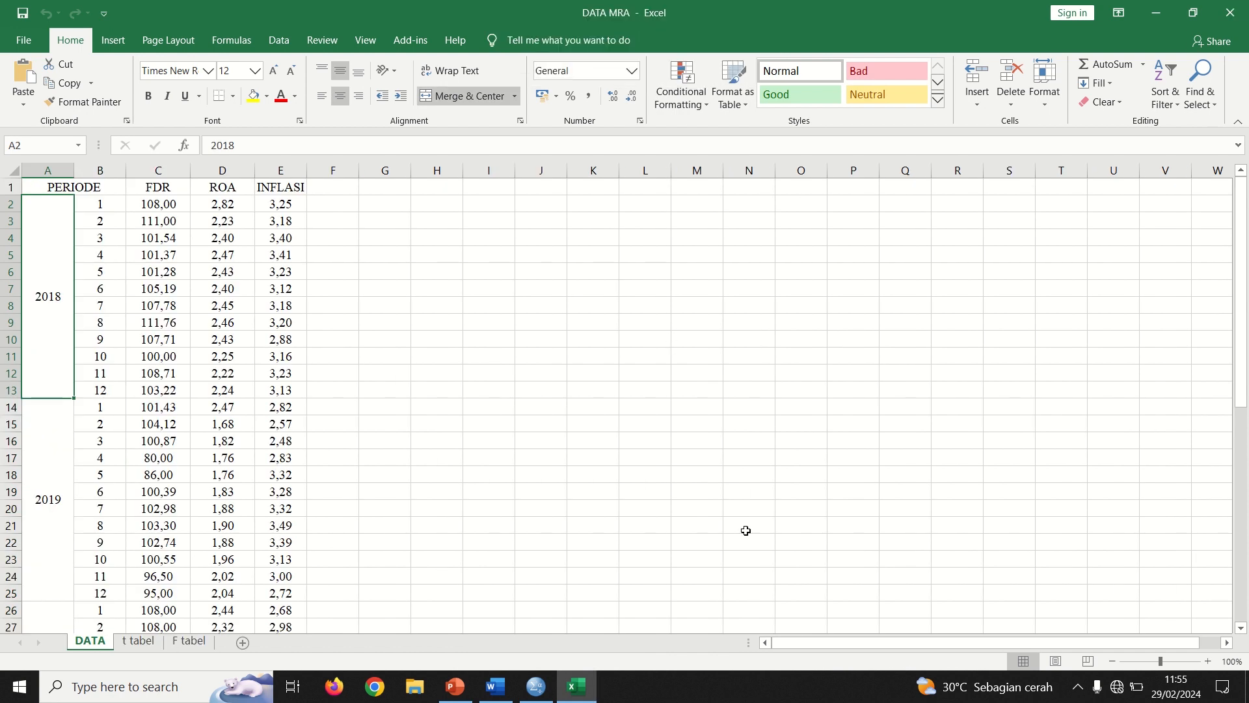
Switch to SPSS and import Sheet1 of DATA.xls from Documents, reading variable names from the first row.
left_click(549, 686)
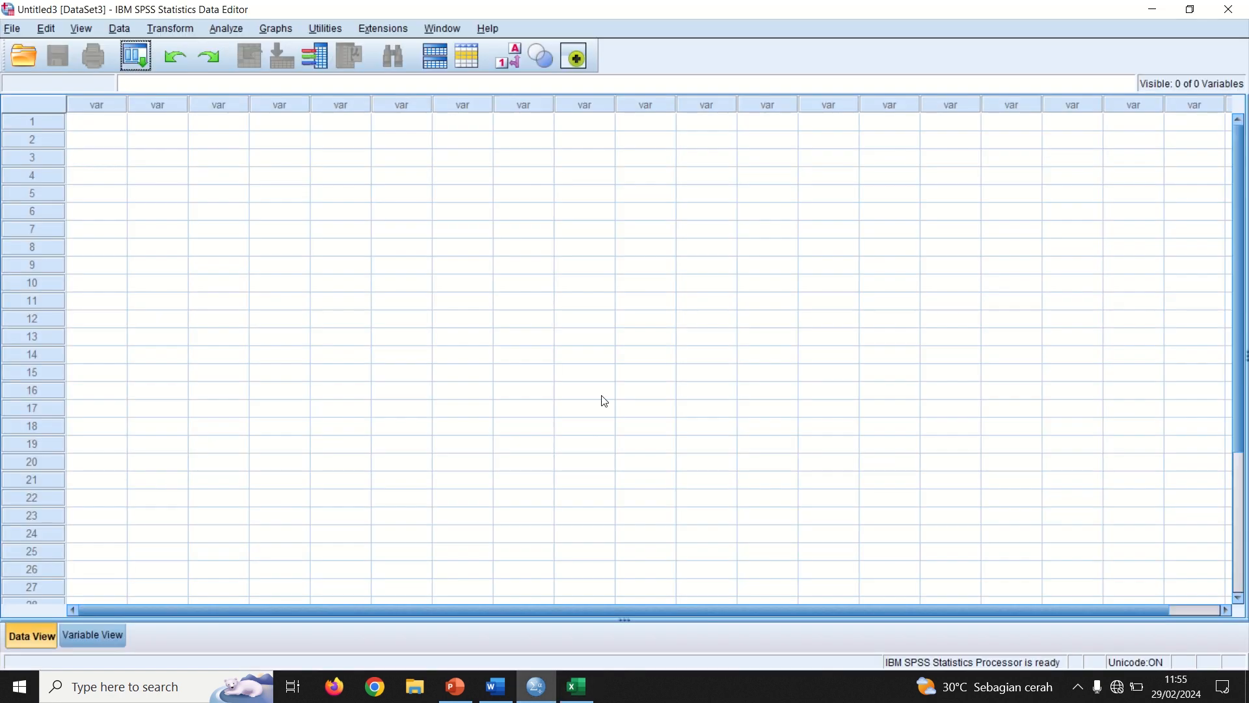
left_click(13, 30)
mouse_move(148, 89)
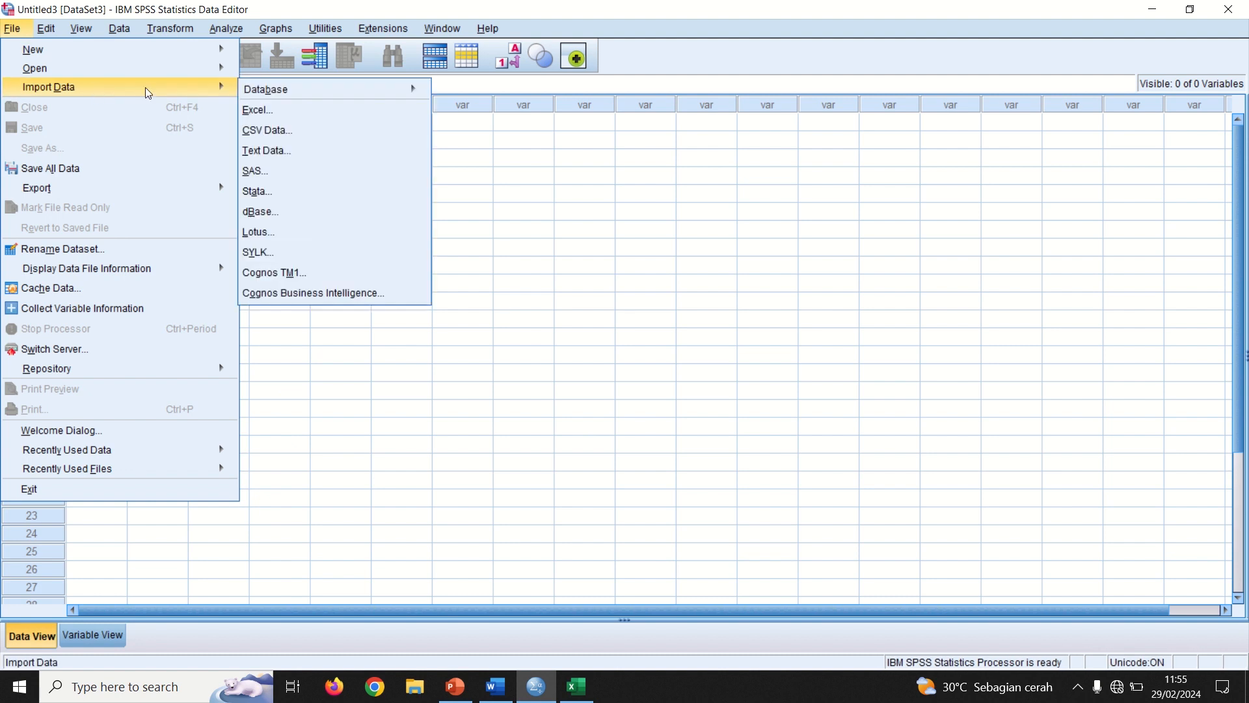
left_click(268, 111)
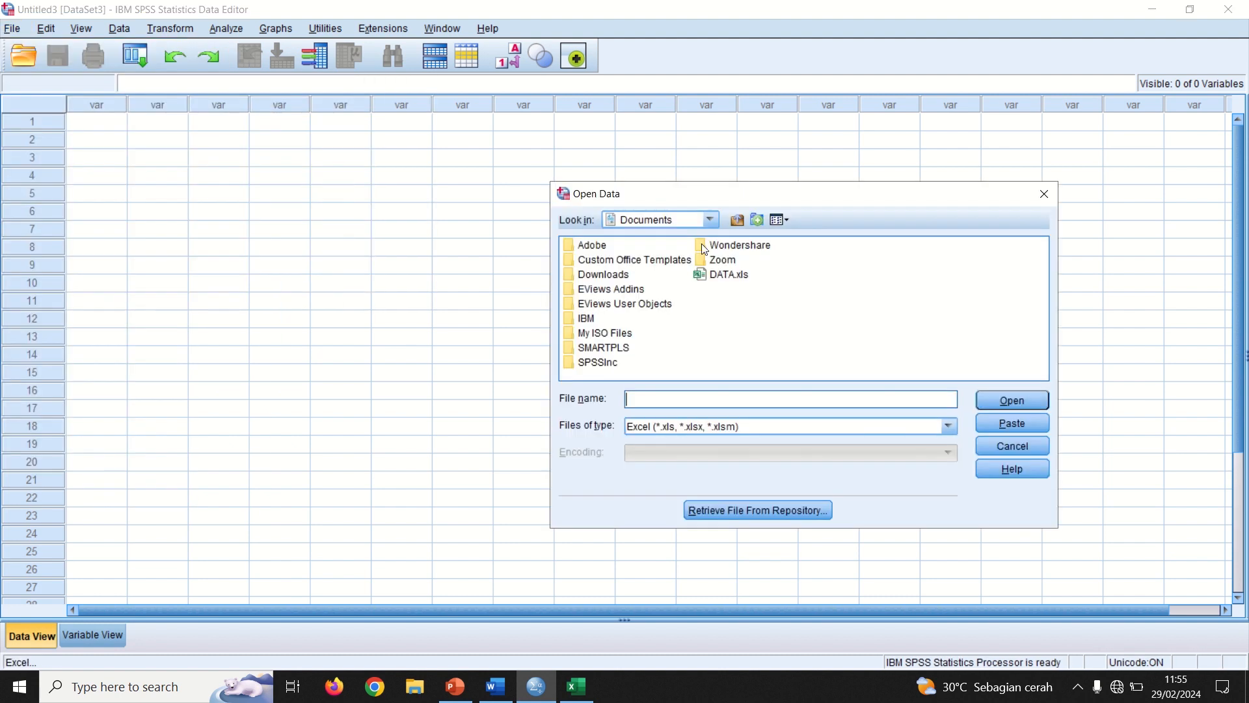
left_click(721, 279)
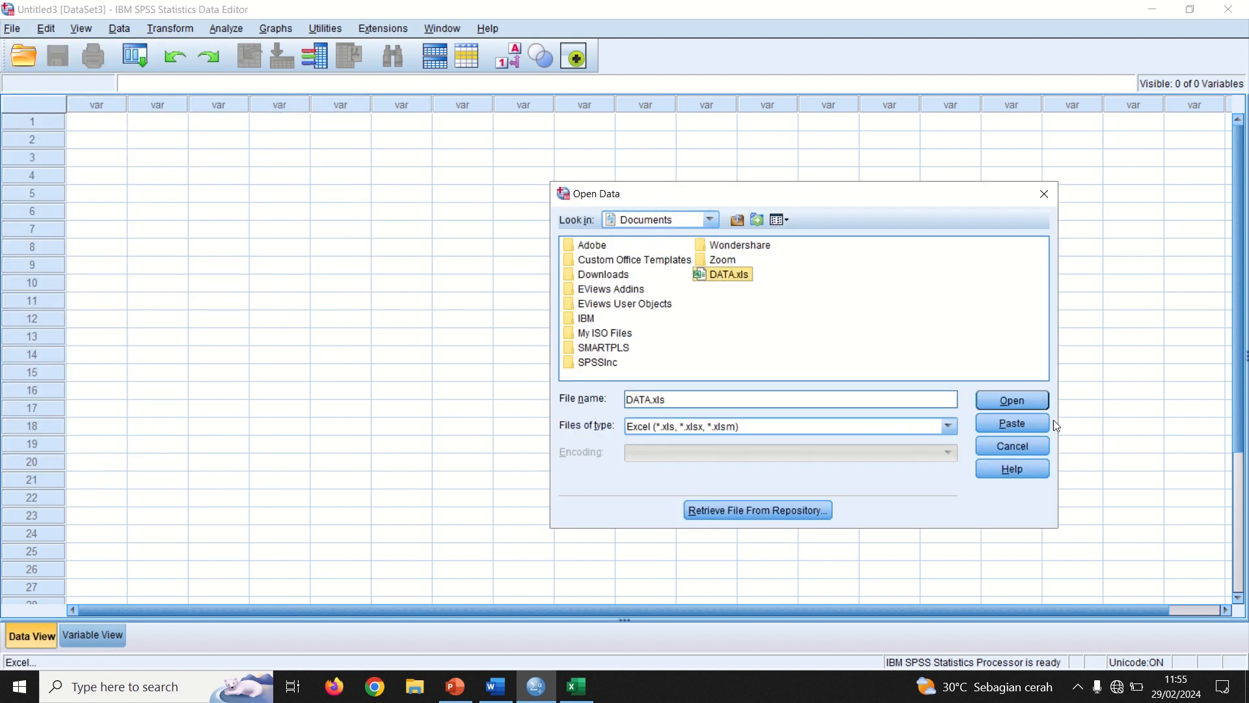
left_click(1031, 405)
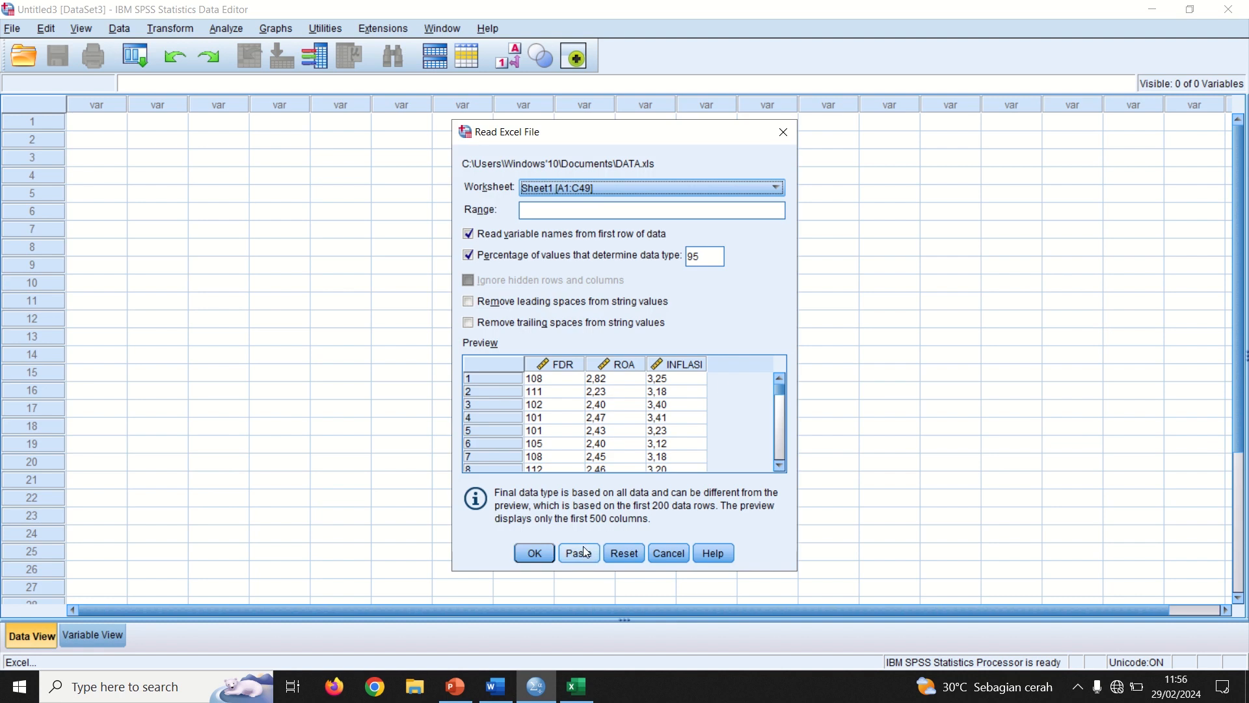
left_click(549, 554)
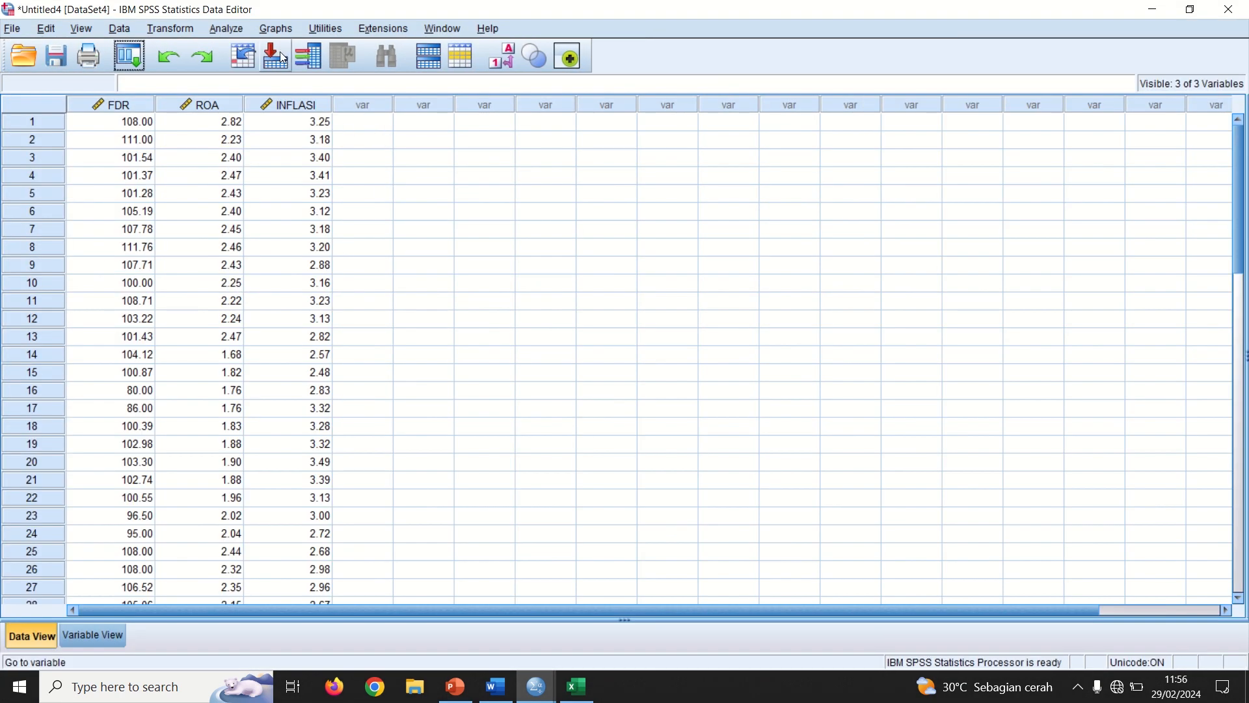
Compute a new variable FDR_INFLASI with the expression FDR*INFLASI.
left_click(170, 29)
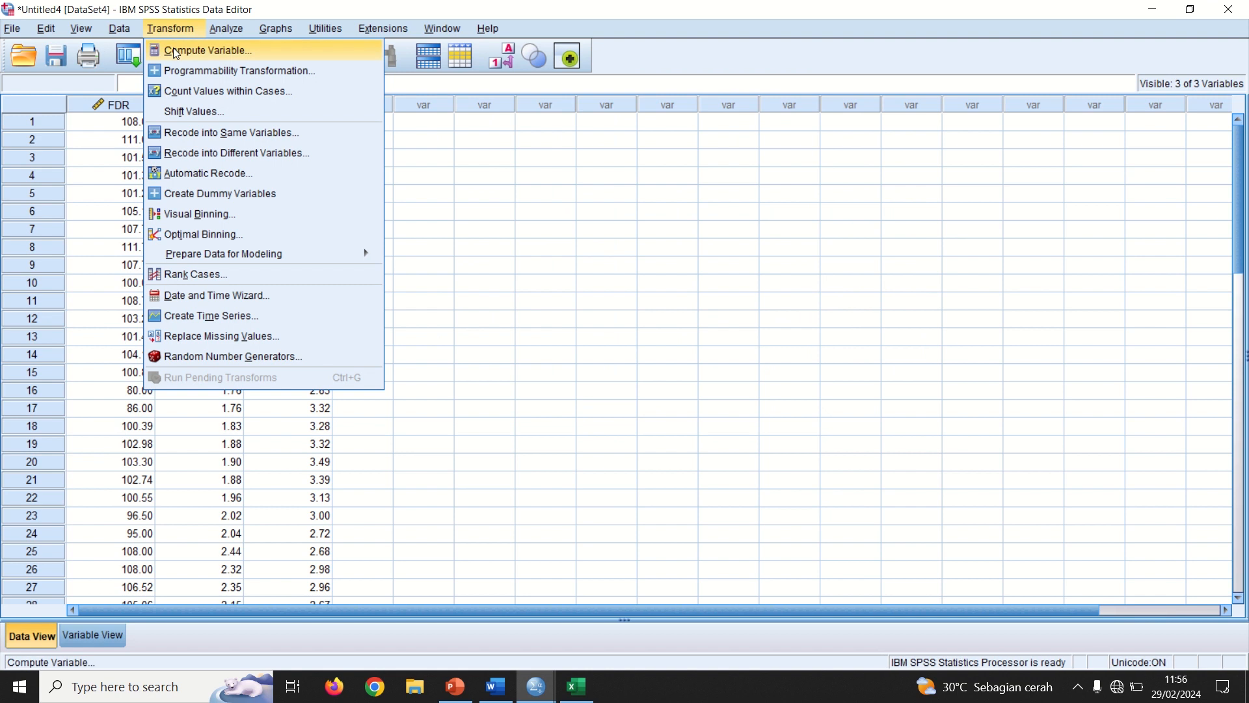
left_click(175, 52)
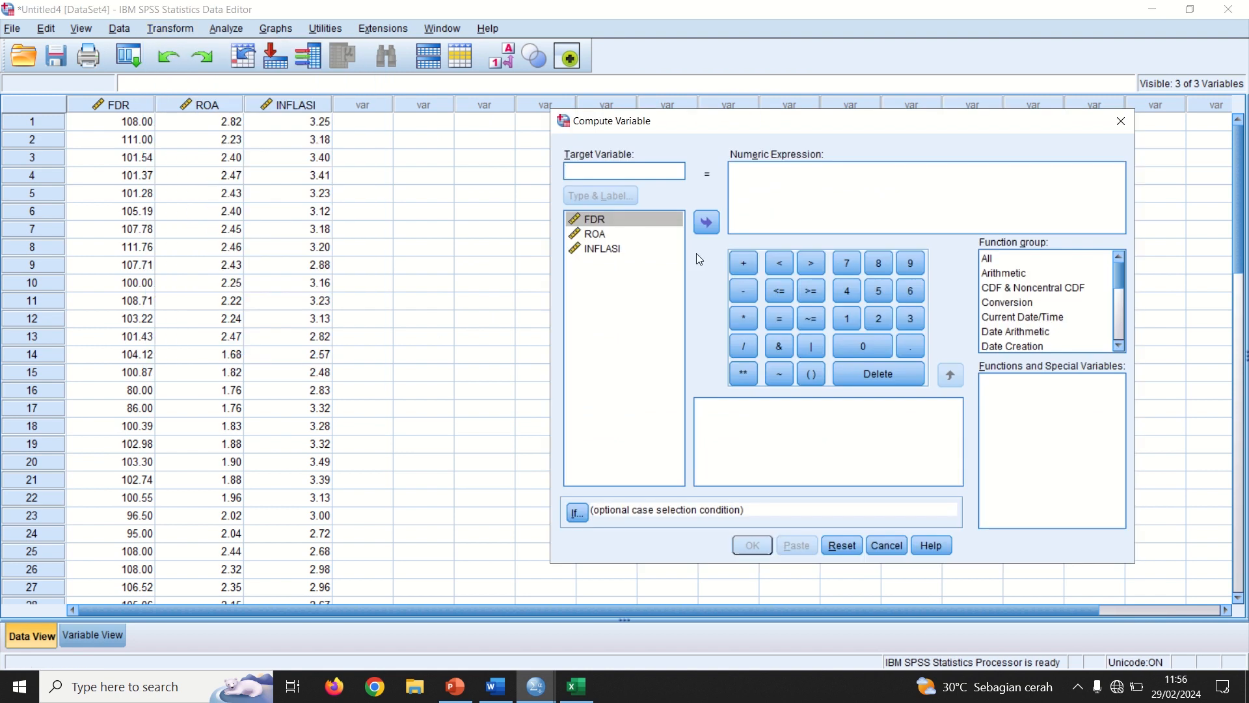
type("FDR_INFLASI")
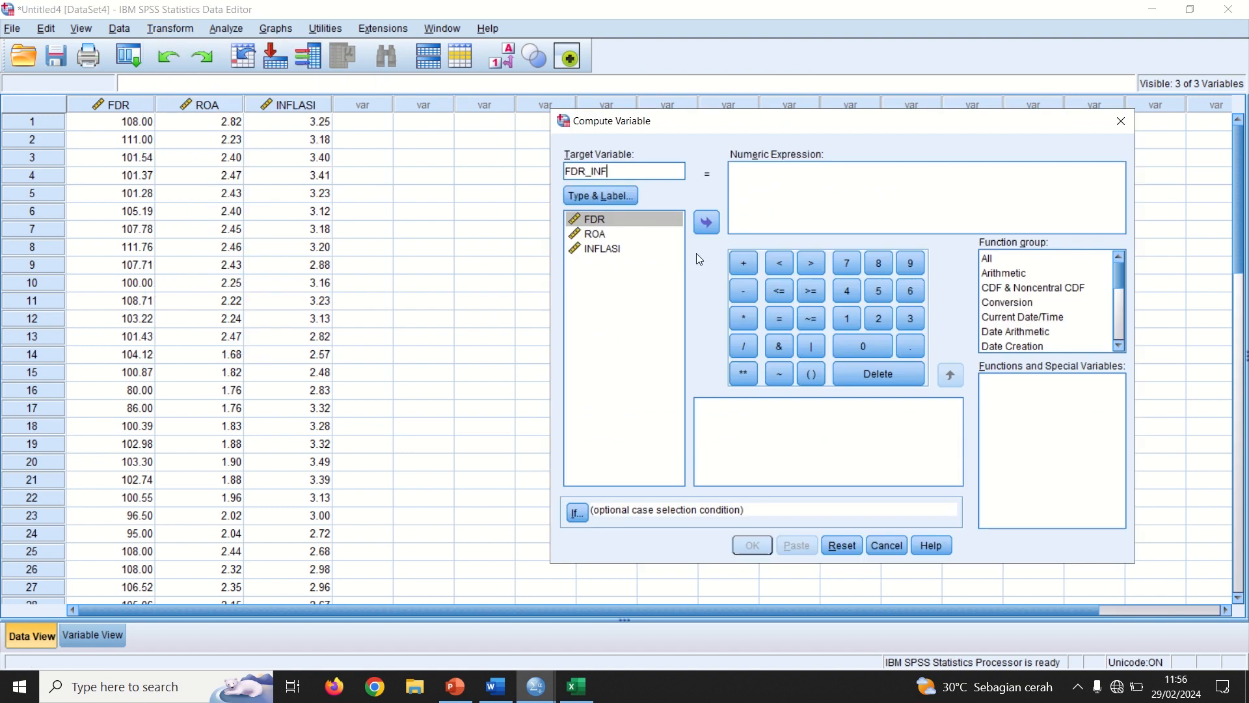
left_click(776, 207)
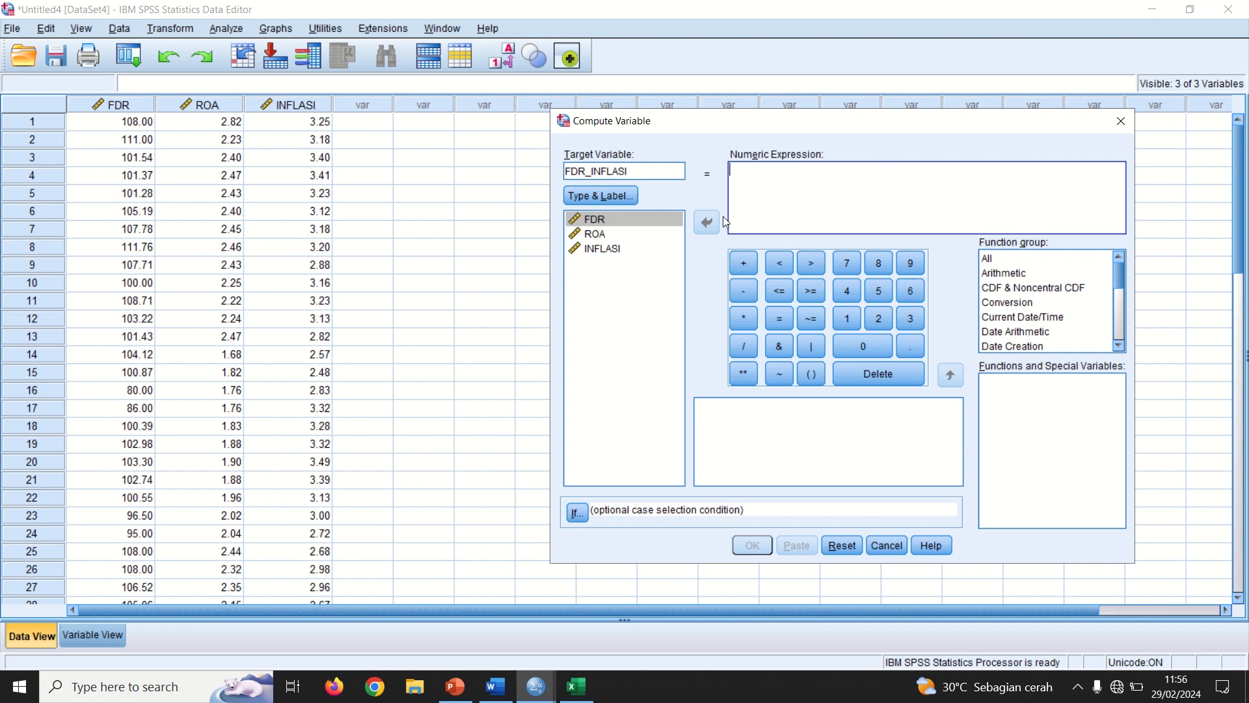
double_click(613, 220)
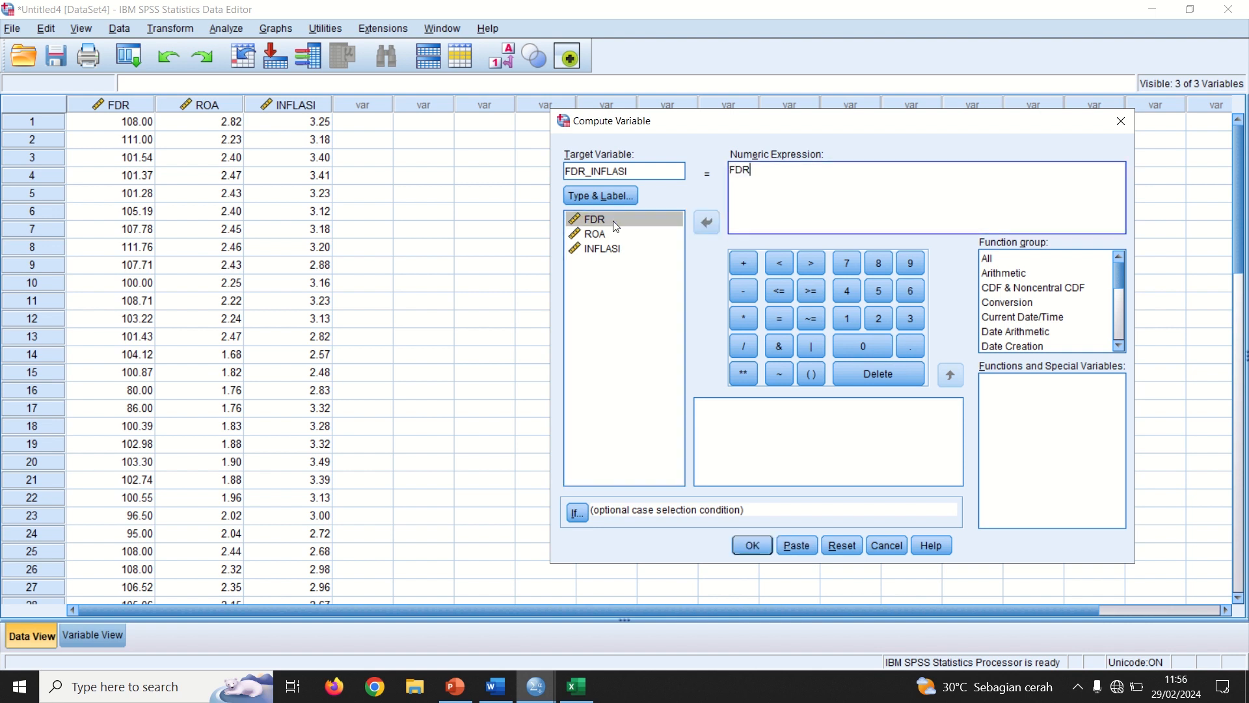
type("*")
double_click(595, 251)
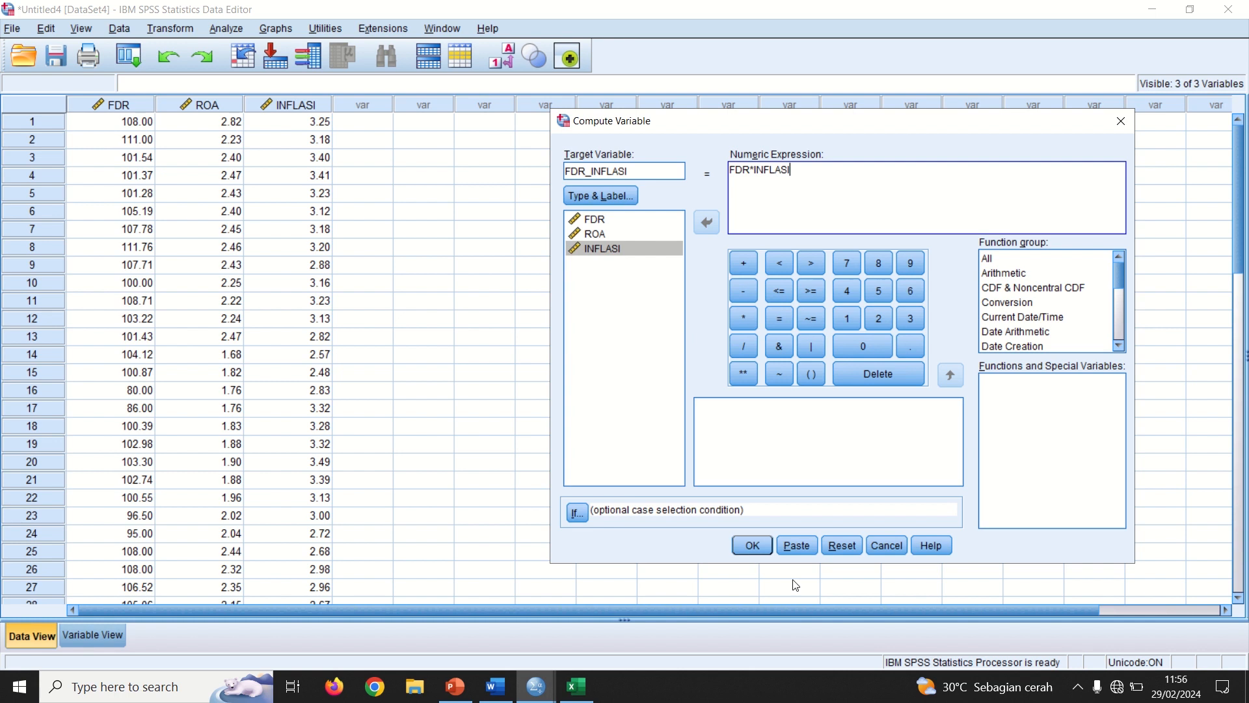
left_click(753, 546)
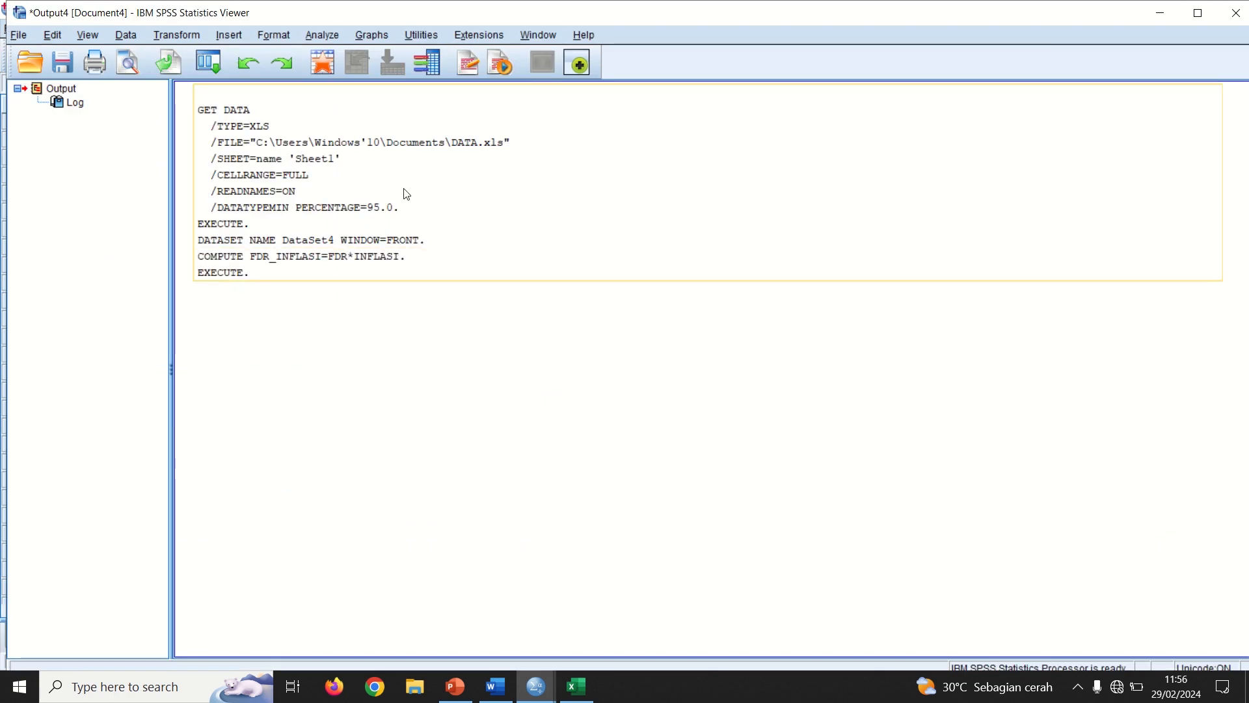
Return to the imported dataset and inspect the computed FDR_INFLASI column.
mouse_move(536, 686)
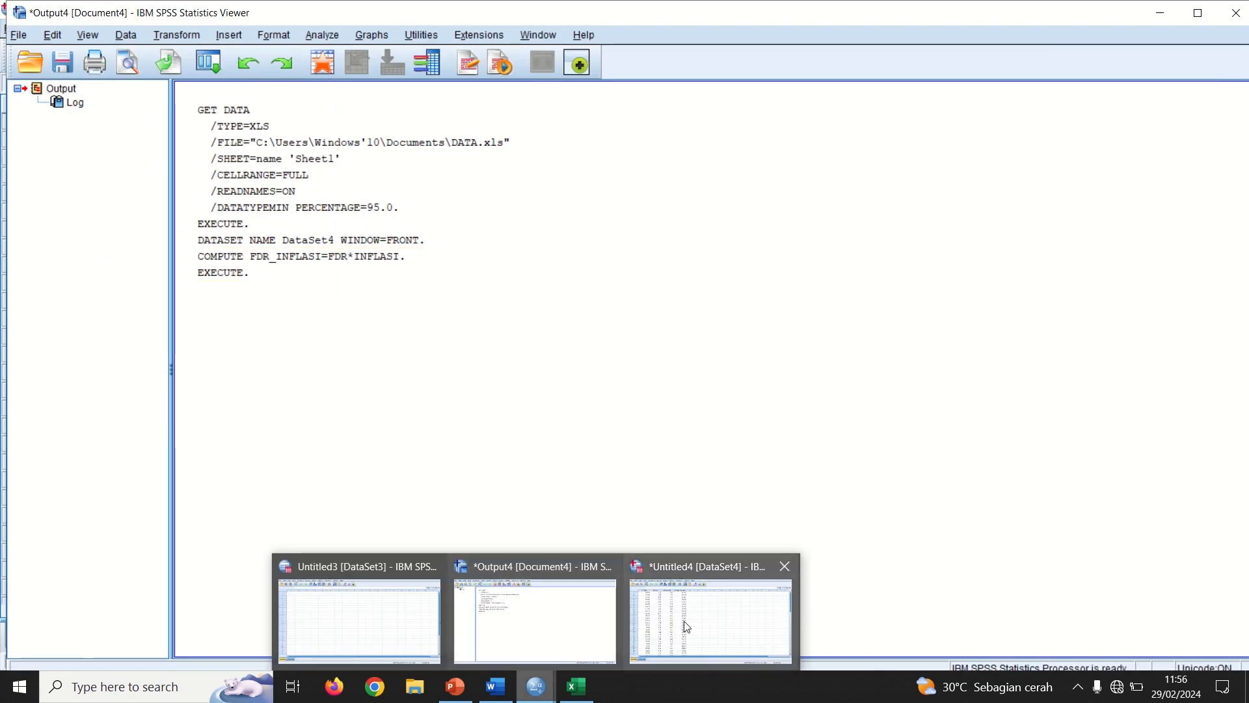
left_click(430, 565)
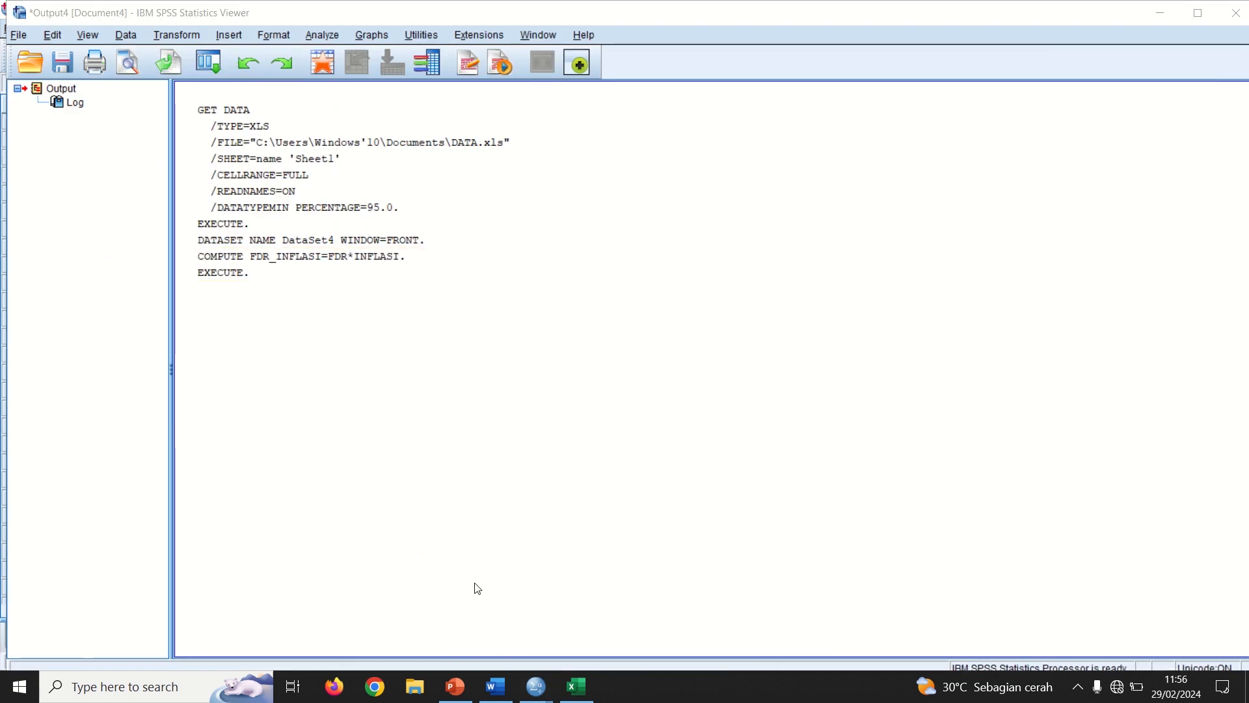
mouse_move(550, 693)
left_click(592, 641)
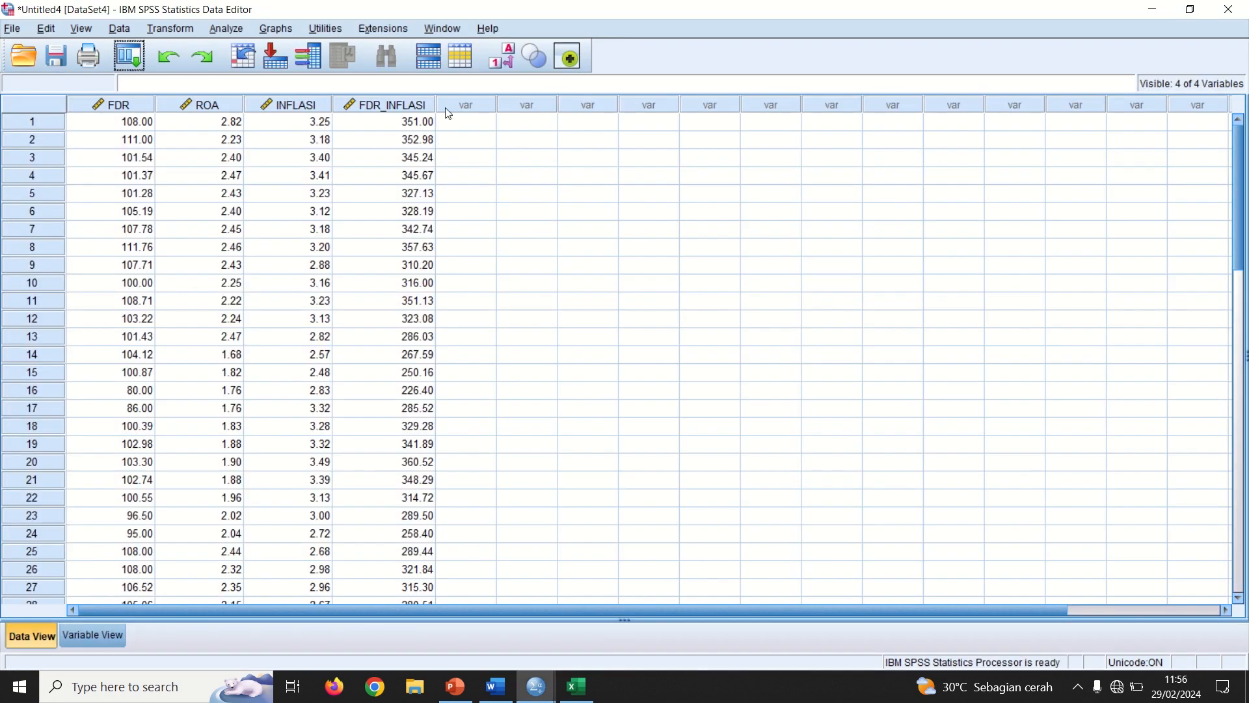
left_click(403, 109)
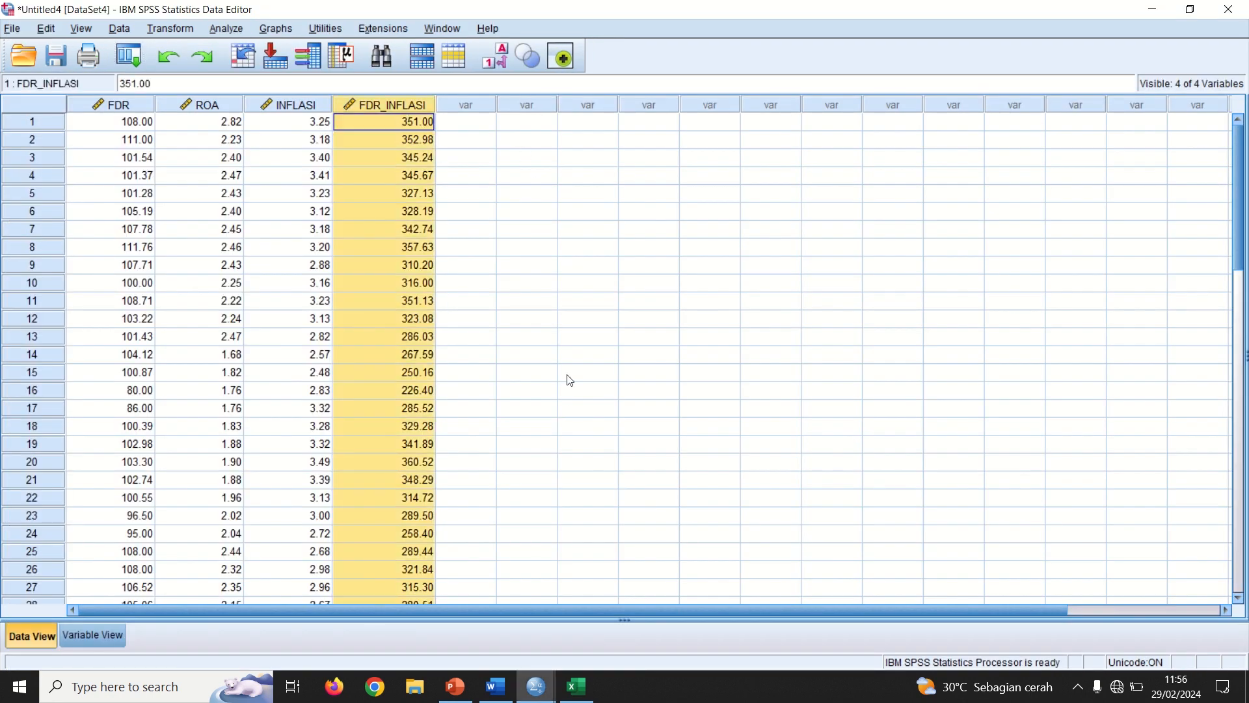
Switch to the MRA document in Word and examine the variables in the Persamaan 1 regression equation.
key("alt+Tab")
key("alt+Tab")
key("alt+Tab")
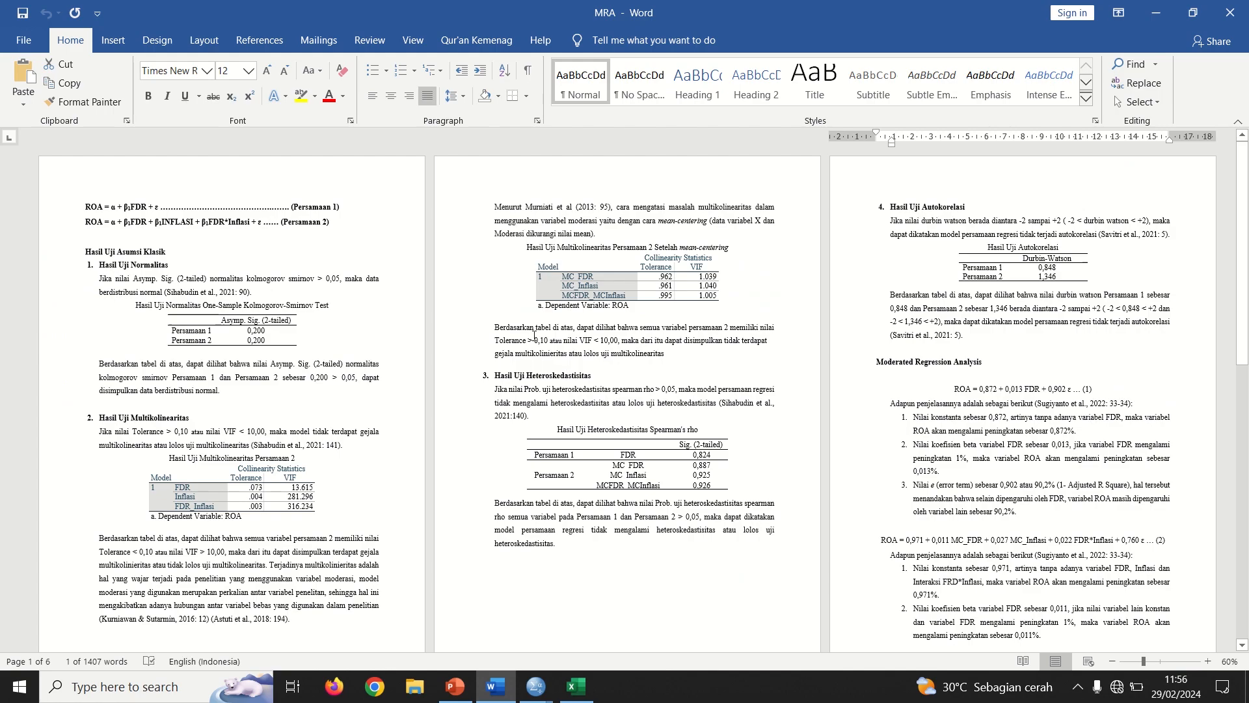
left_click(180, 278)
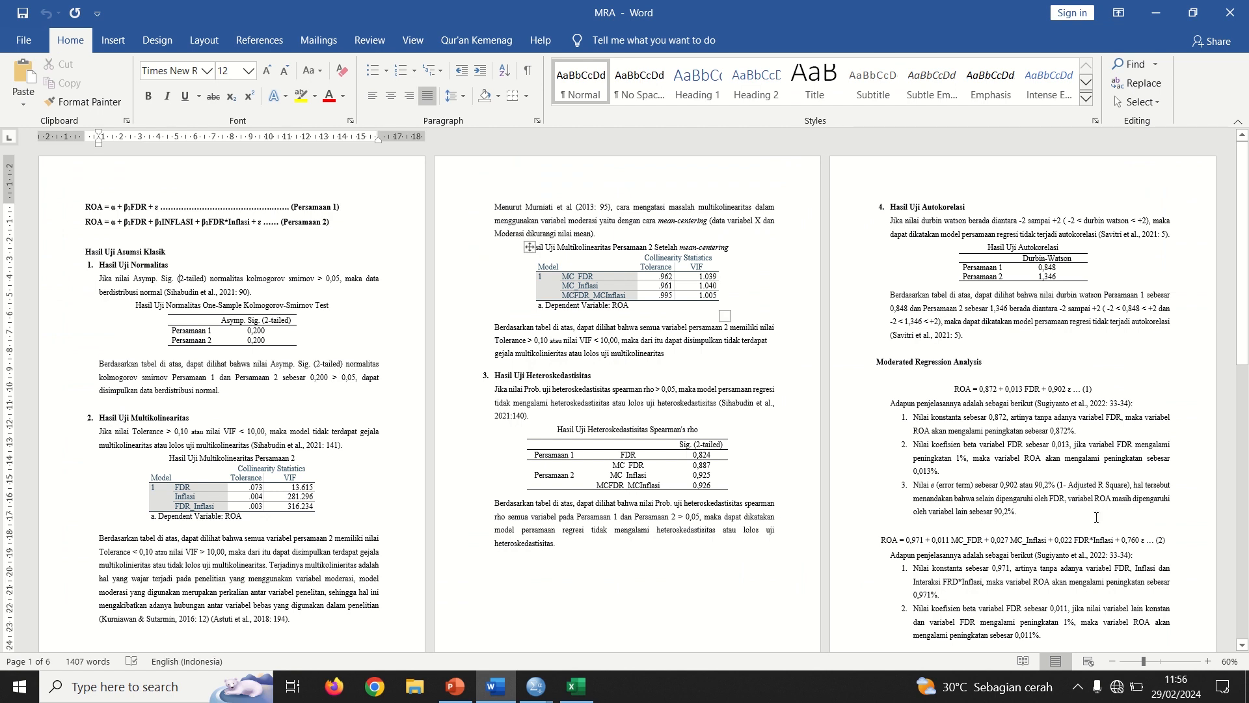
left_click(1162, 661)
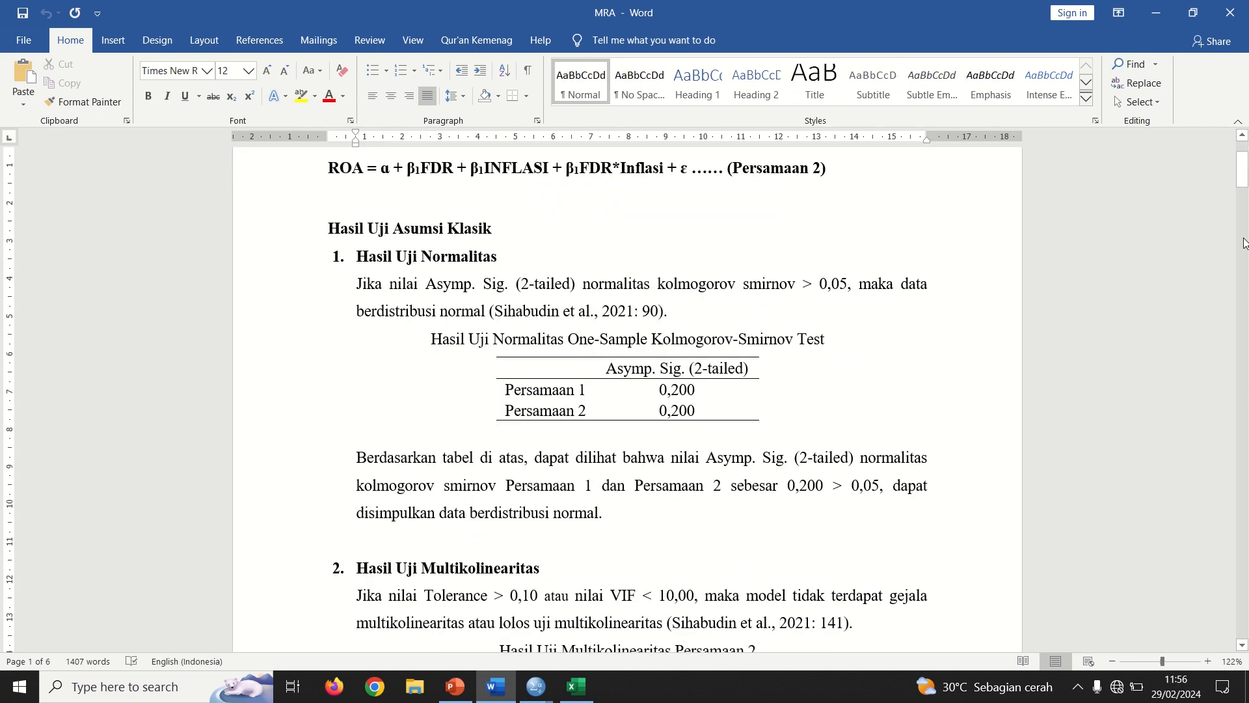
scroll(702, 427, "up", 2)
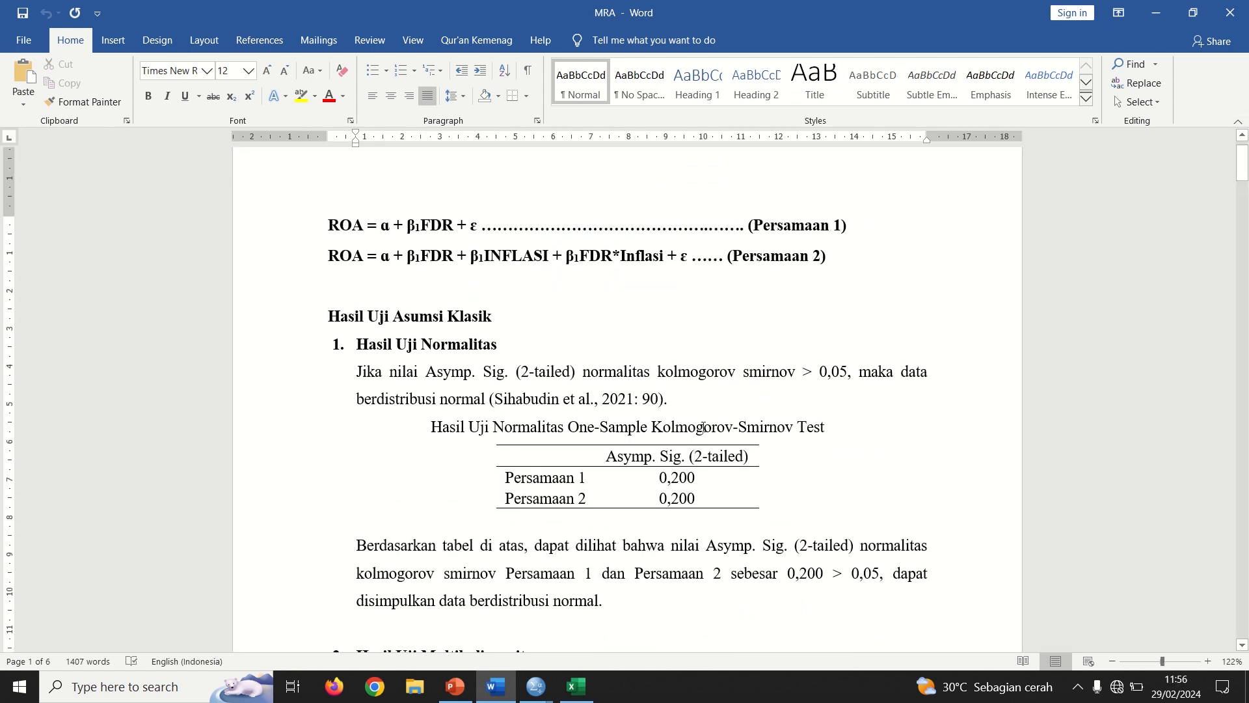
double_click(429, 226)
double_click(350, 228)
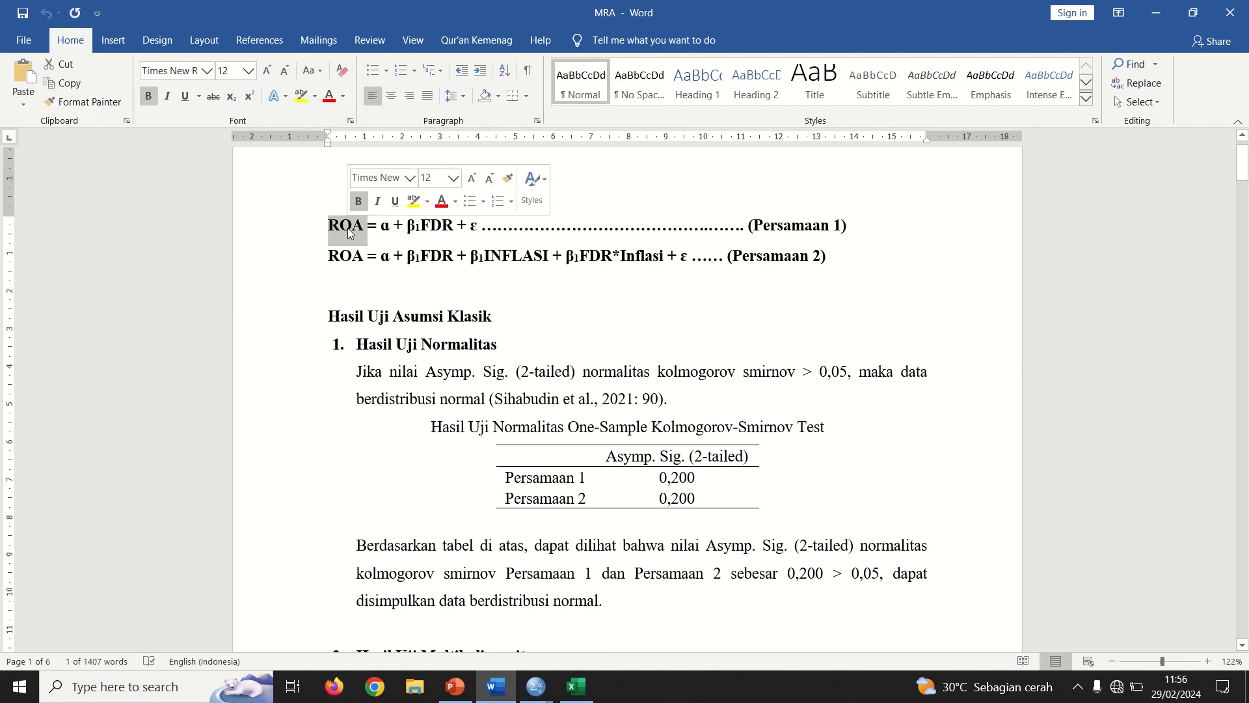
Back in the SPSS dataset, set up a linear regression with ROA as dependent and FDR as independent variable.
left_click(537, 686)
left_click(587, 633)
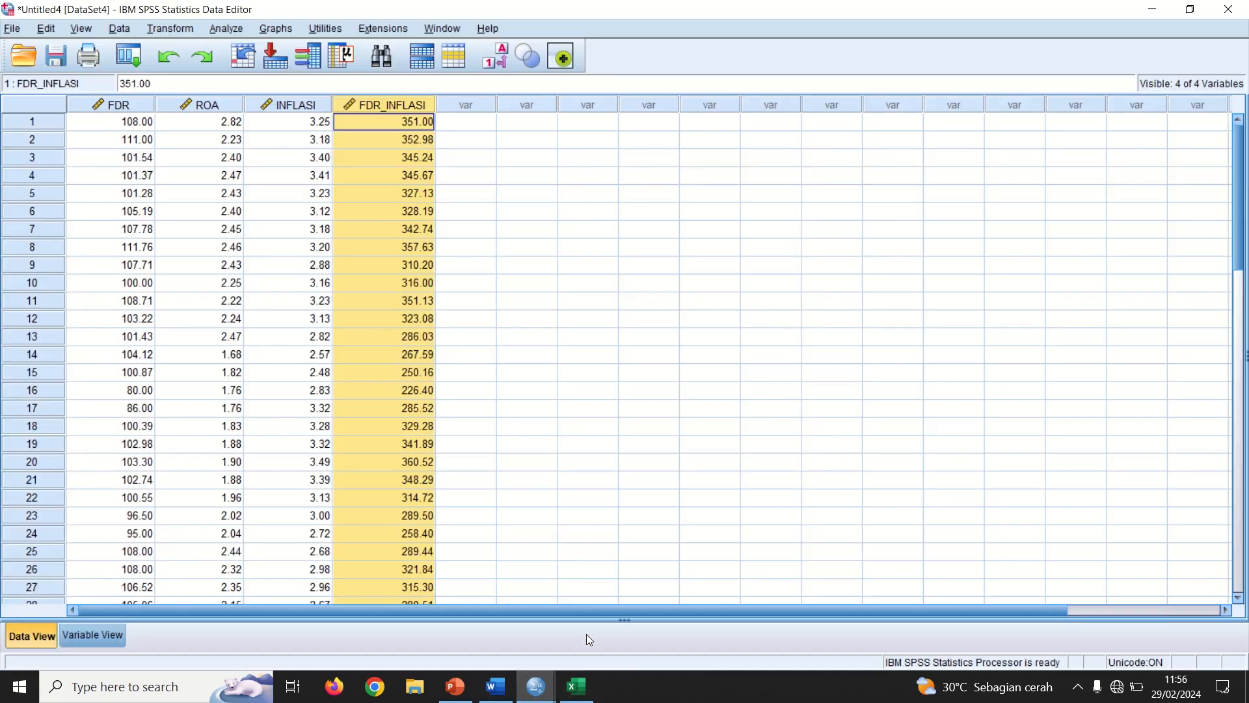
left_click(242, 32)
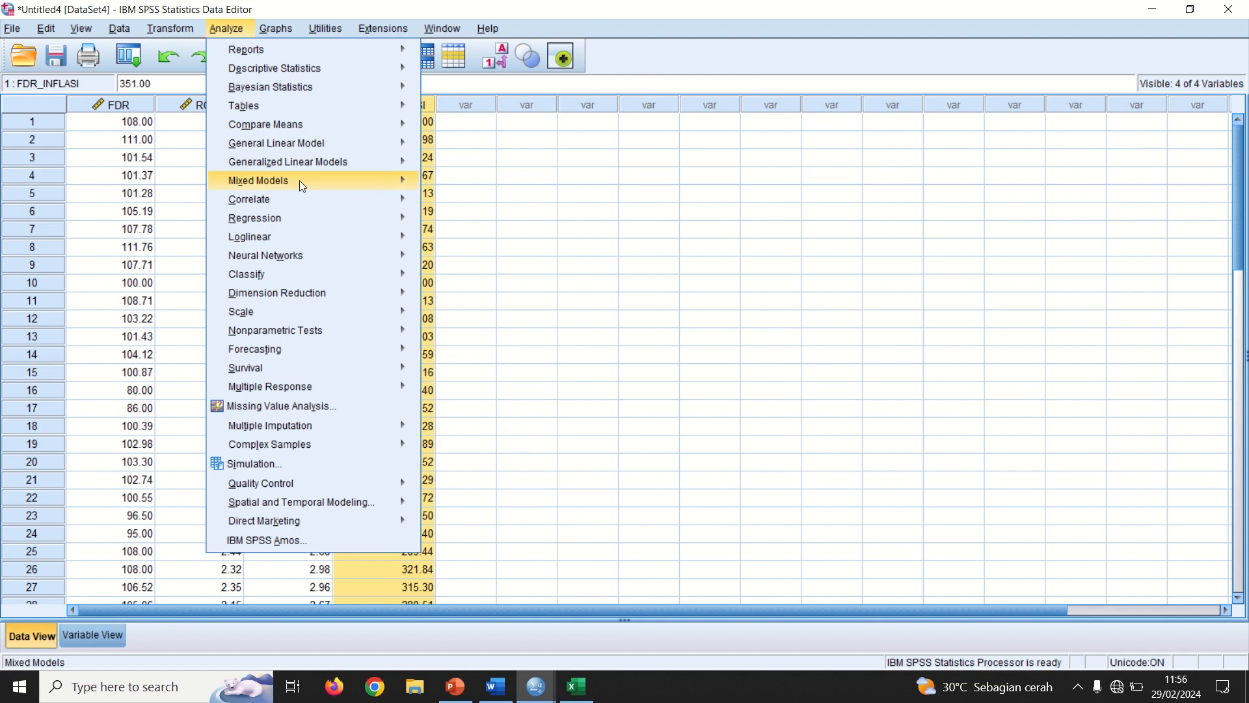
mouse_move(302, 218)
left_click(457, 241)
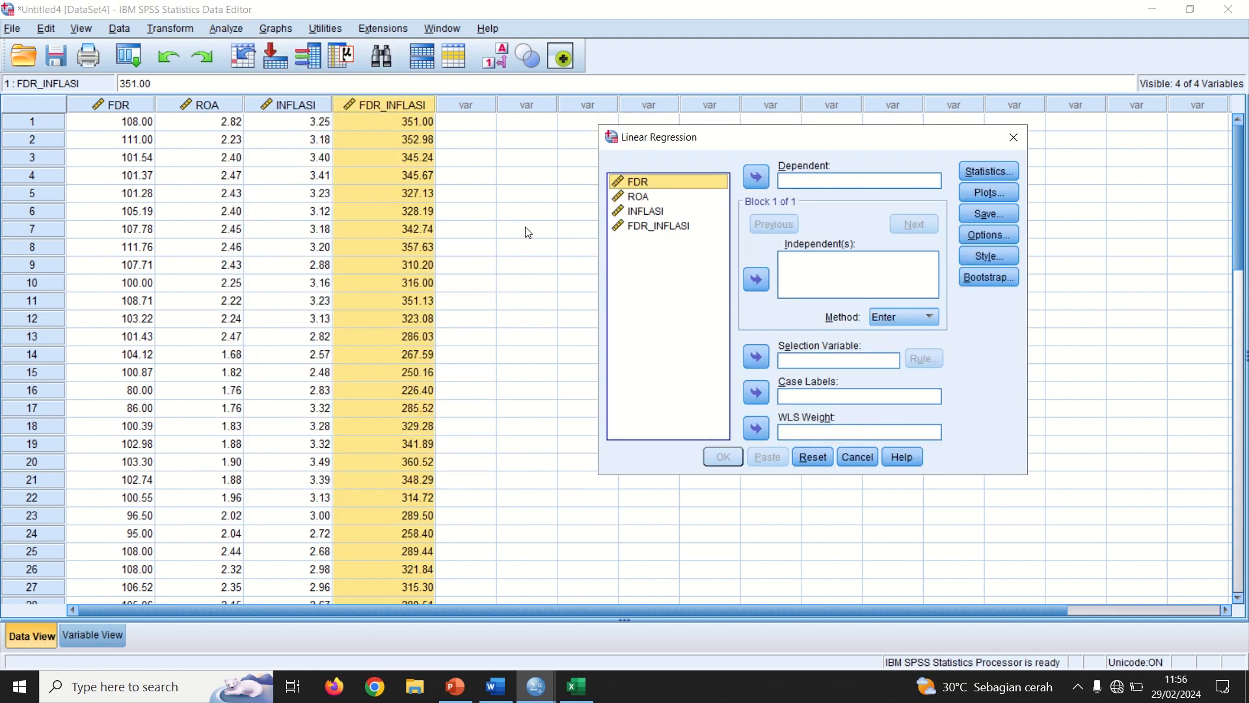
left_click(756, 279)
left_click(756, 176)
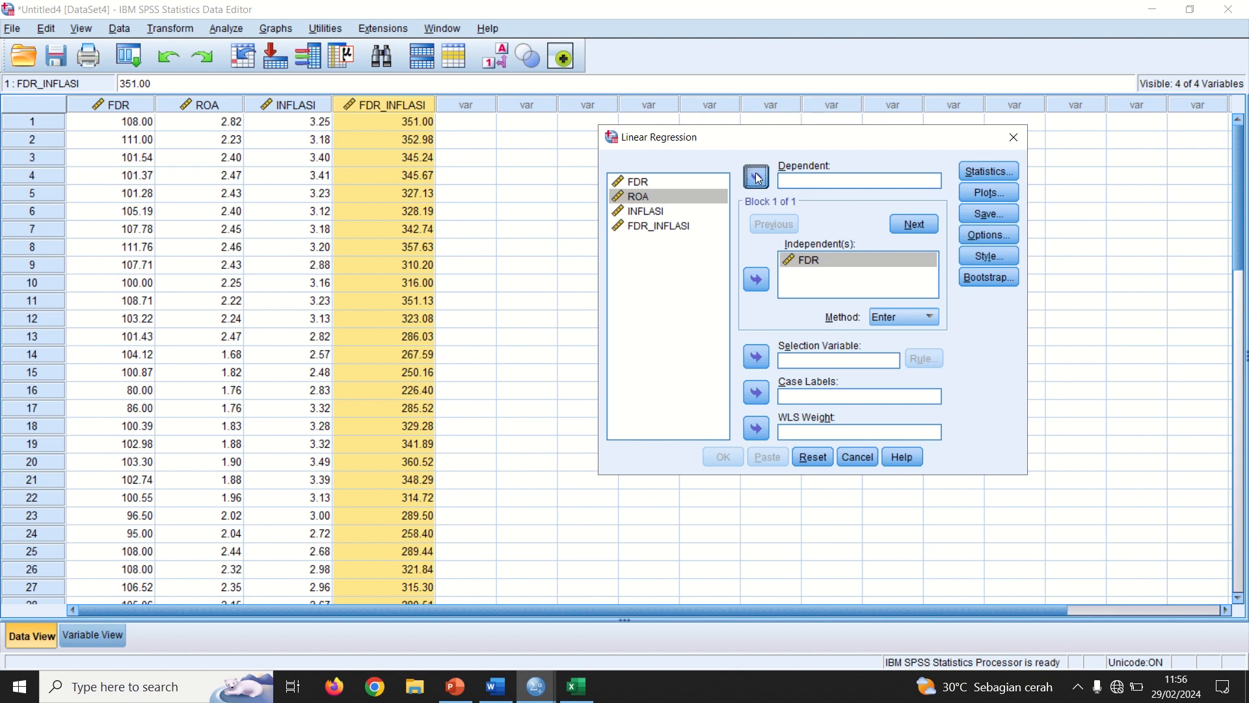
Enable saving of the unstandardized residuals and run the linear regression.
left_click(994, 212)
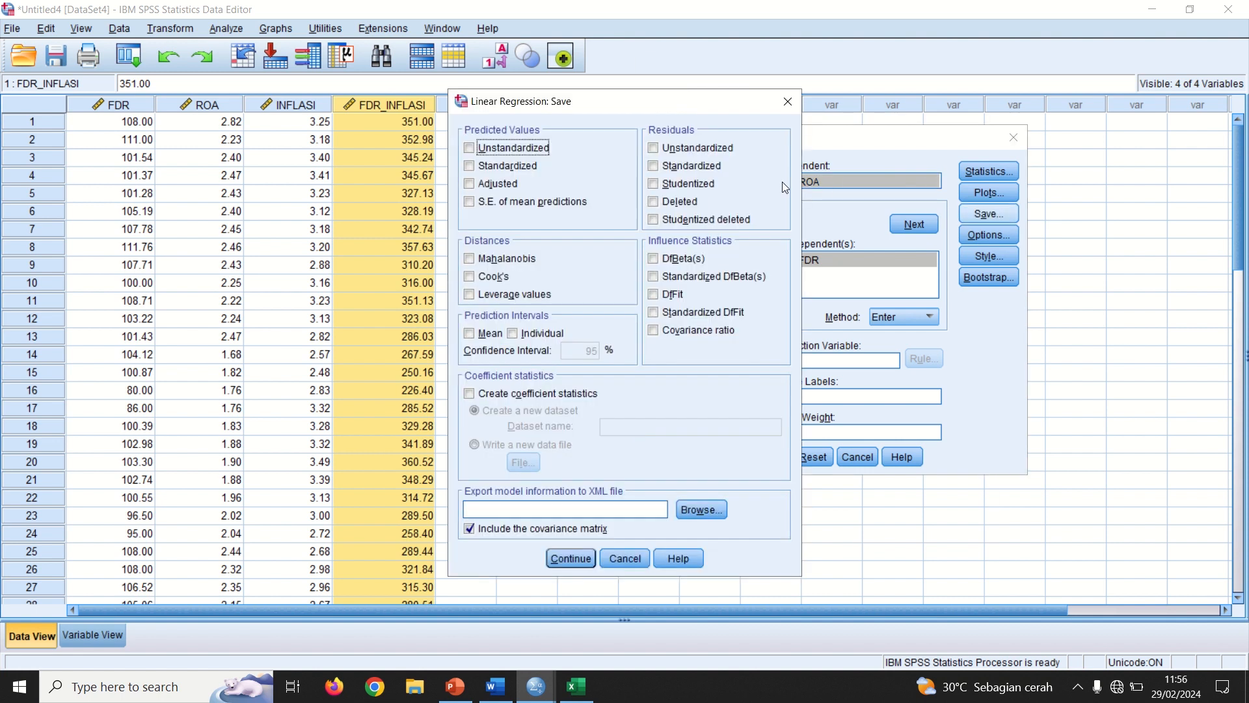
left_click(715, 149)
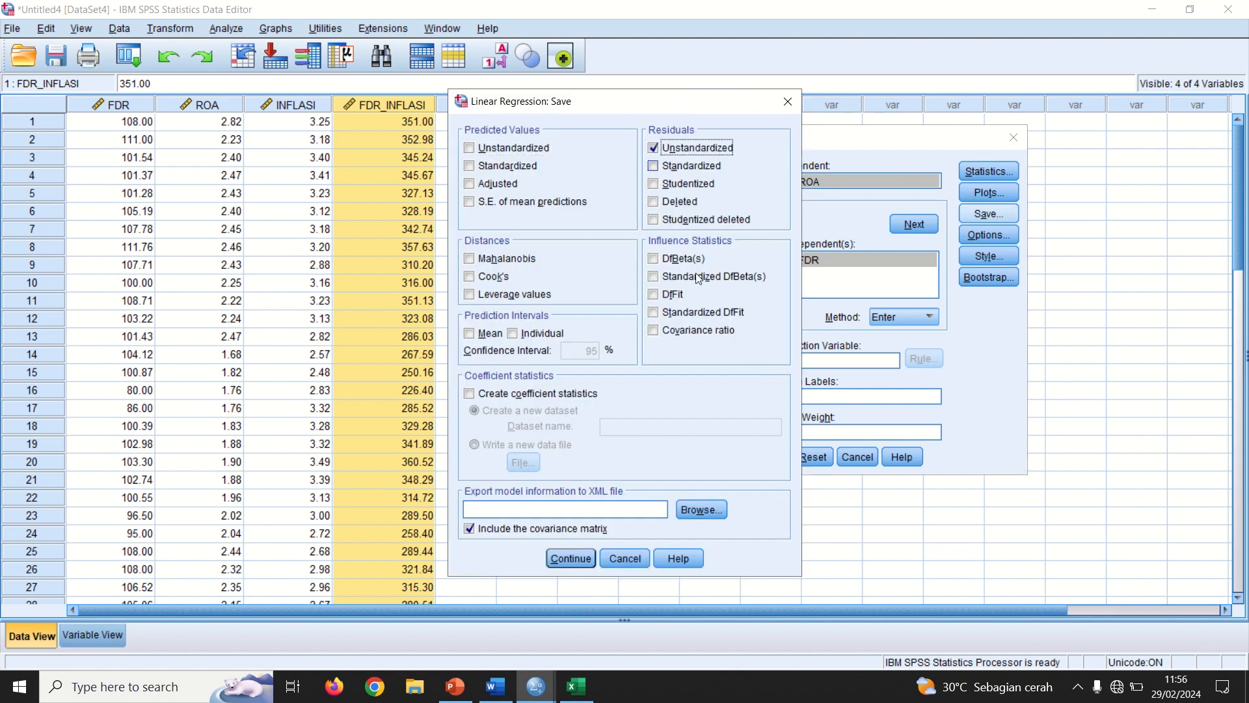
left_click(570, 558)
left_click(723, 456)
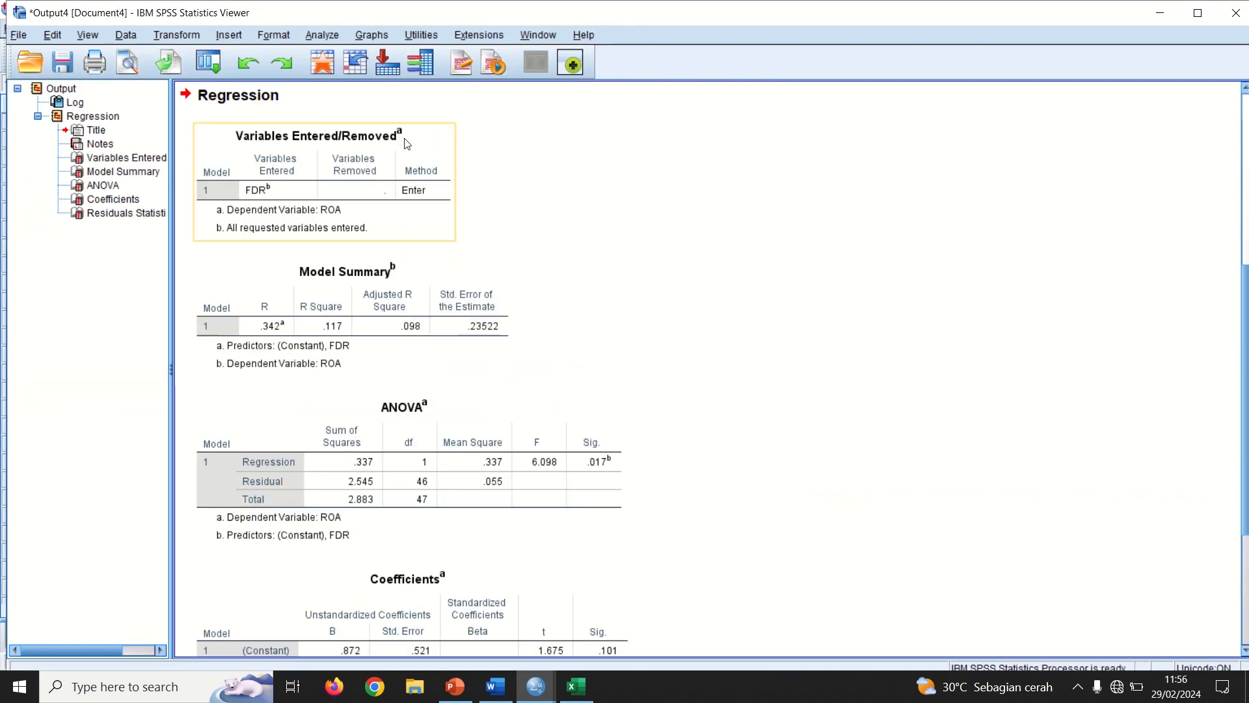
Run a one-sample Kolmogorov-Smirnov test against the normal distribution on the saved unstandardized residuals.
left_click(329, 33)
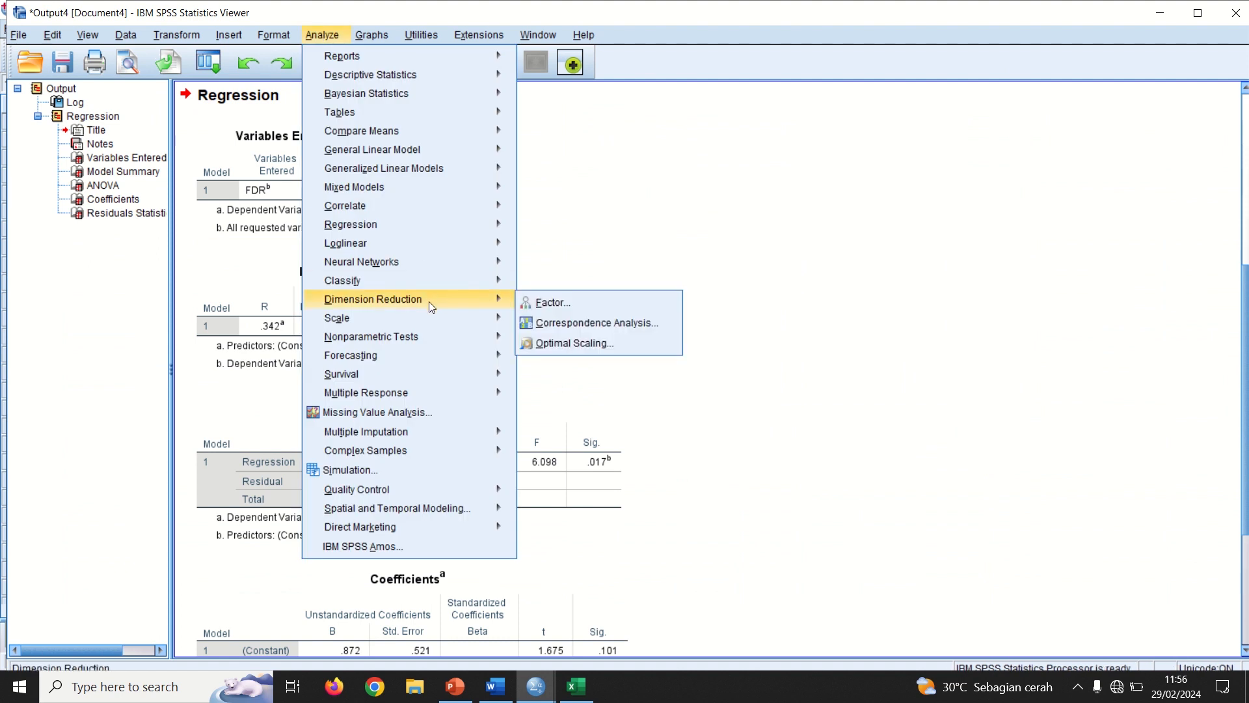
mouse_move(430, 335)
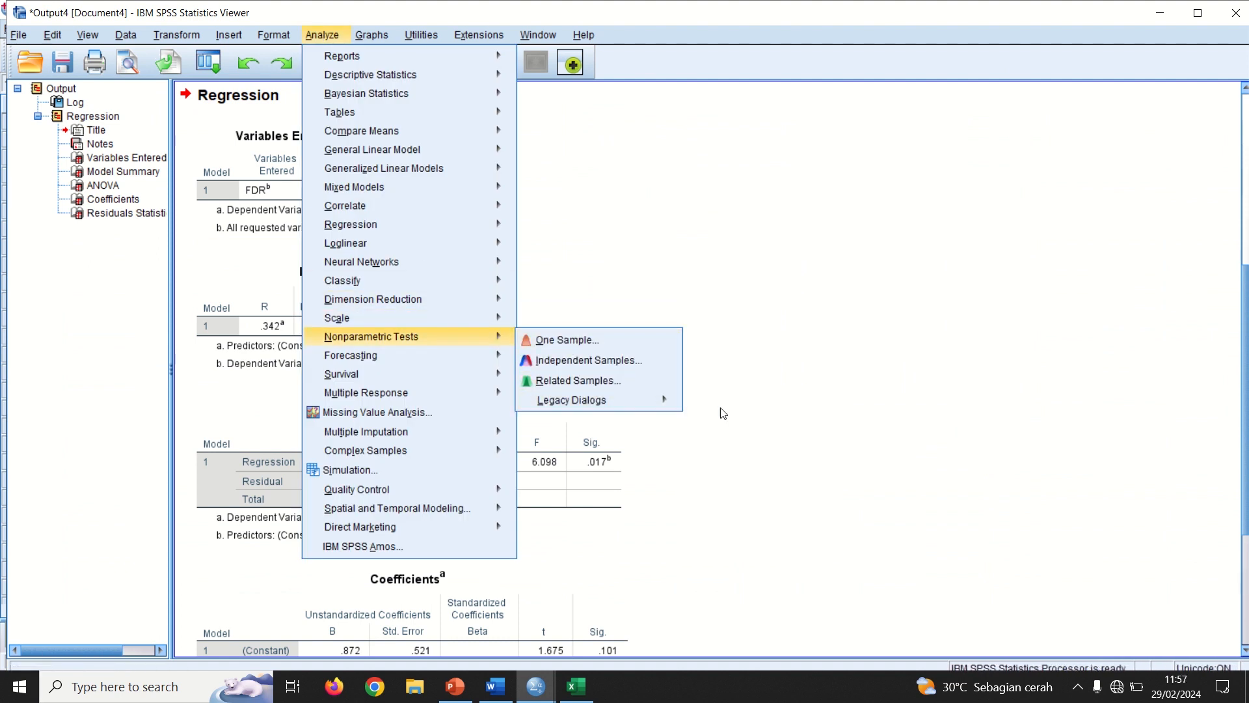
mouse_move(669, 404)
left_click(740, 463)
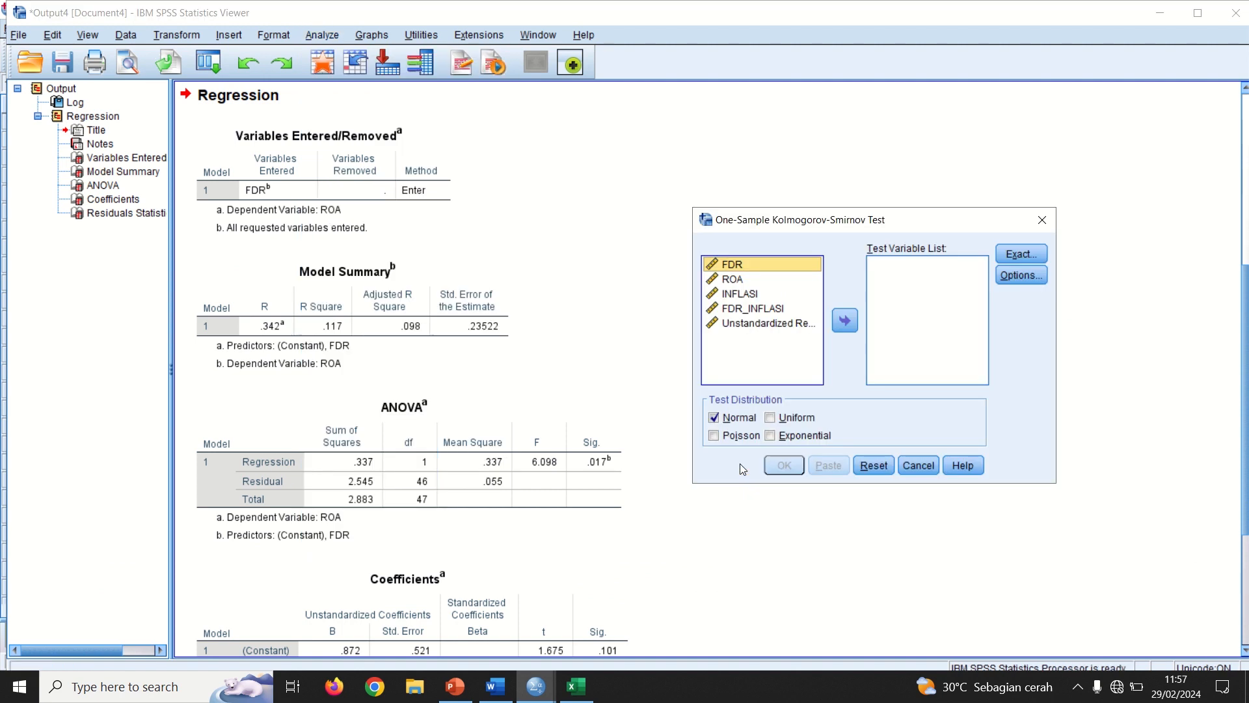
left_click(767, 362)
left_click(845, 320)
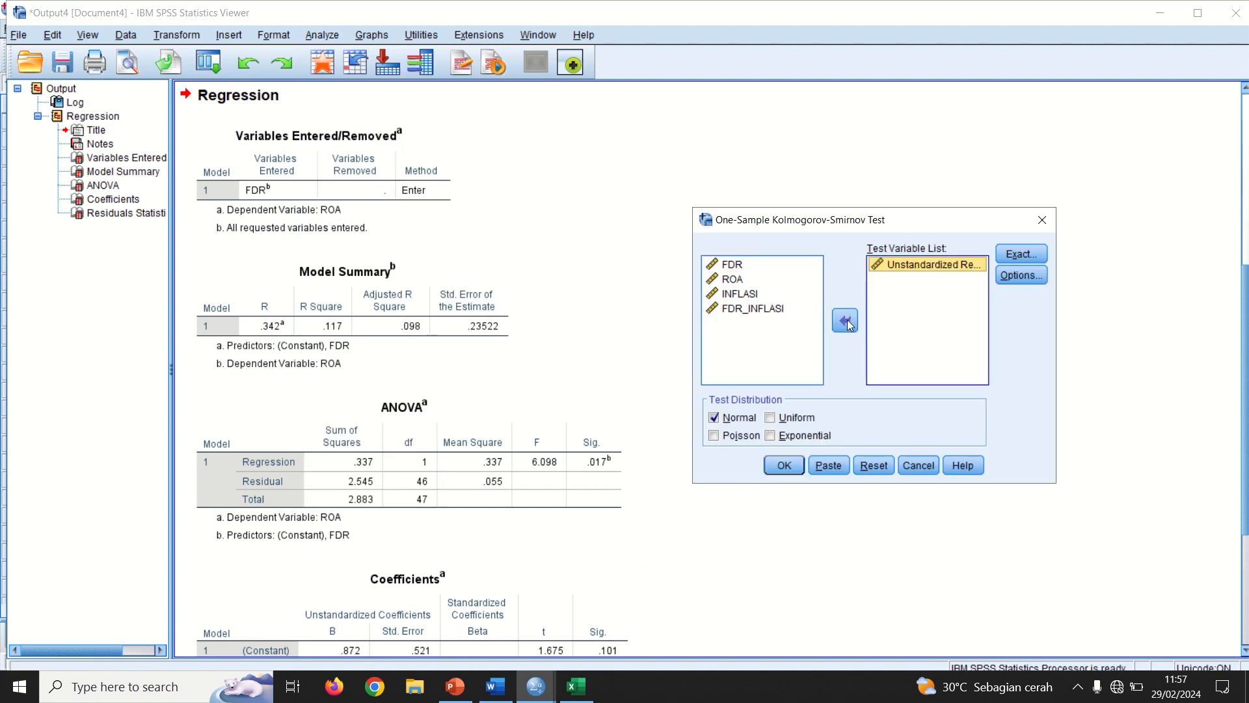
left_click(785, 466)
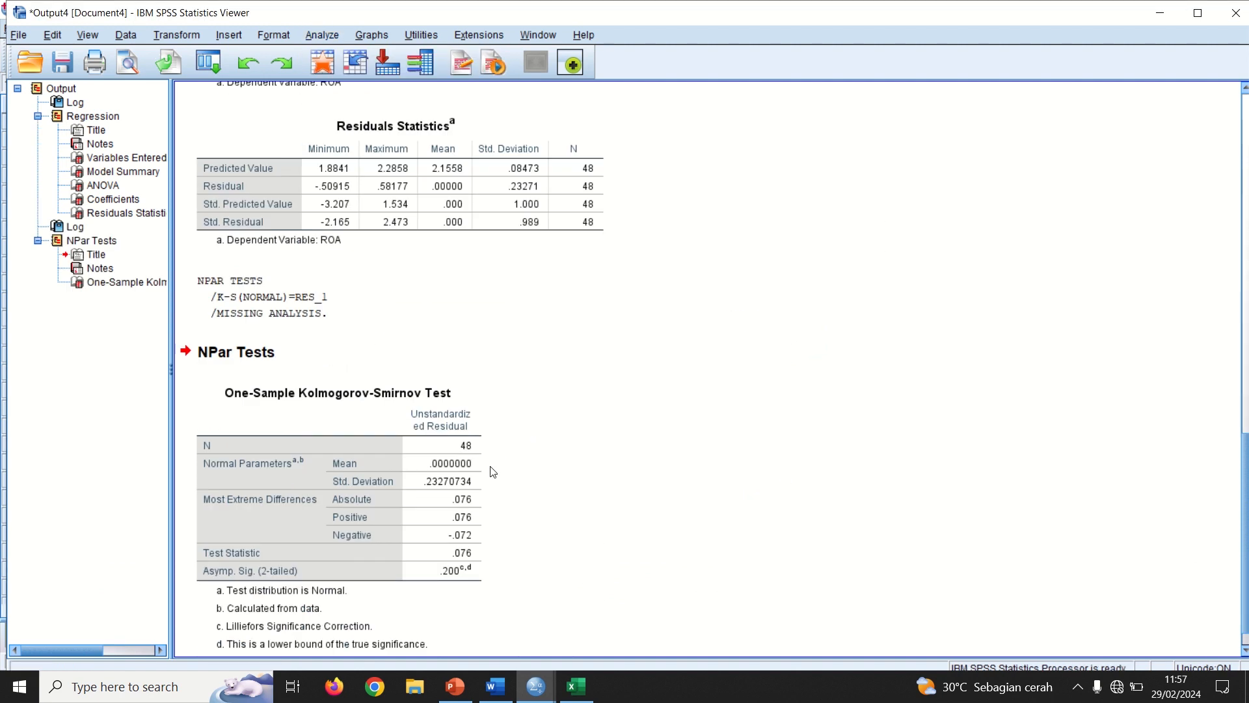
Examine the residuals' Asymp. Sig. (2-tailed) value and compare it with the Persamaan 1 entry in the MRA document in Word.
left_click(351, 521)
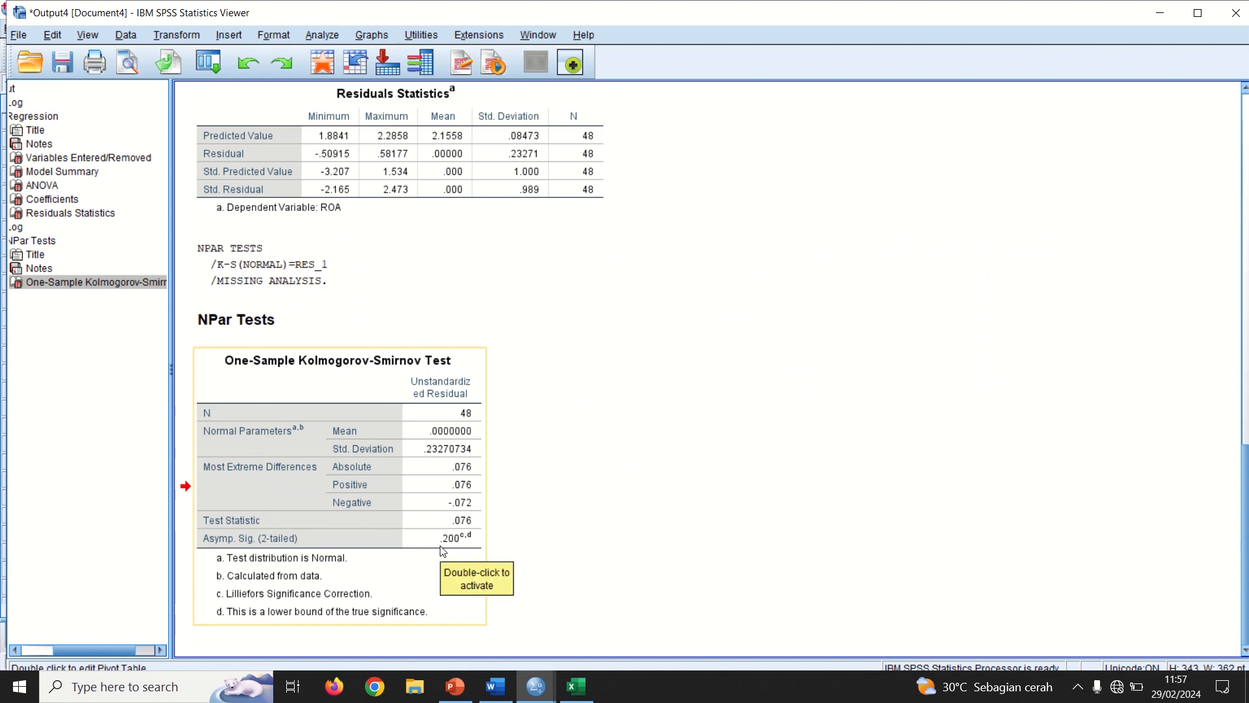
left_click(495, 686)
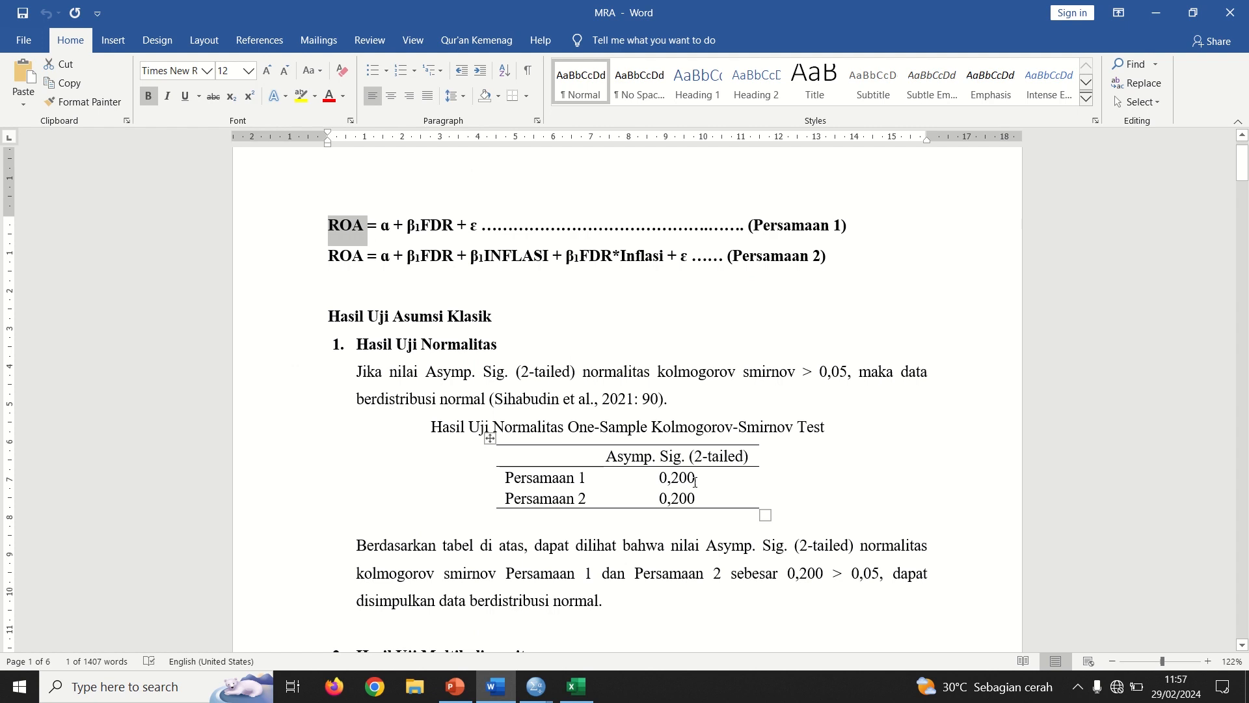
left_click_drag(697, 478, 659, 477)
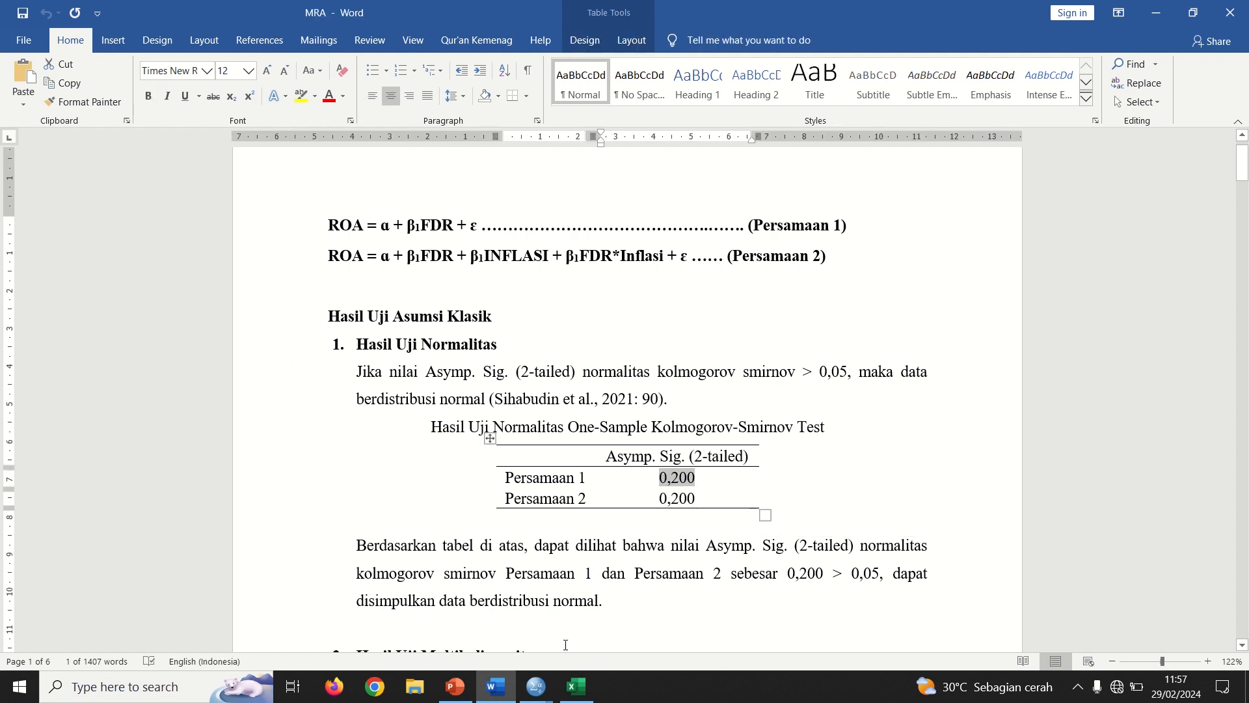
Back in the SPSS dataset, add INFLASI and FDR_INFLASI to FDR as independent variables of the linear regression on ROA.
mouse_move(534, 693)
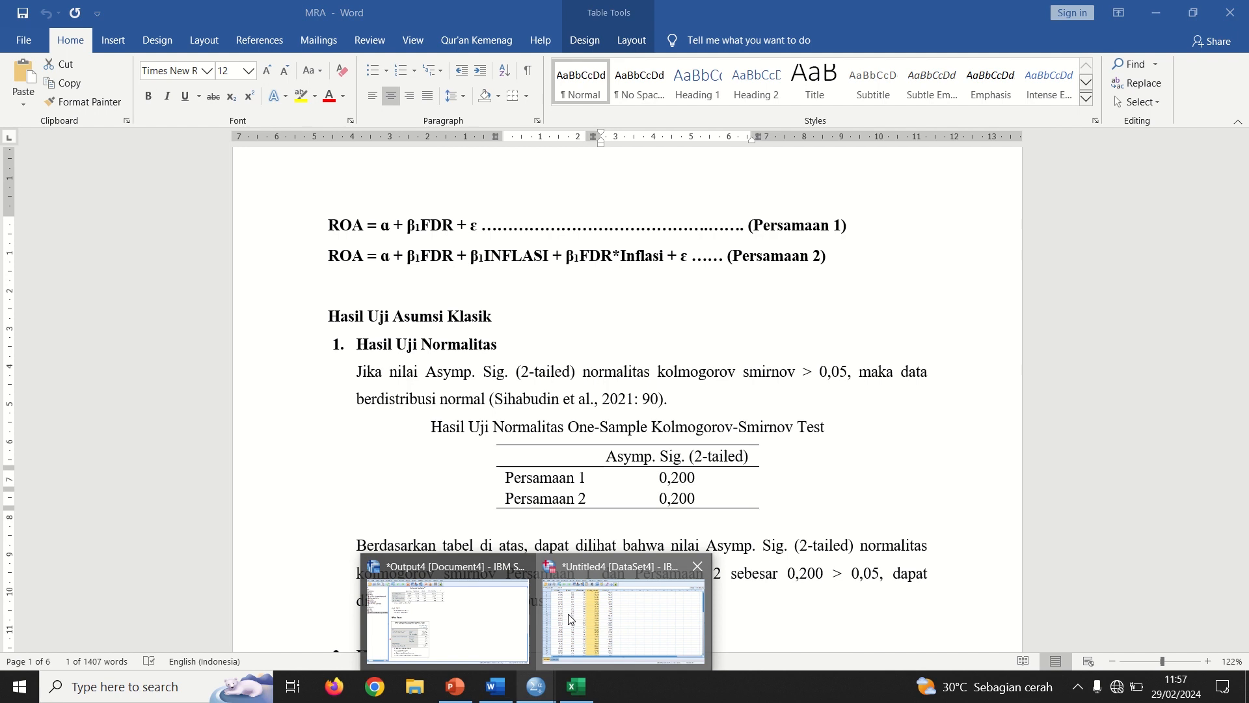
left_click(623, 618)
left_click(226, 29)
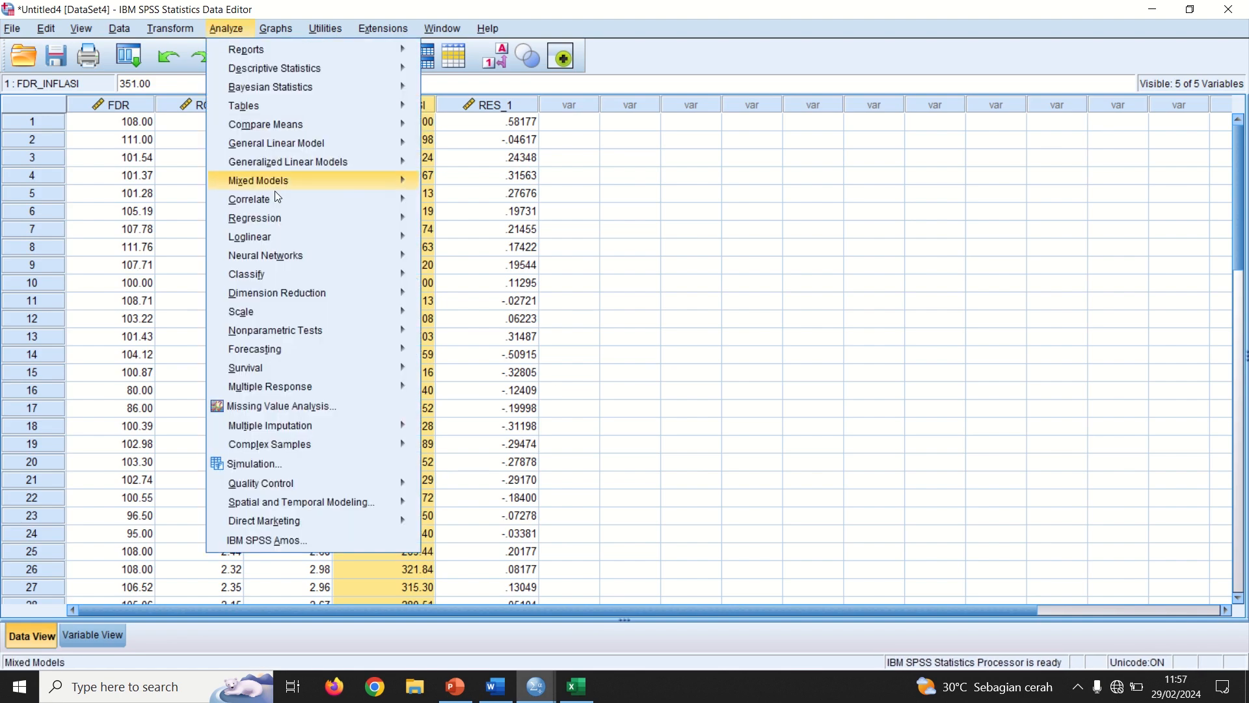
mouse_move(276, 222)
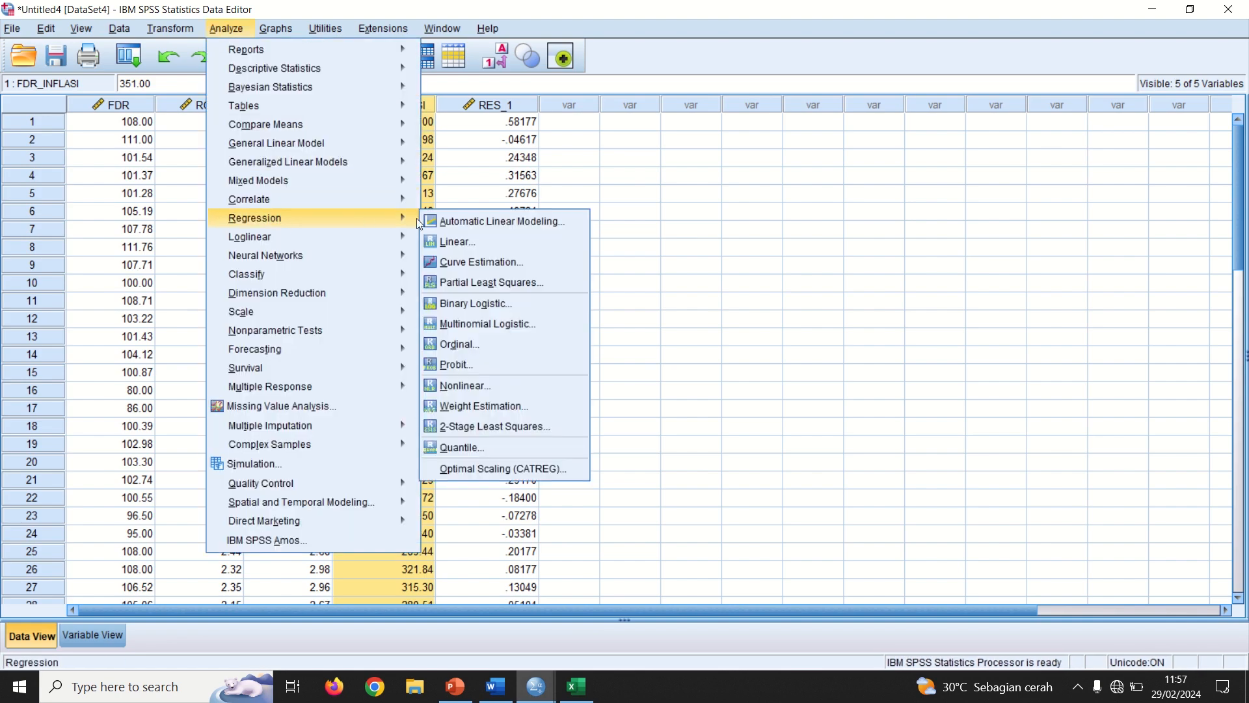
left_click(457, 241)
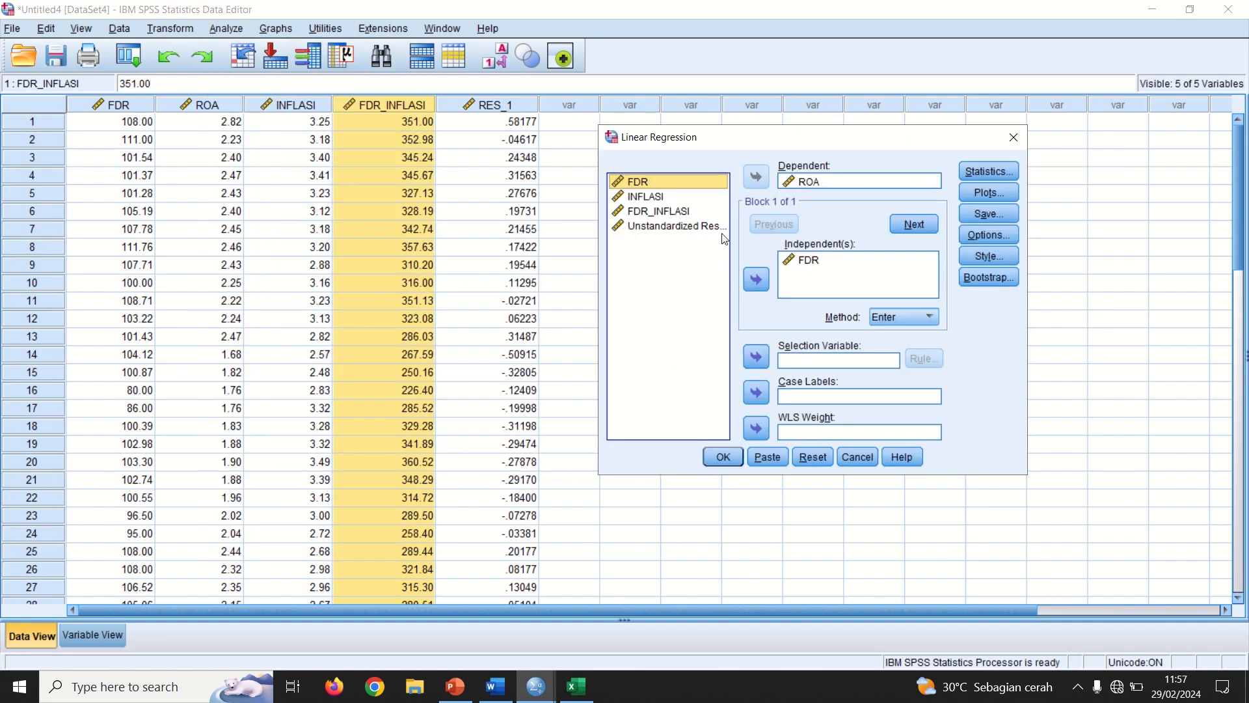
left_click(819, 263)
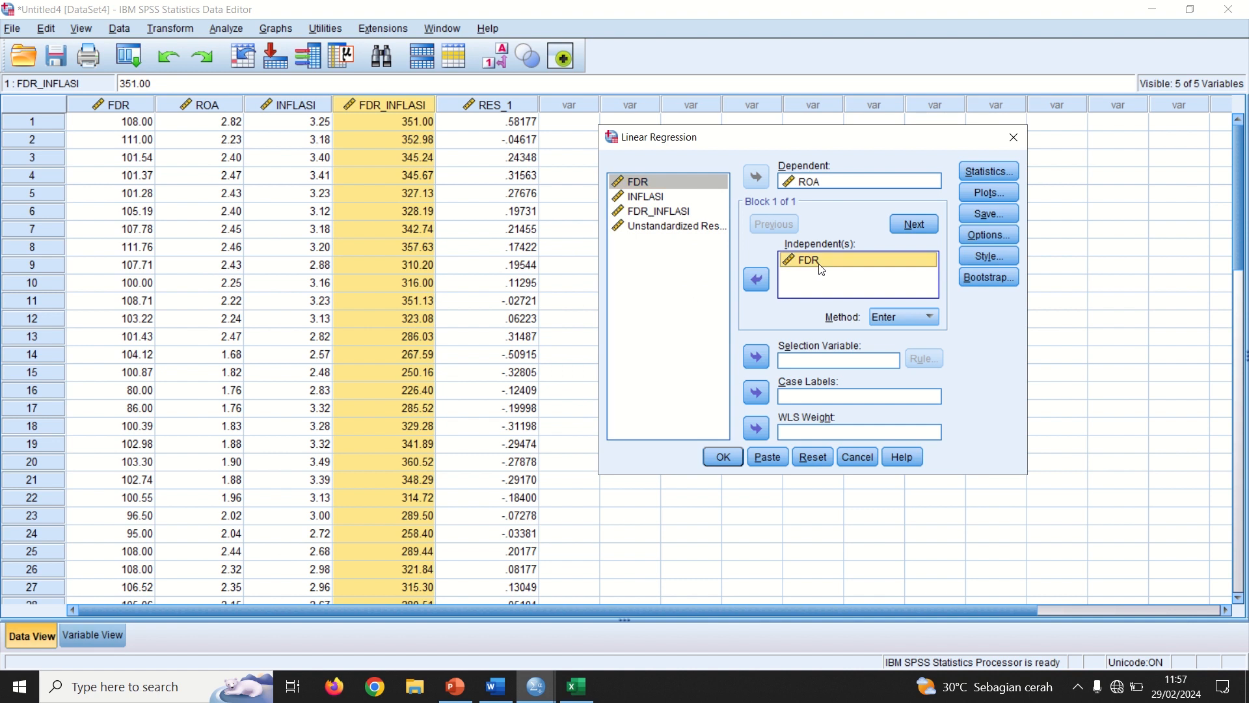
left_click(653, 198)
left_click(756, 279)
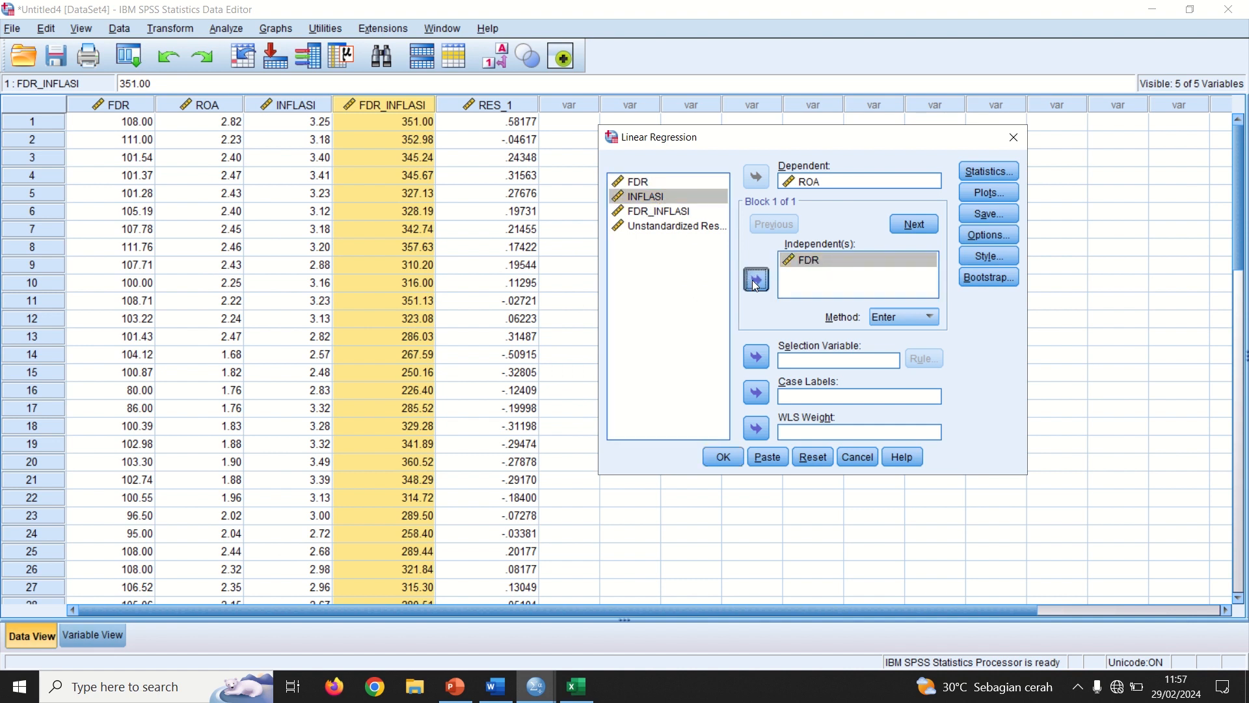
left_click(670, 212)
left_click(755, 279)
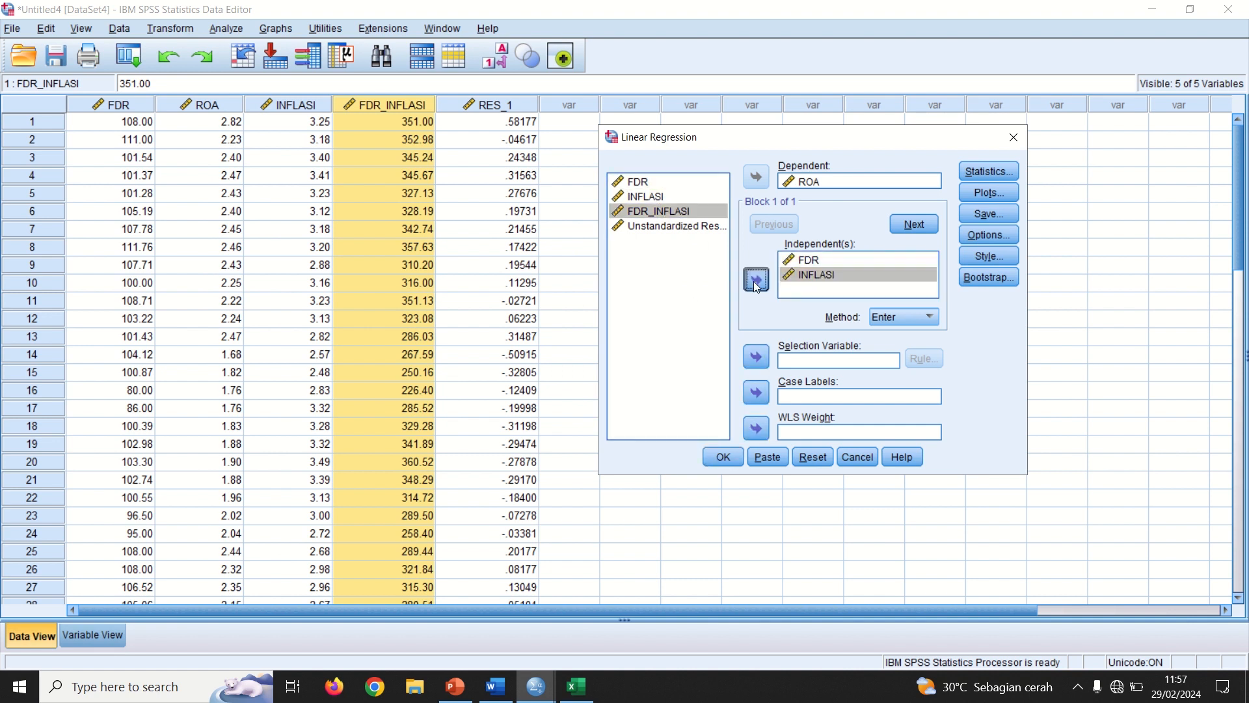
Check that saving of unstandardized residuals is enabled and run the three-predictor regression.
left_click(987, 216)
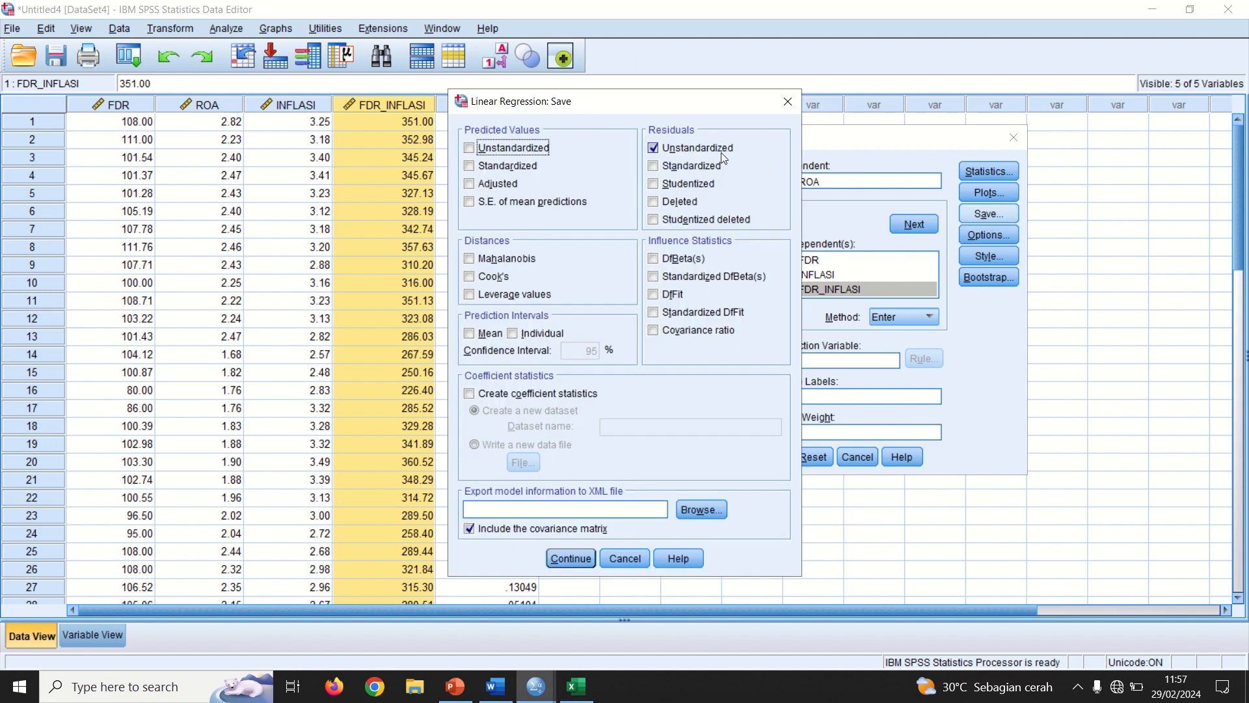
left_click(787, 104)
left_click(731, 458)
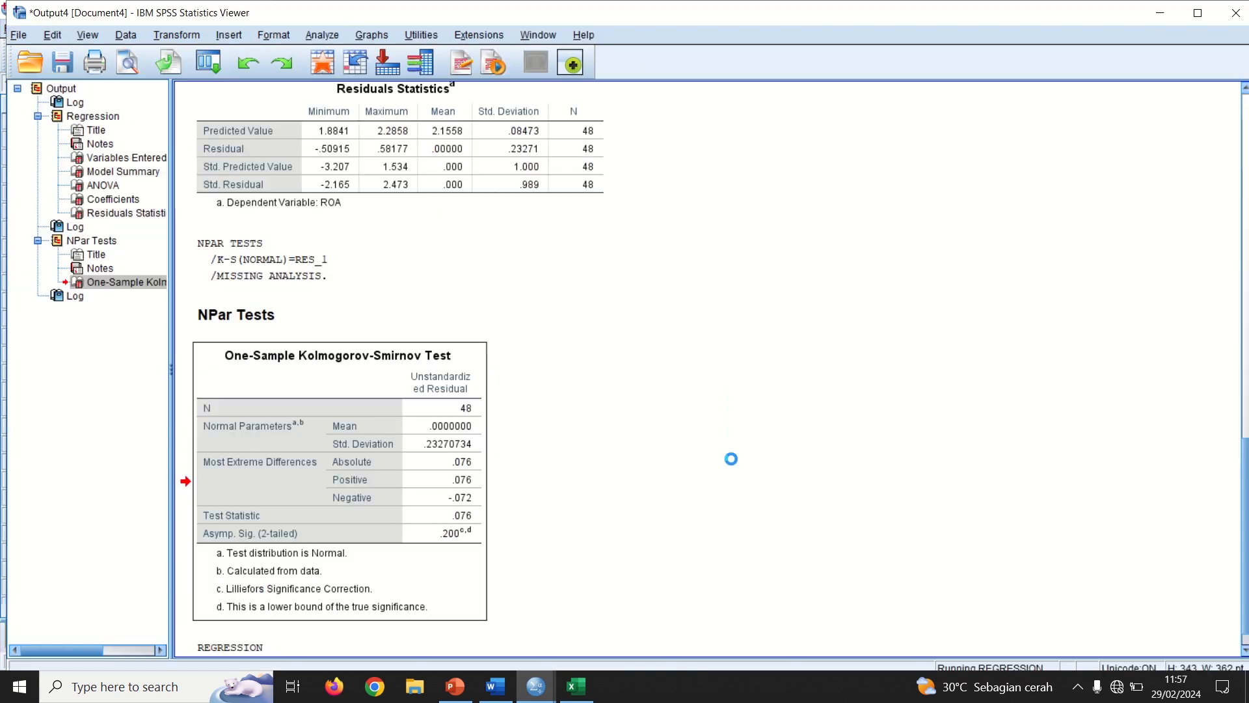
Run the one-sample Kolmogorov-Smirnov normality test on the equation 2 residuals (RES_2) in place of the equation 1 residuals.
left_click(331, 38)
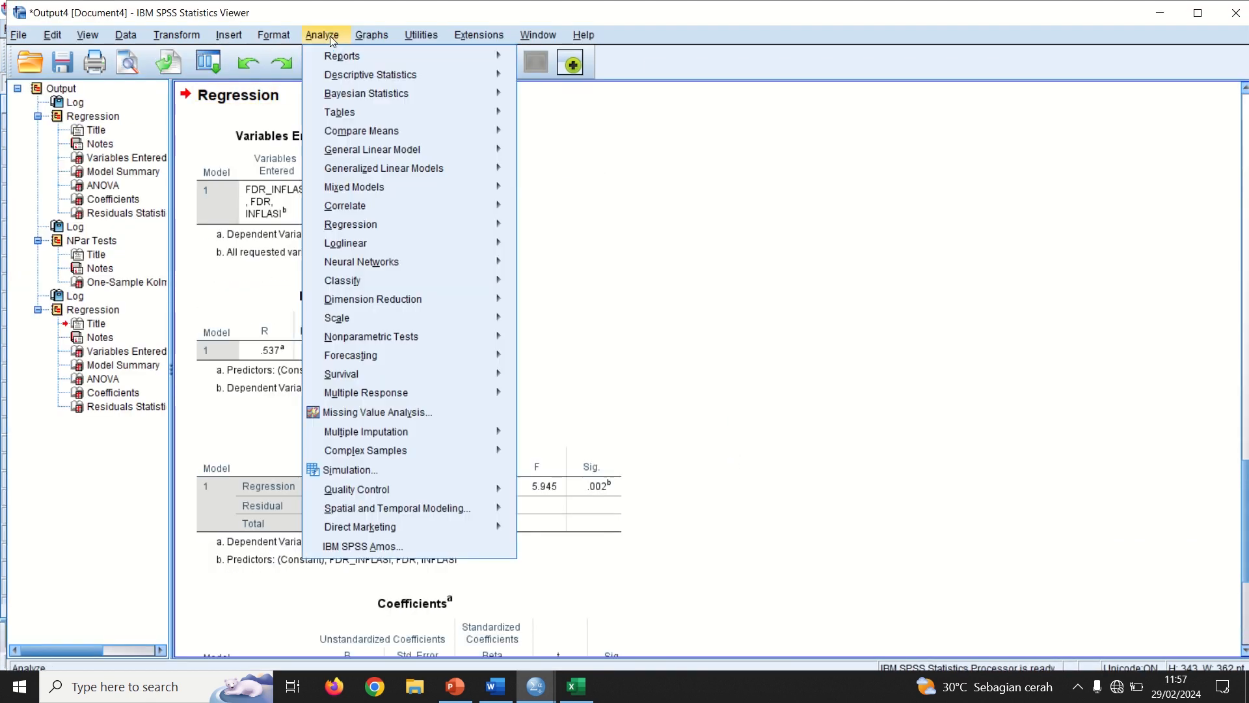
mouse_move(425, 334)
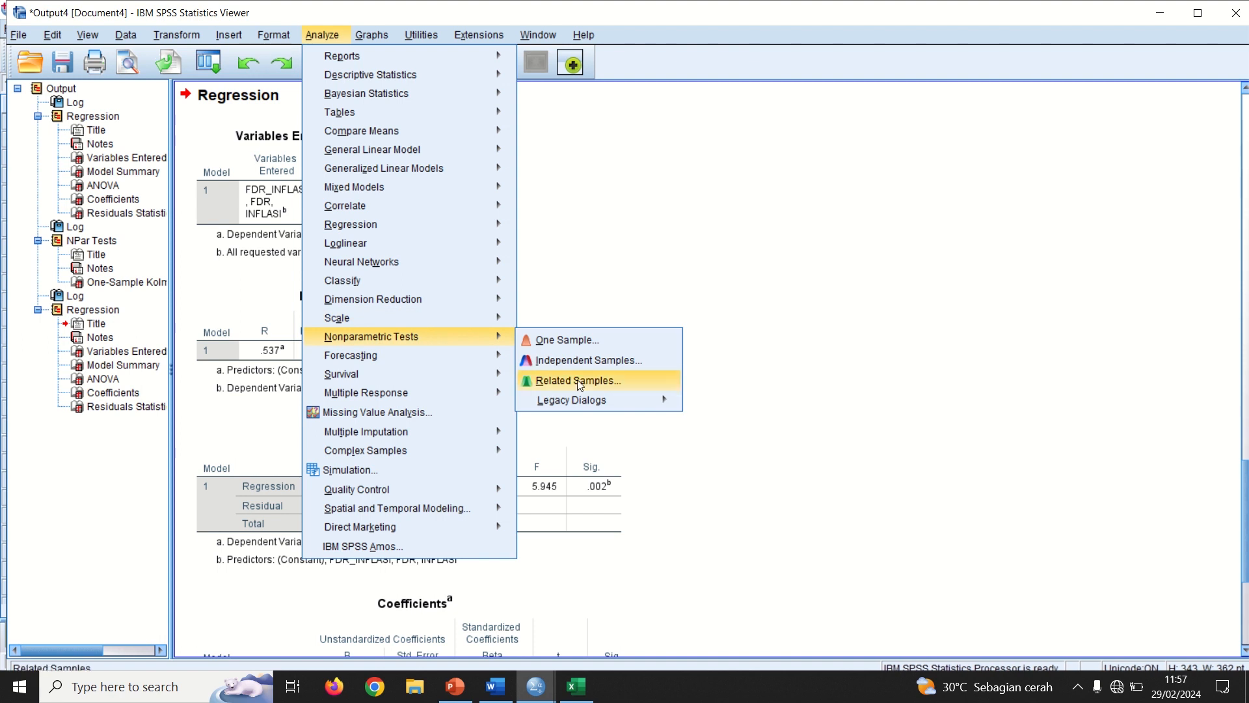
mouse_move(585, 400)
left_click(726, 465)
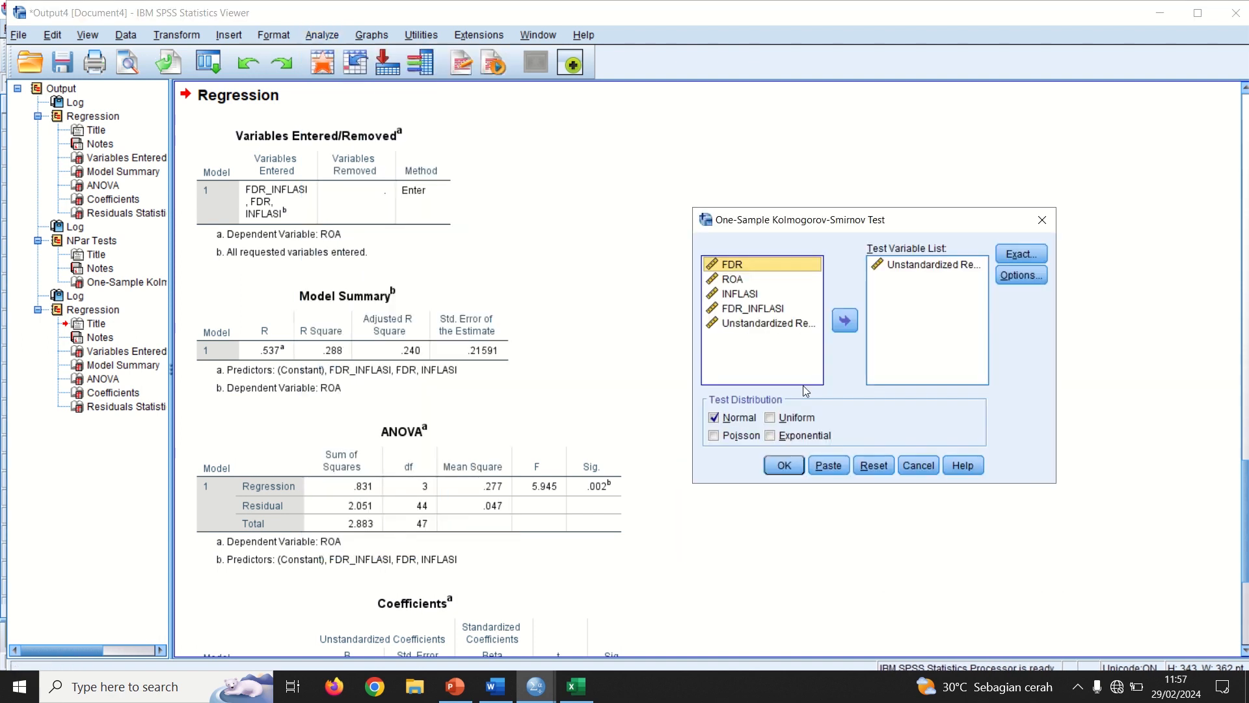
left_click(924, 332)
left_click(839, 322)
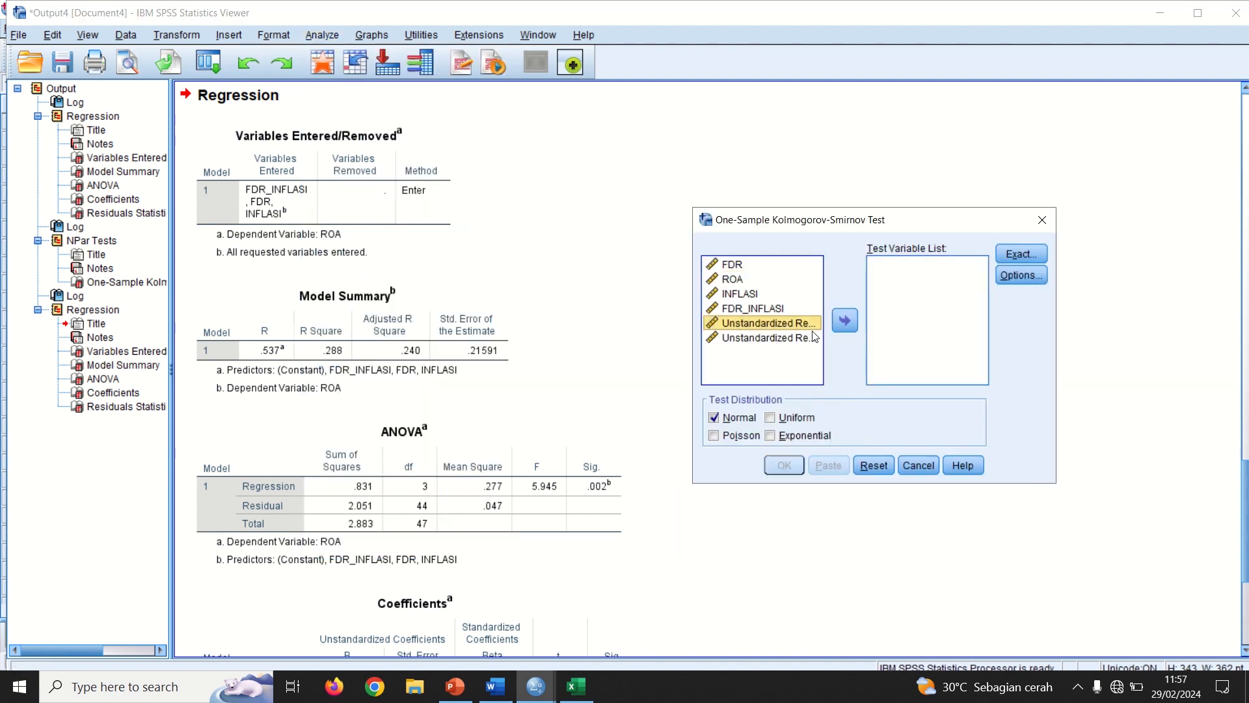
left_click(847, 319)
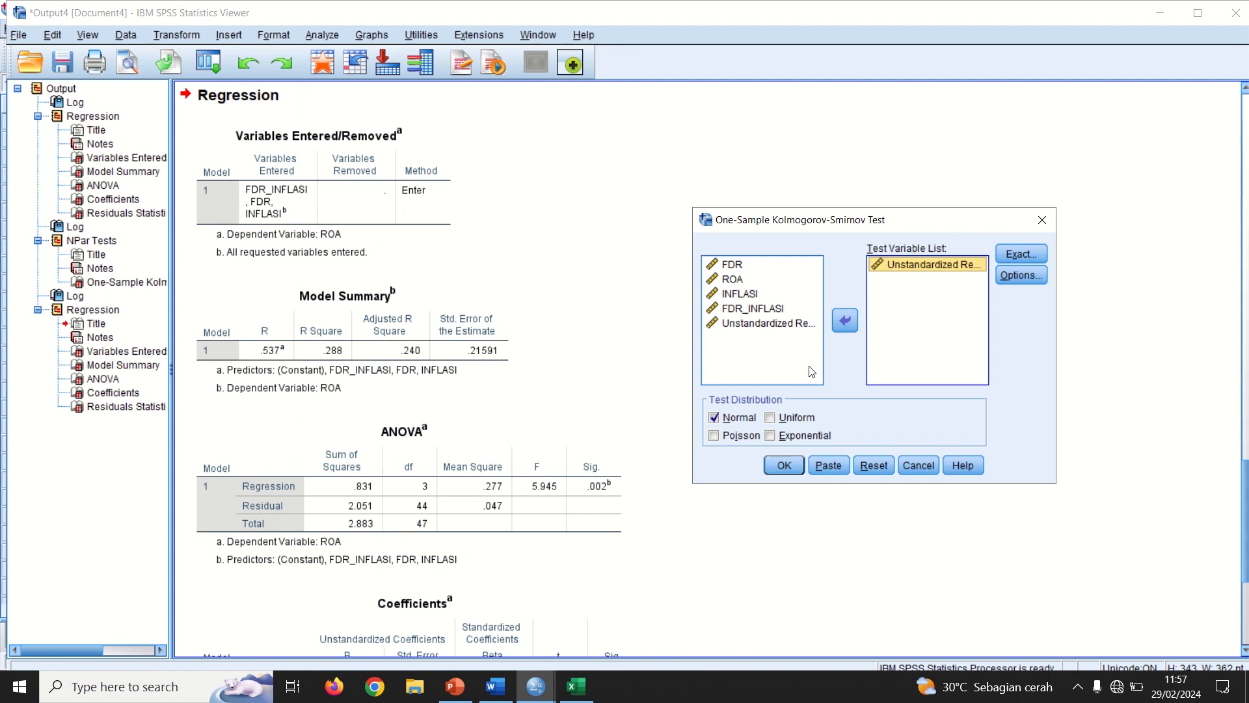
left_click(786, 470)
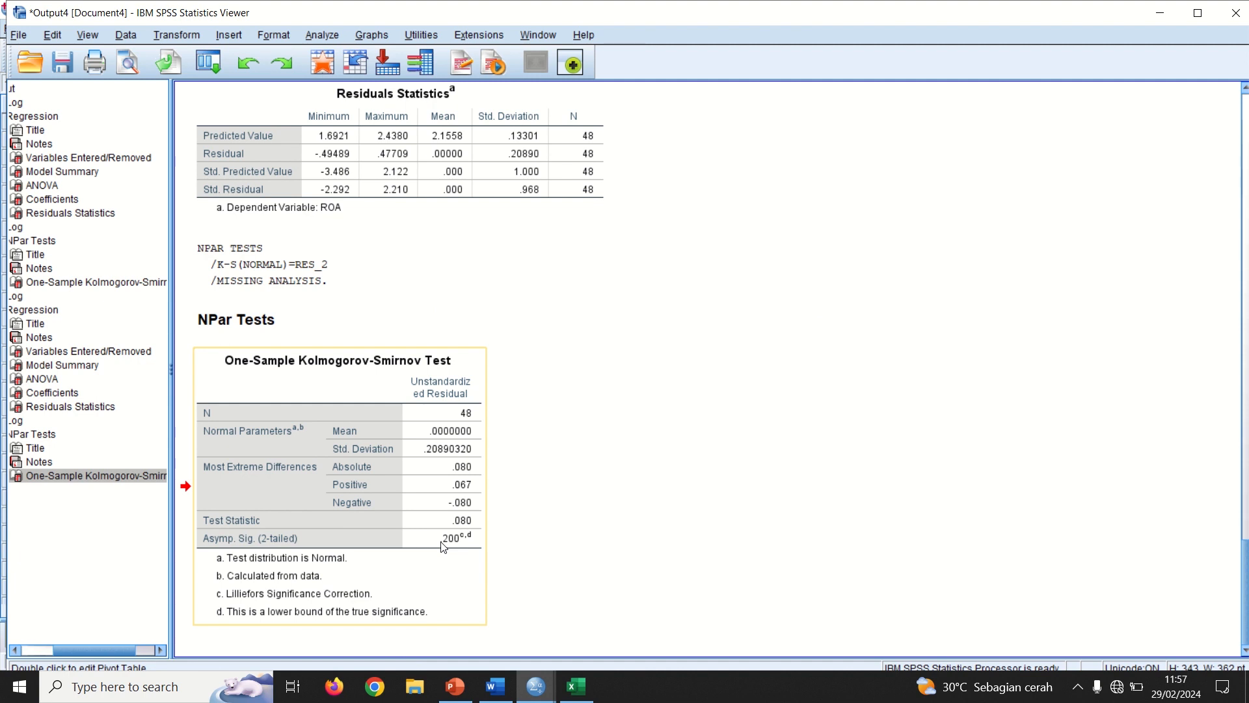
Switch to the MRA document in Word and review the Hasil Uji Multikolinearitas section for Persamaan 2.
key("alt+Tab")
key("Tab")
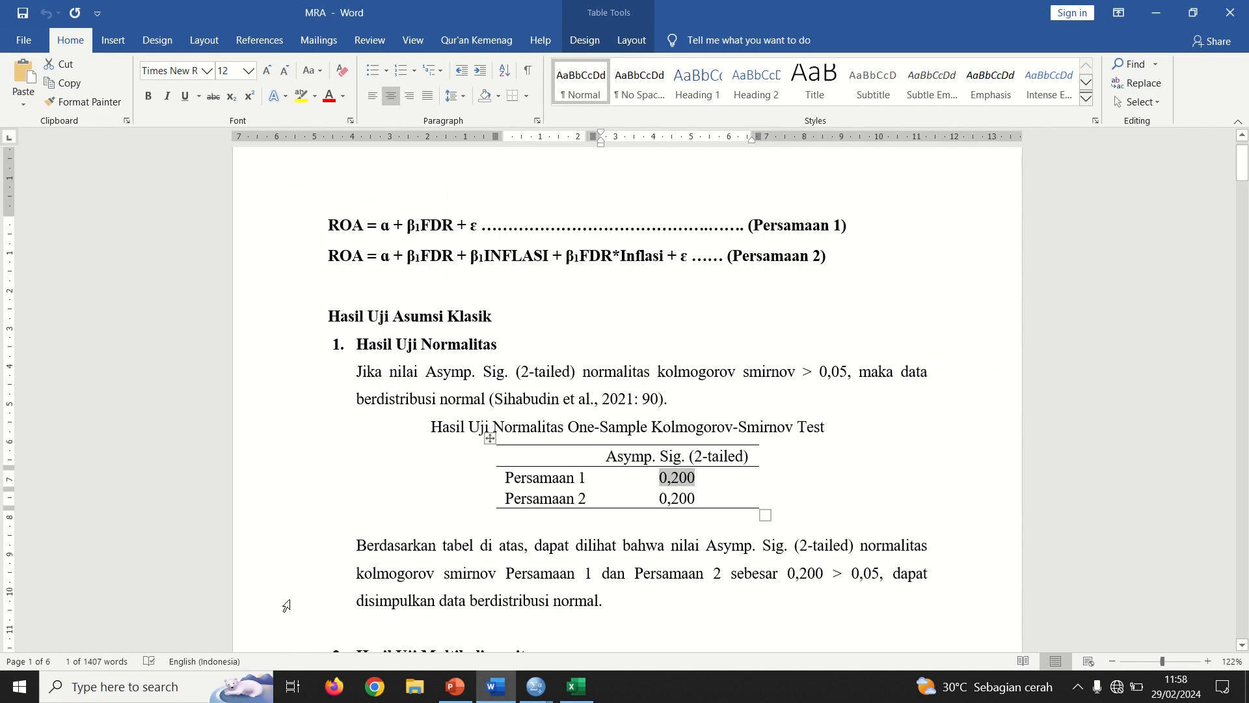
left_click(1246, 194)
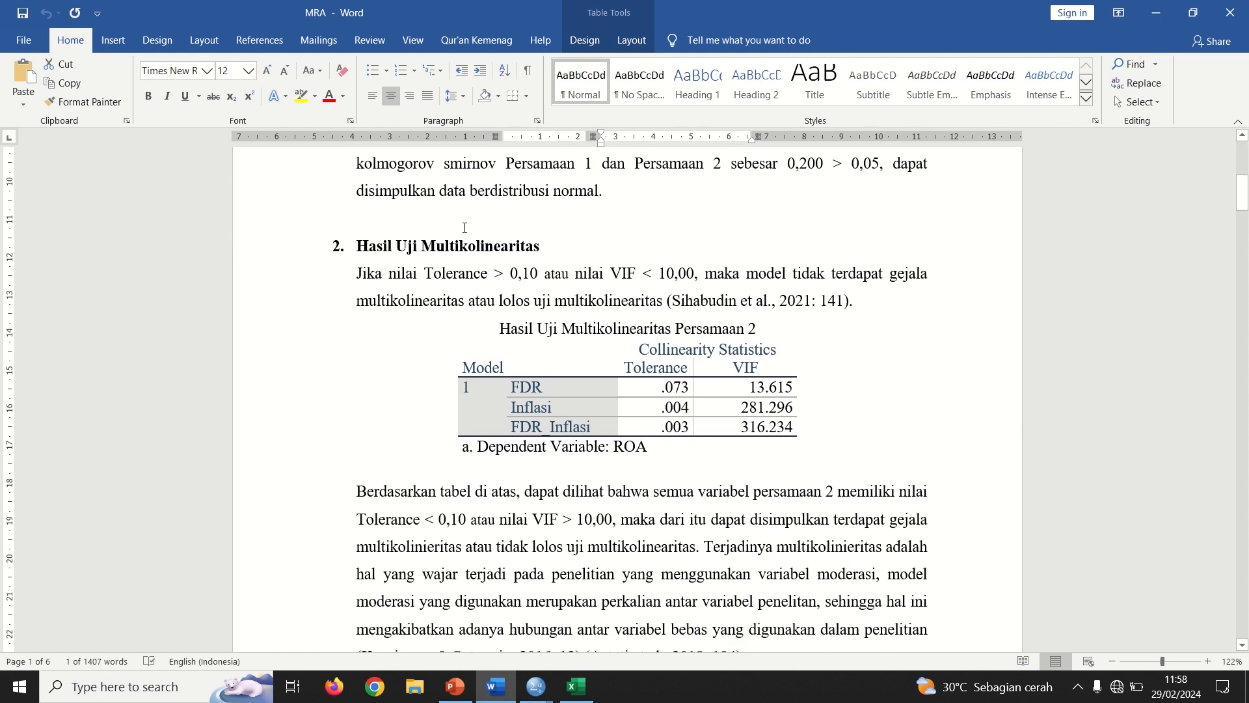
double_click(456, 244)
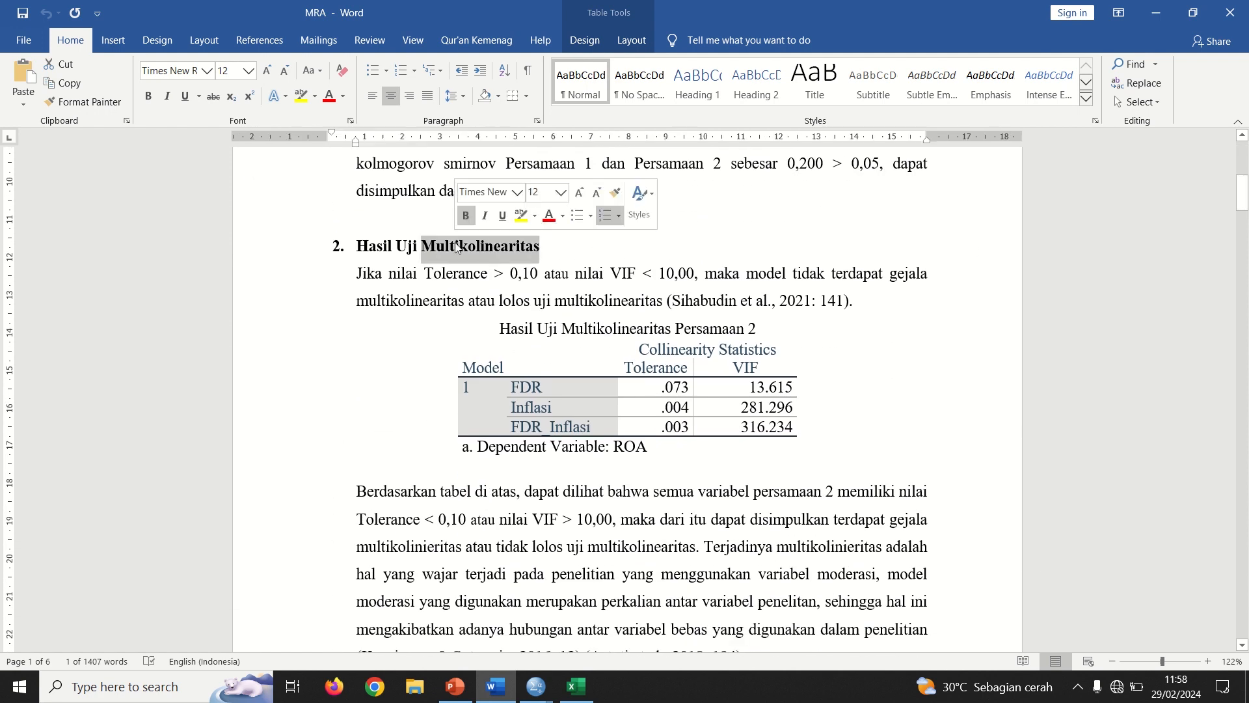
left_click(765, 330)
left_click_drag(753, 329, 700, 328)
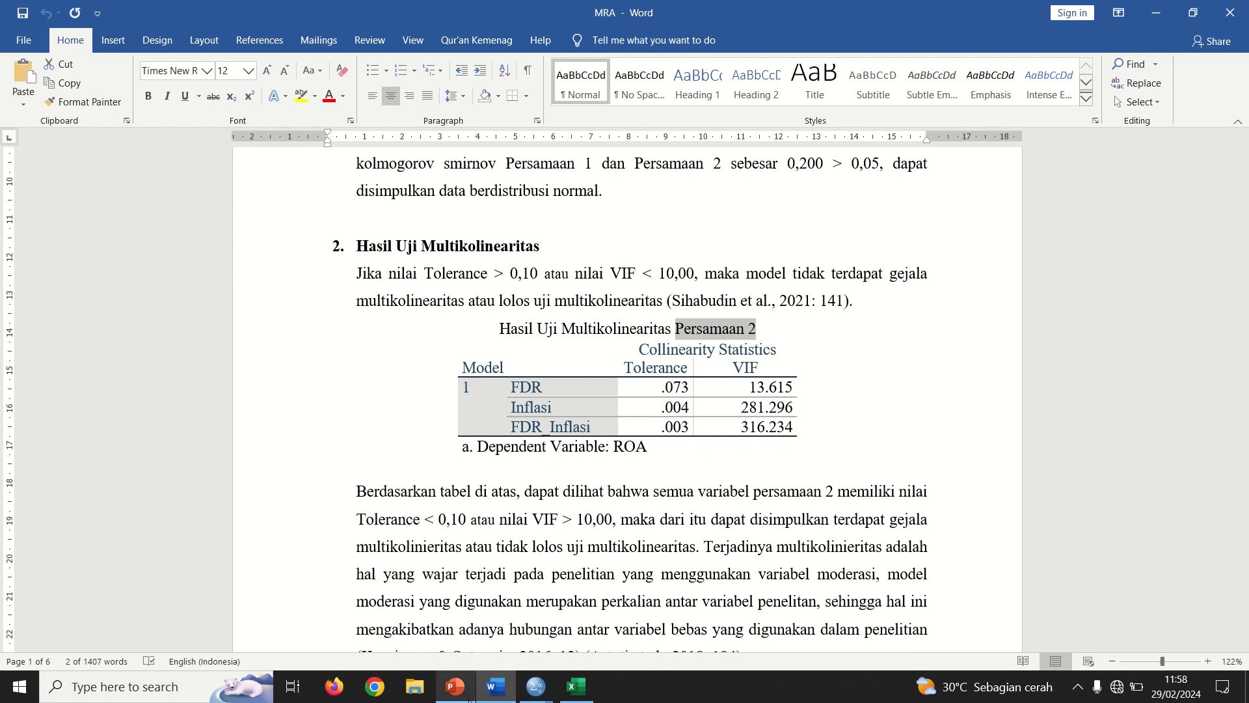
Switch to the MRA presentation in PowerPoint and examine the predictor term of the first regression equation on slide 5.
left_click(455, 687)
left_click(70, 457)
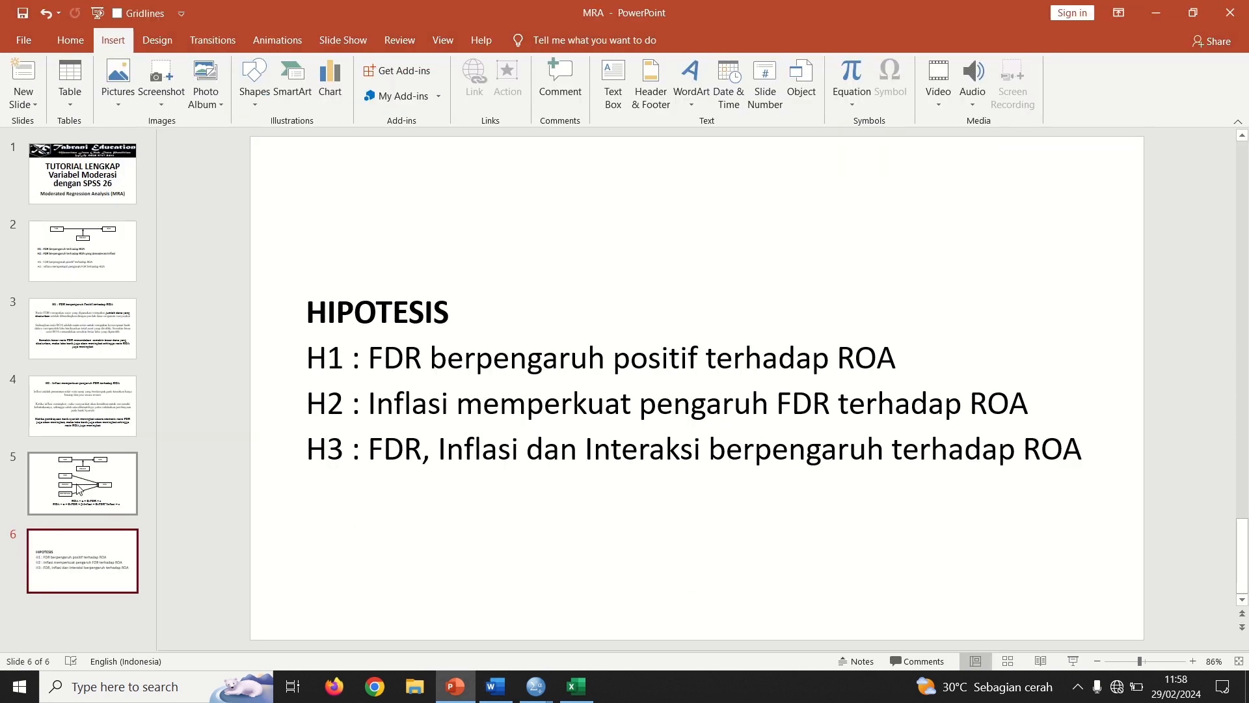
left_click_drag(850, 536, 745, 537)
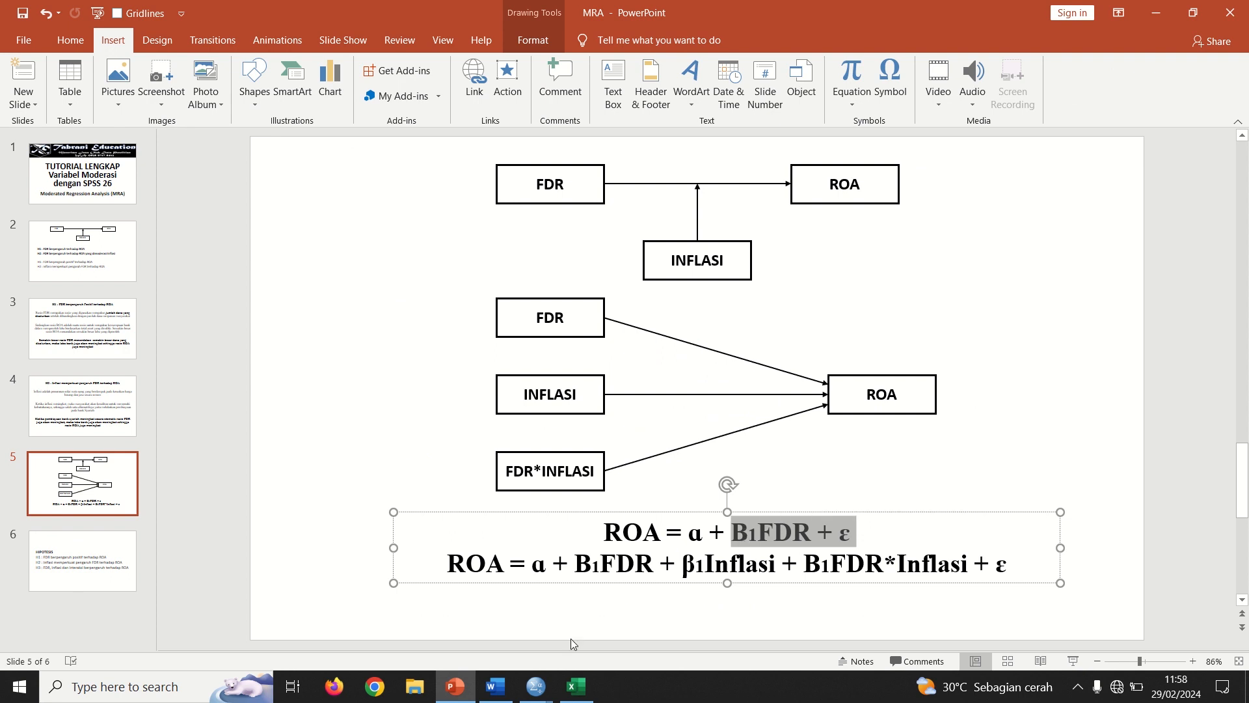
Return to the SPSS dataset, reopen the linear regression setup and turn off saving of unstandardized residuals.
mouse_move(536, 684)
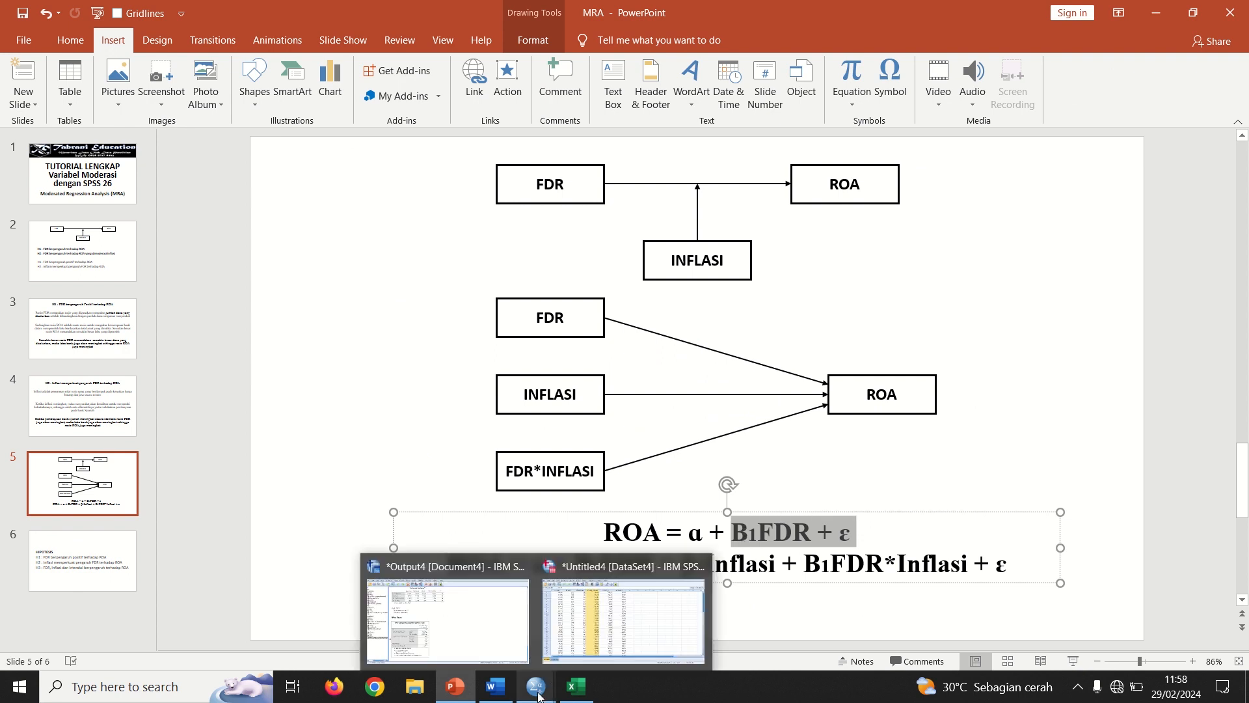
left_click(593, 608)
left_click(221, 29)
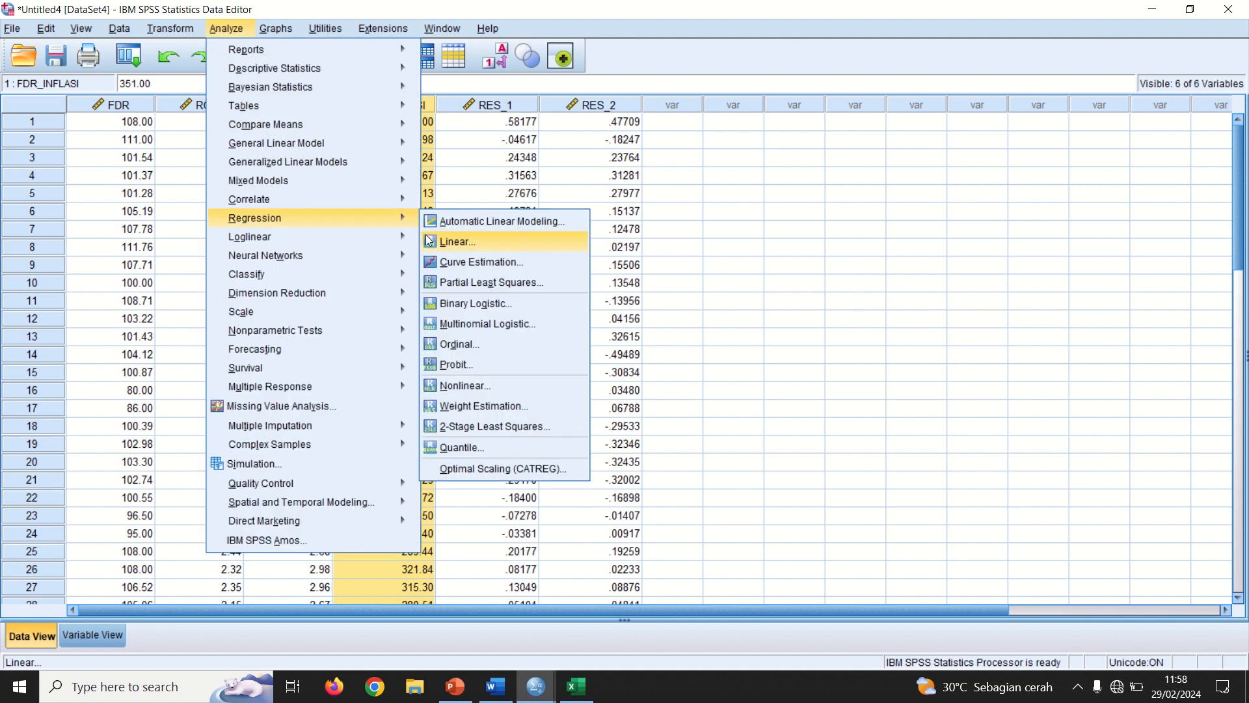
left_click(433, 242)
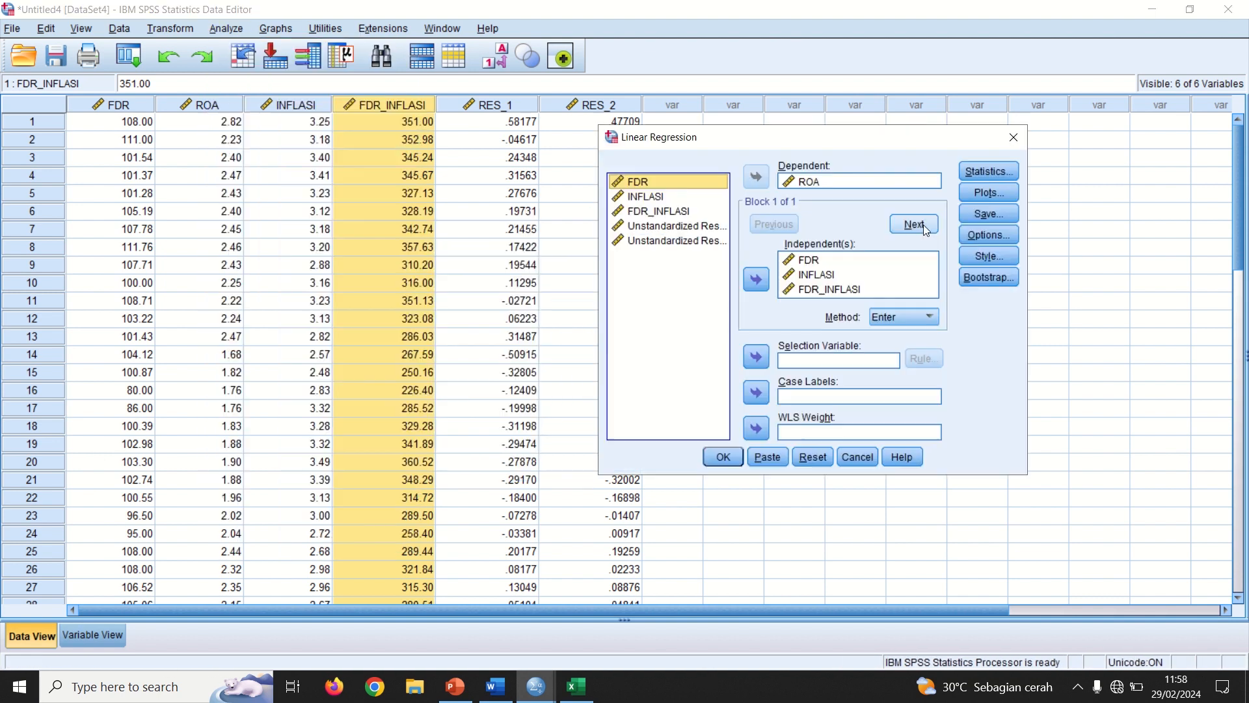
left_click(988, 214)
left_click(720, 148)
left_click(720, 149)
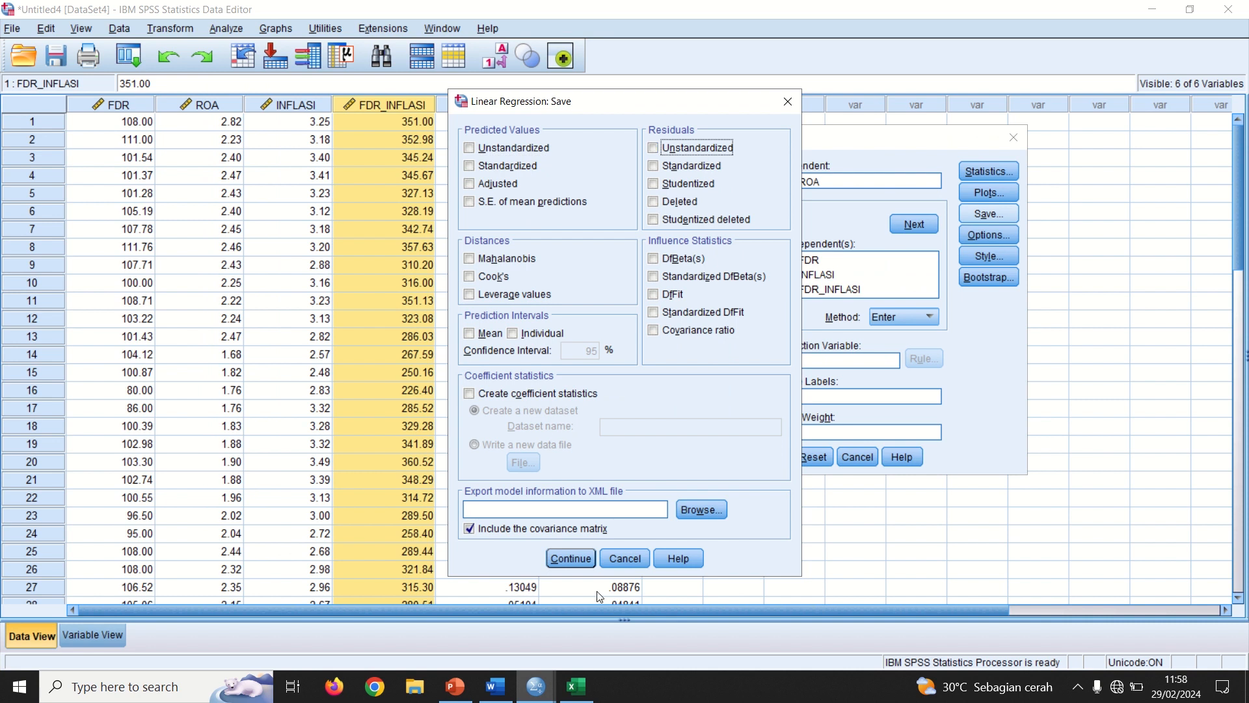
left_click(571, 561)
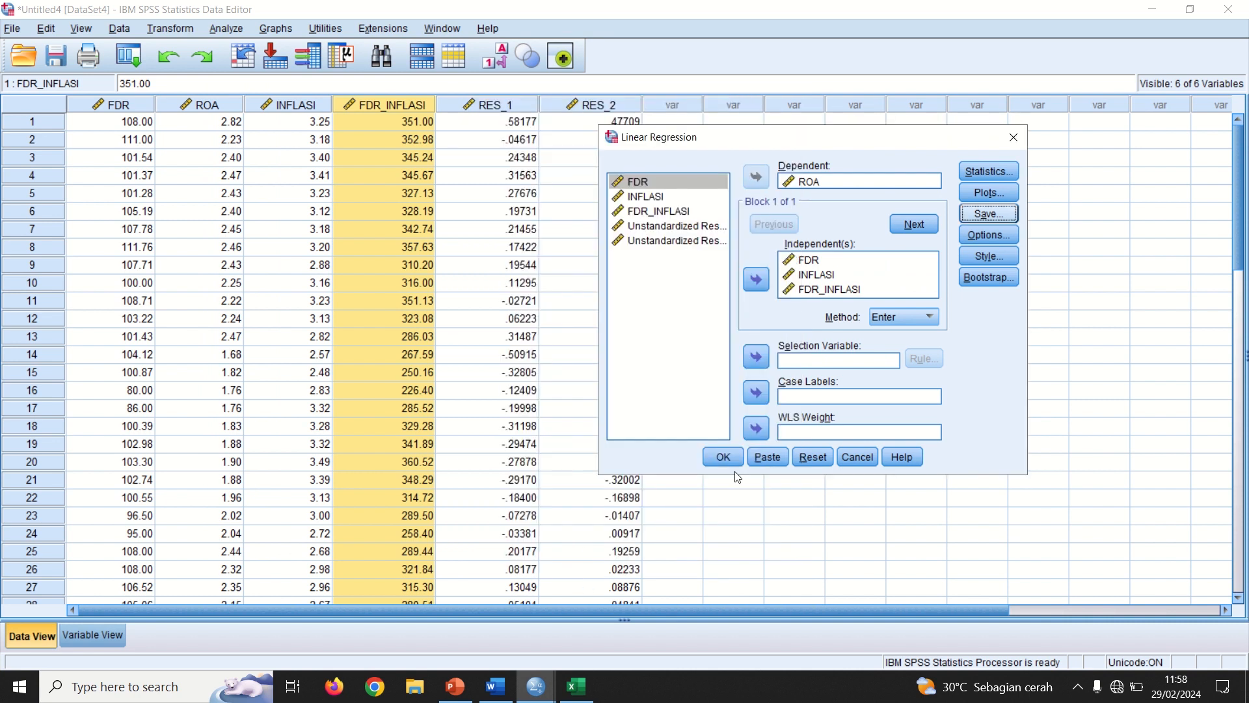
Enable collinearity diagnostics for the linear regression of ROA on FDR, INFLASI and FDR_INFLASI, and run it.
left_click(984, 173)
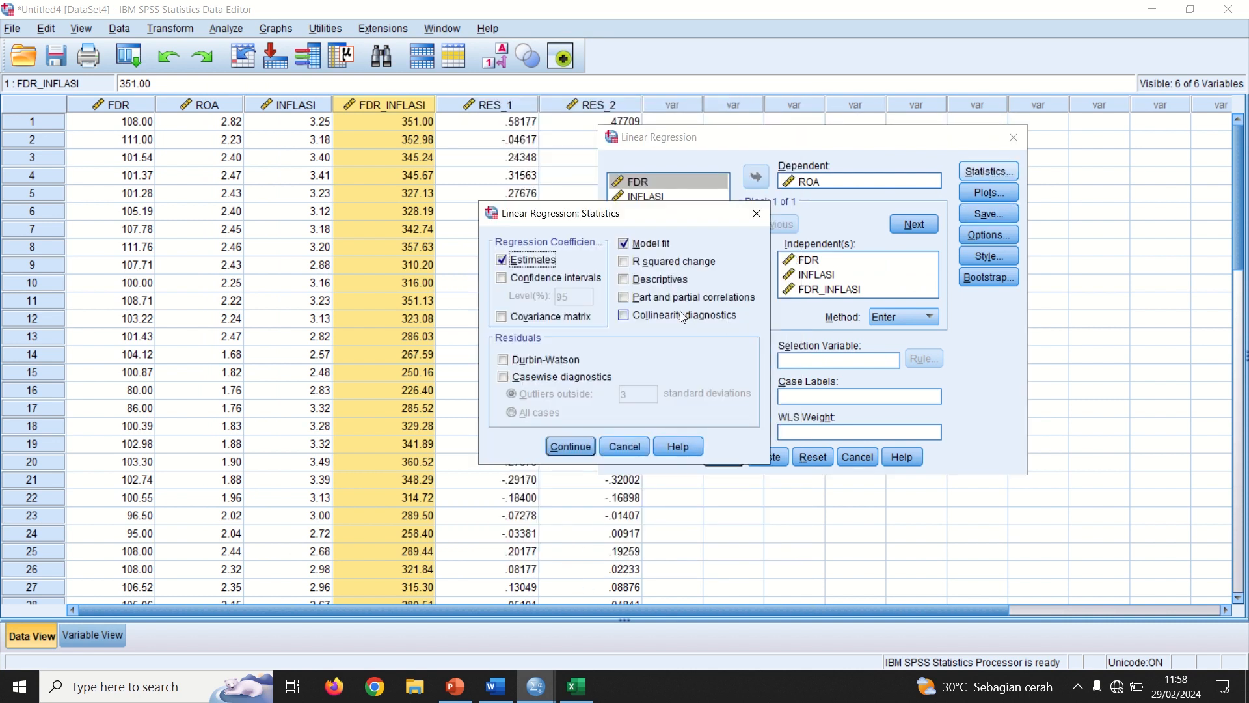
left_click(672, 317)
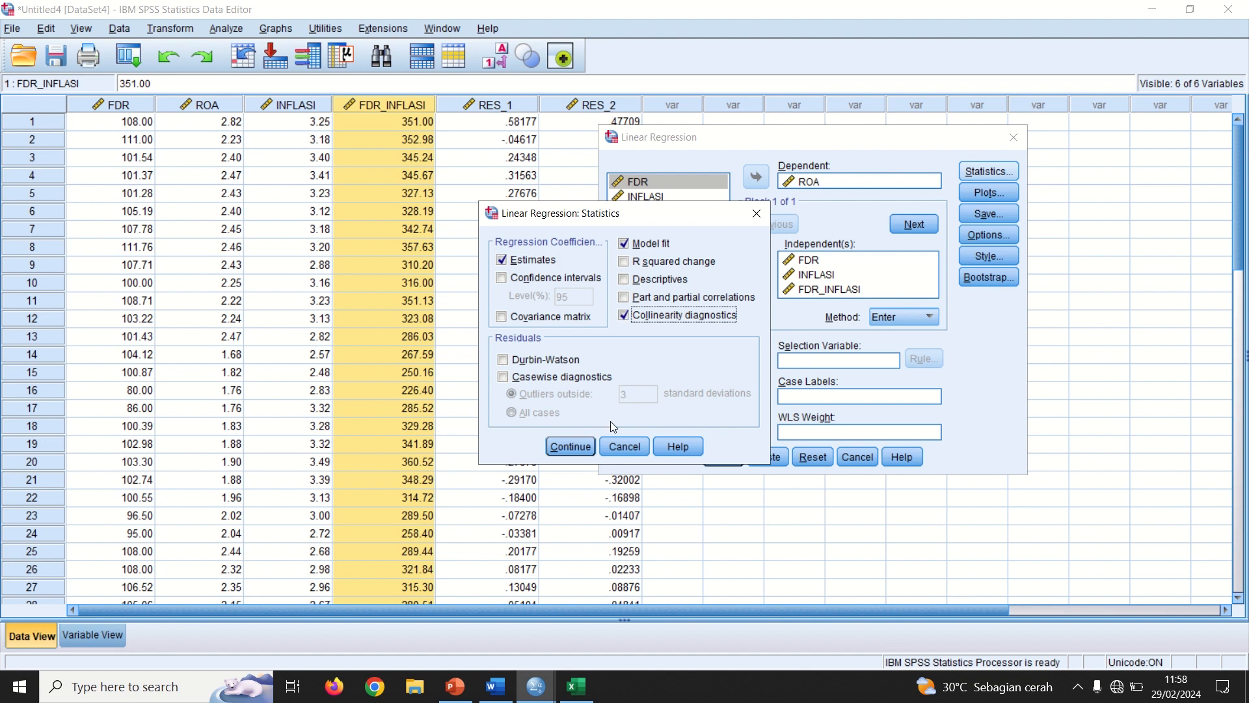
left_click(583, 448)
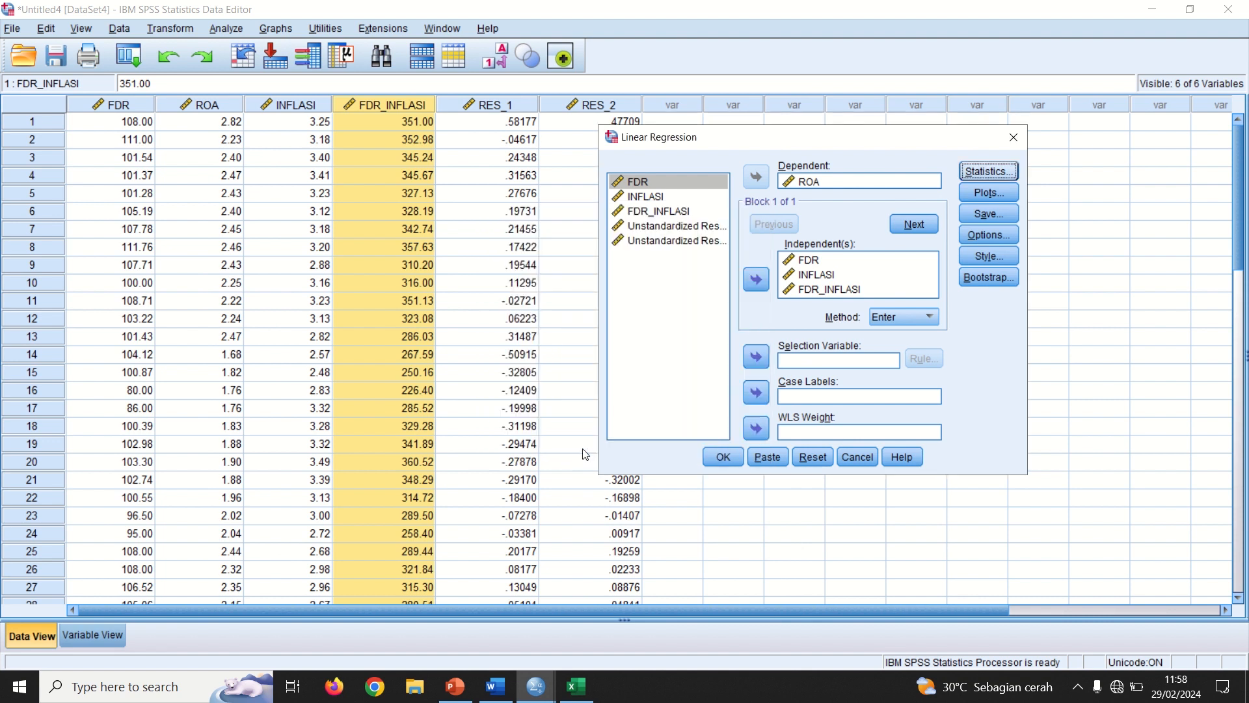
left_click(714, 458)
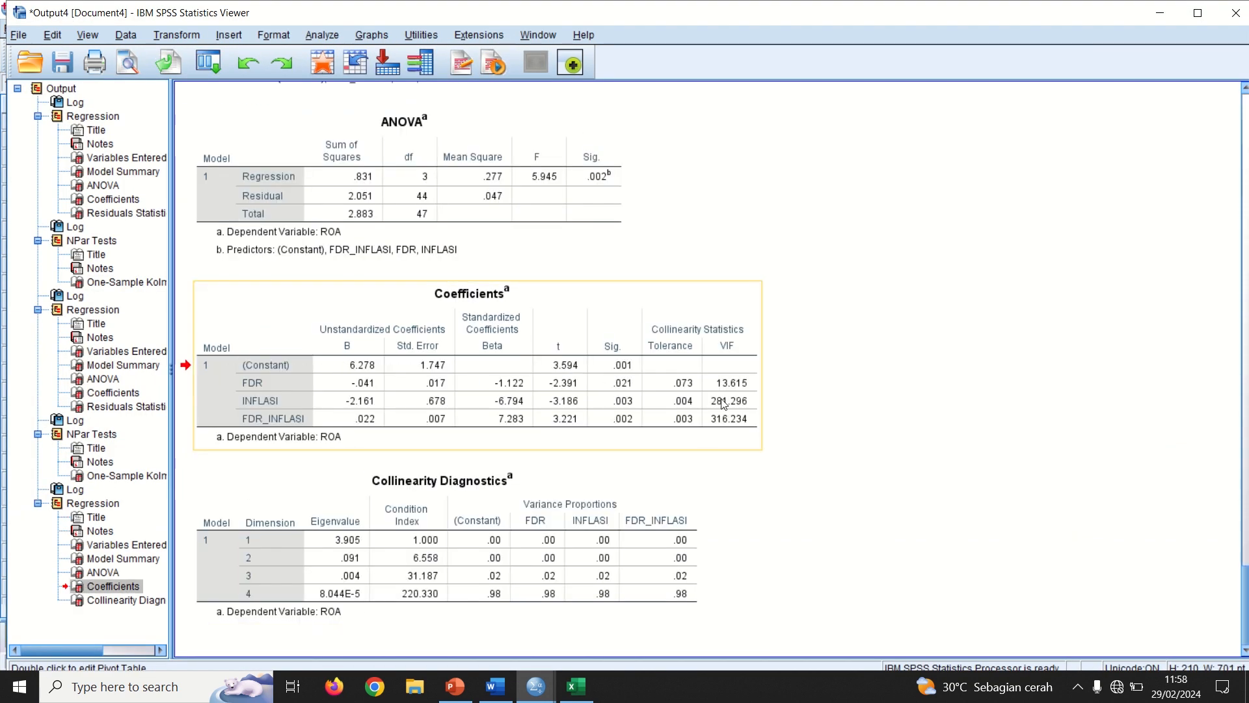
Compare the collinearity statistics in the SPSS Coefficients table with the Hasil Uji Multikolinearitas Persamaan 2 table in the Word document.
left_click(725, 399)
key("alt+Tab")
key("alt+Tab")
key("alt+Tab")
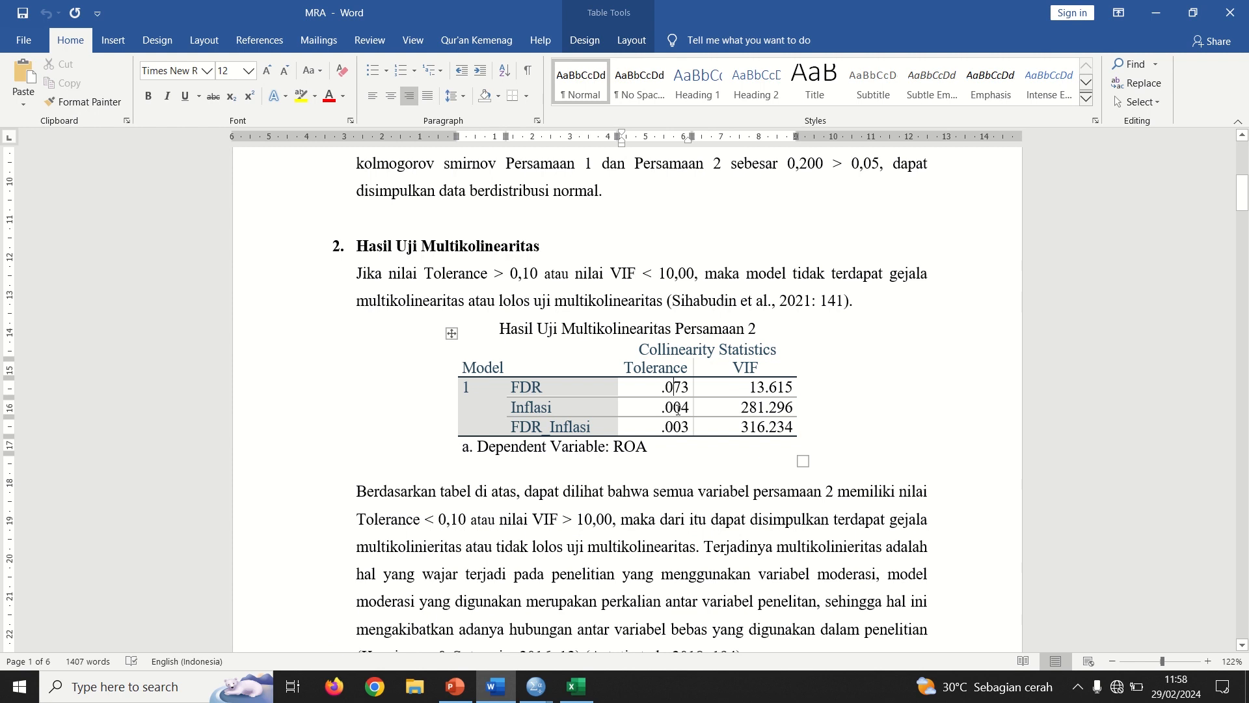
key("alt+Tab")
key("alt+Tab")
key("alt+Tab")
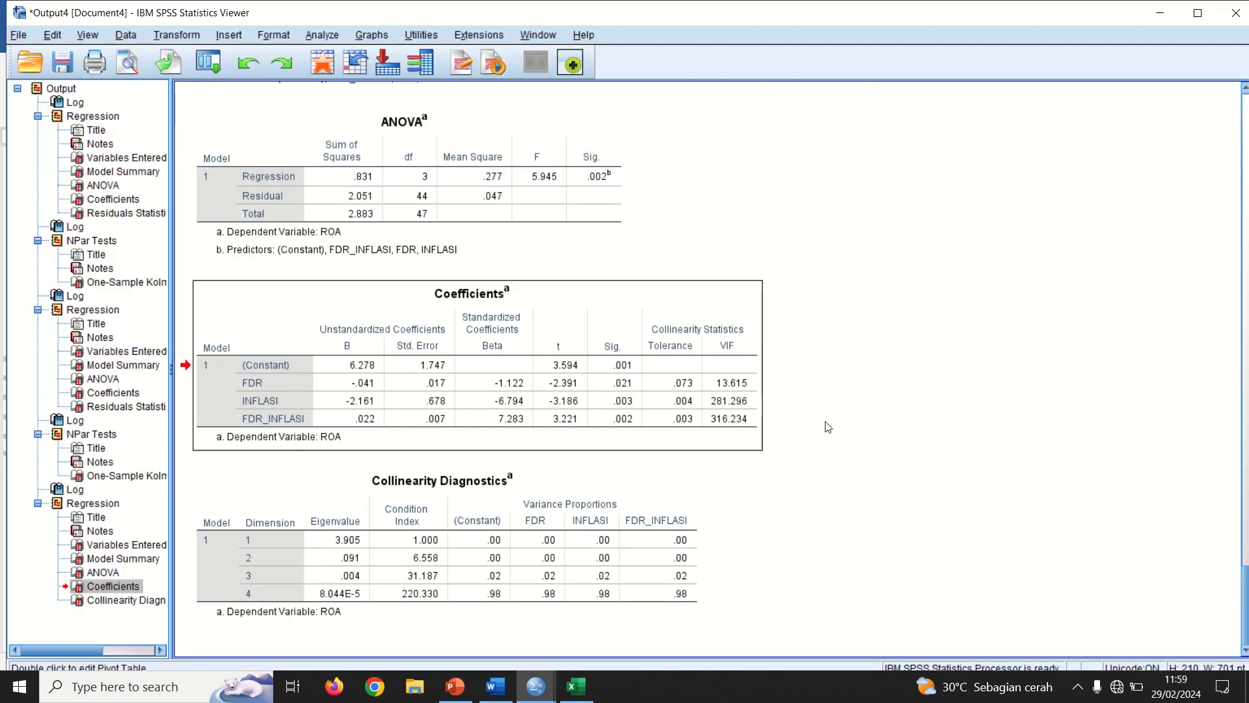
key("alt+Tab")
key("alt+Tab")
key("alt+Tab")
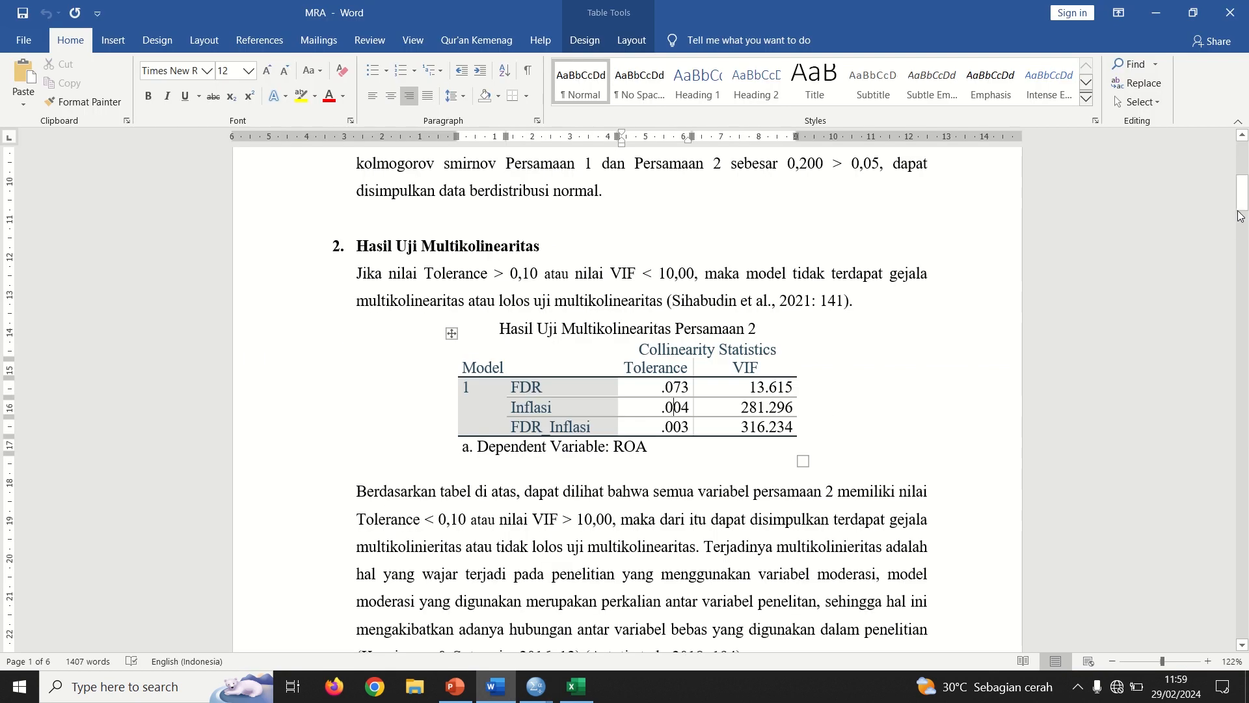
Examine the Tolerance and VIF columns of the Persamaan 2 table, plus the mean-centering section that follows it.
left_click_drag(1242, 202, 1242, 211)
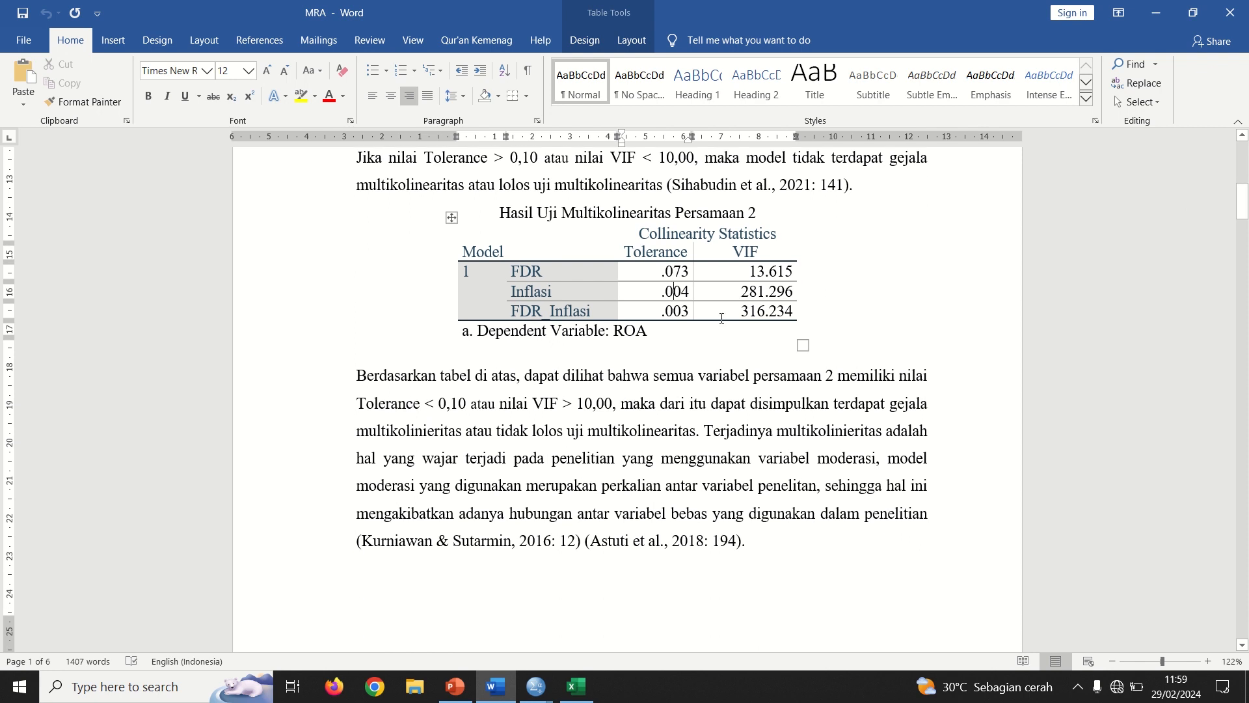
left_click_drag(524, 295, 774, 311)
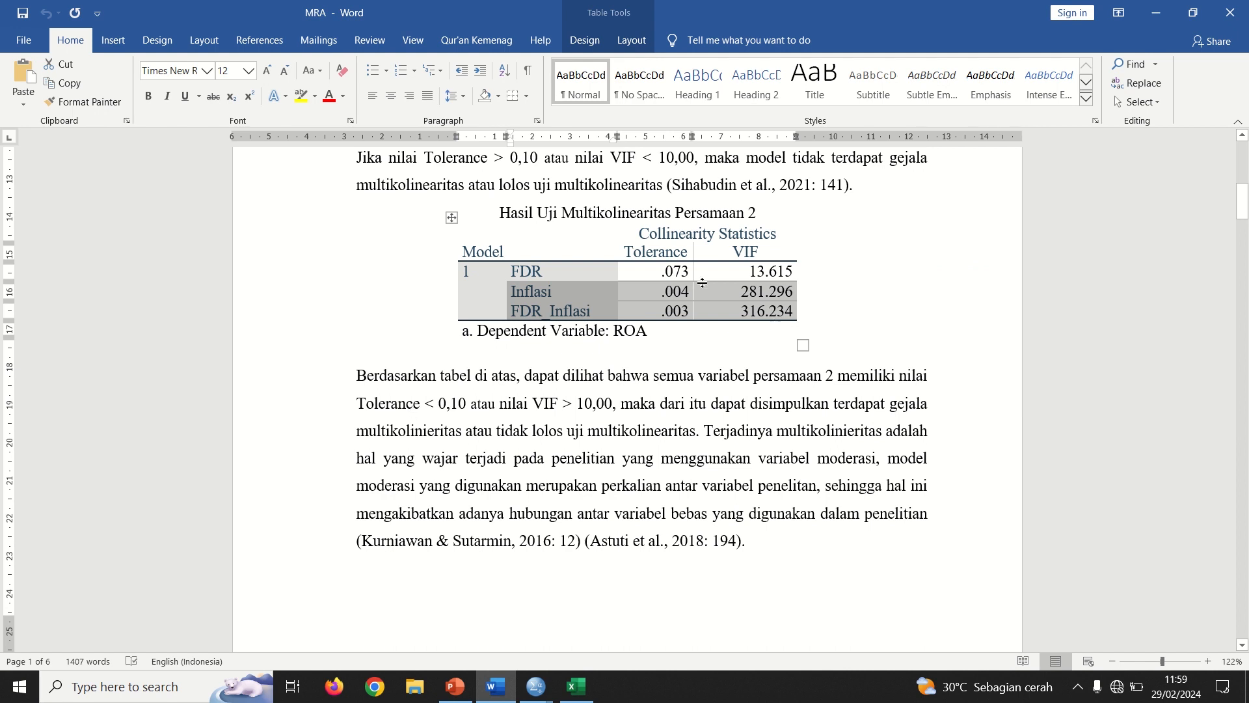
left_click_drag(662, 274, 688, 313)
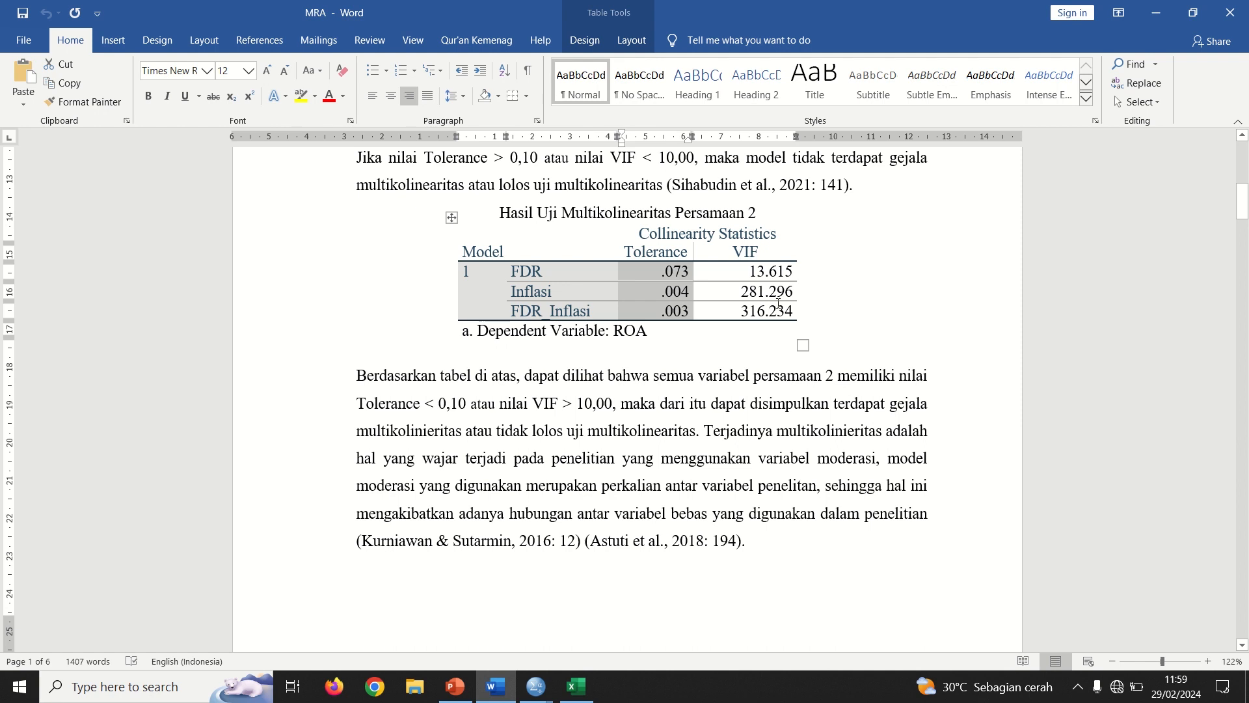
left_click_drag(739, 271, 780, 308)
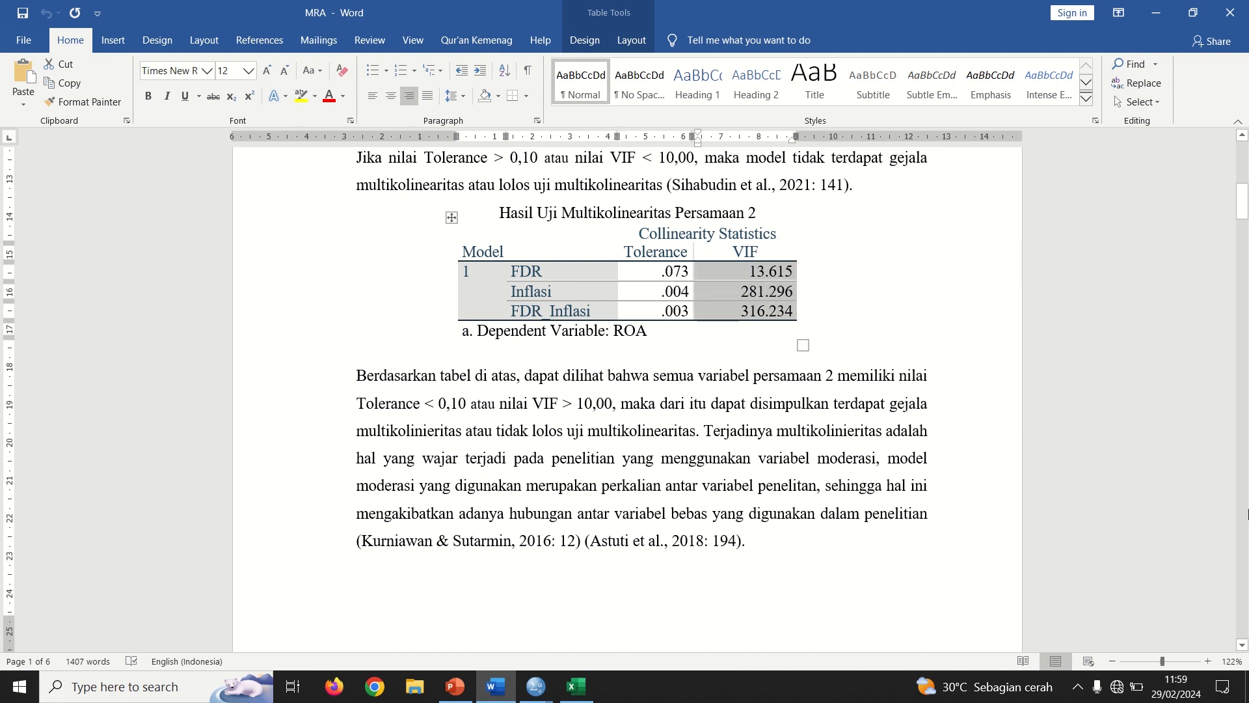
left_click_drag(1243, 207, 1243, 250)
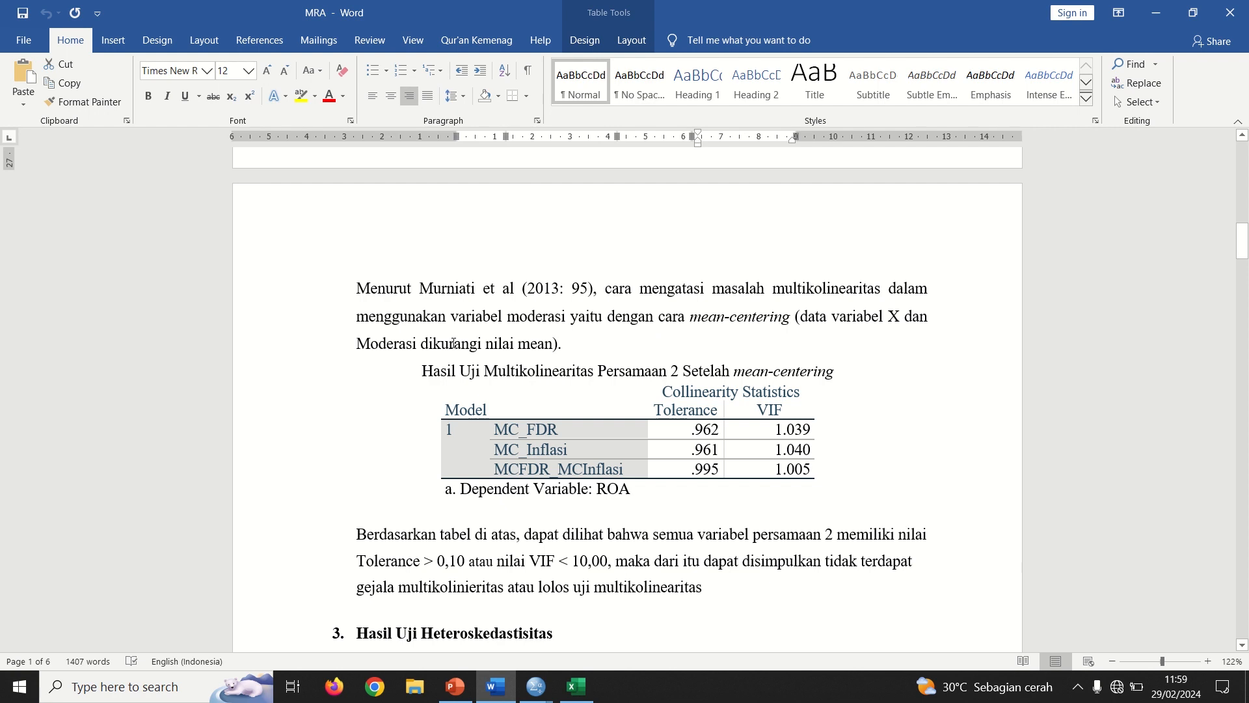
Switch to the DATA MRA workbook in Excel and go to its DATA sheet.
left_click(576, 686)
left_click(172, 609)
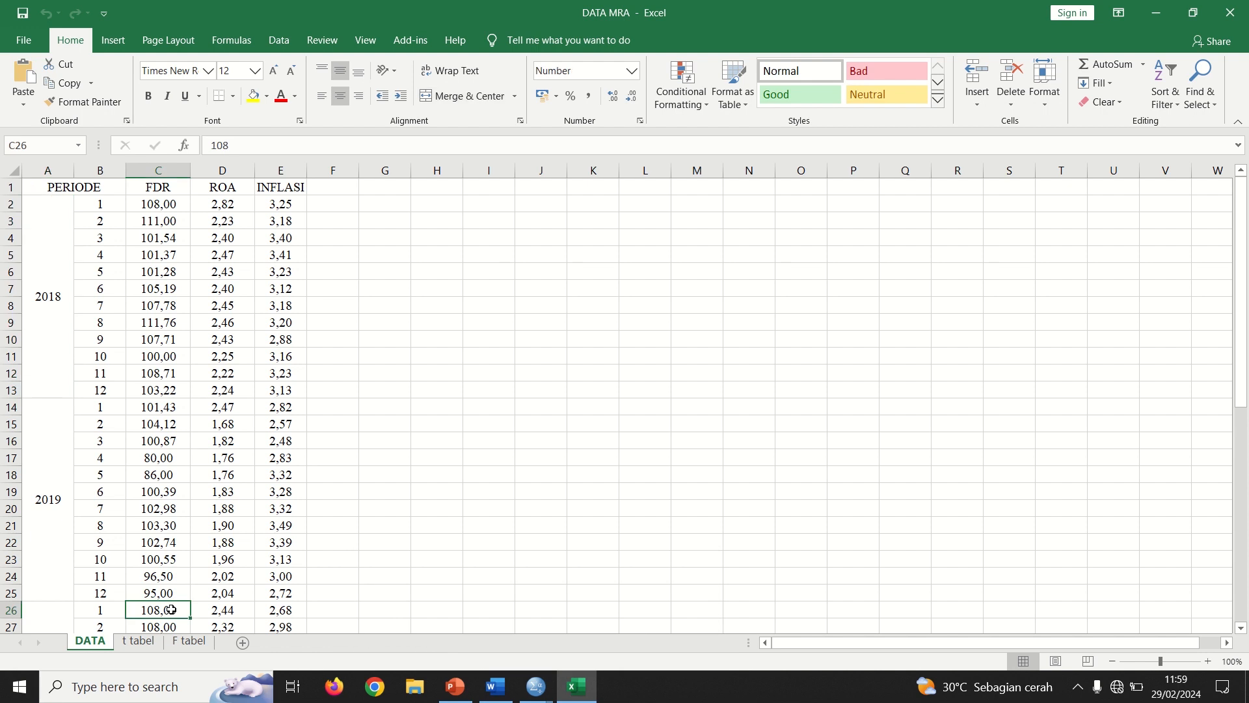
left_click(64, 187)
left_click_drag(138, 186, 286, 188)
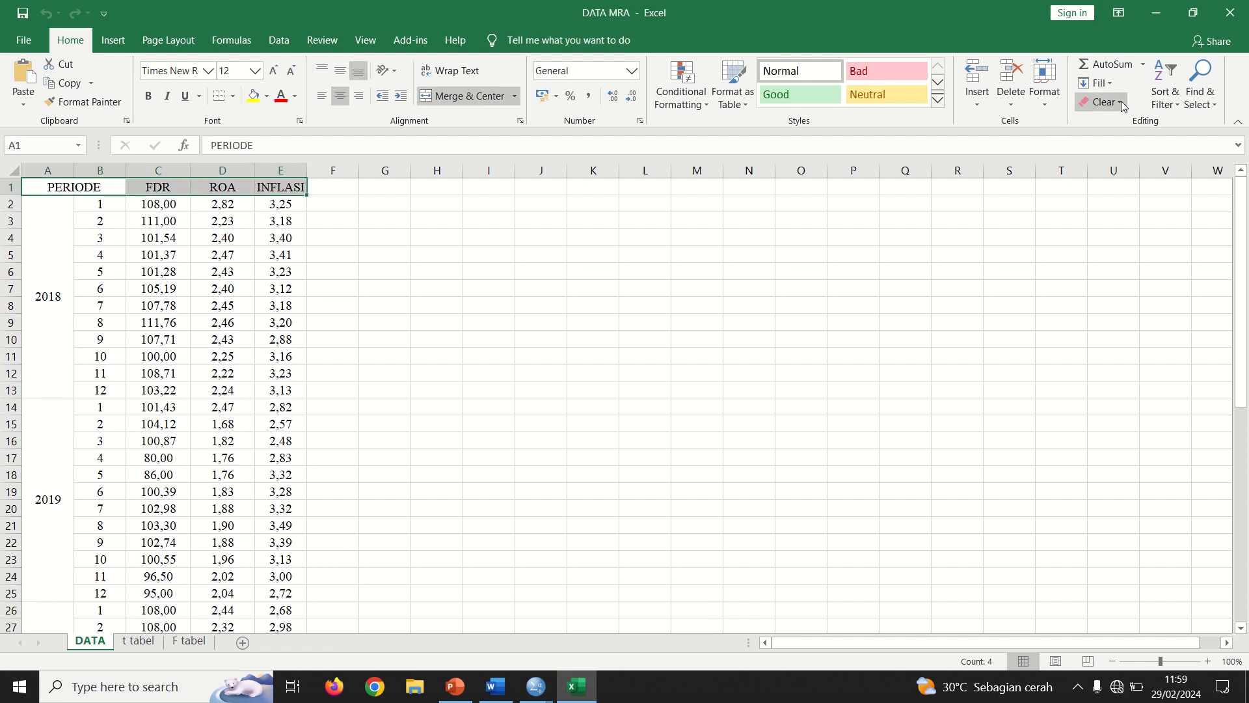
left_click(1160, 105)
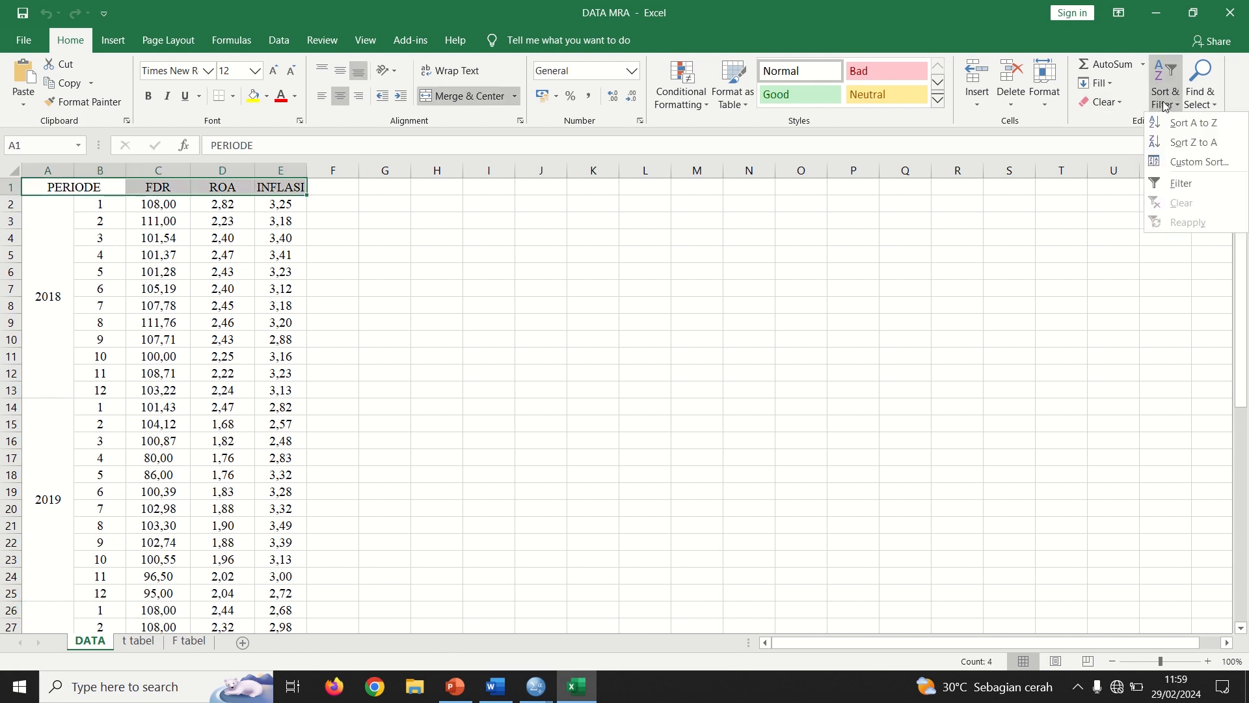
left_click(1171, 182)
left_click(398, 249)
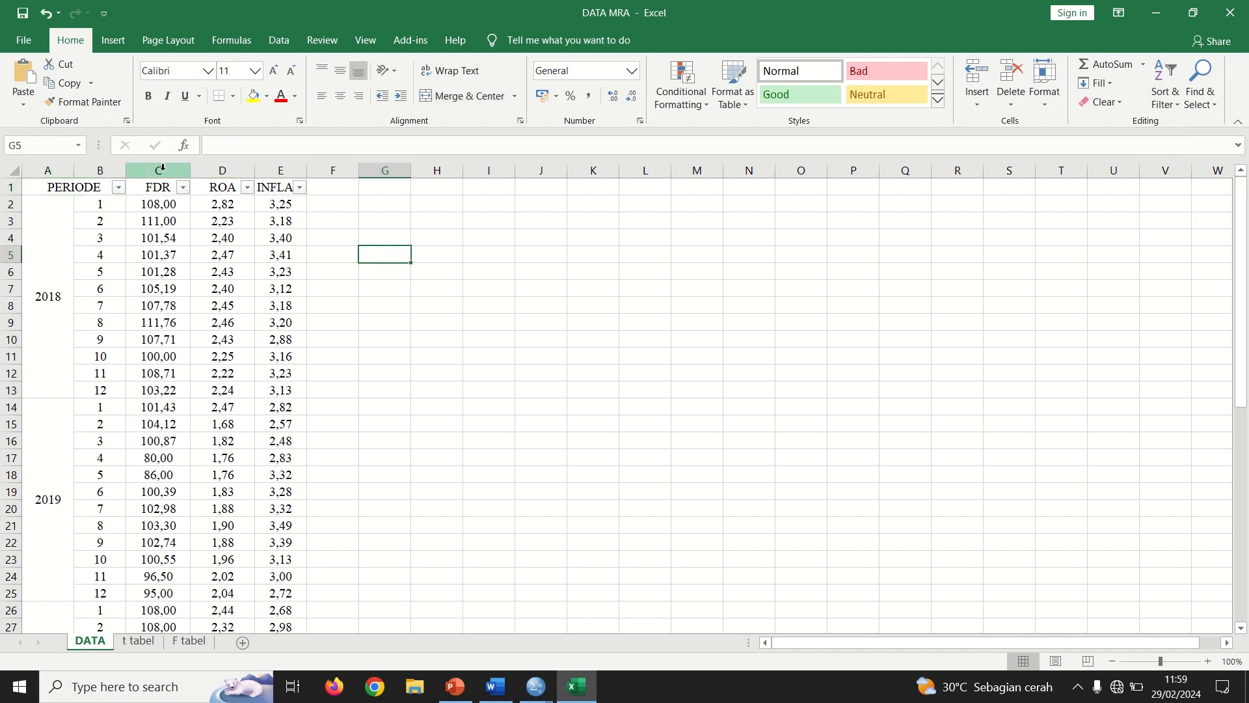
key("ctrl+z")
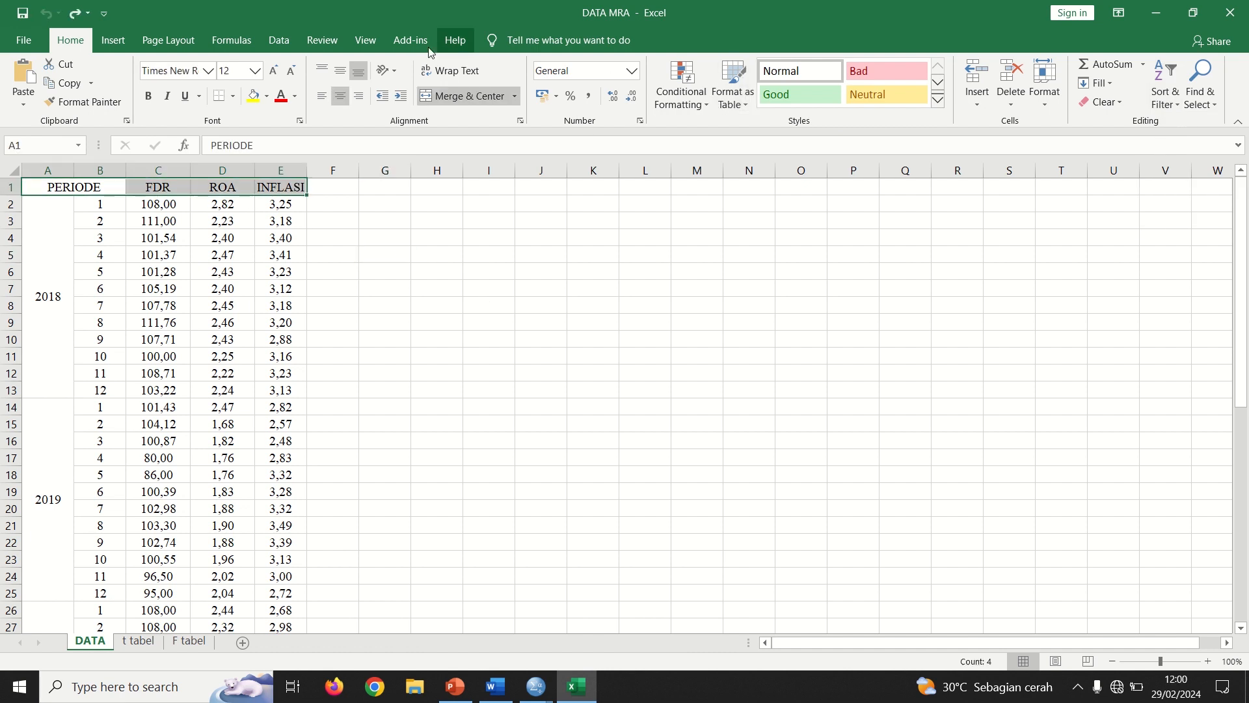
Freeze the top row of the DATA sheet so the variable headings stay in view.
left_click(365, 41)
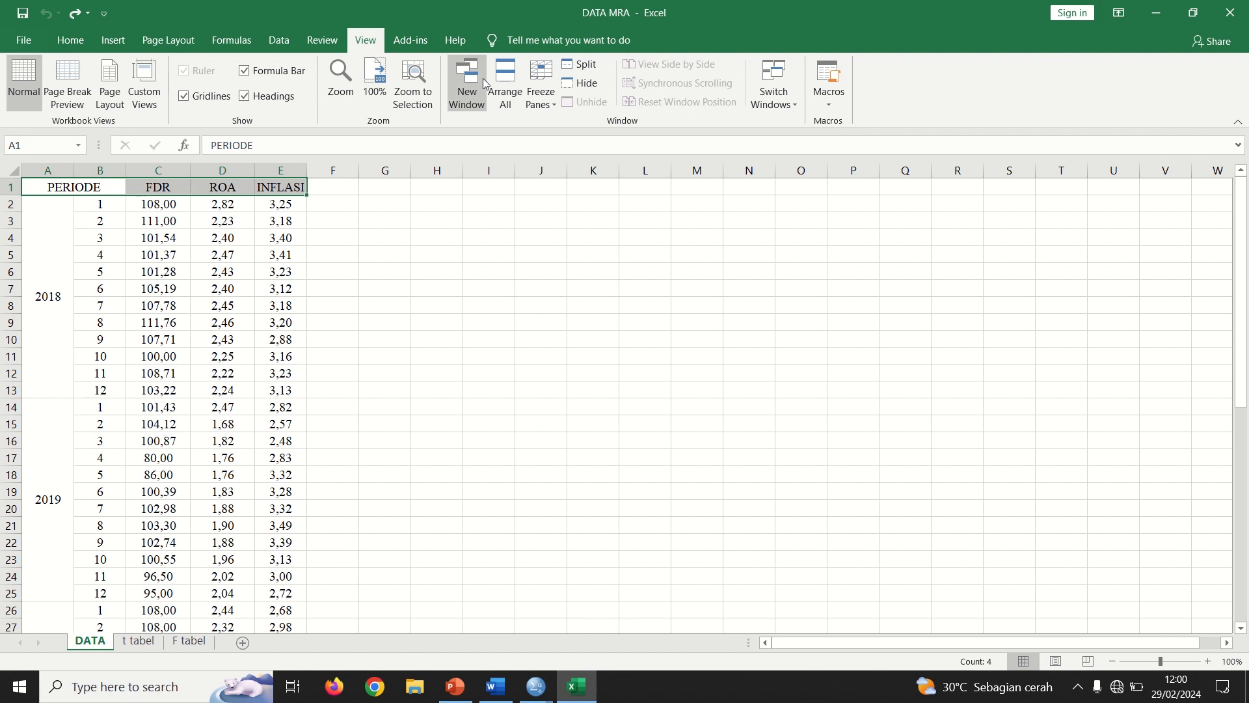
left_click(533, 84)
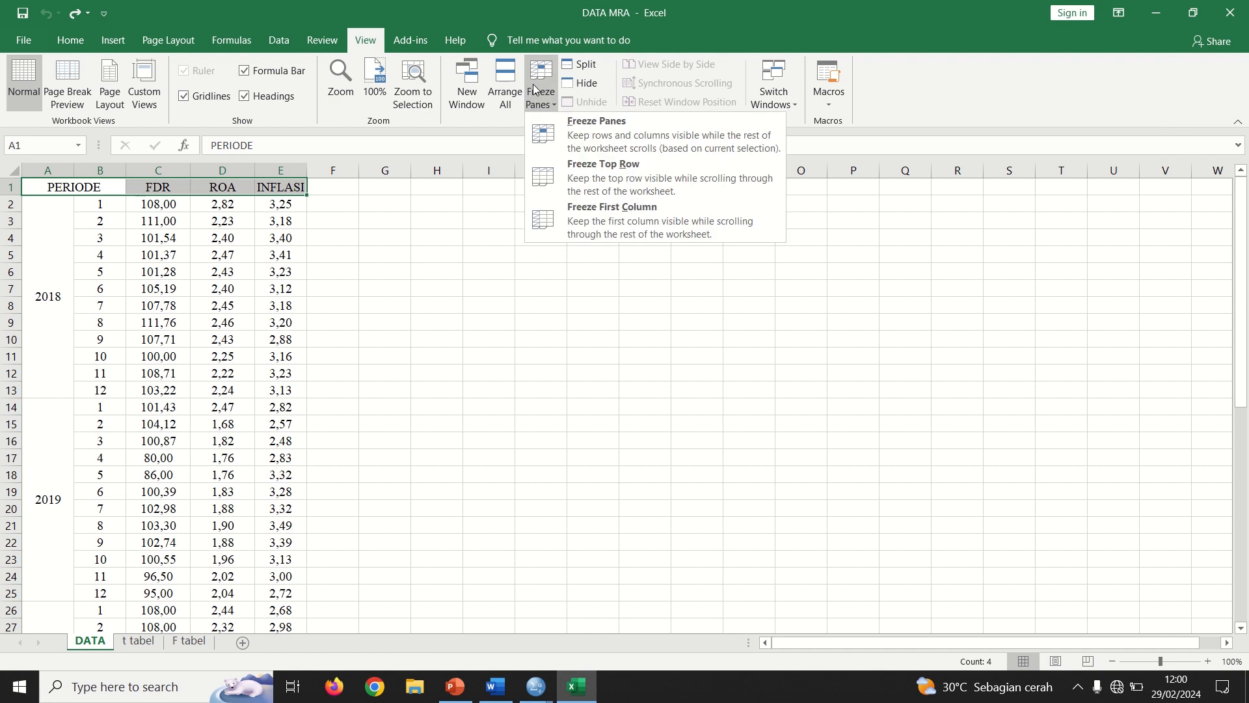
left_click(559, 169)
left_click(223, 186)
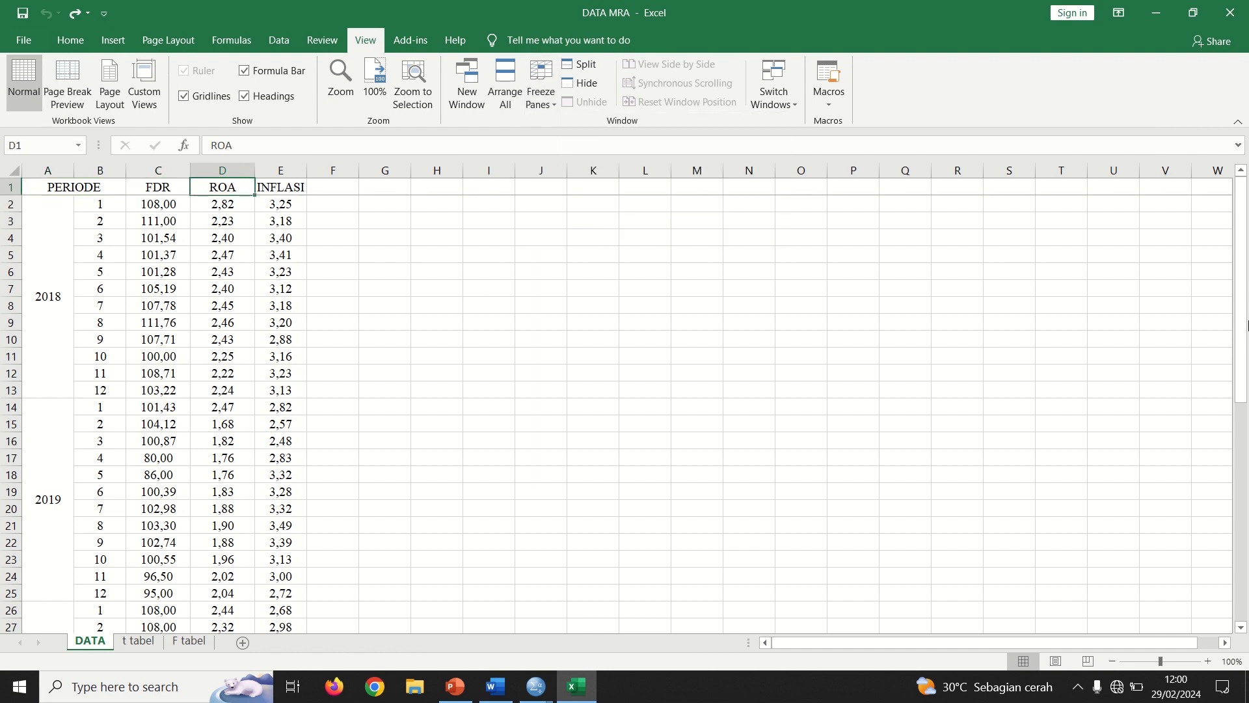
Calculate the average of the FDR values C2:C49 in cell C50, directly beneath the column.
left_click_drag(1246, 323, 1243, 621)
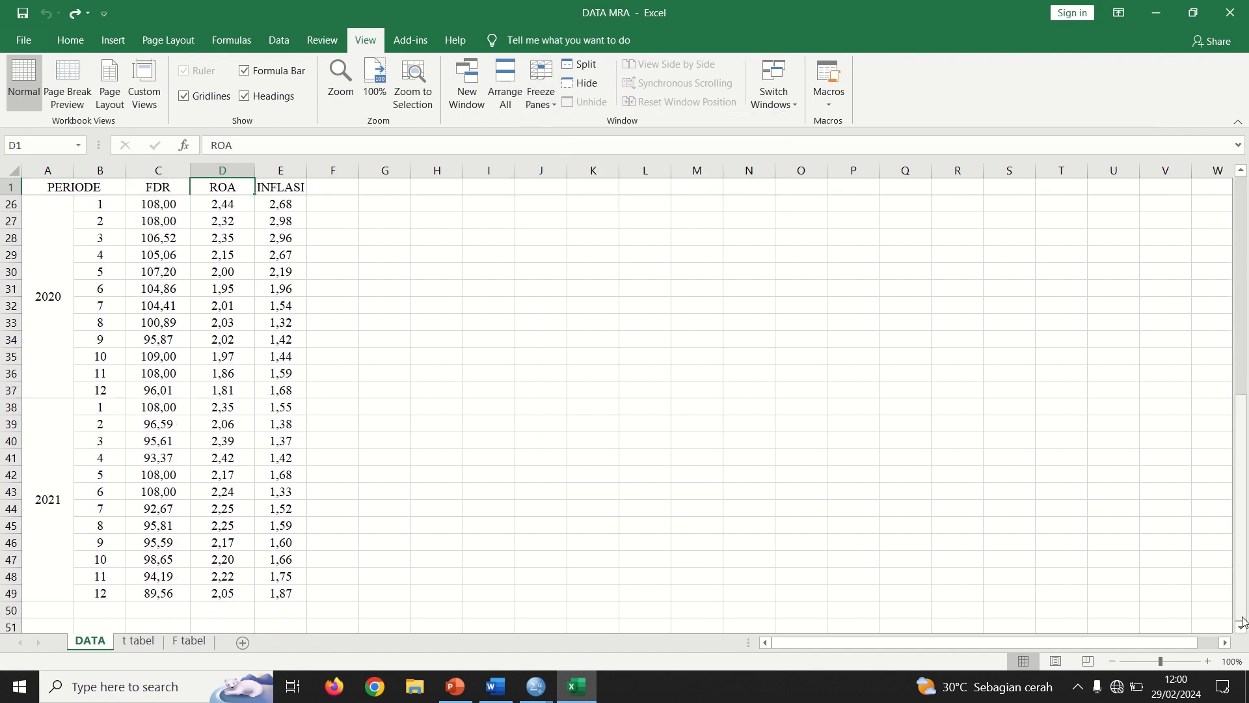
scroll(1243, 623, "down", 1)
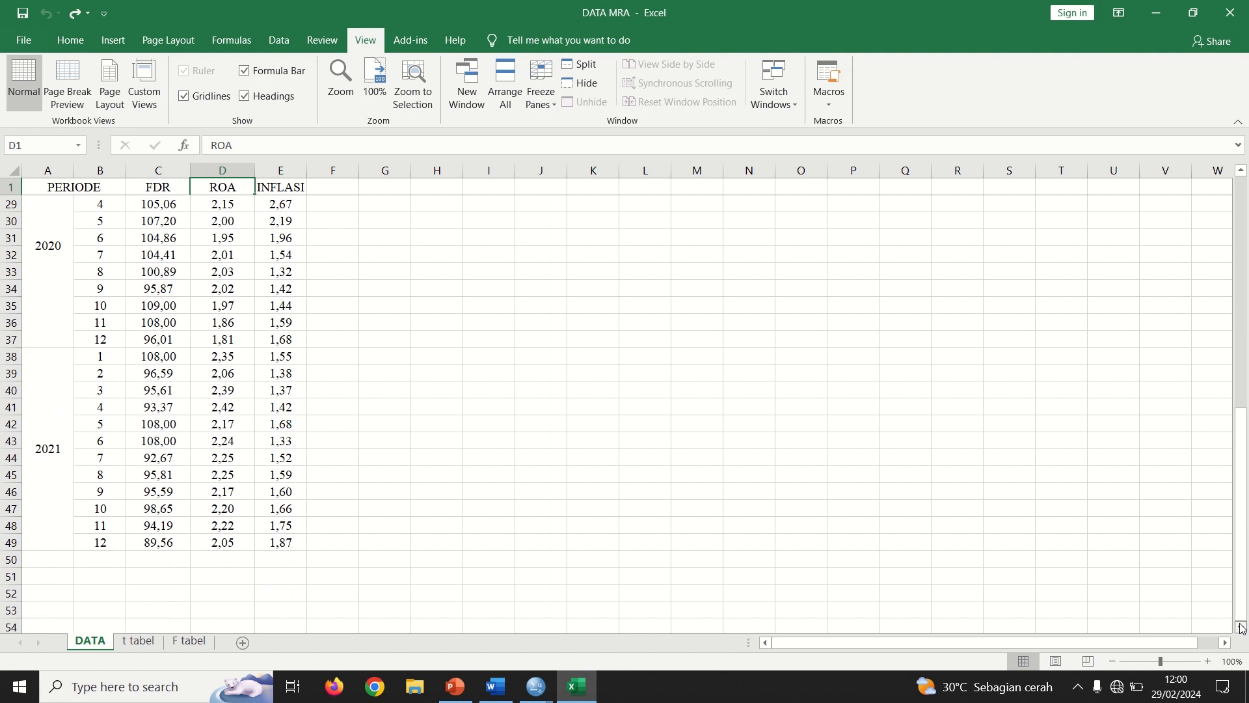
left_click(165, 561)
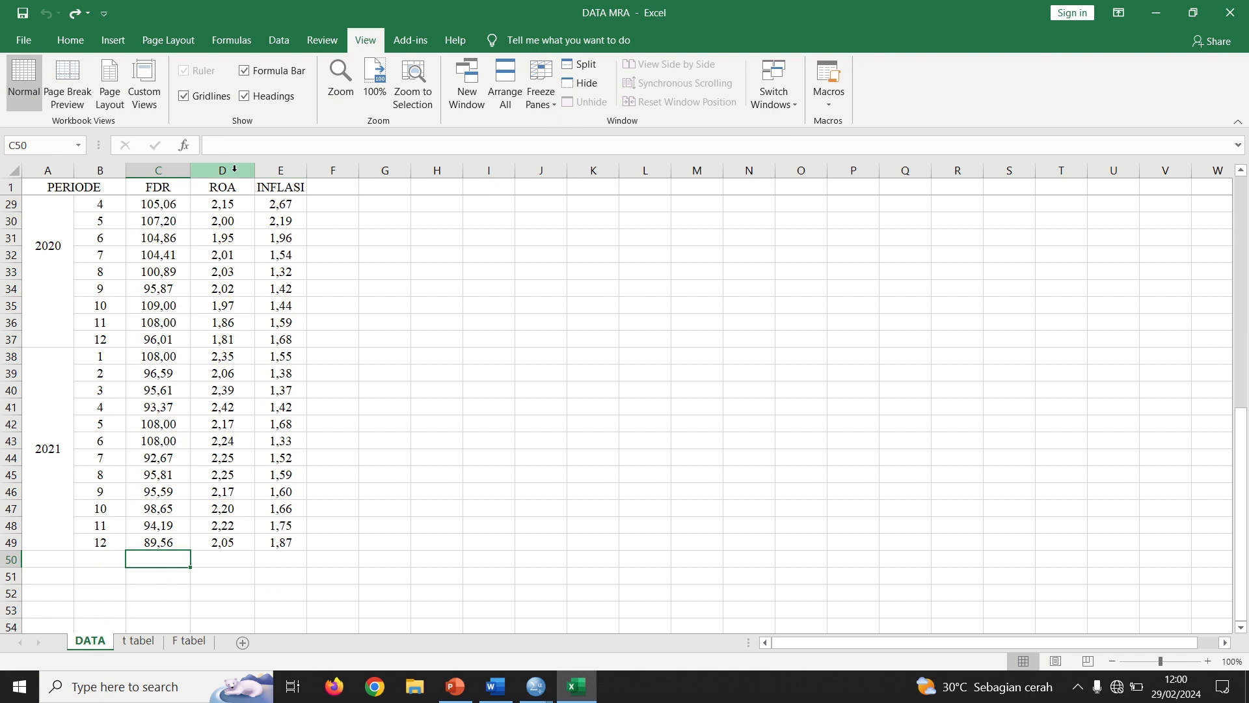
left_click(77, 43)
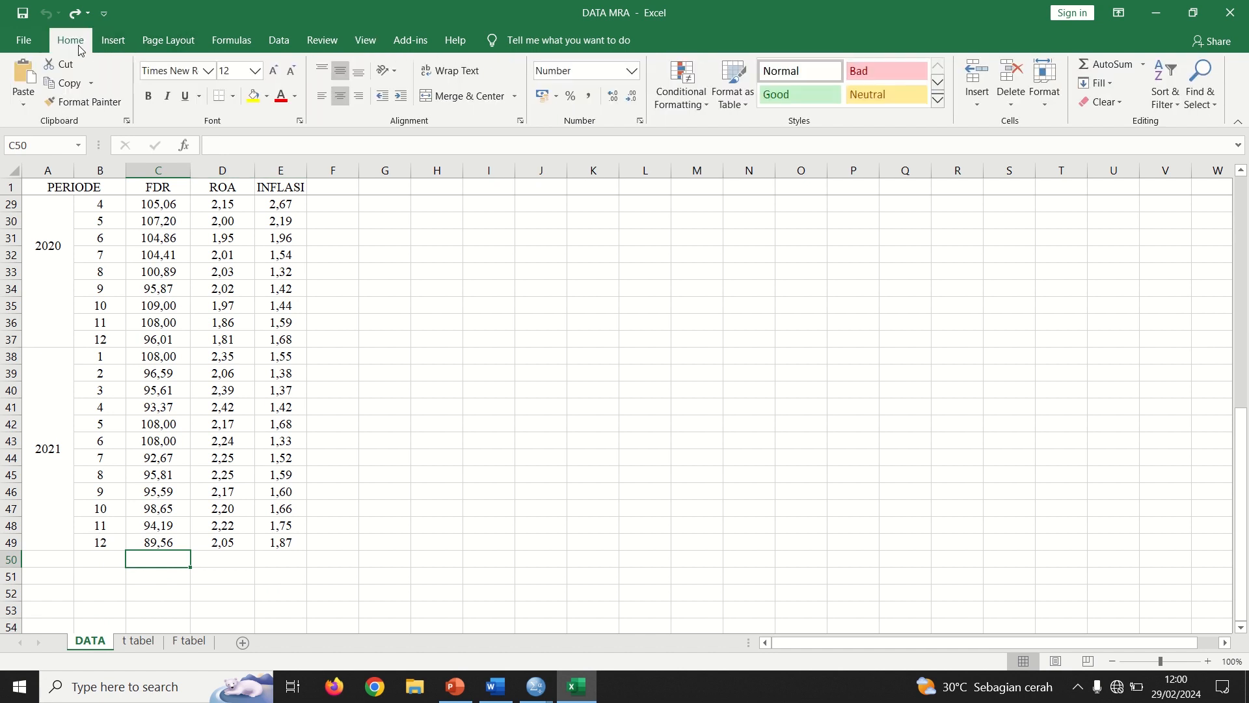
left_click(1144, 70)
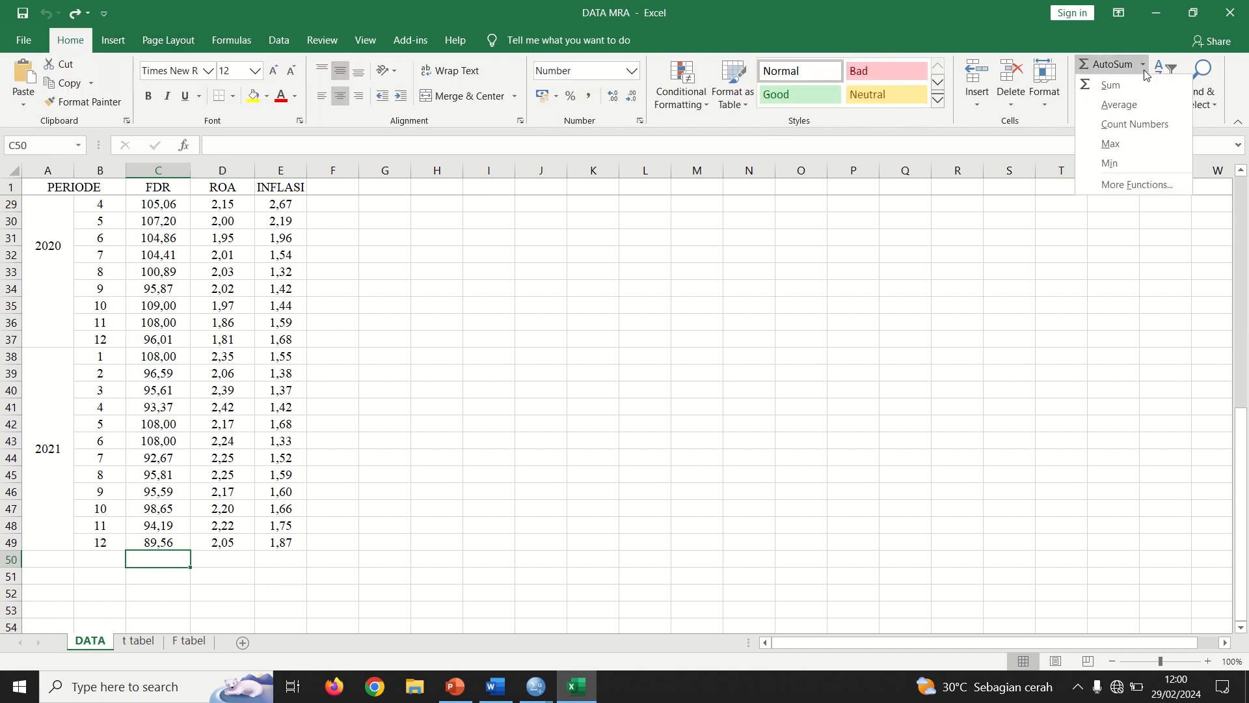
left_click(1121, 105)
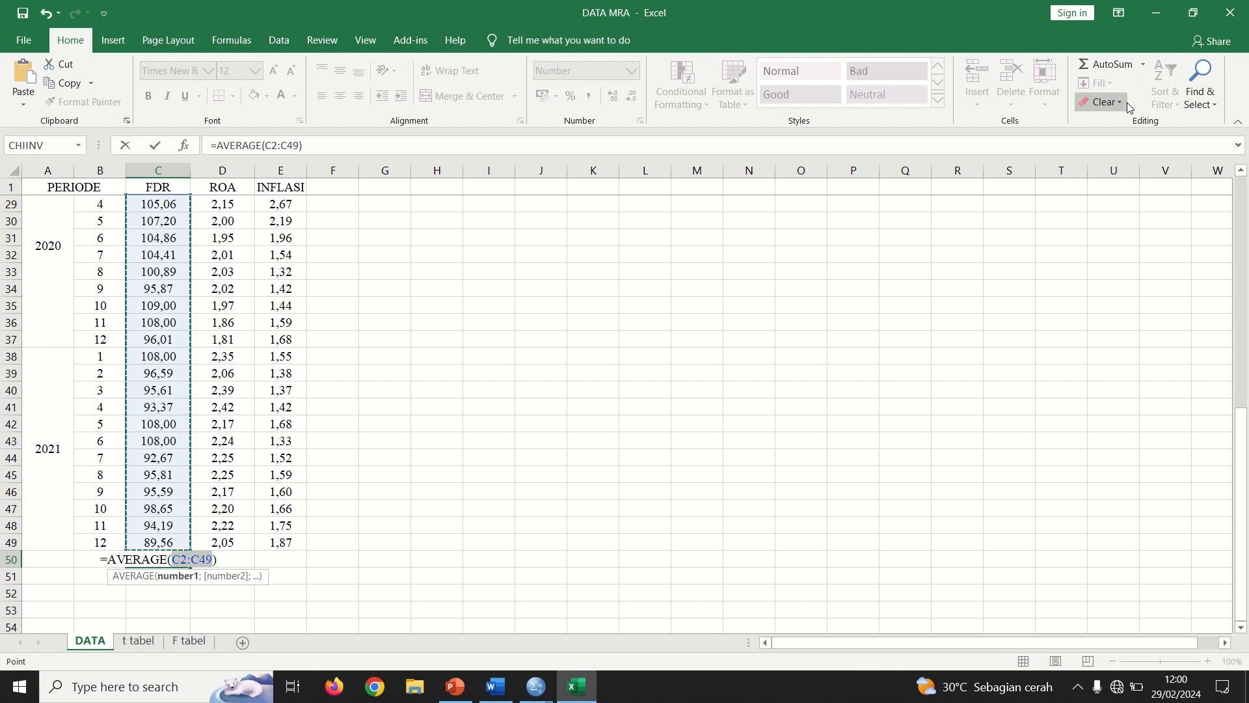
key("Return")
key("Up")
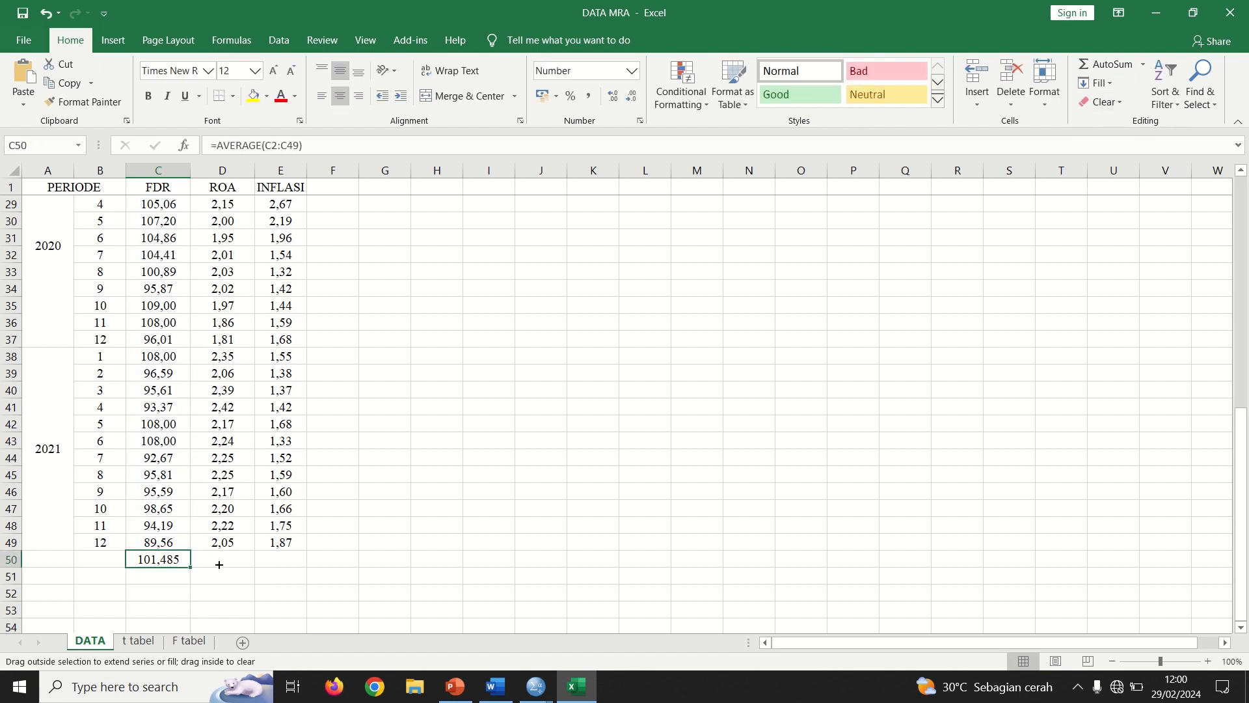
Extend the average formula from C50 across to E50 for INFLASI and clear the ROA average in D50.
left_click_drag(220, 565, 293, 563)
double_click(247, 557)
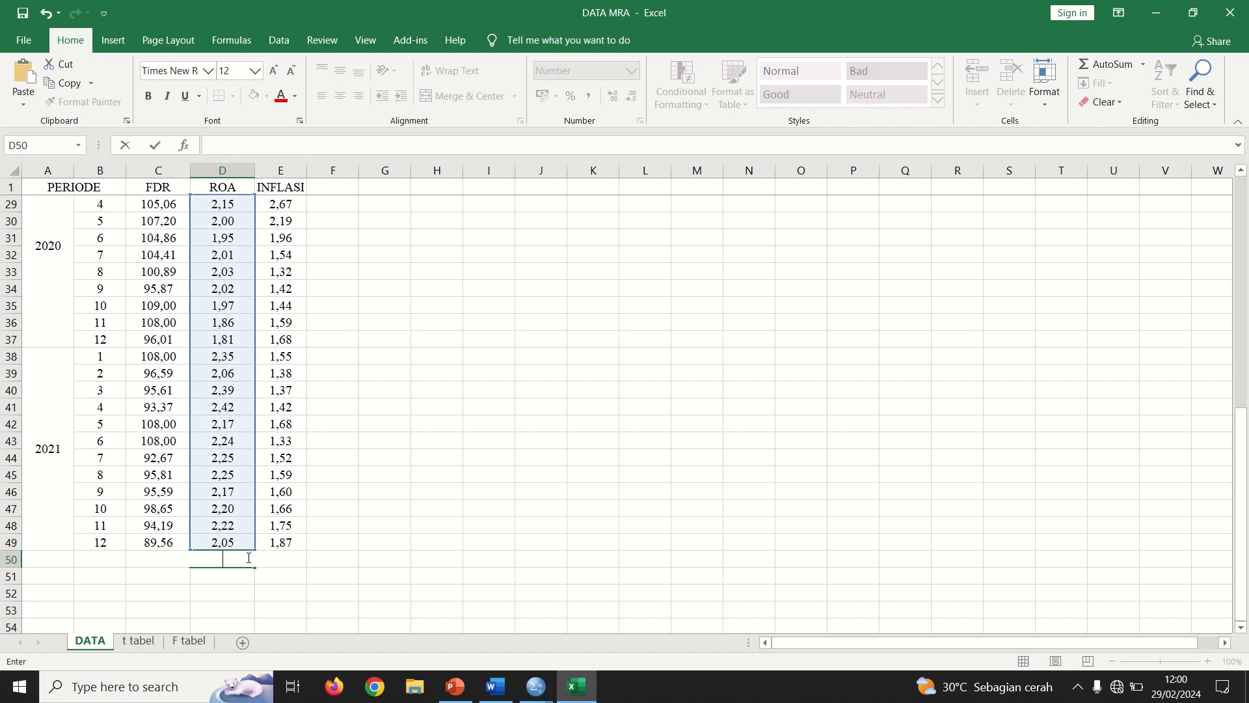
left_click(194, 578)
Copy the averages in C50:E50 and paste them as values only, starting at cell C52.
left_click_drag(168, 563, 264, 562)
key("ctrl+c")
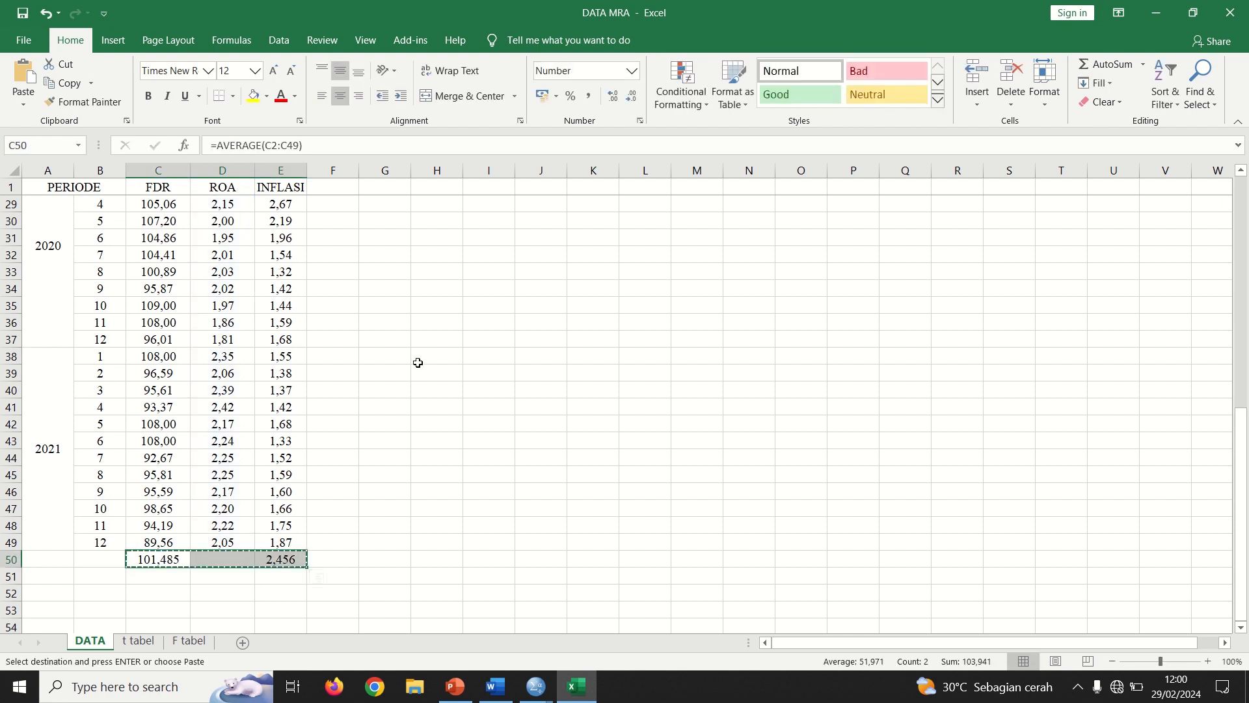
left_click(167, 592)
right_click(167, 594)
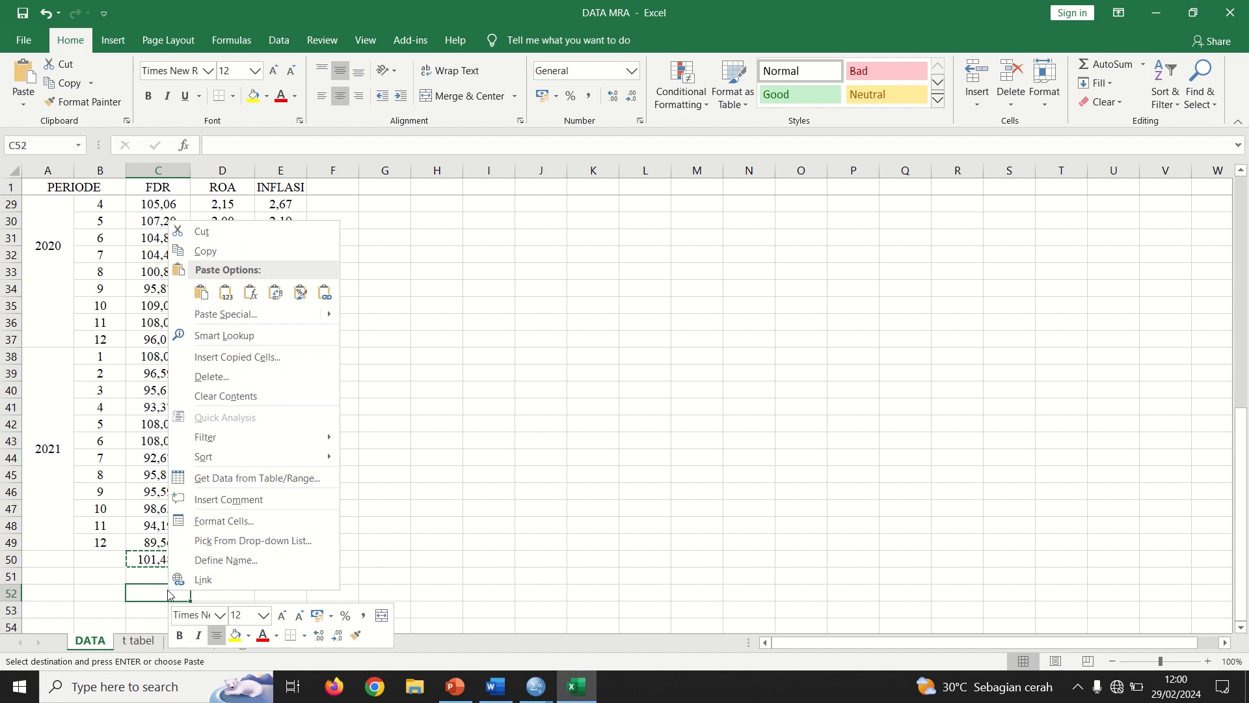
left_click(231, 299)
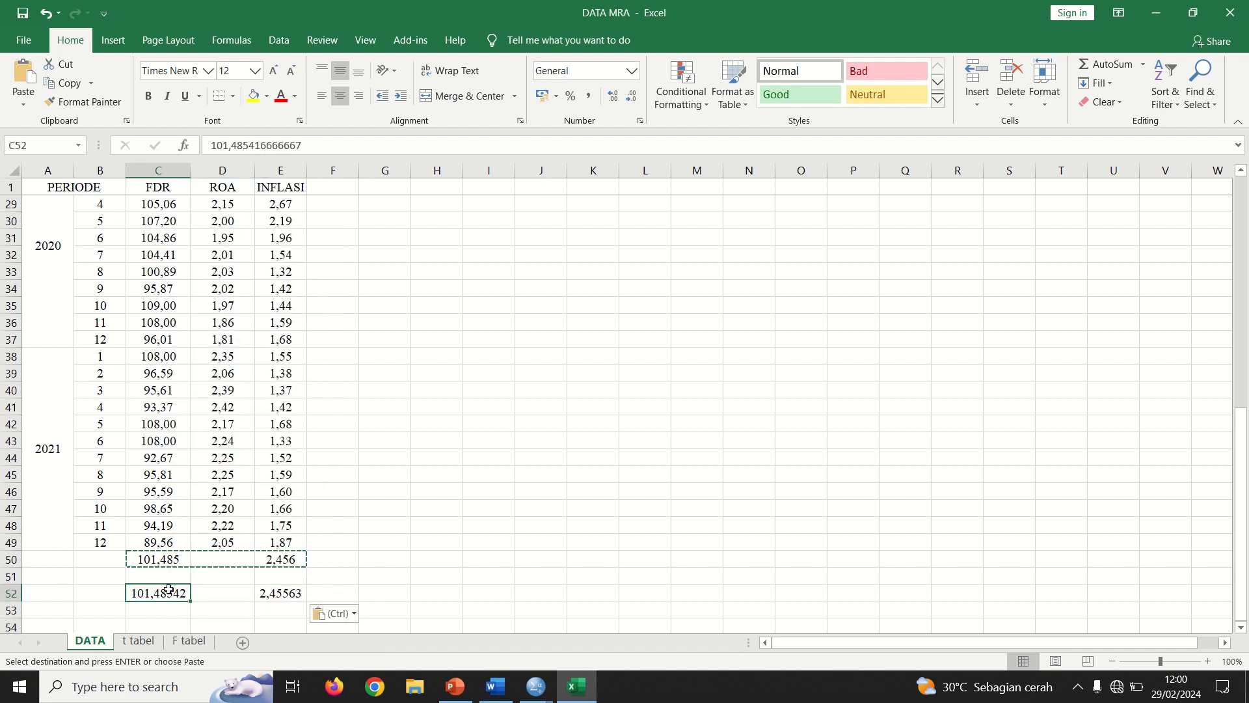
Copy the full-precision FDR average from cell C52 and switch to the SPSS data set.
left_click_drag(305, 143, 205, 143)
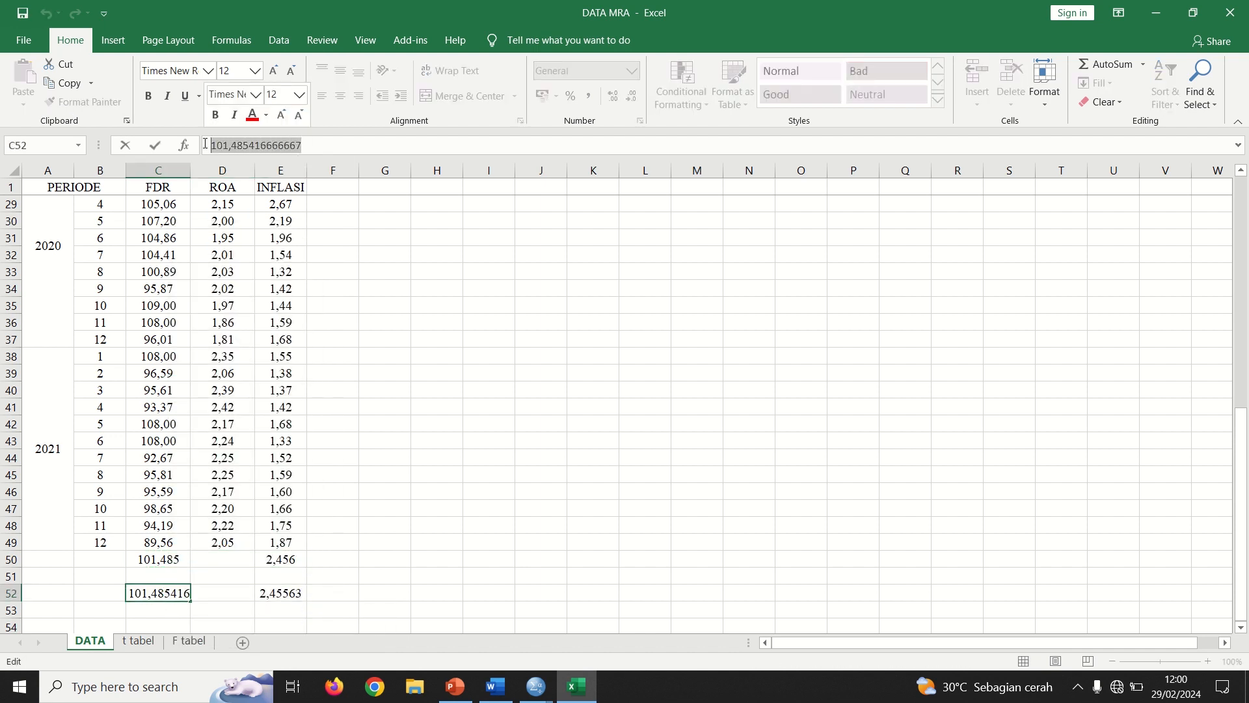
key("ctrl+c")
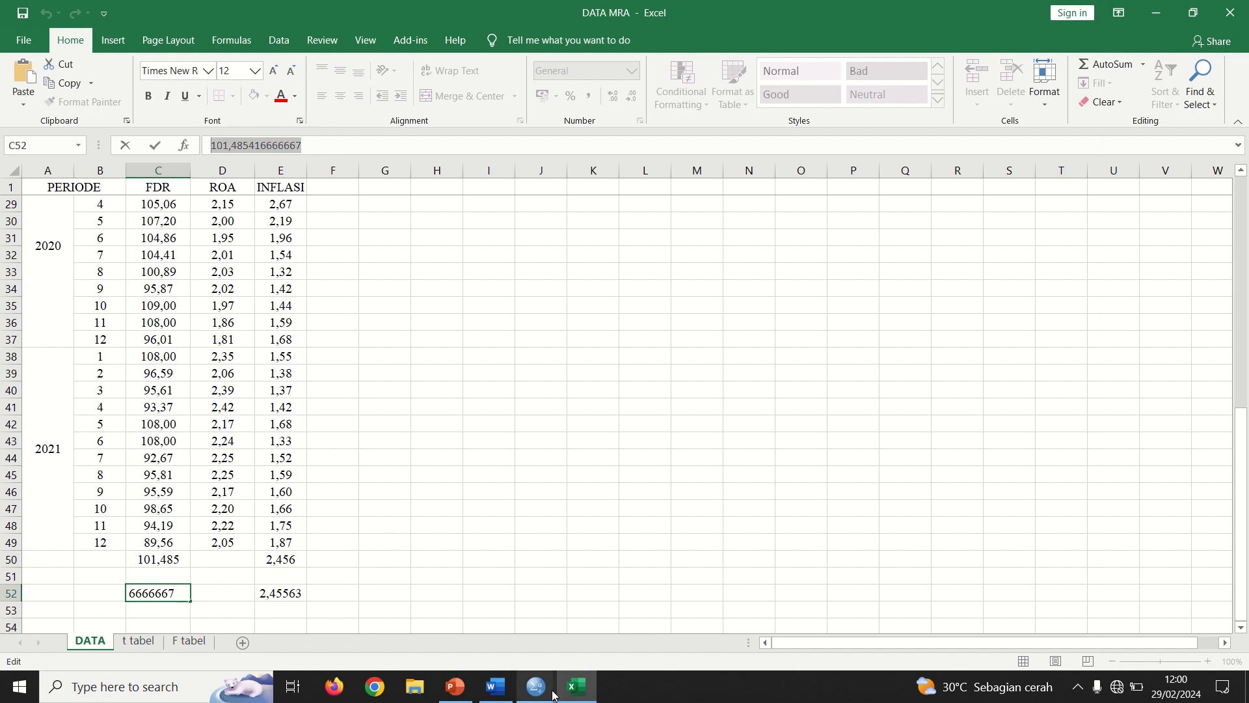
mouse_move(553, 695)
left_click(572, 628)
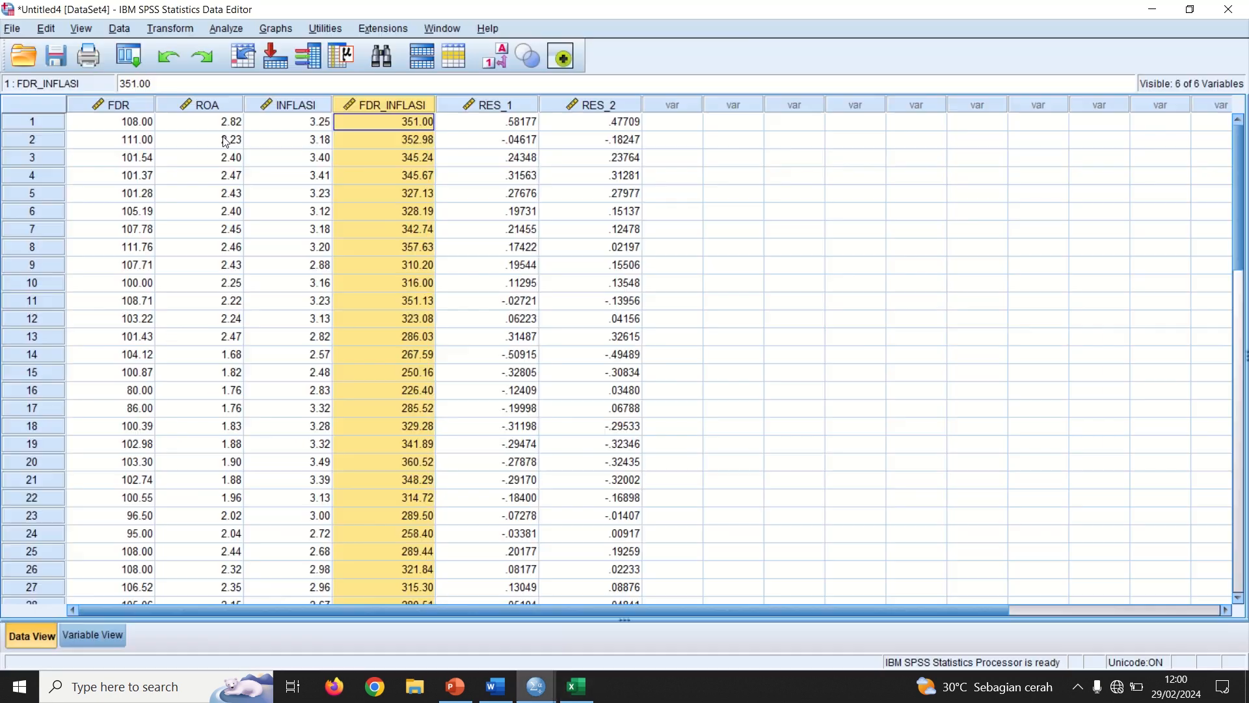
Start computing a variable with the target name MC_FDR, consulting the mean-centering explanation in the MRA Word document.
left_click(157, 29)
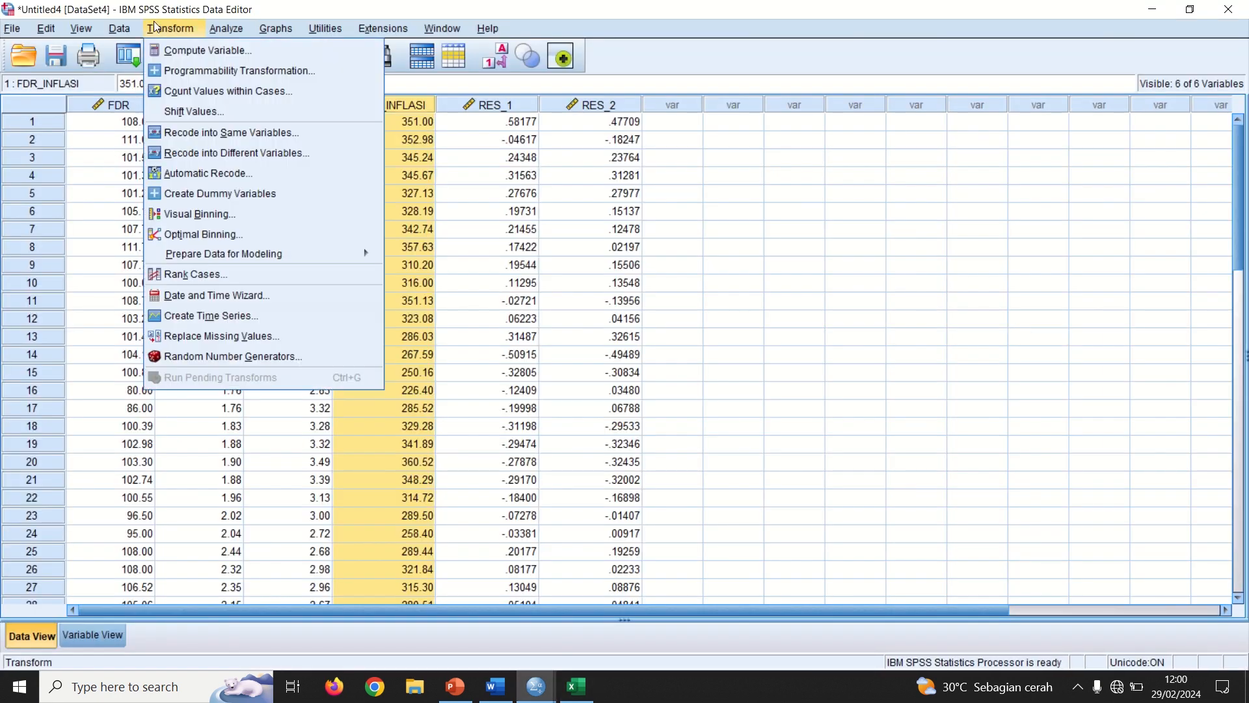
left_click(181, 51)
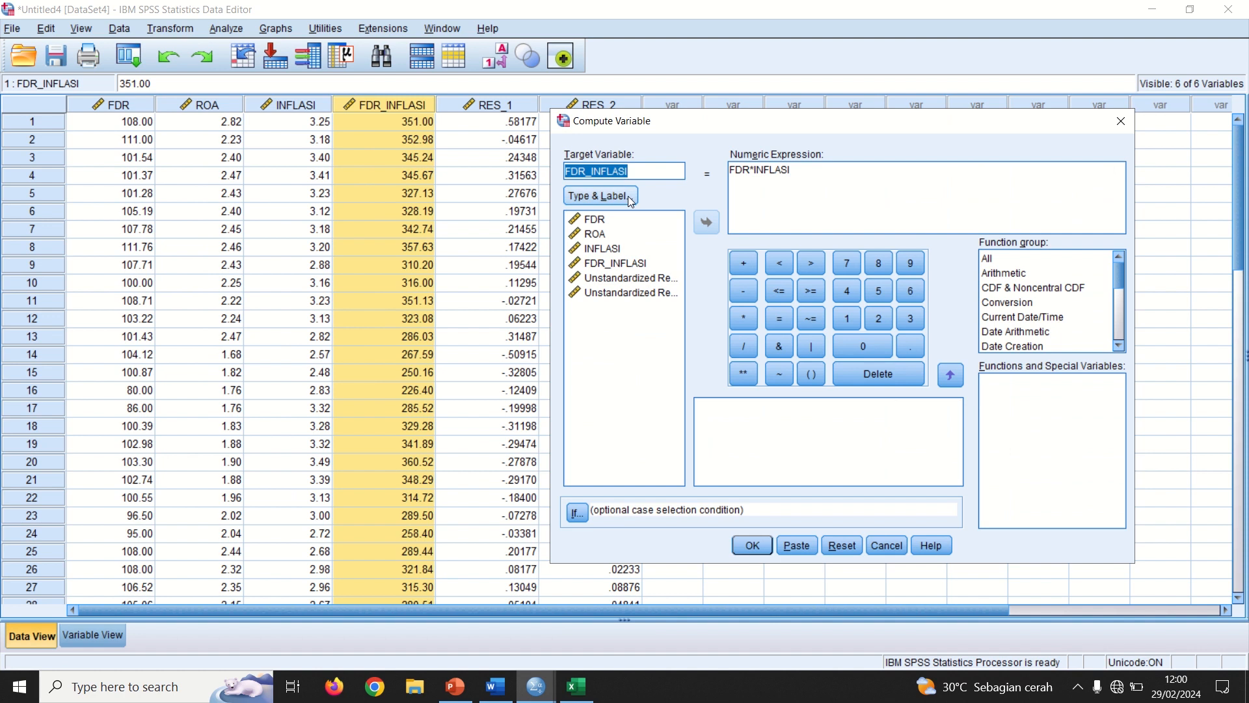
type("MC_")
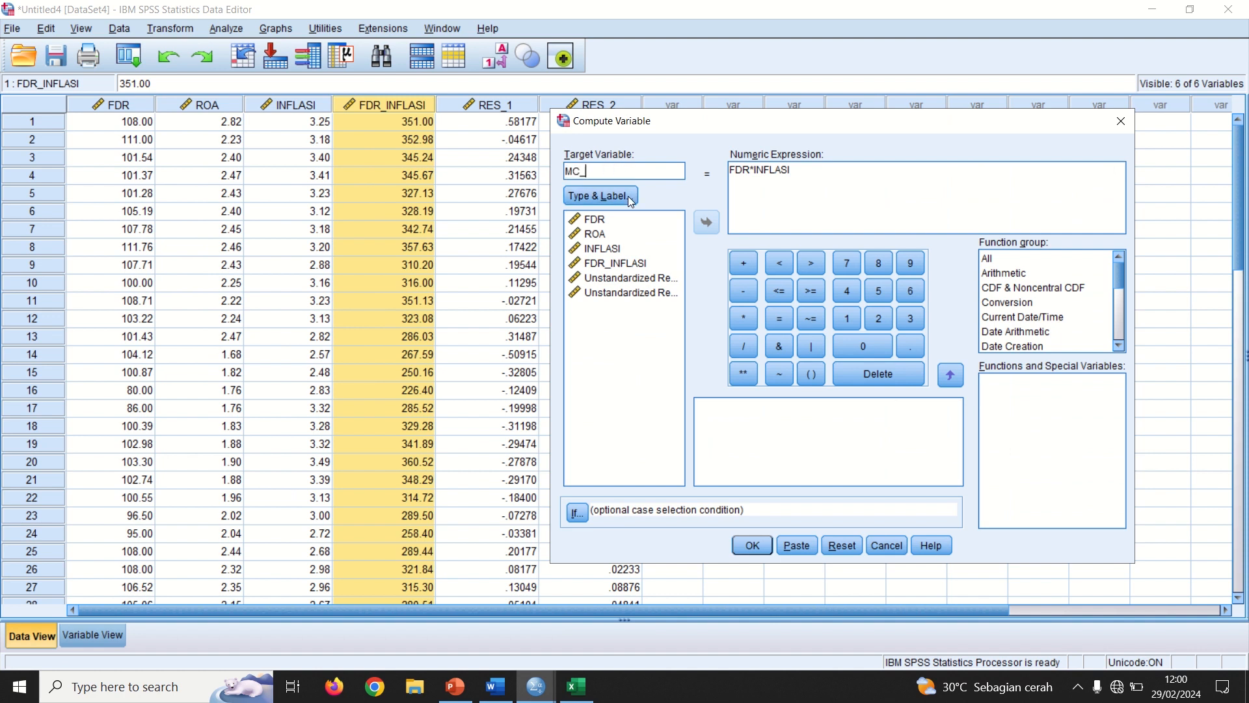
type("FDR")
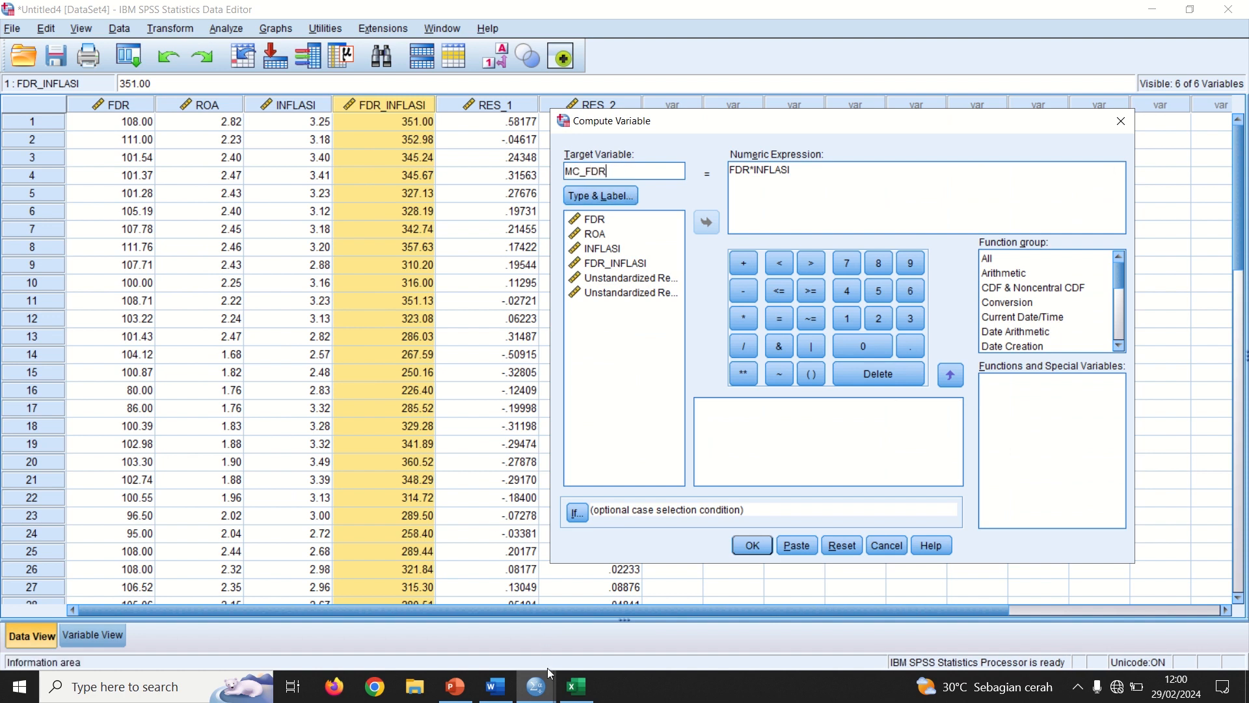
left_click(495, 687)
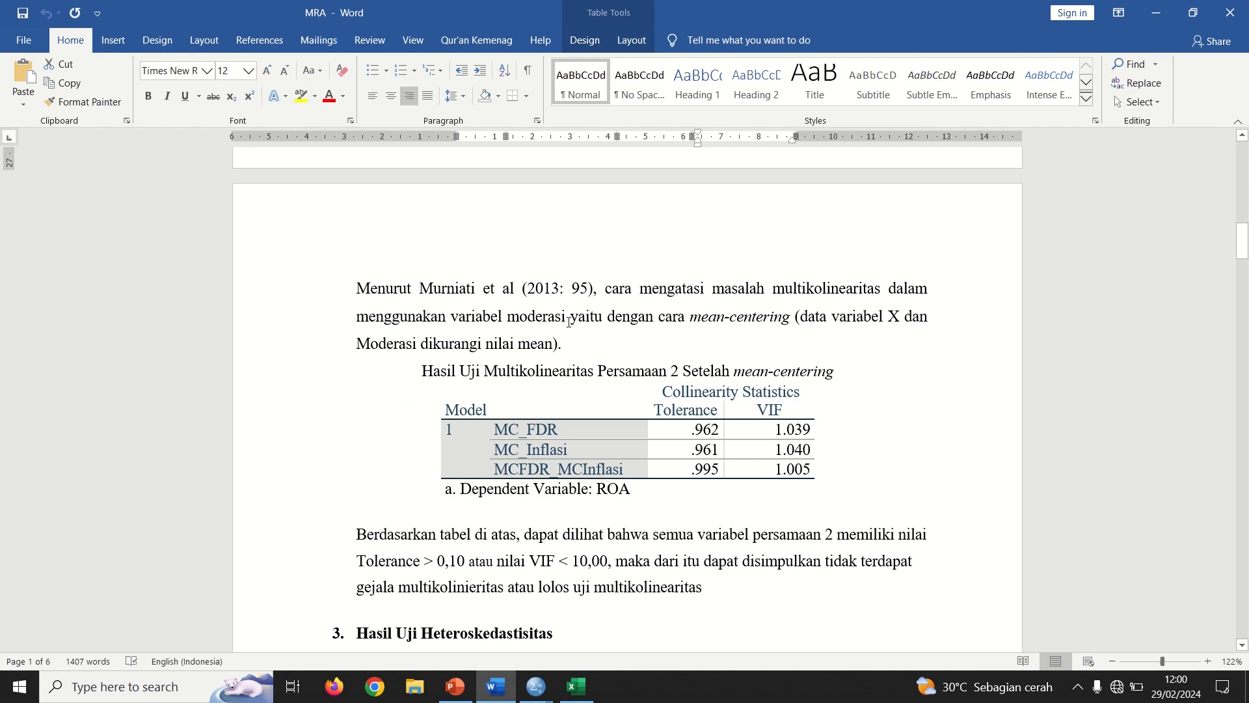
left_click_drag(705, 317, 792, 319)
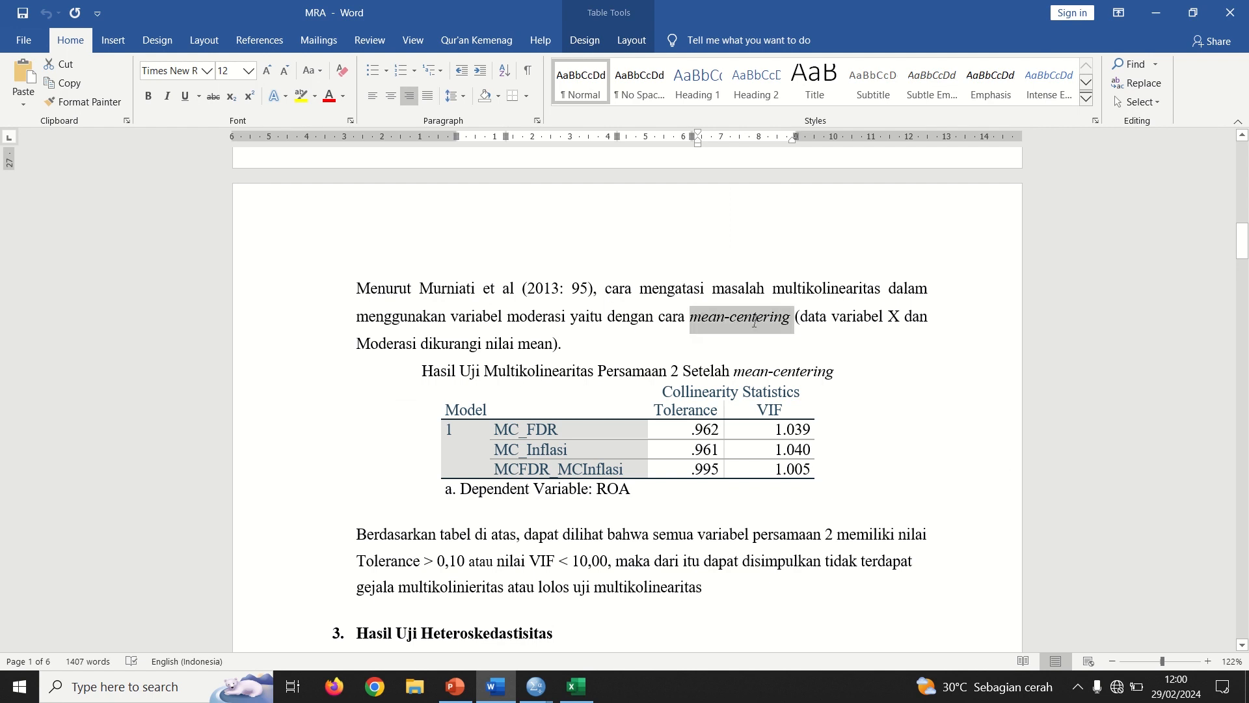
key("alt+Tab")
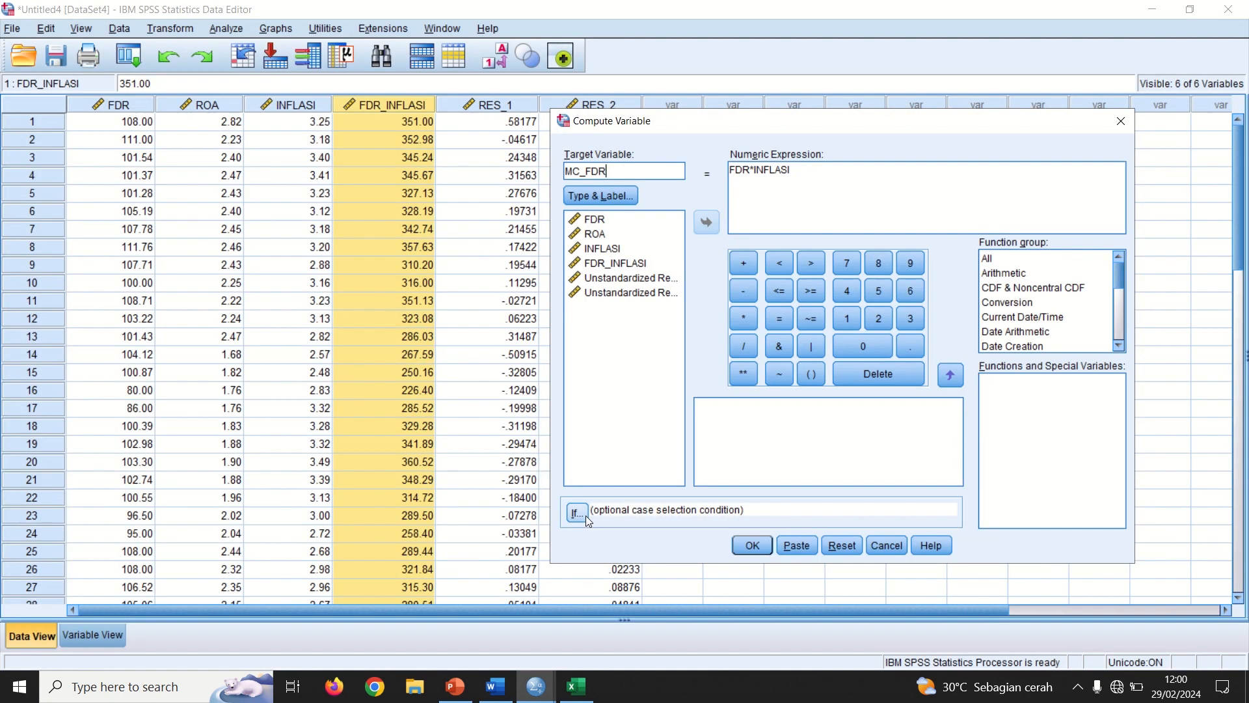
Compute MC_FDR with the expression FDR-101.485416666667, using a point as the decimal separator.
left_click(795, 168)
key("BackSpace")
key("BackSpace")
key("BackSpace")
key("BackSpace")
key("BackSpace")
key("BackSpace")
key("BackSpace")
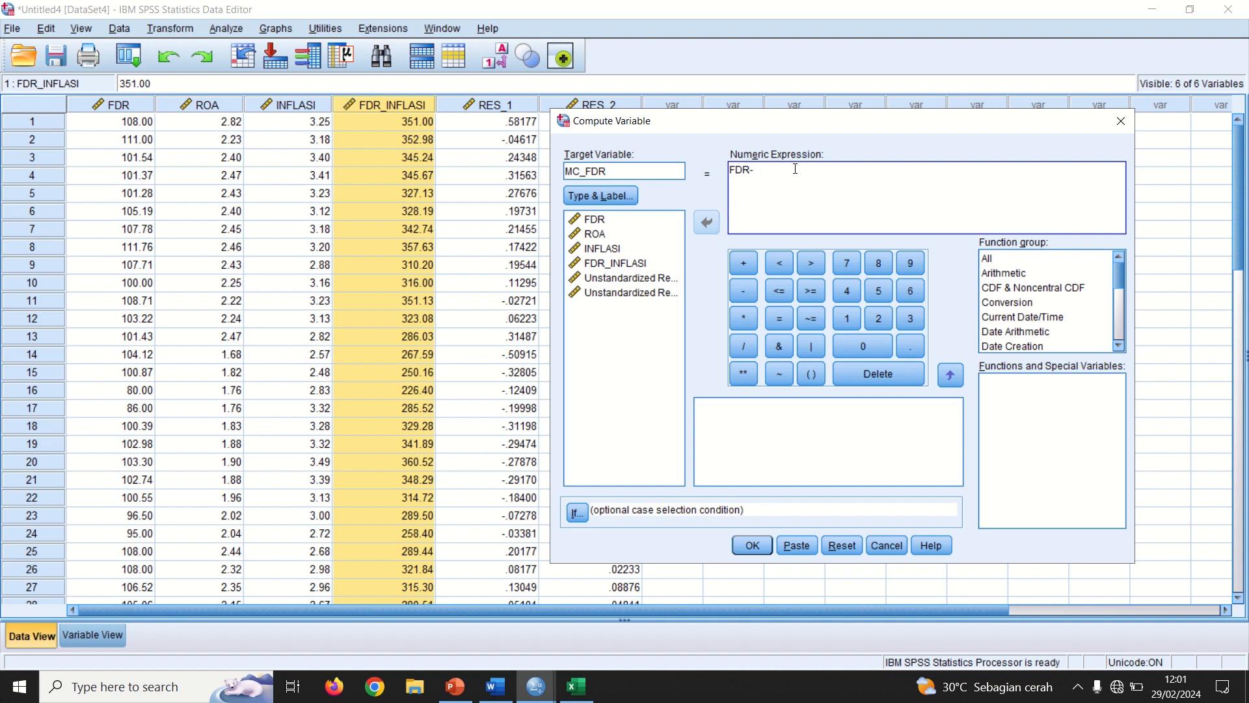
key("ctrl+v")
left_click(773, 171)
key("BackSpace")
type(".")
left_click(751, 545)
Copy the full-precision INFLASI average from cell E52 in Excel and return to the SPSS data set.
key("alt+Tab")
key("Tab")
key("Tab")
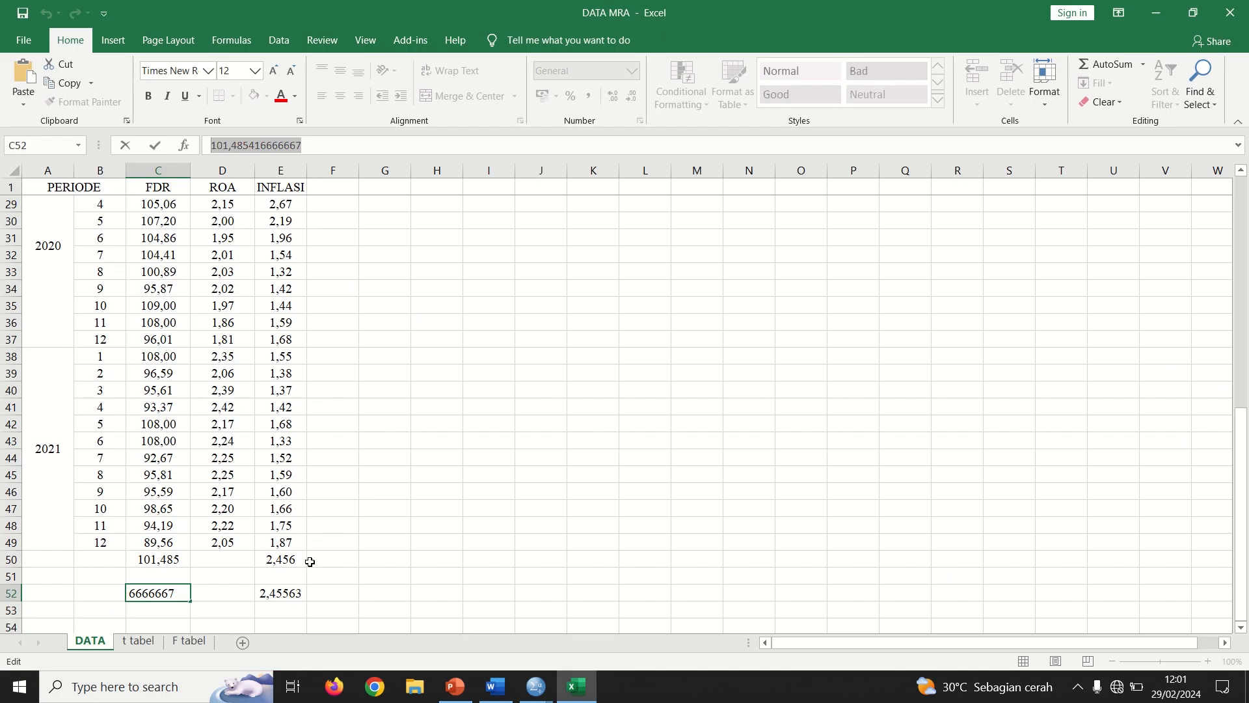
left_click(269, 594)
left_click_drag(266, 148, 188, 150)
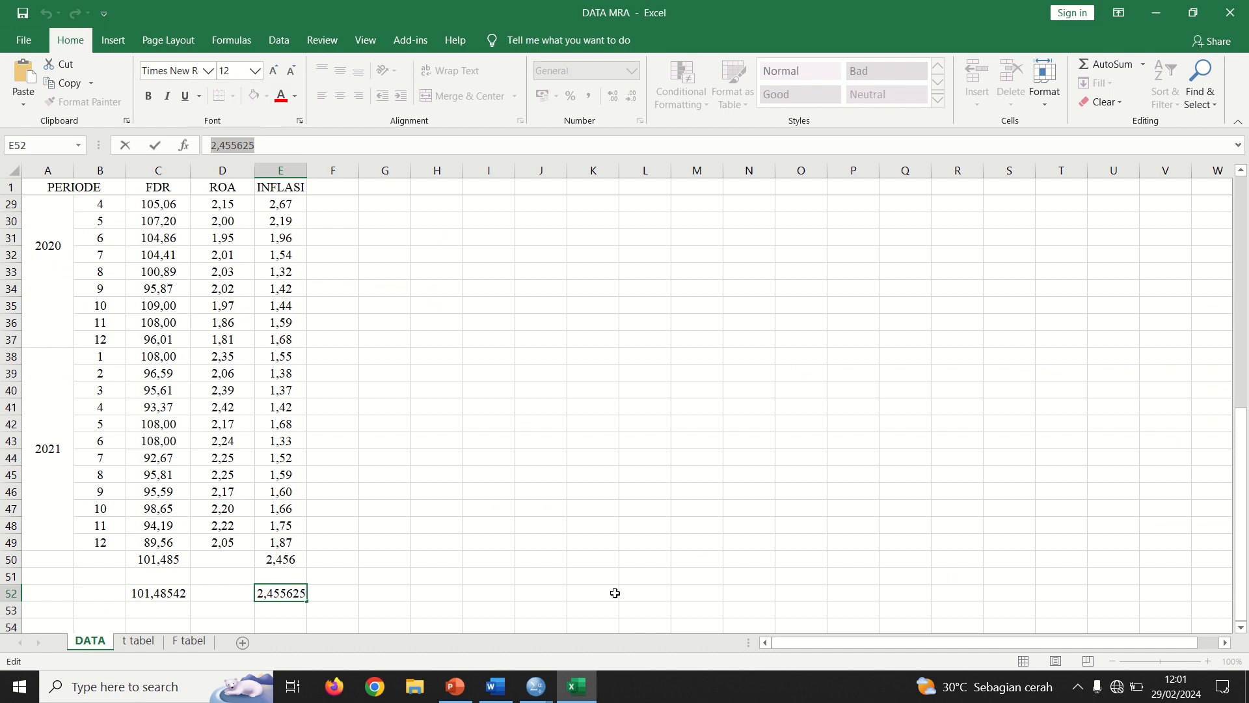
left_click(536, 686)
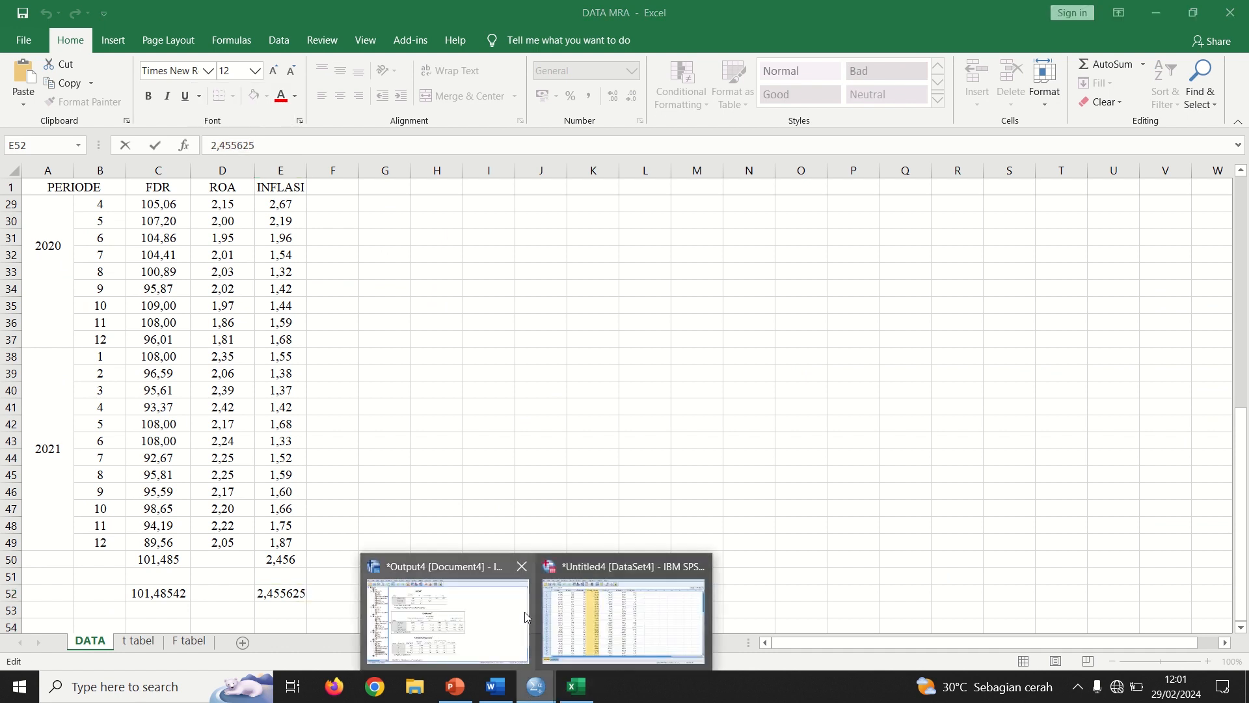
left_click(548, 635)
Start computing another variable and change the target name to MC_INFLASI.
left_click(164, 29)
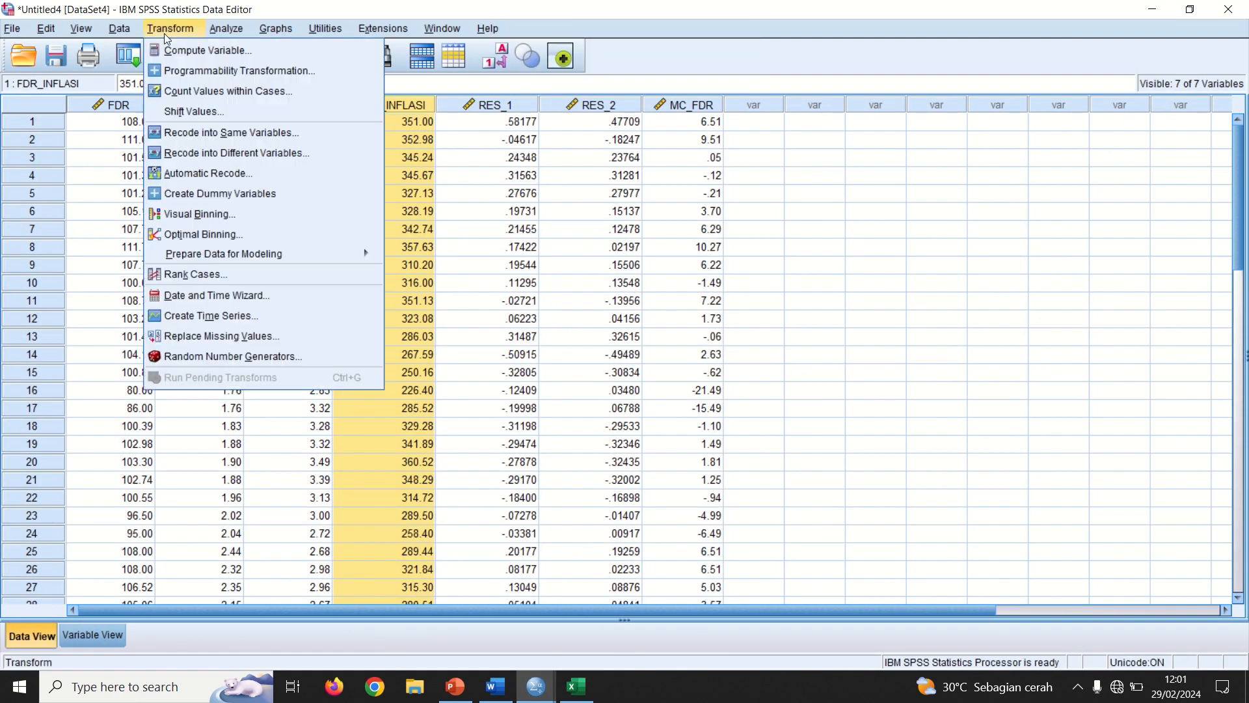
left_click(170, 47)
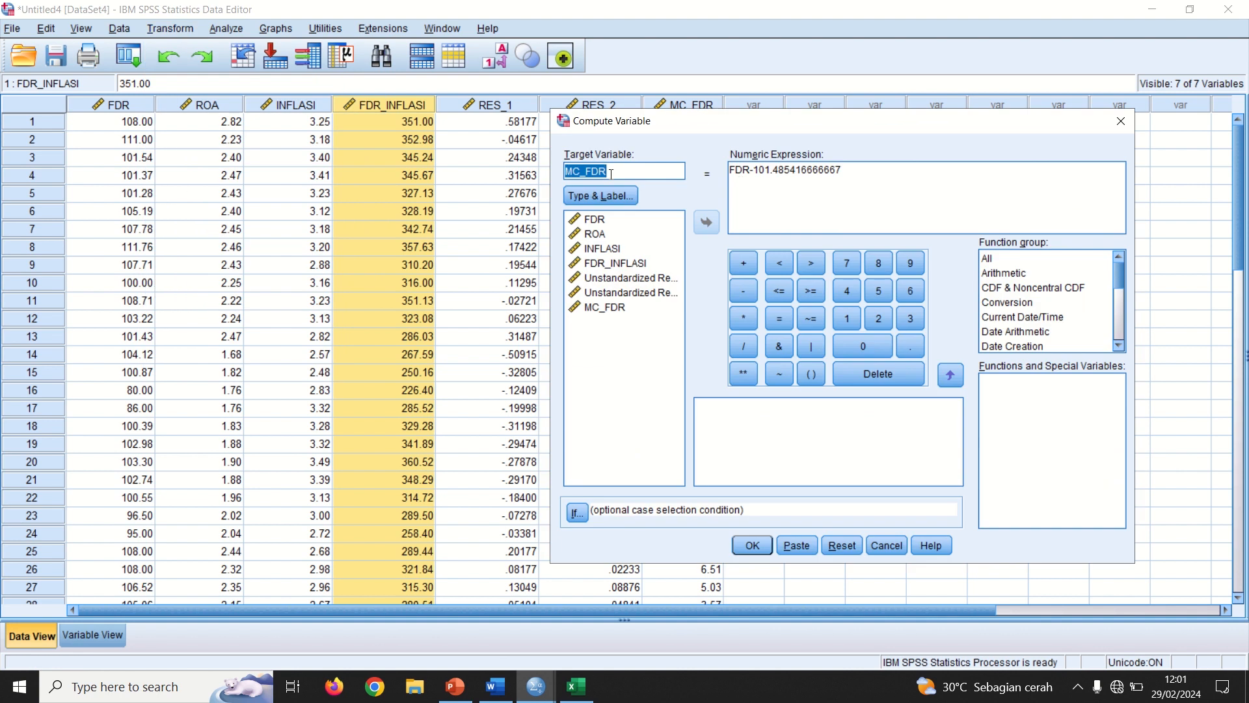
left_click(611, 174)
key("BackSpace")
key("BackSpace")
key("BackSpace")
type("INFLASI")
Replace the numeric expression with INFLASI-2.455625 and compute MC_INFLASI.
left_click(750, 175)
key("BackSpace")
key("BackSpace")
key("BackSpace")
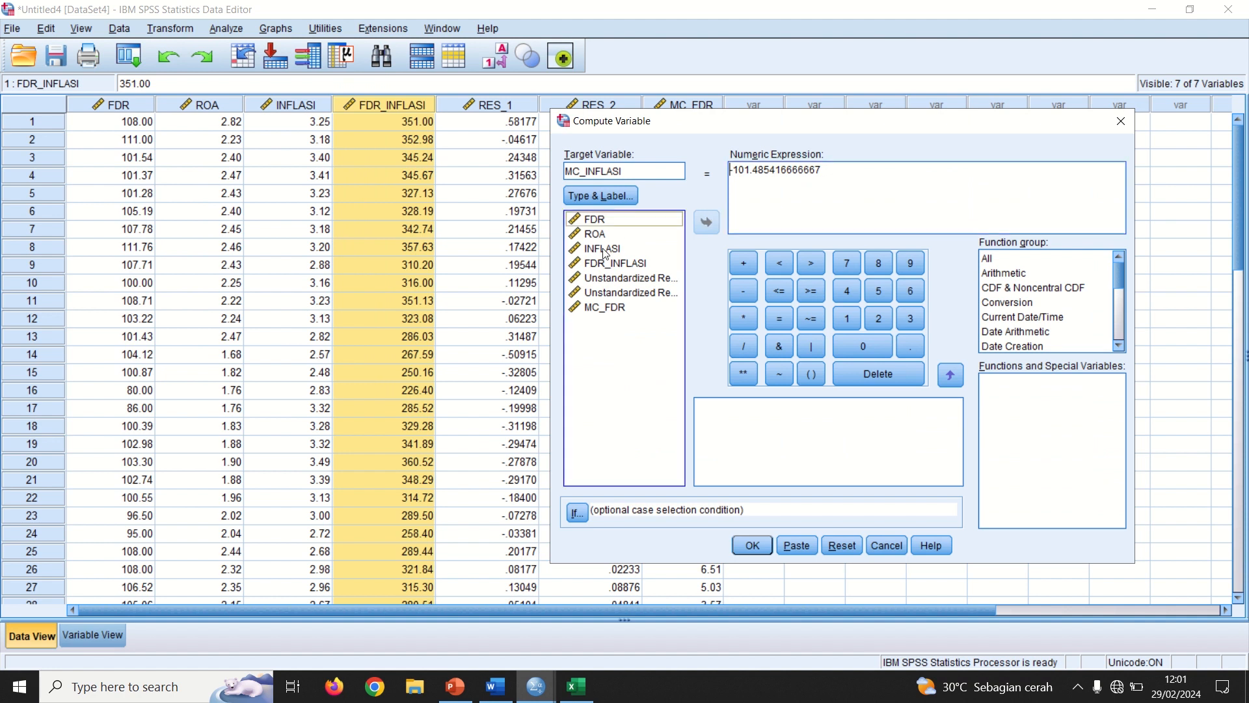
left_click_drag(623, 246, 730, 229)
left_click_drag(861, 174, 772, 170)
key("BackSpace")
key("ctrl+v")
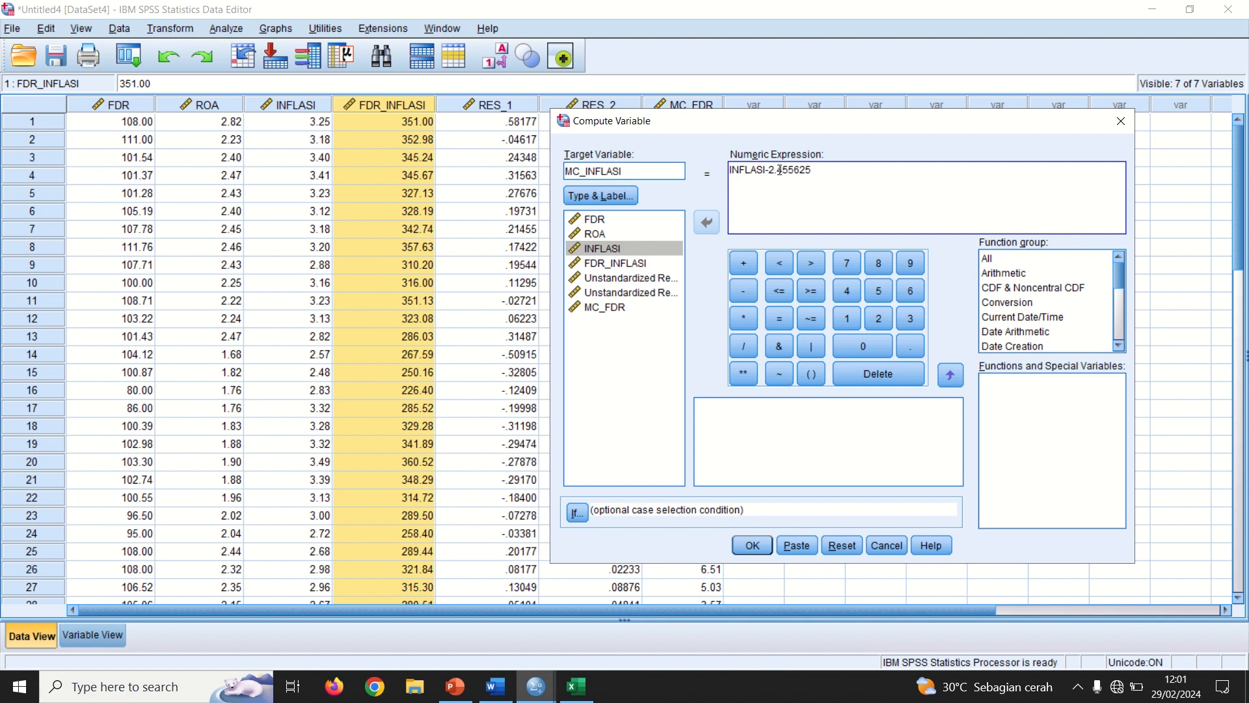
left_click(751, 545)
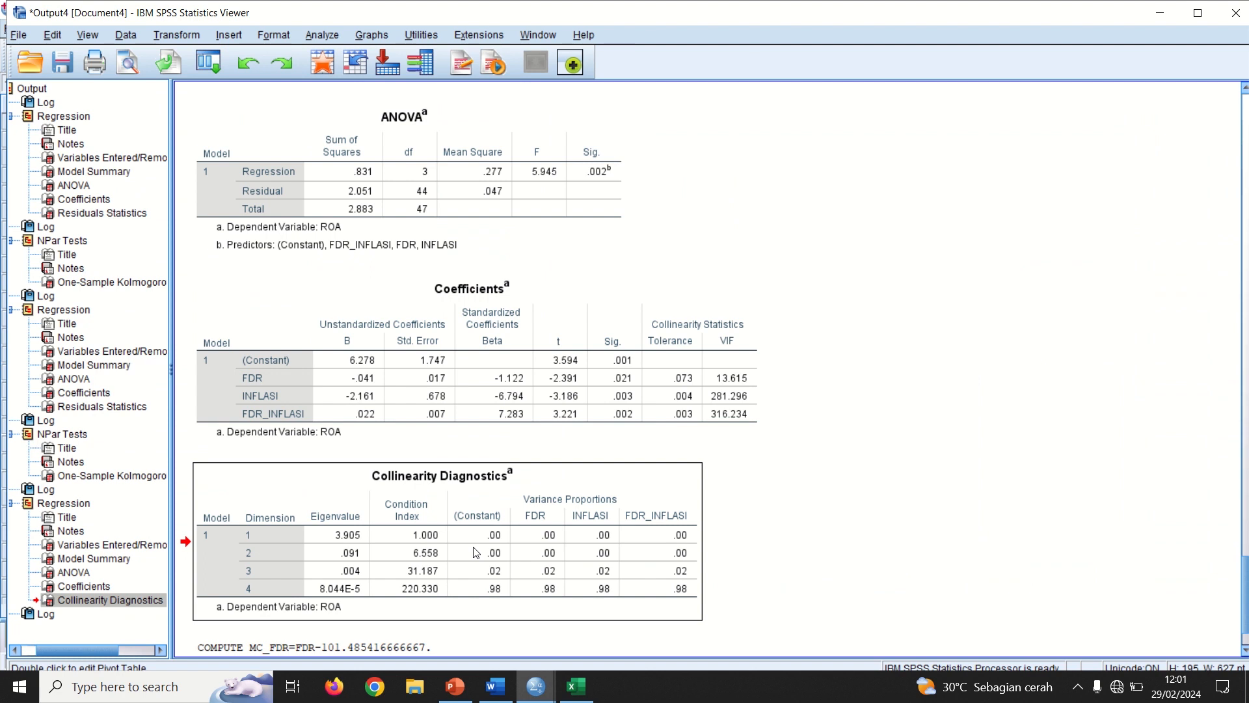
Start computing the interaction variable with the target name MCFDR_MCINFLASI.
left_click(194, 34)
left_click(264, 53)
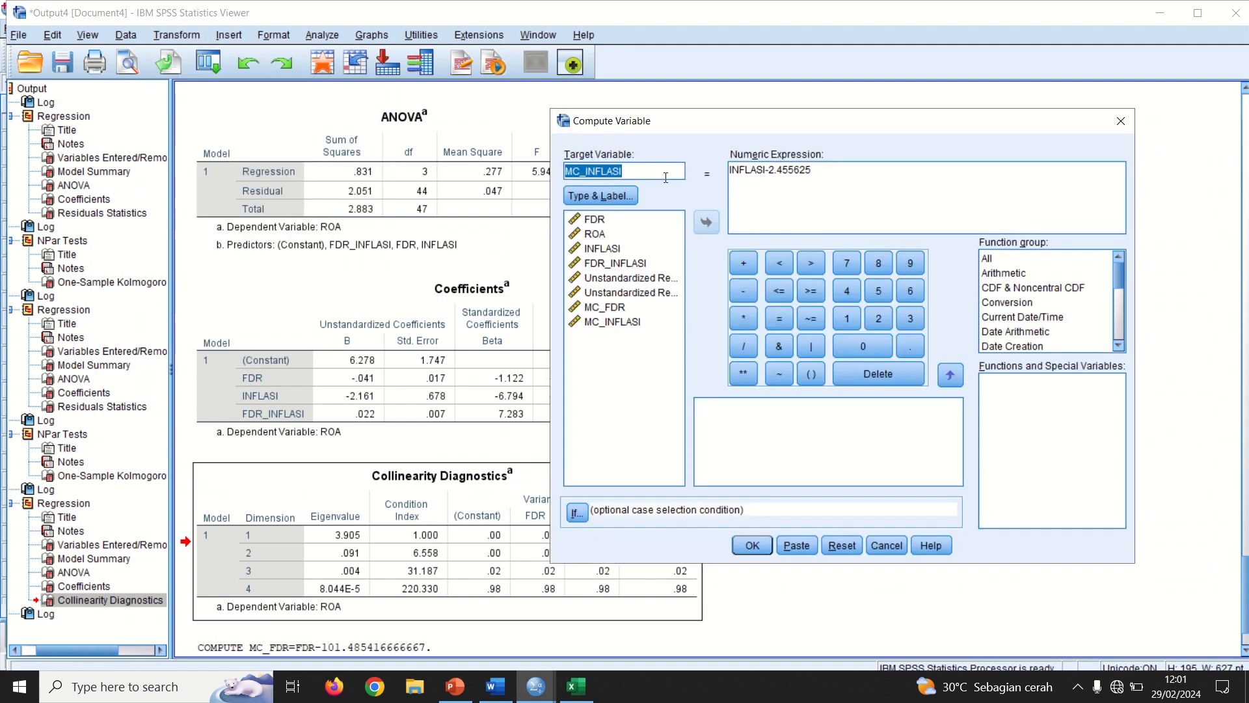
left_click(589, 173)
key("BackSpace")
key("Home")
type("MCFDR")
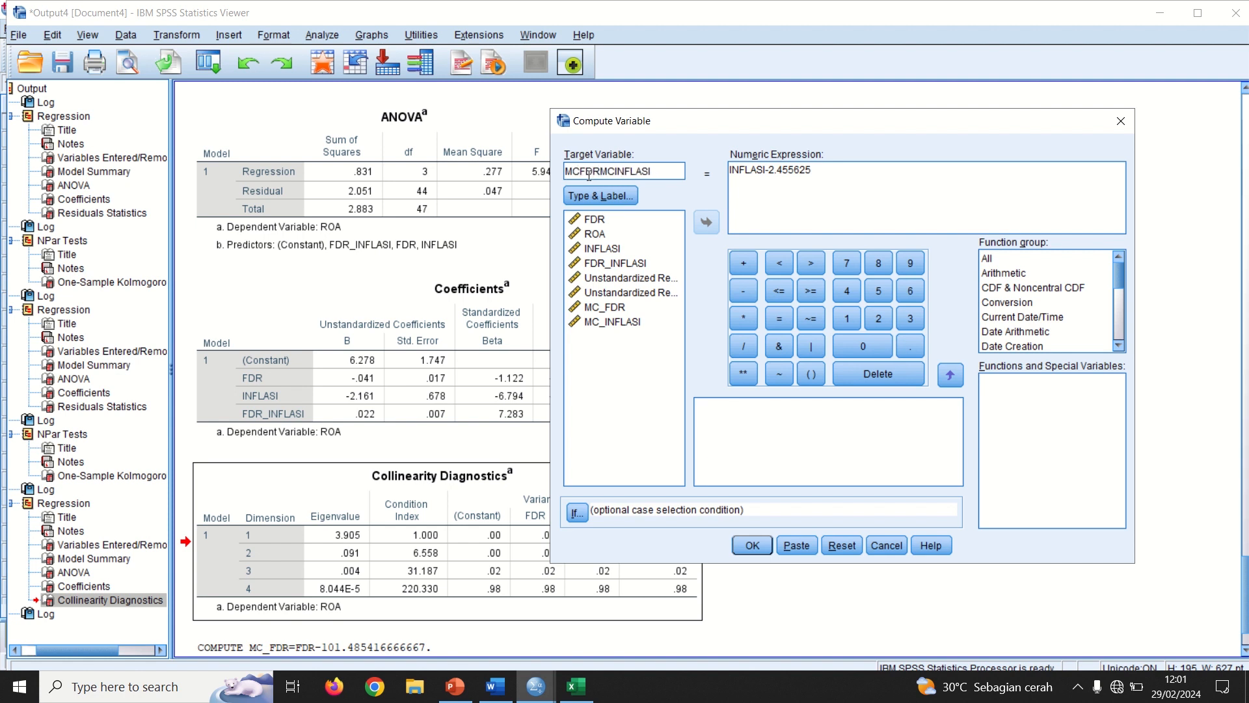
type("_")
Replace the numeric expression with MC_FDR*MC_INFLASI and compute the interaction variable.
left_click_drag(817, 169, 729, 169)
key("BackSpace")
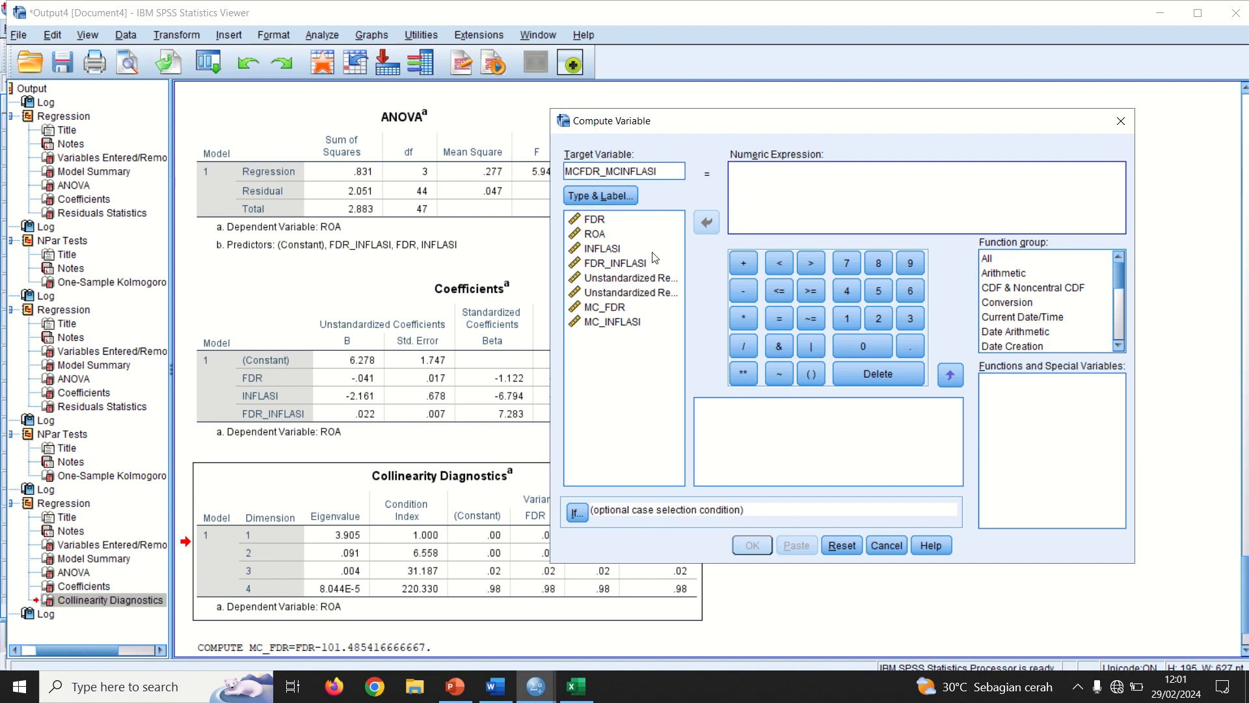
double_click(612, 307)
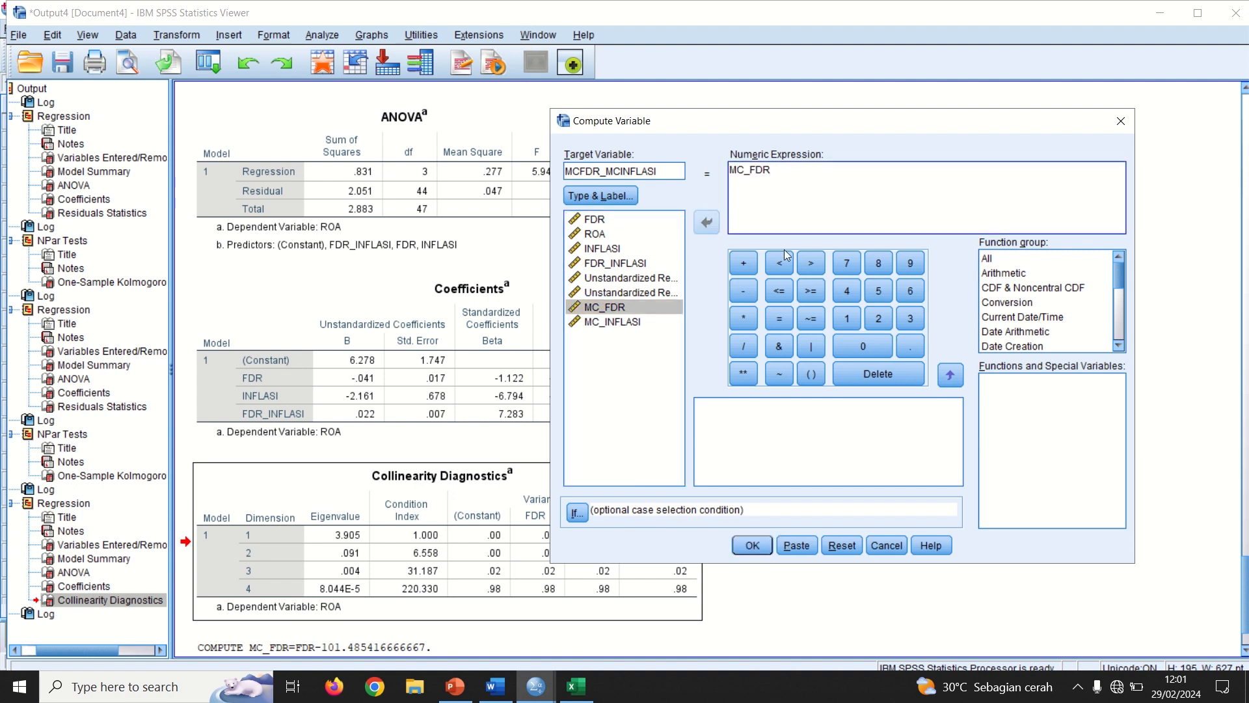
type("*")
left_click(628, 330)
double_click(627, 325)
left_click(757, 544)
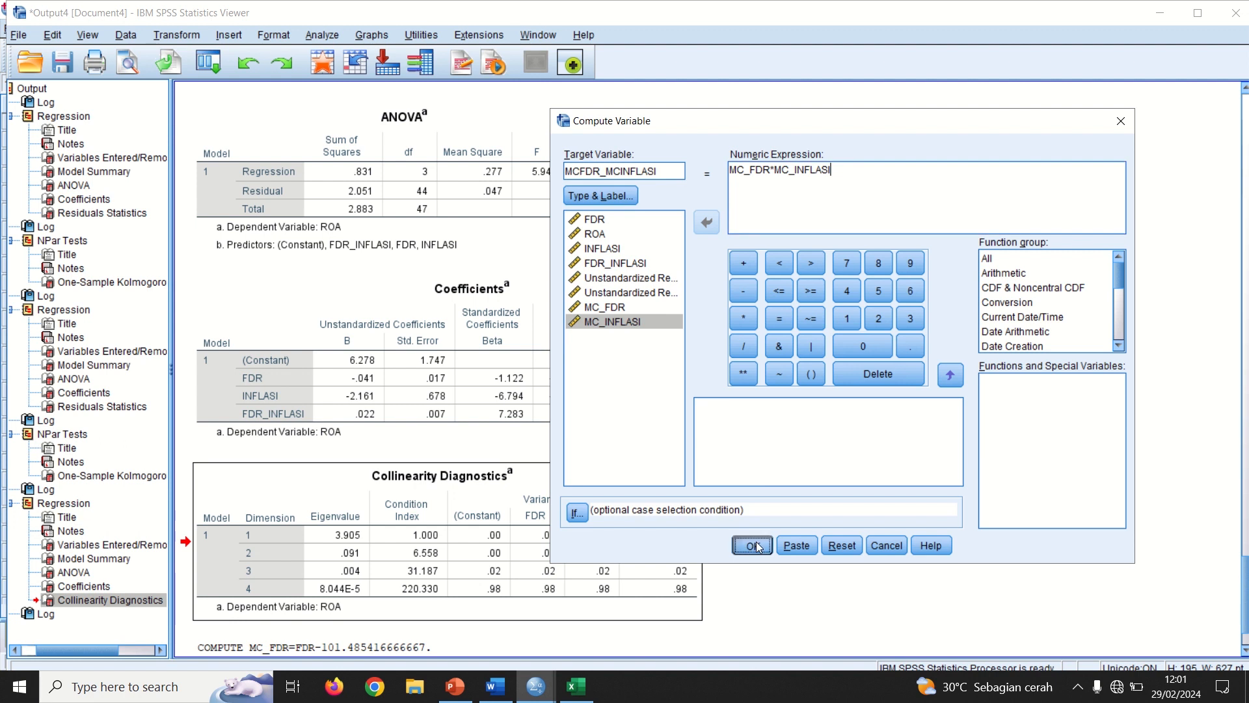
Return to the data set with the three mean-centered columns, start a Linear Regression and reset its previous settings.
left_click(535, 686)
left_click(629, 606)
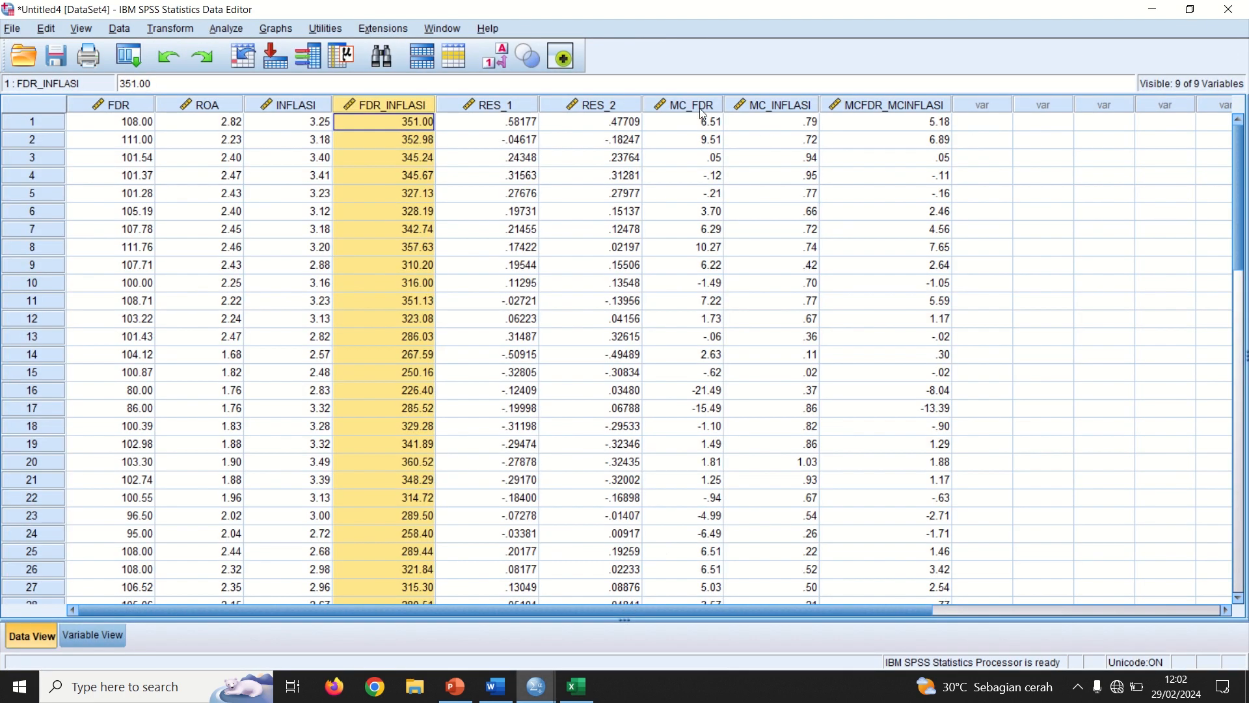
left_click_drag(685, 103, 872, 104)
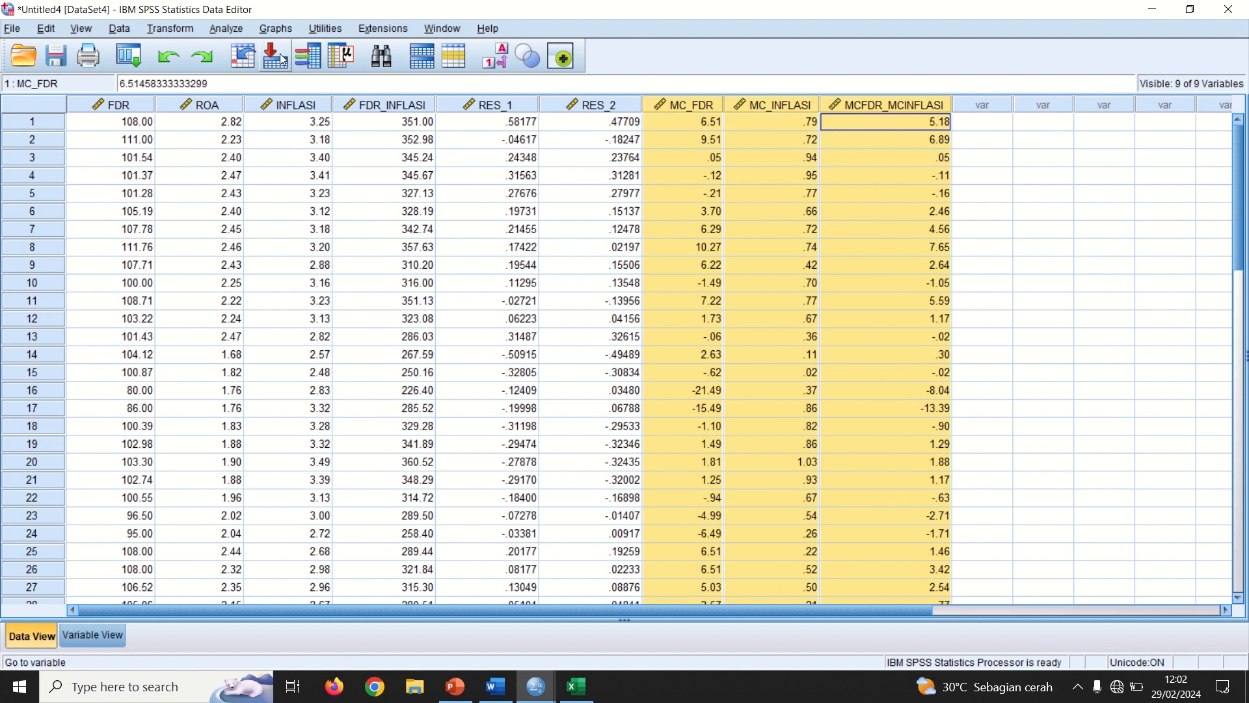
left_click(226, 28)
mouse_move(267, 219)
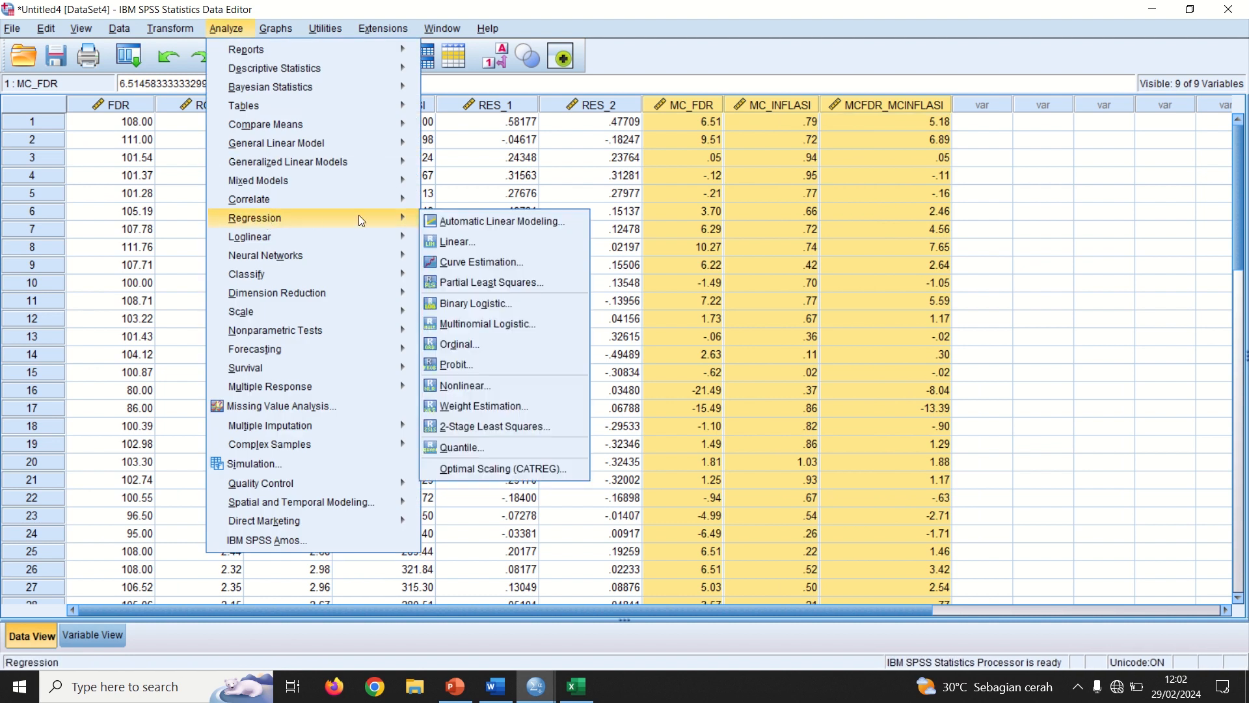
left_click(469, 238)
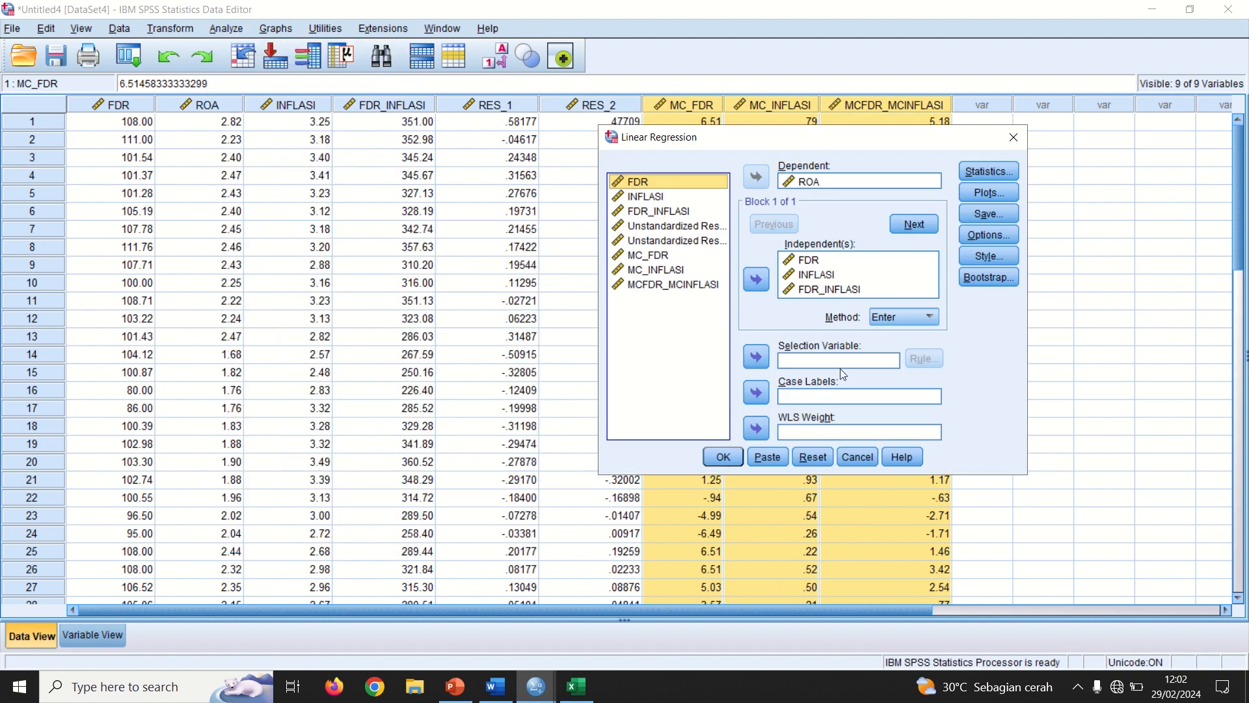
left_click(812, 456)
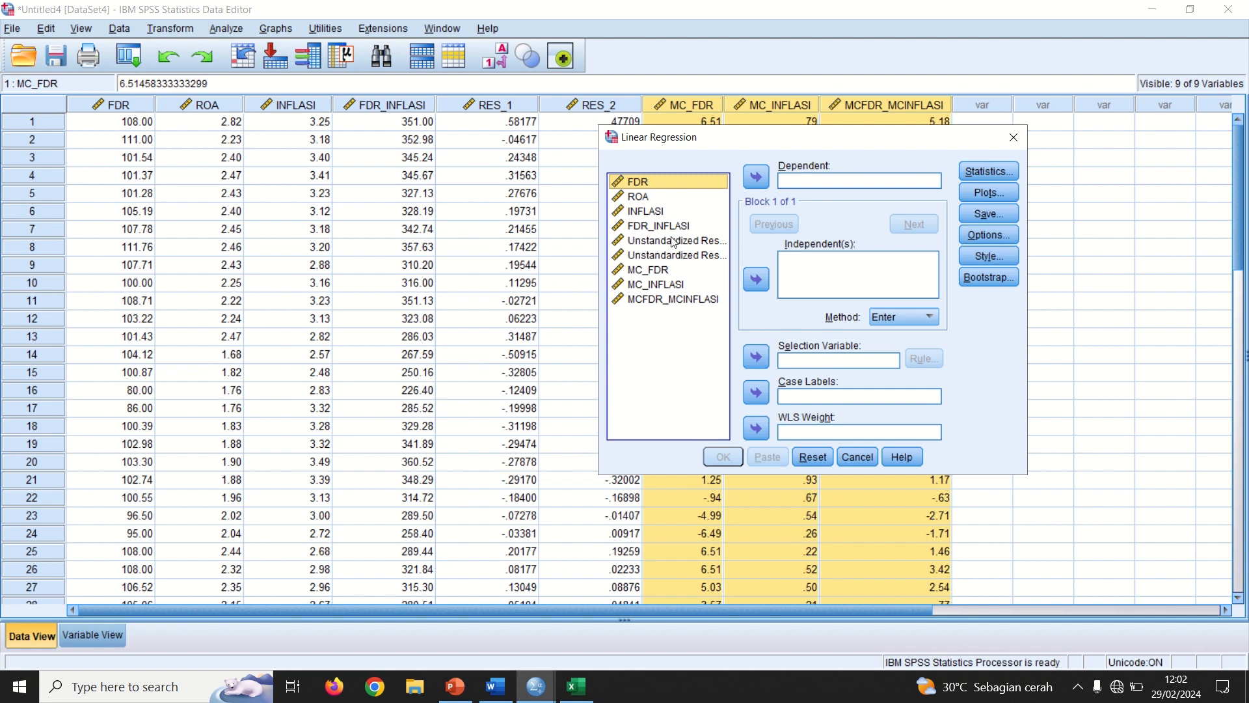
Assign ROA as the dependent variable and MC_FDR, MC_INFLASI and MCFDR_MCINFLASI as the independent variables.
left_click(681, 196)
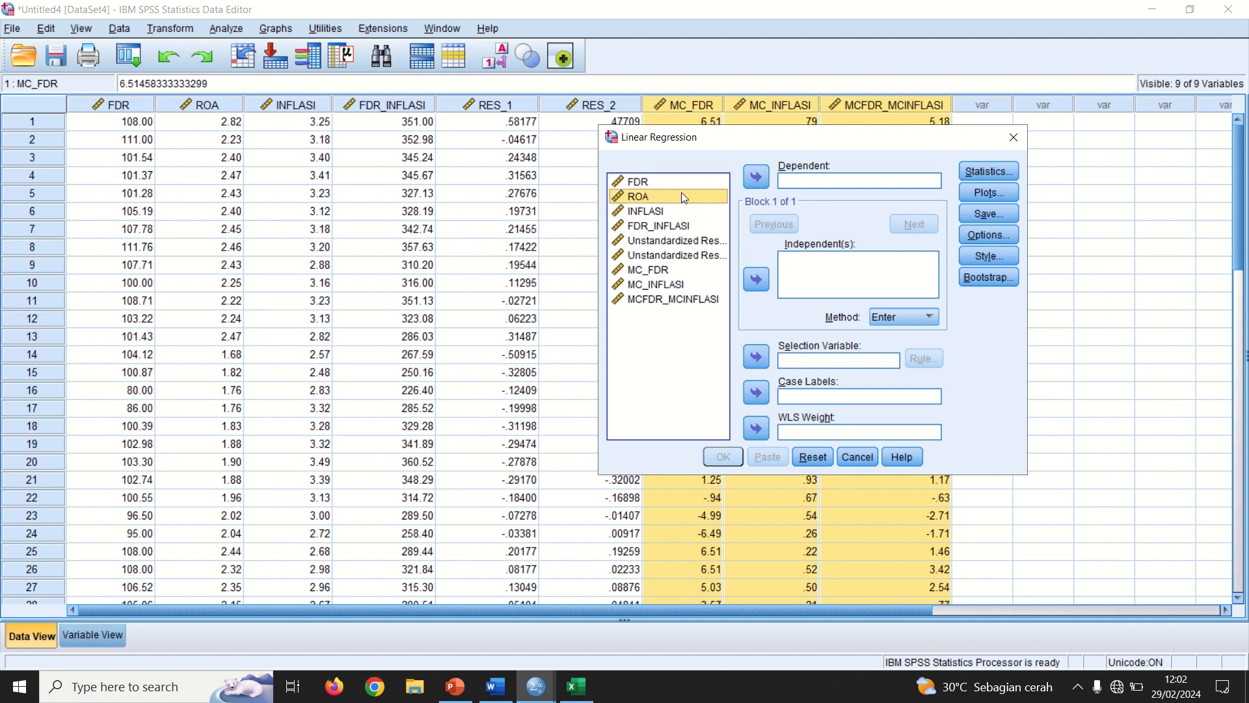
left_click(763, 184)
left_click(666, 253)
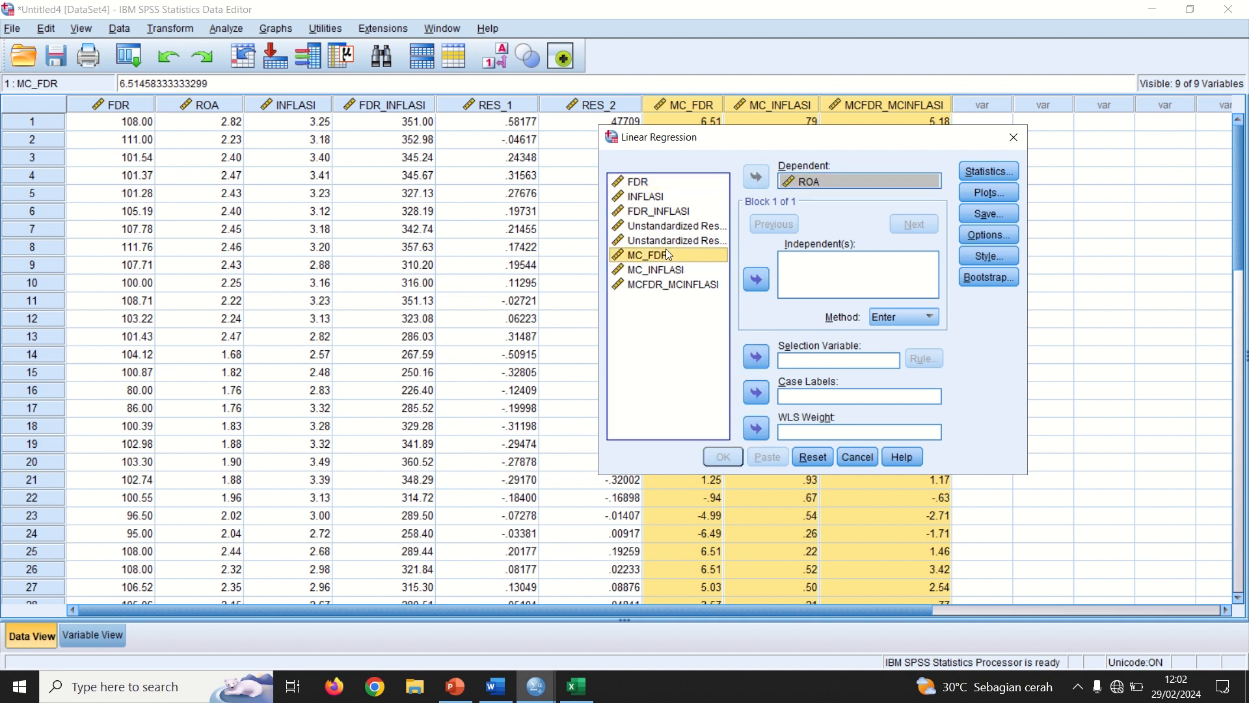
left_click(665, 284, "shift")
left_click(756, 280)
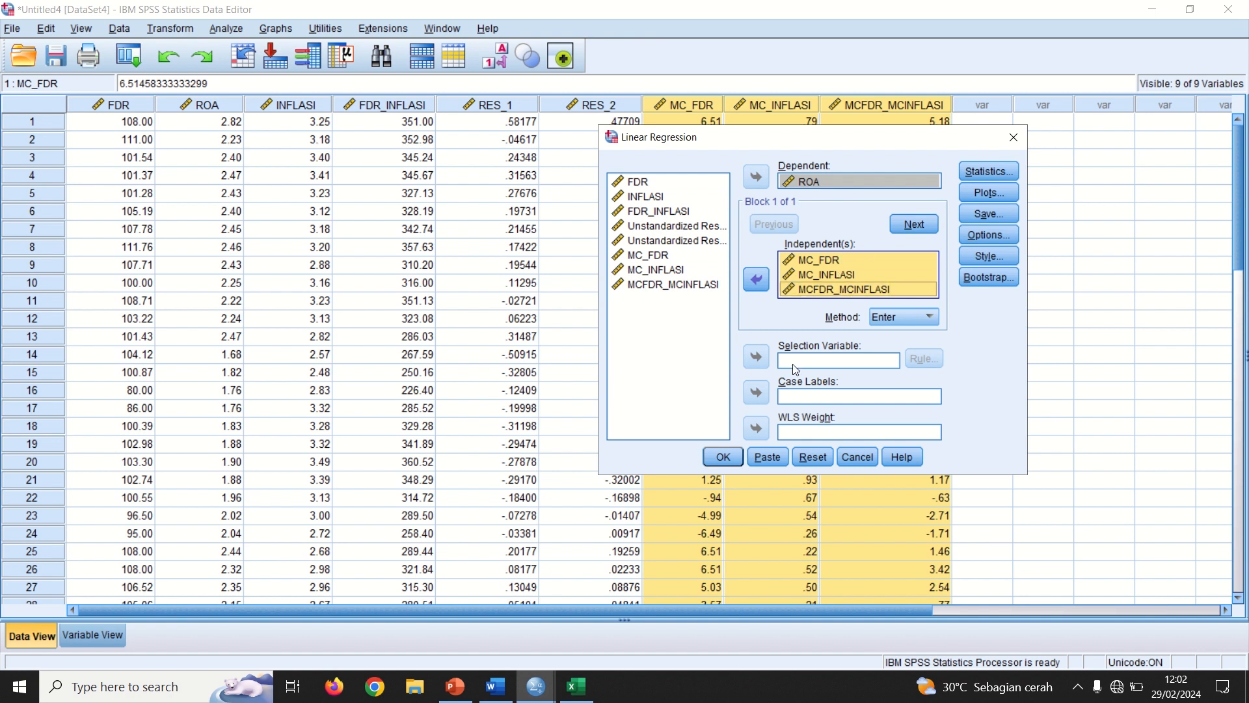
Enable collinearity diagnostics in the regression statistics alongside estimates and model fit.
left_click(999, 172)
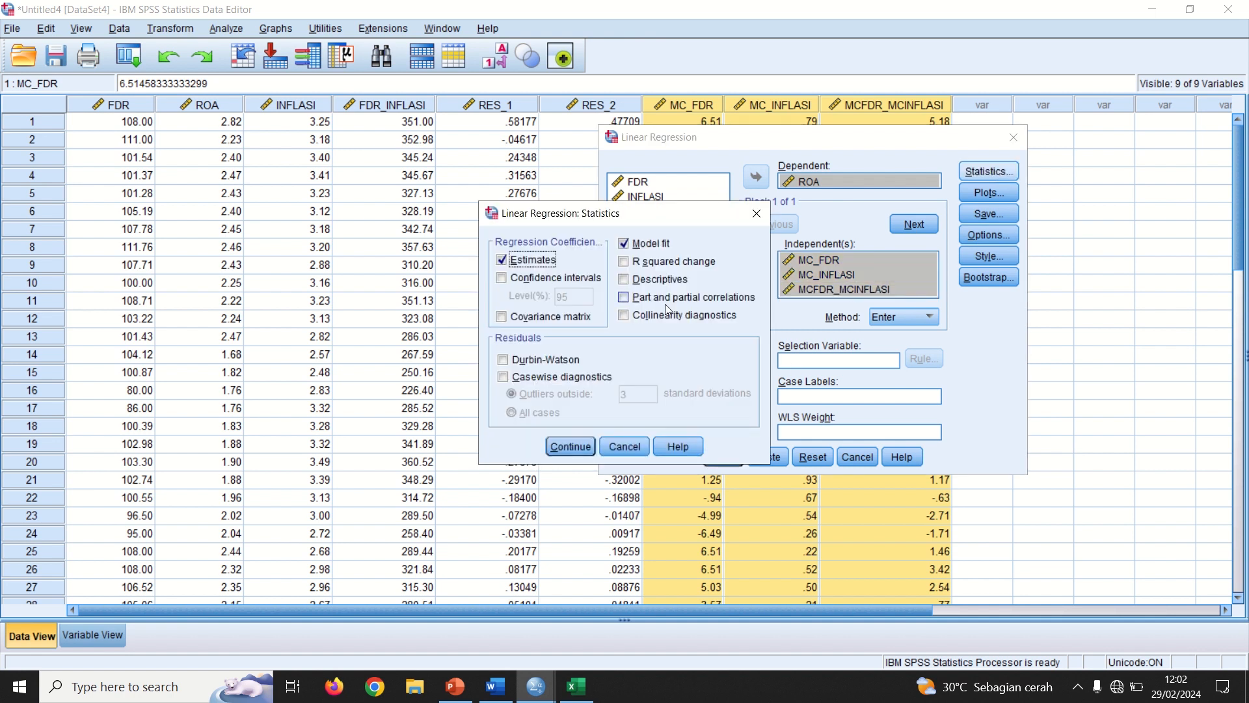
left_click(646, 318)
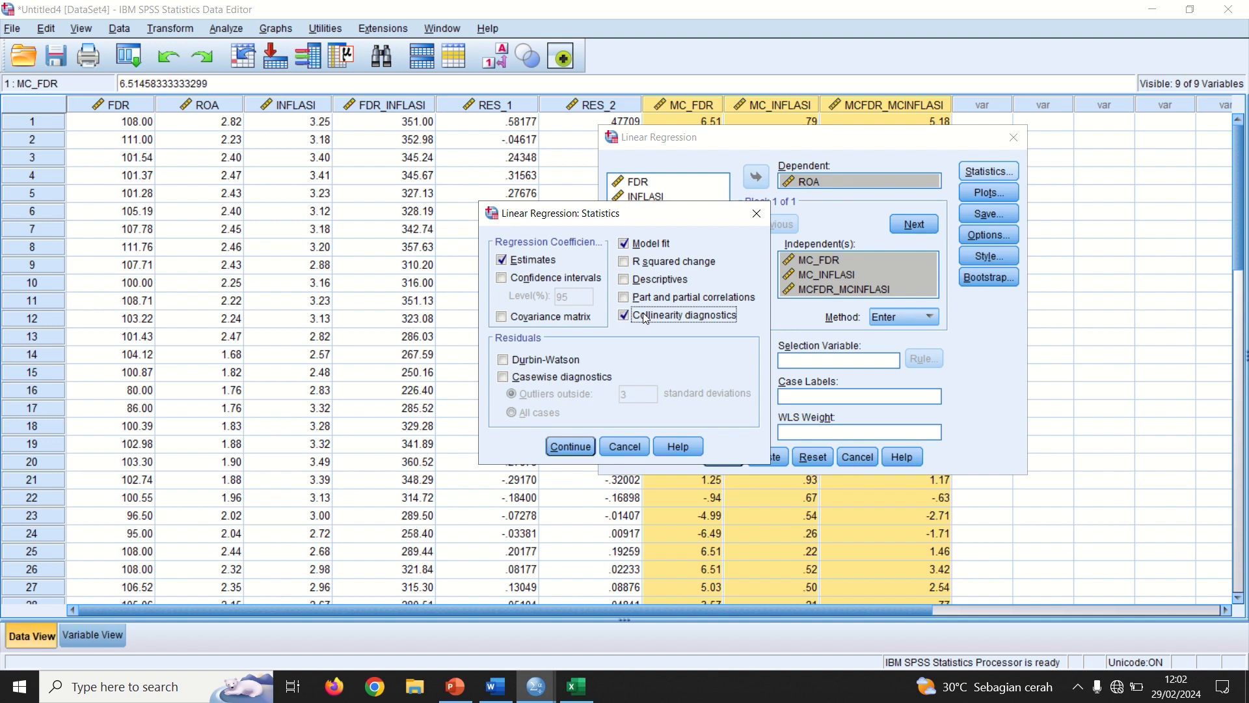
left_click(570, 446)
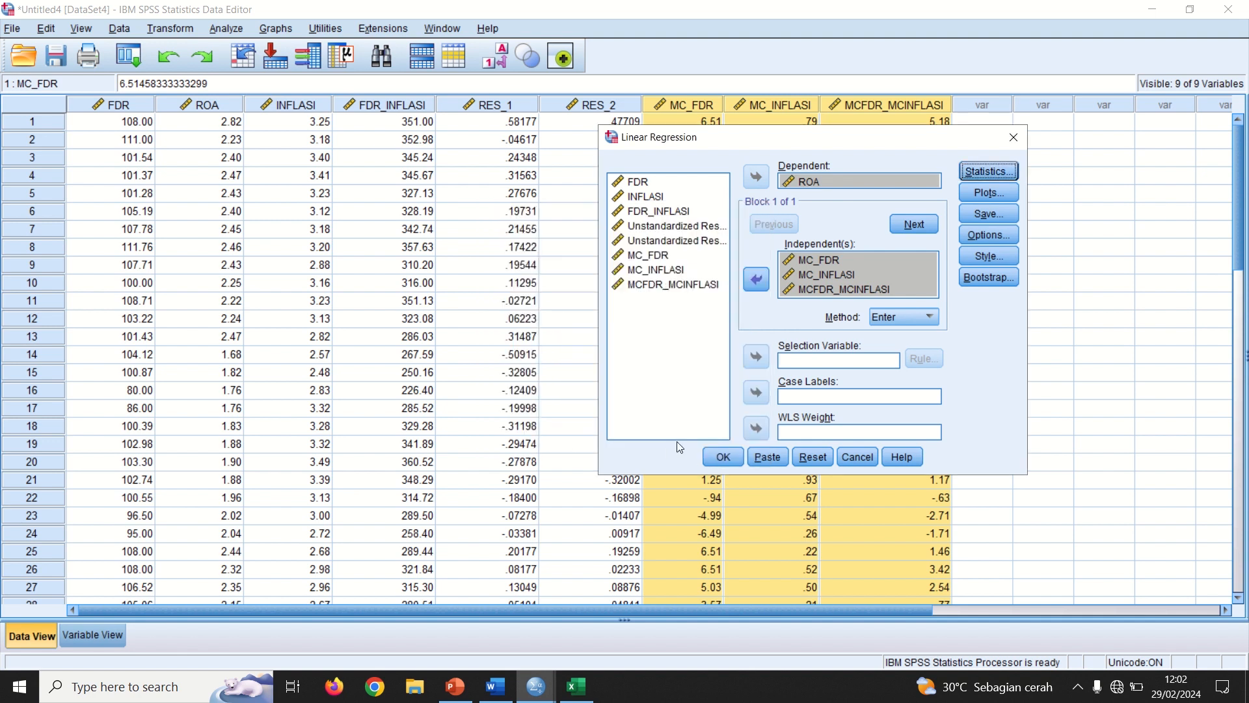
Run the regression and compare its tolerance and VIF values with the post-mean-centering multicollinearity table in the Word document.
left_click(723, 457)
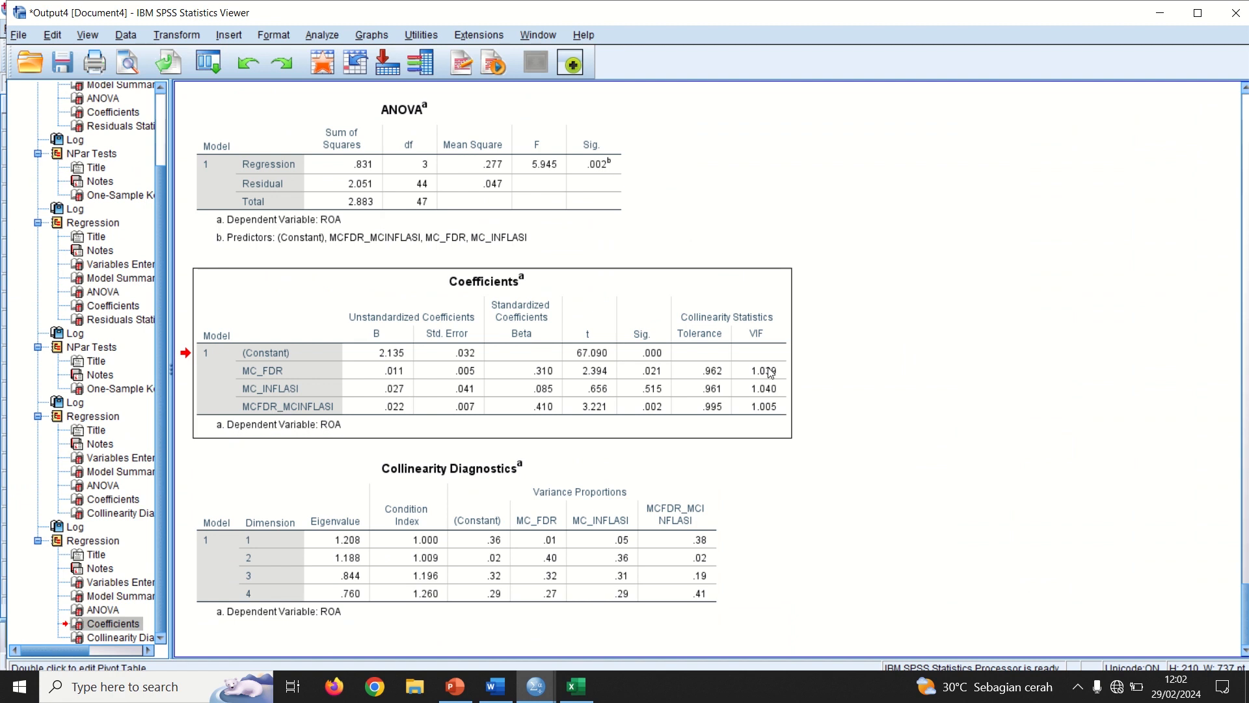
key("alt+Tab")
key("alt+Tab")
key("alt+Tab")
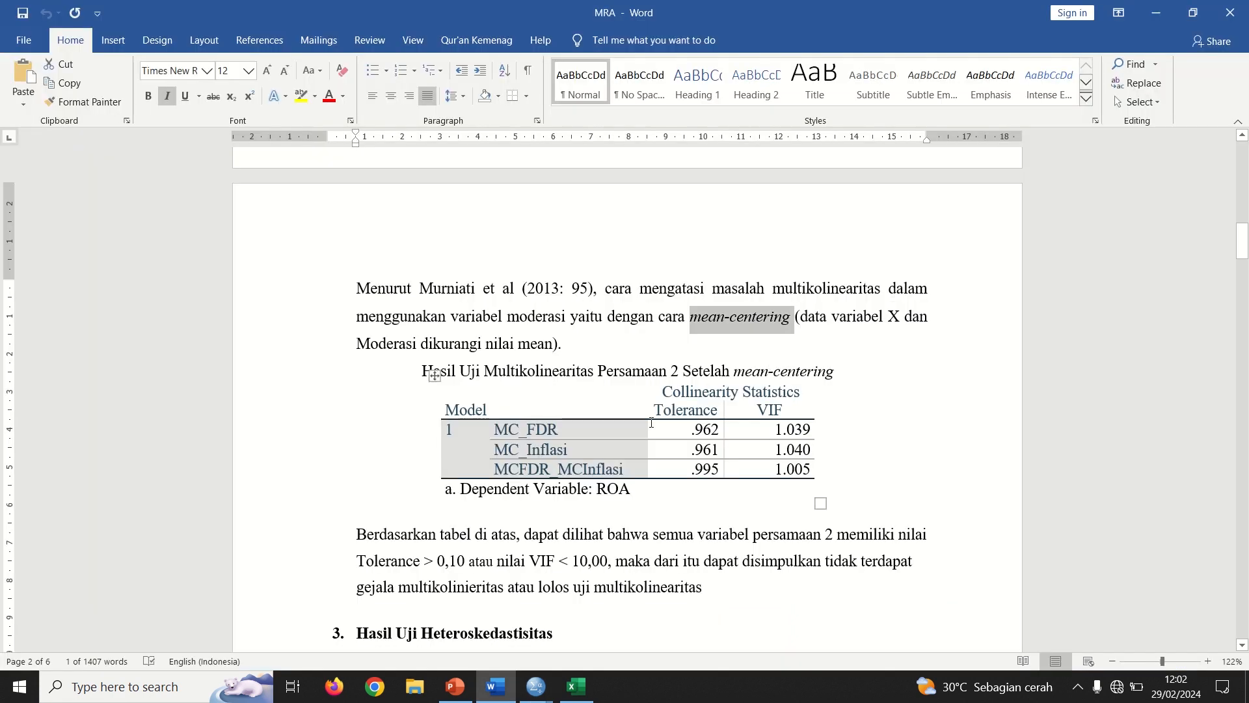
left_click(714, 430)
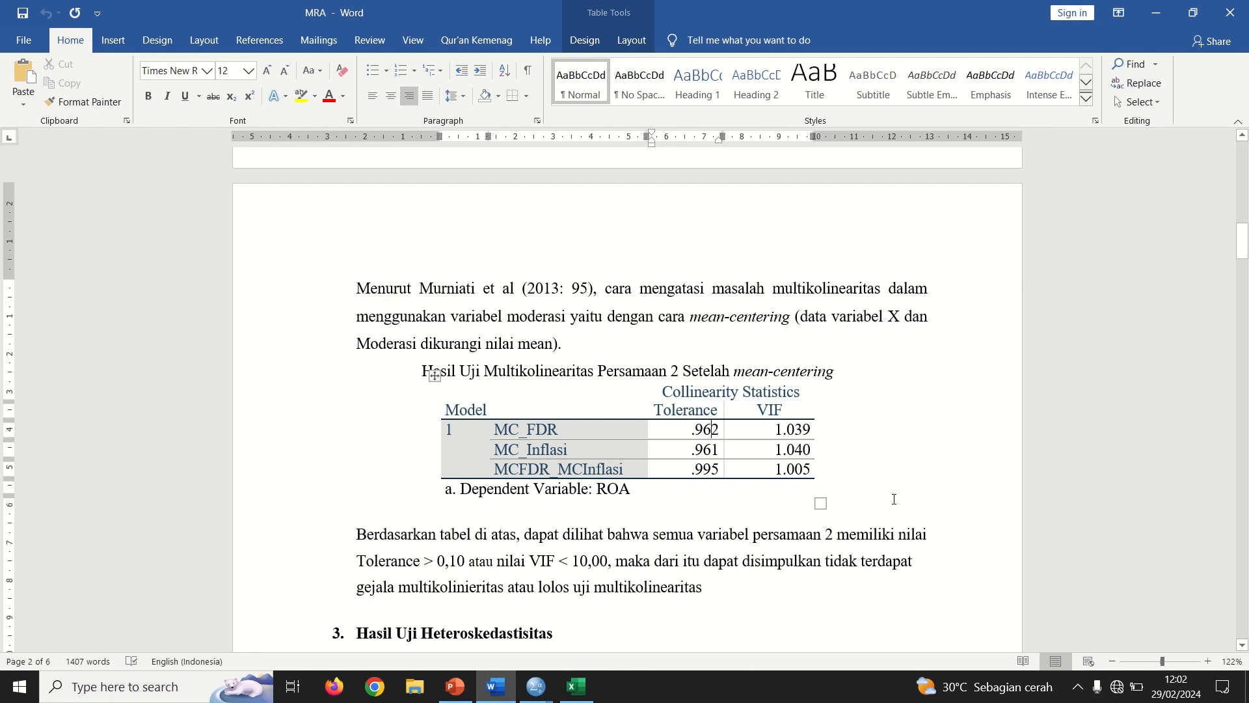
key("alt+Tab")
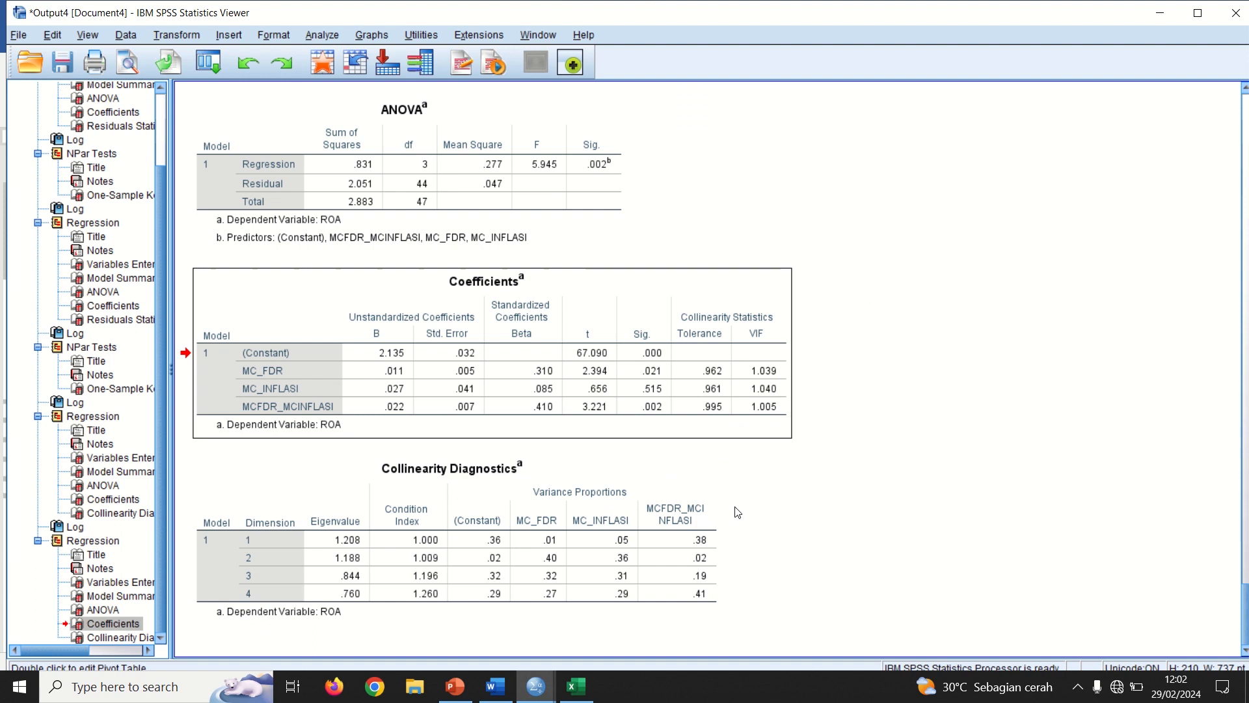
key("alt+Tab")
key("alt+Tab")
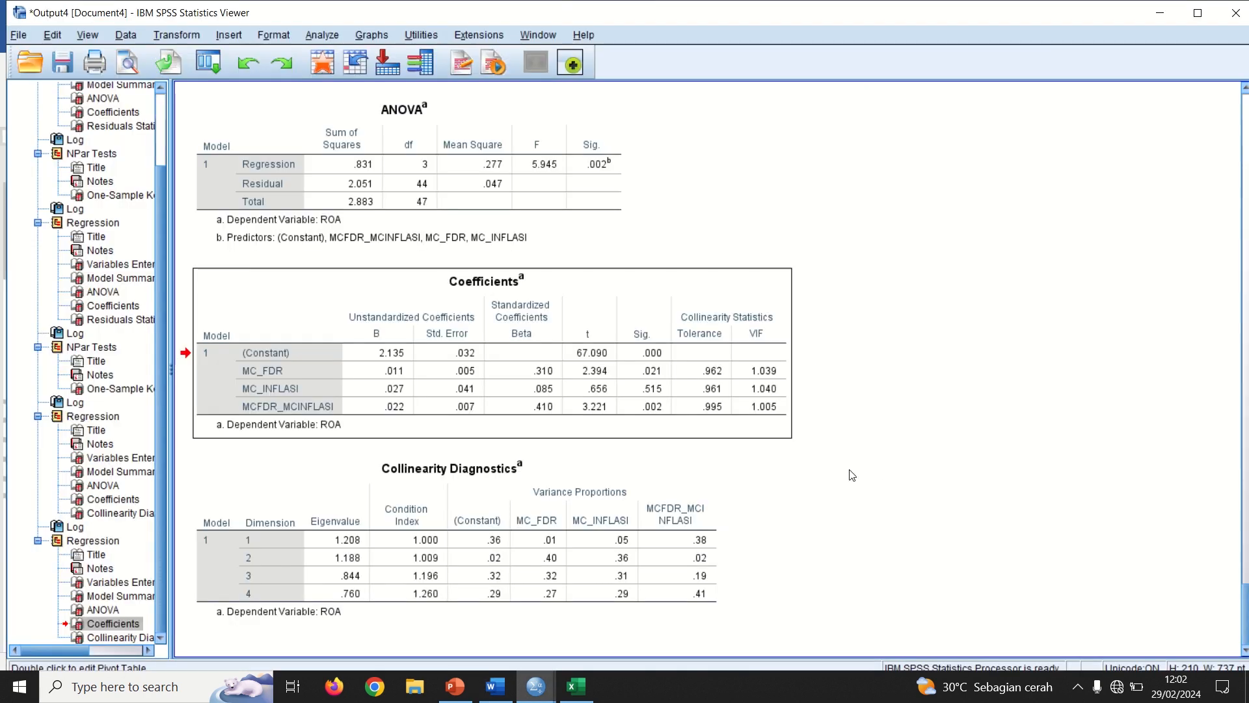
key("alt+Tab")
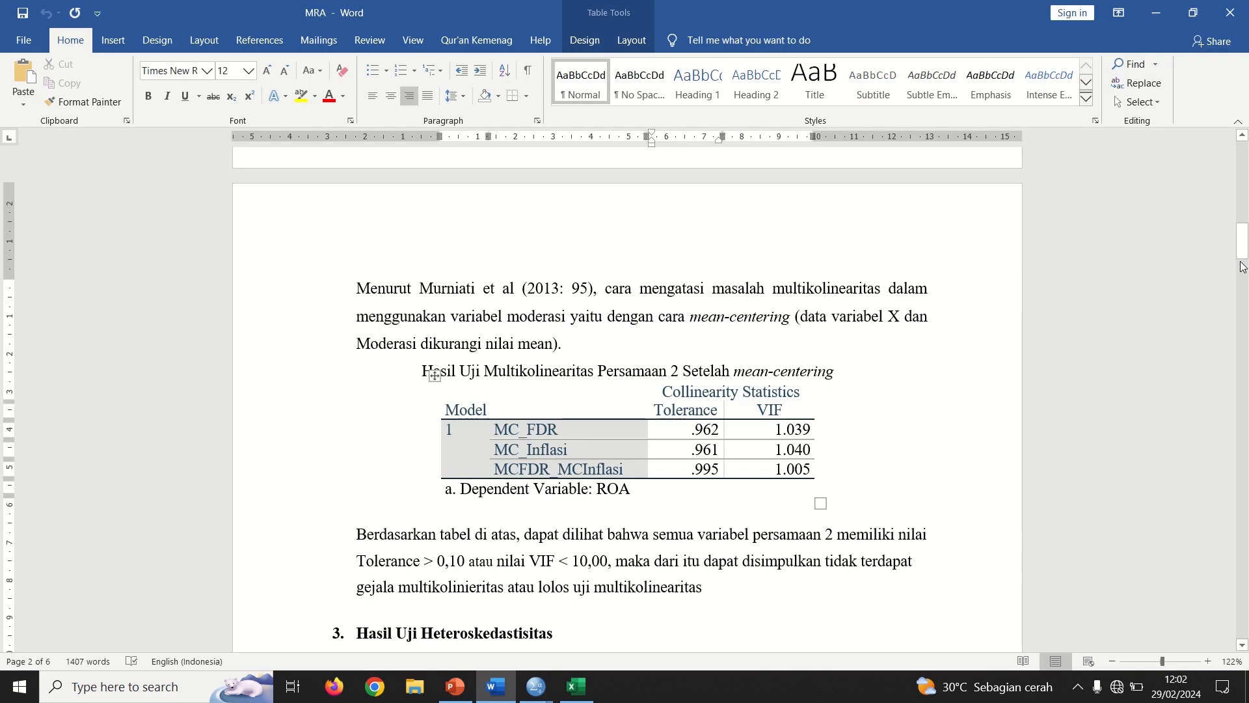
Review the Spearman's rho heteroscedasticity criterion and the Persamaan 1 FDR row in Word, and return to the RES_1 column in the SPSS data set.
left_click_drag(1242, 252, 1242, 260)
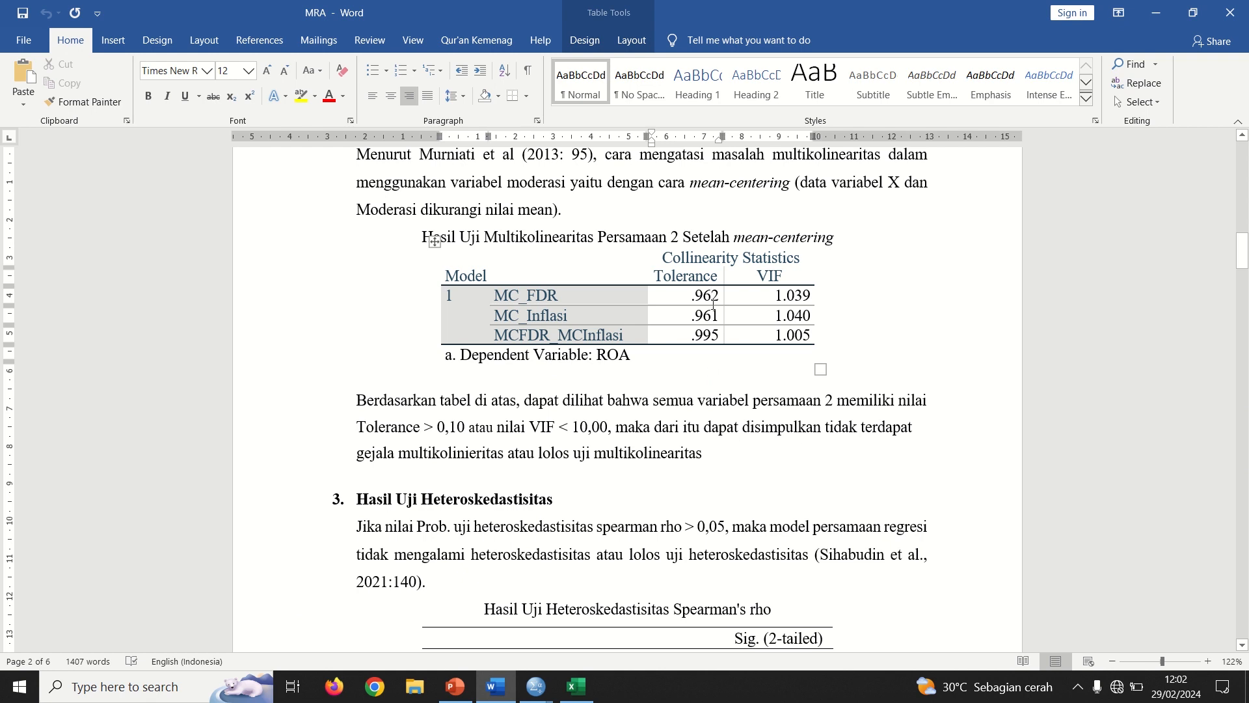
left_click_drag(1243, 265, 1244, 285)
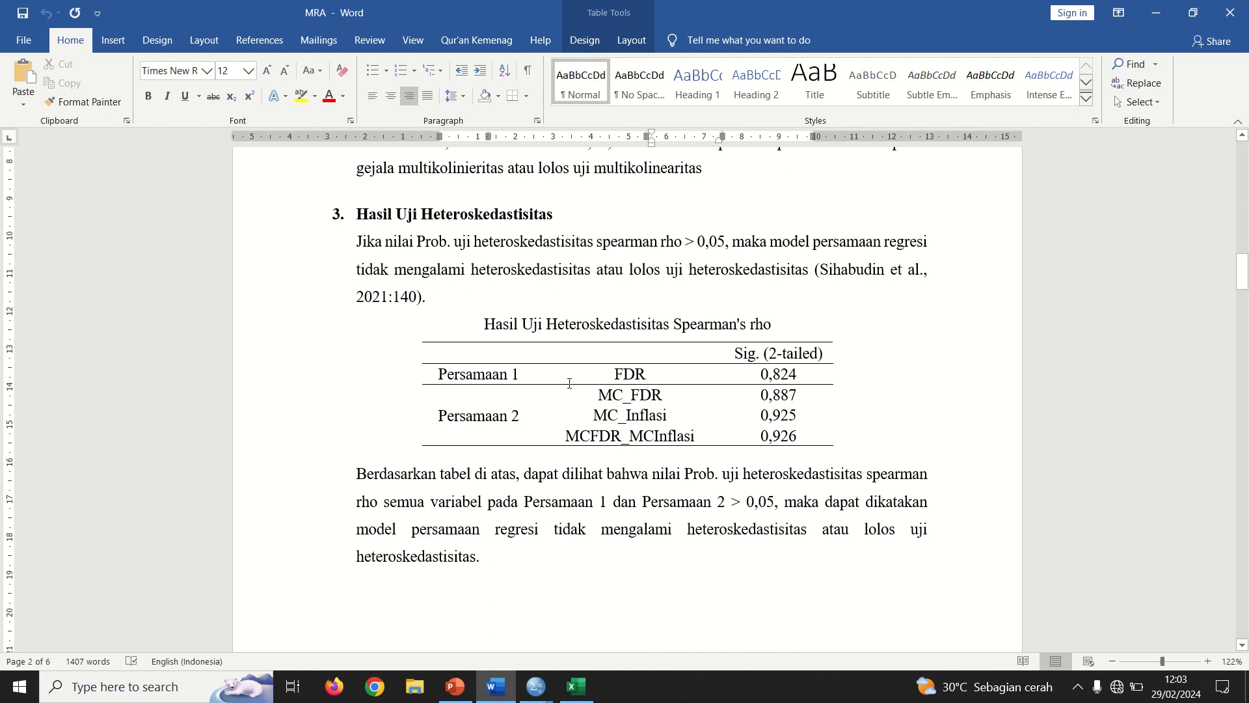
left_click_drag(480, 377, 636, 377)
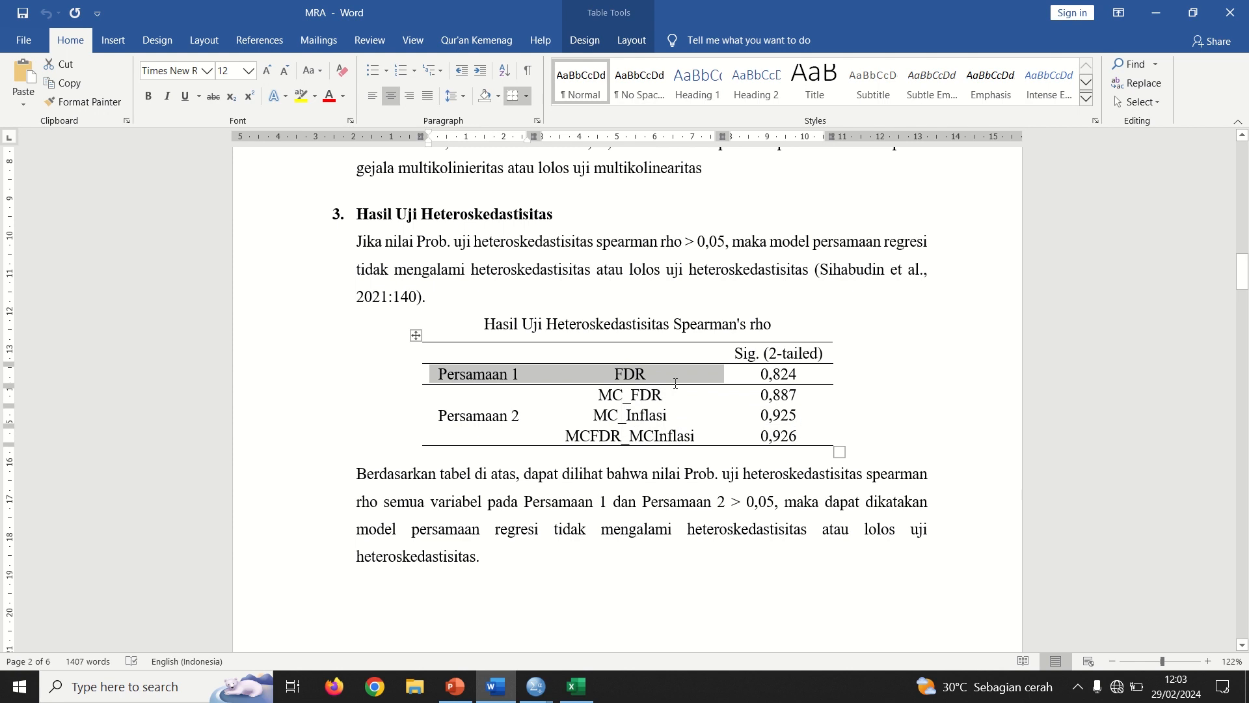
left_click(536, 687)
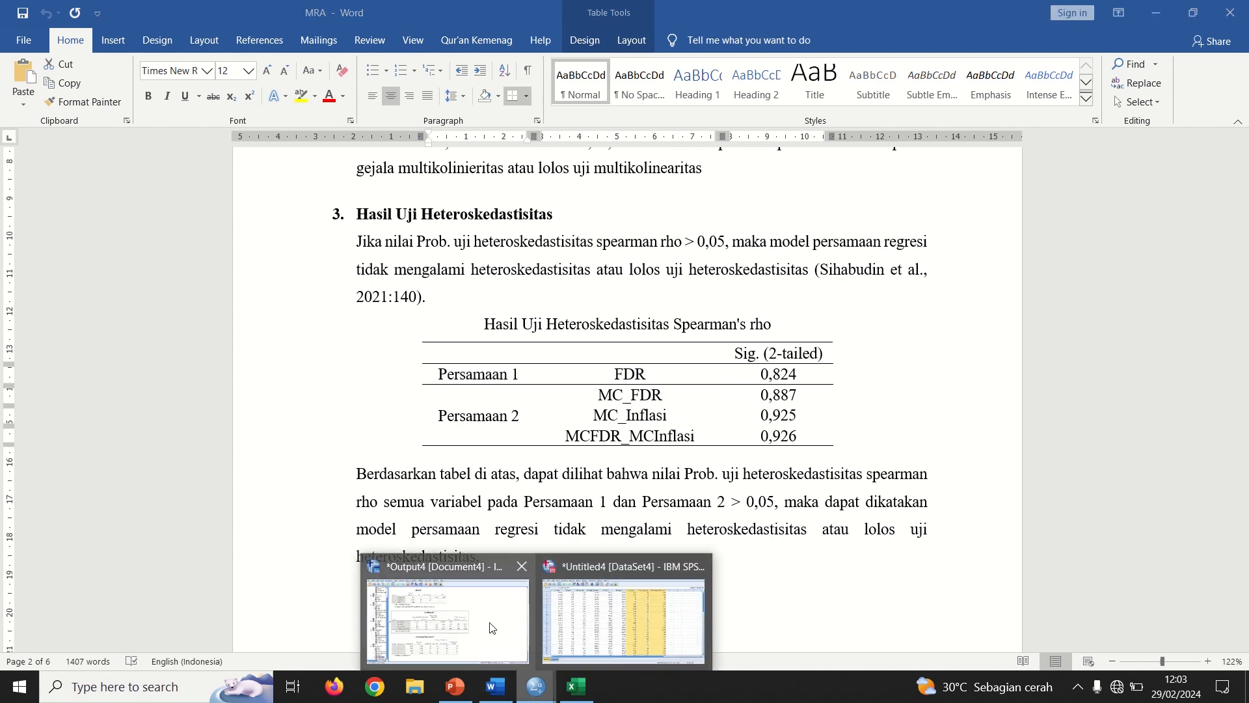
left_click(566, 611)
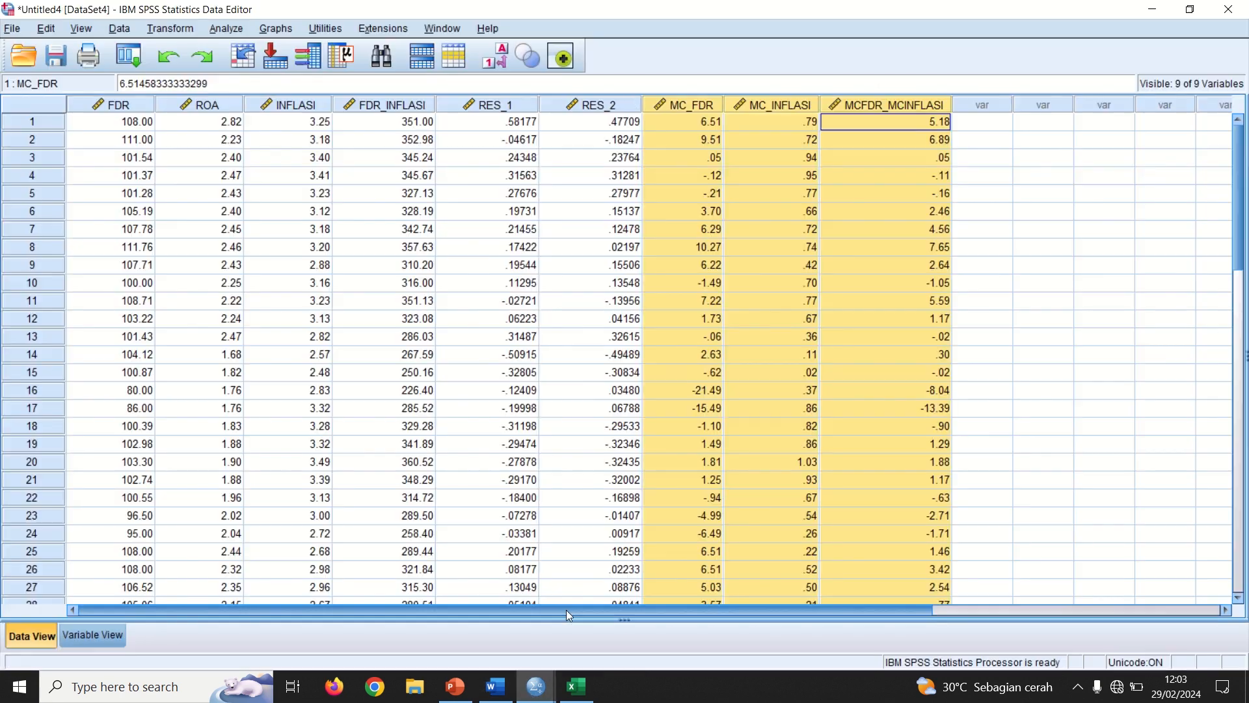
left_click(505, 104)
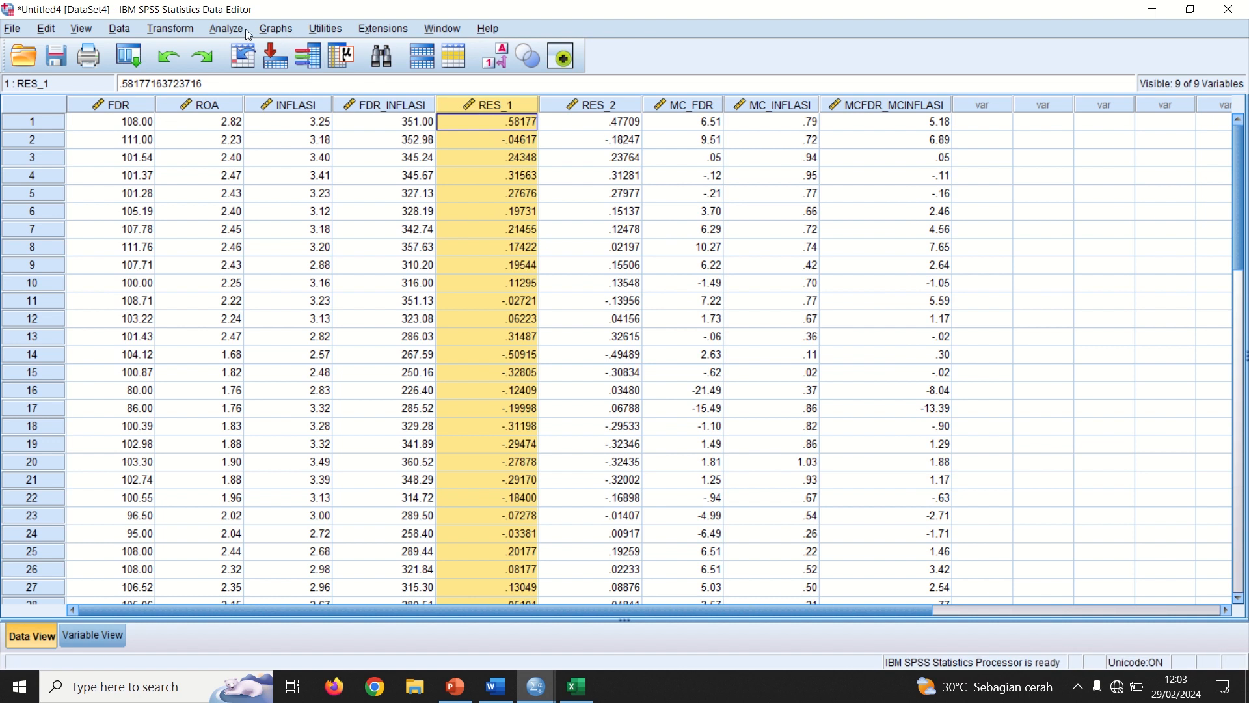
left_click(226, 28)
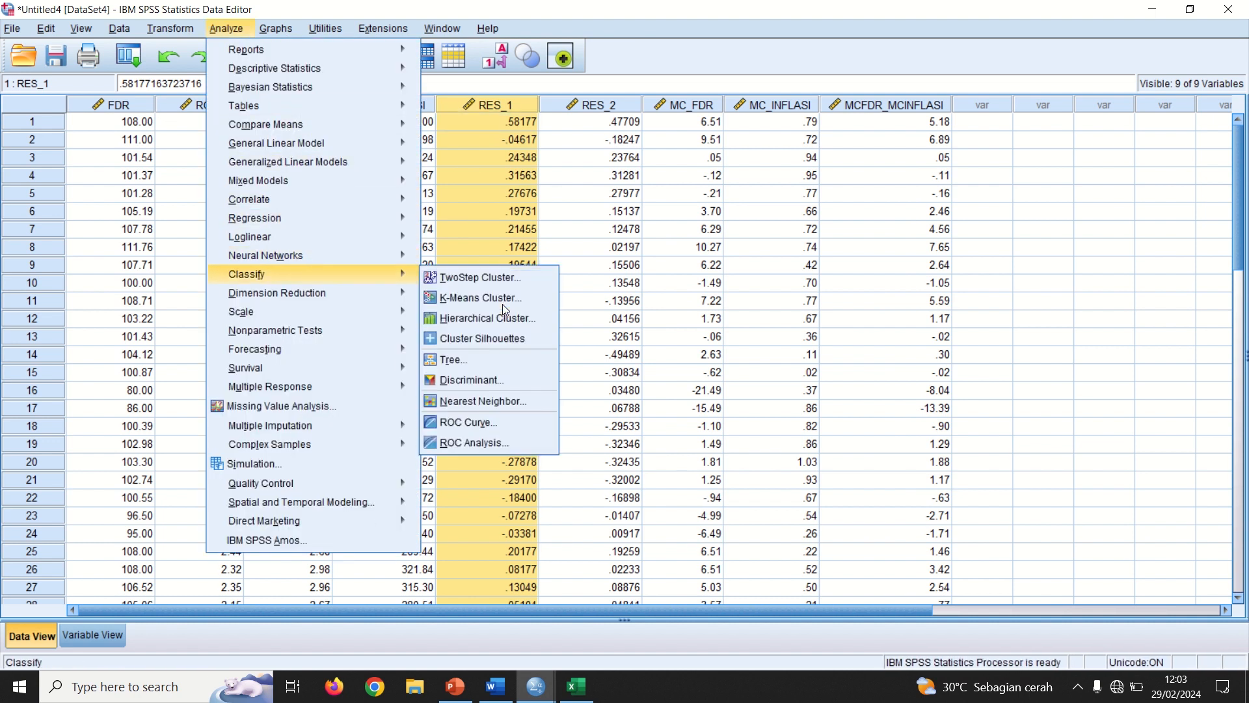
left_click(503, 303)
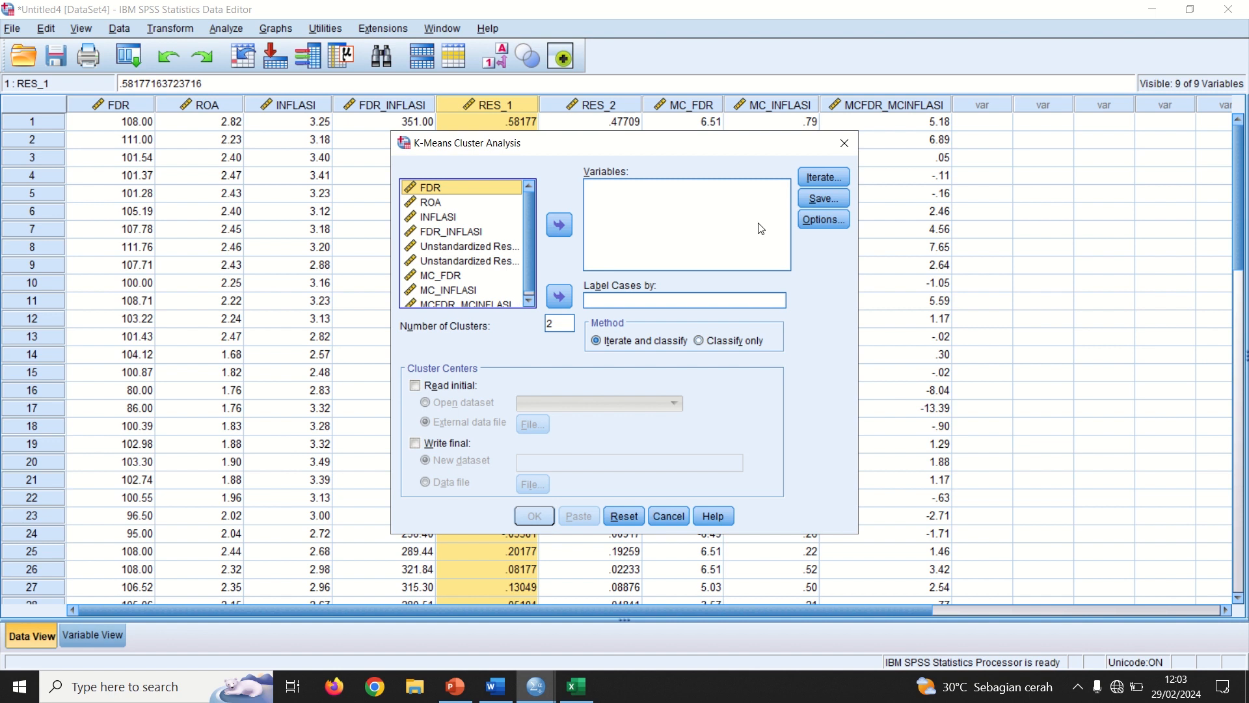
left_click(844, 144)
Start a Linear Regression with its previous settings reset, assigning ROA as the dependent and FDR as the independent variable.
left_click(229, 30)
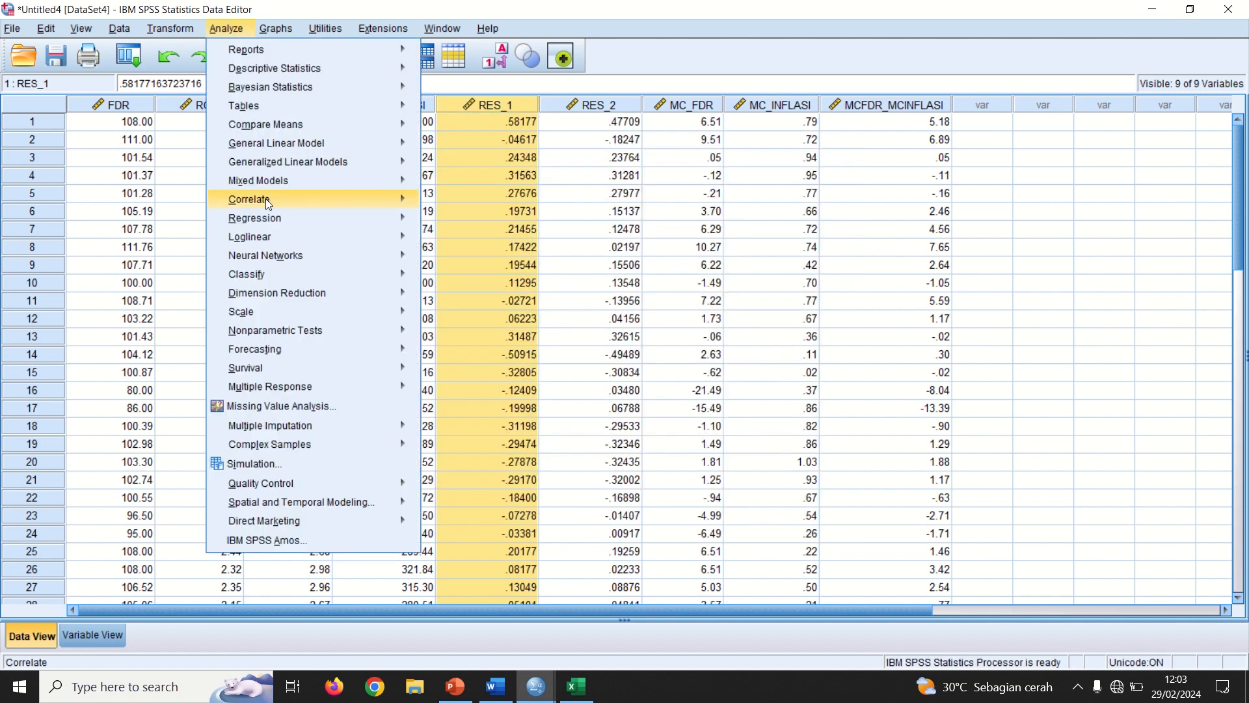
mouse_move(401, 219)
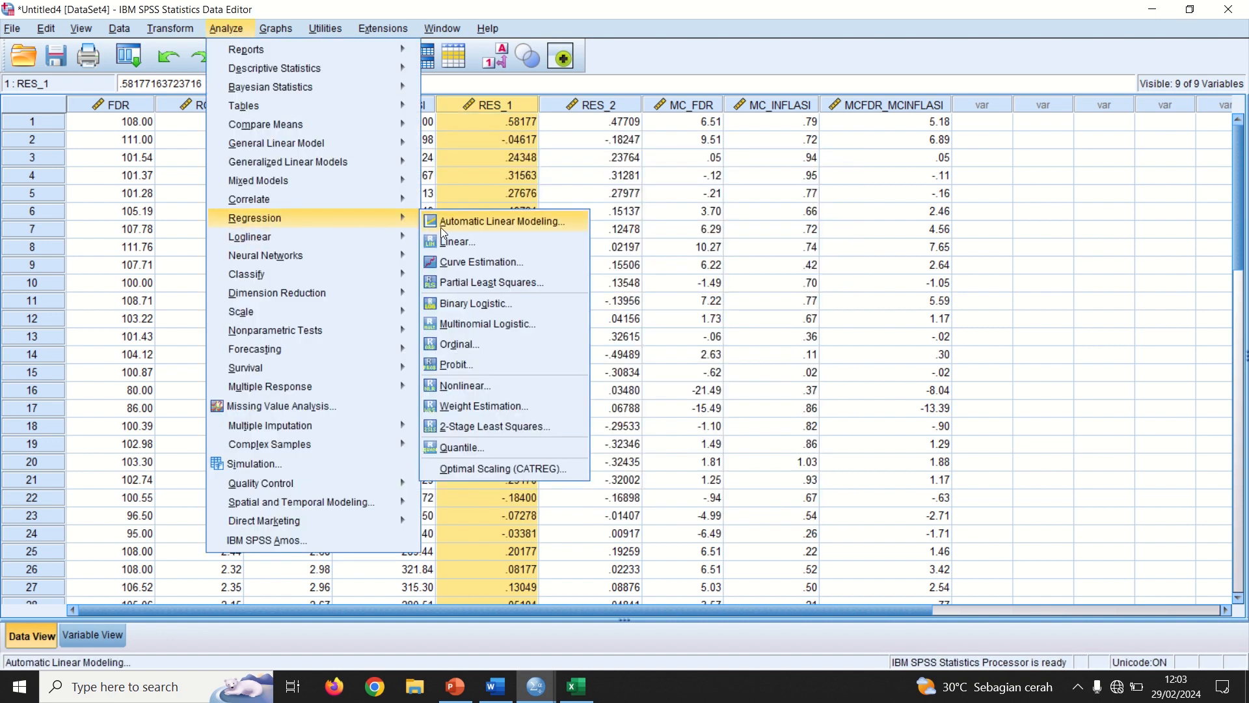
left_click(454, 239)
left_click(812, 457)
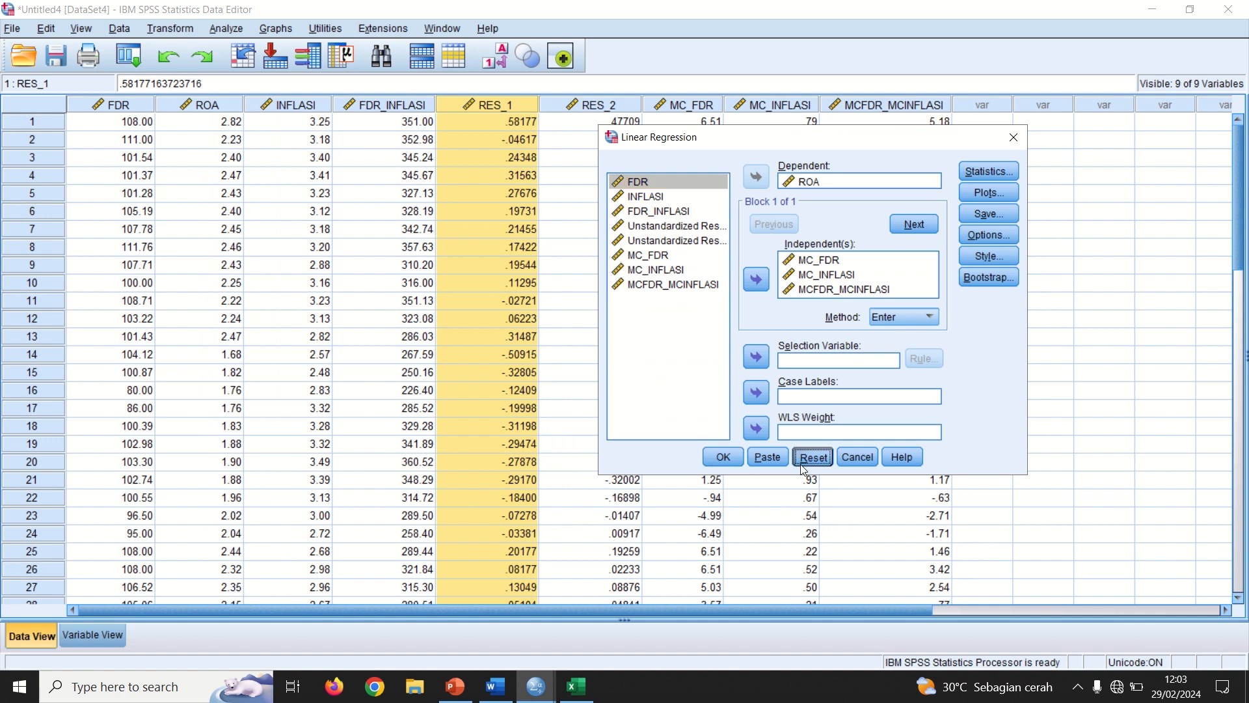
left_click(647, 198)
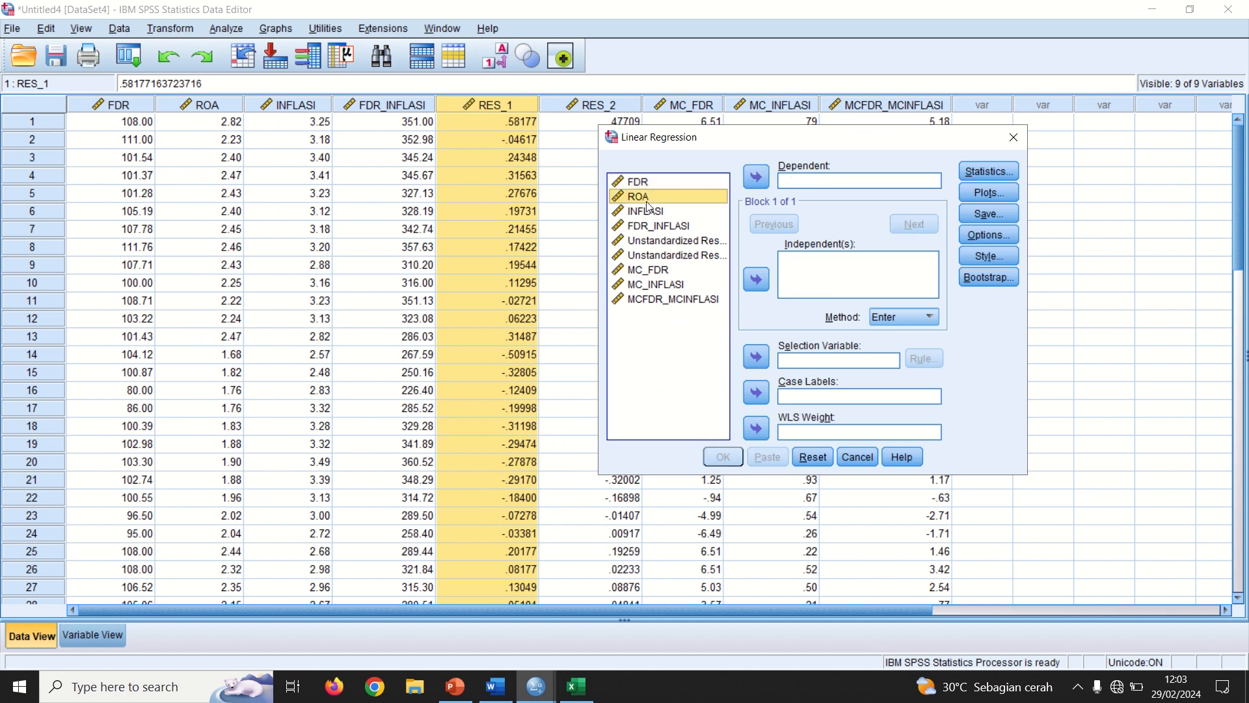
left_click(754, 177)
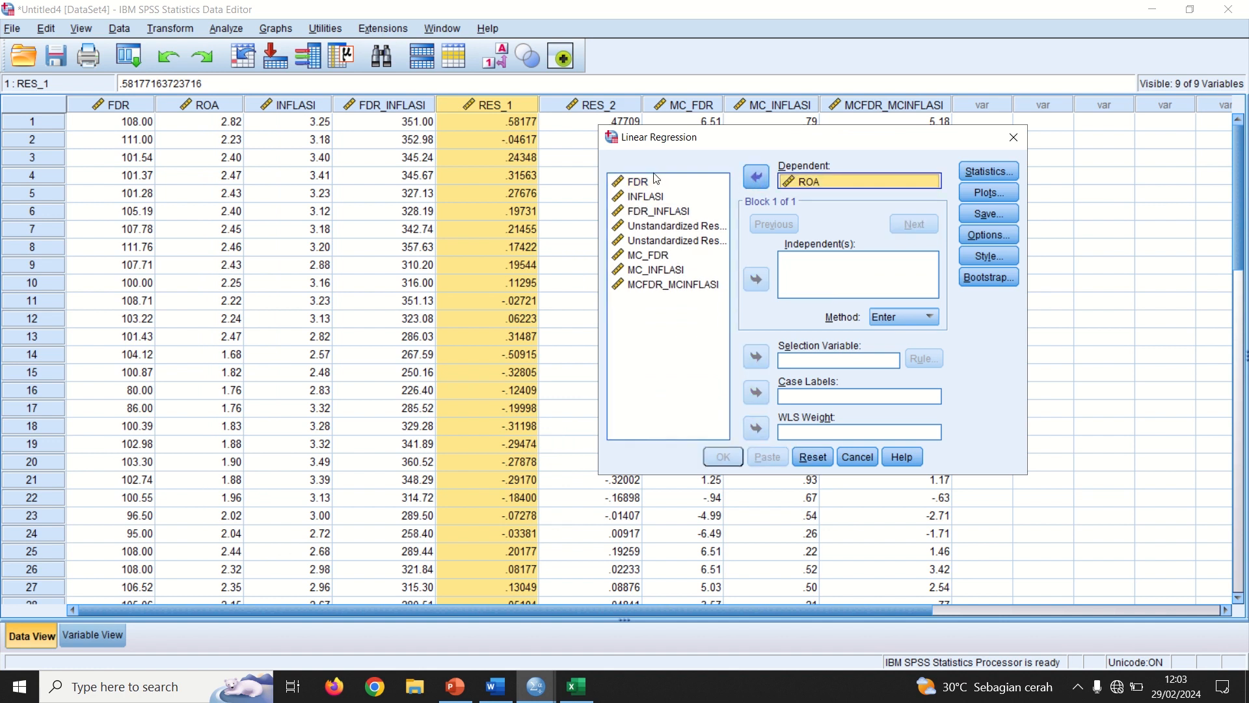
left_click(654, 182)
left_click(756, 279)
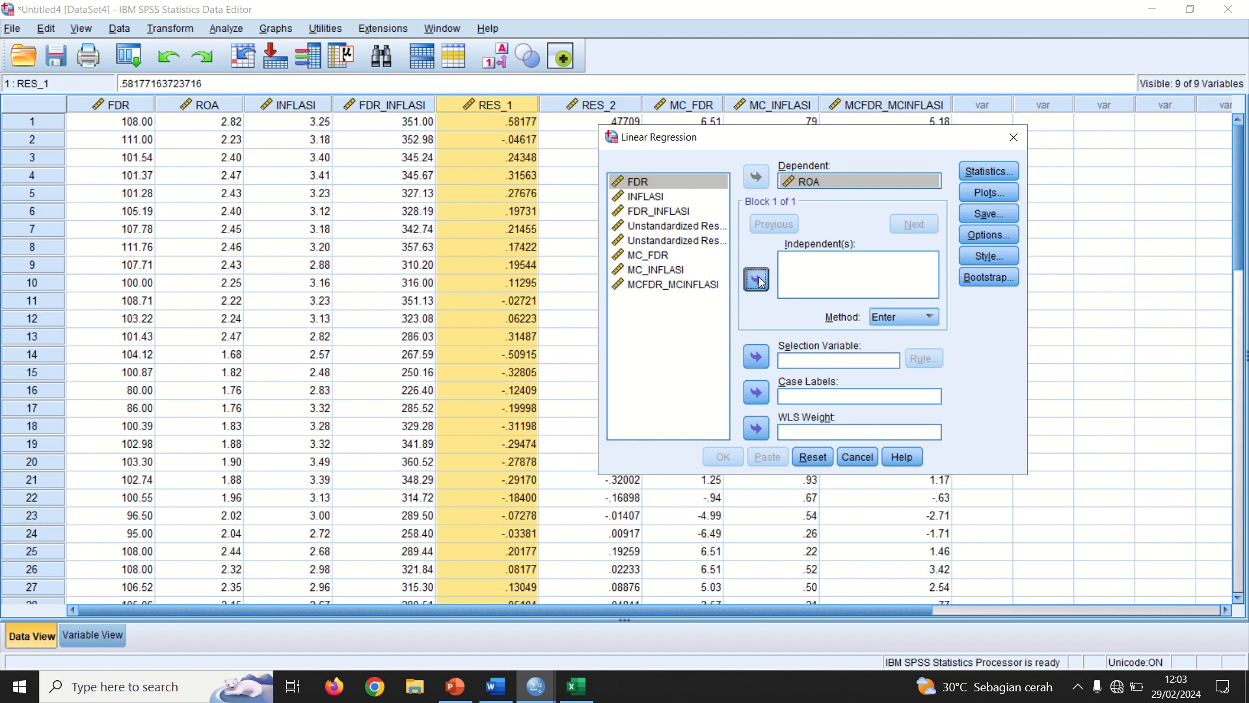
Set the regression to save unstandardized residuals and run it for equation 1.
left_click(995, 216)
left_click(711, 149)
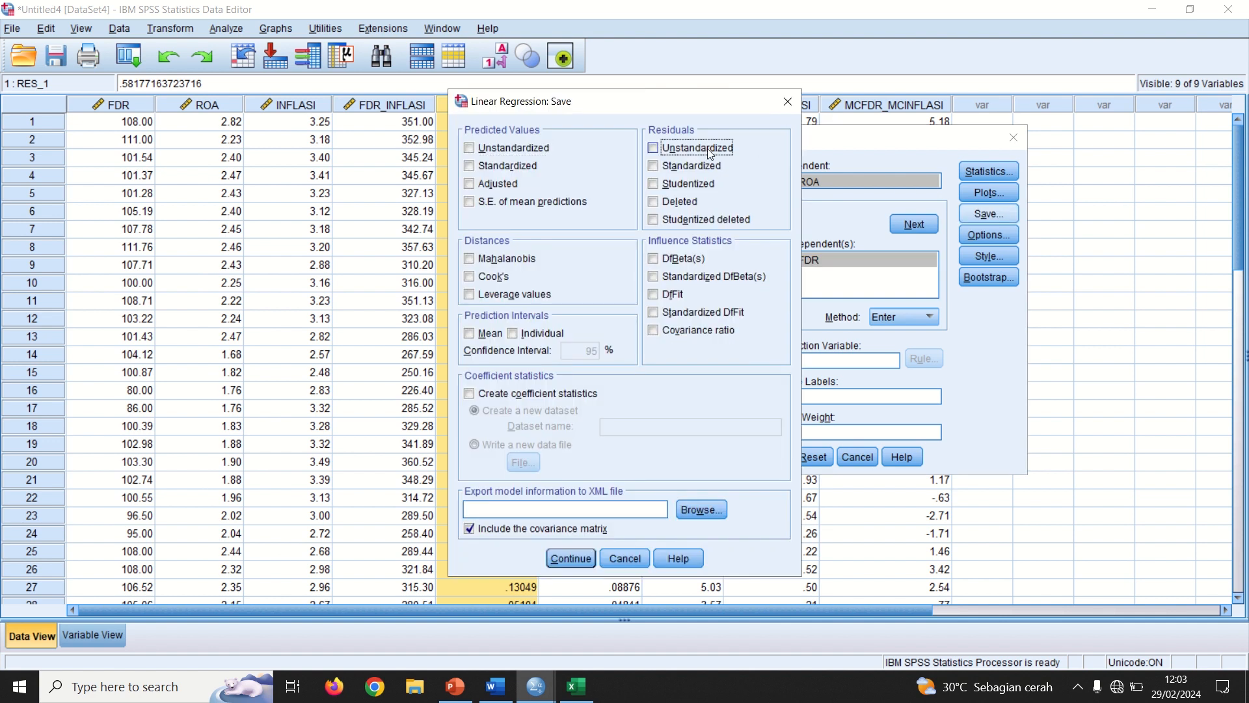
left_click(571, 558)
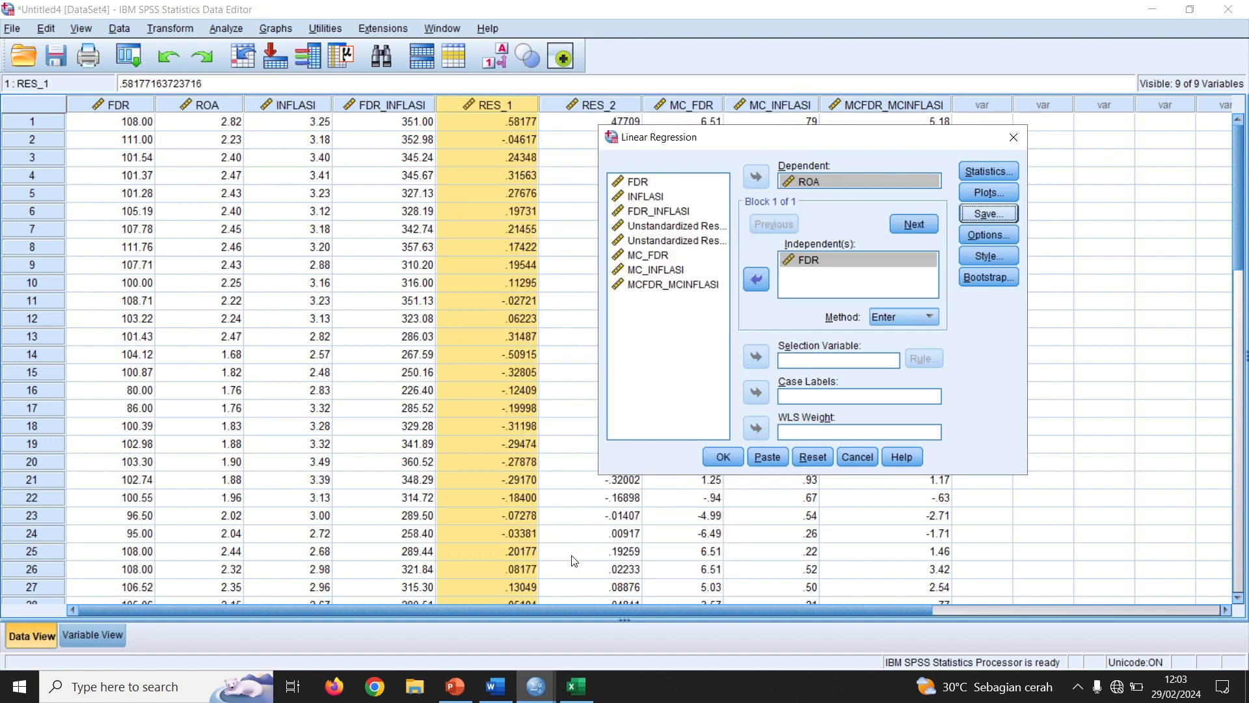
left_click(721, 457)
Return to the data set and set up a Bivariate Correlation between FDR and the newly saved unstandardized residual RES_3.
key("alt+Tab")
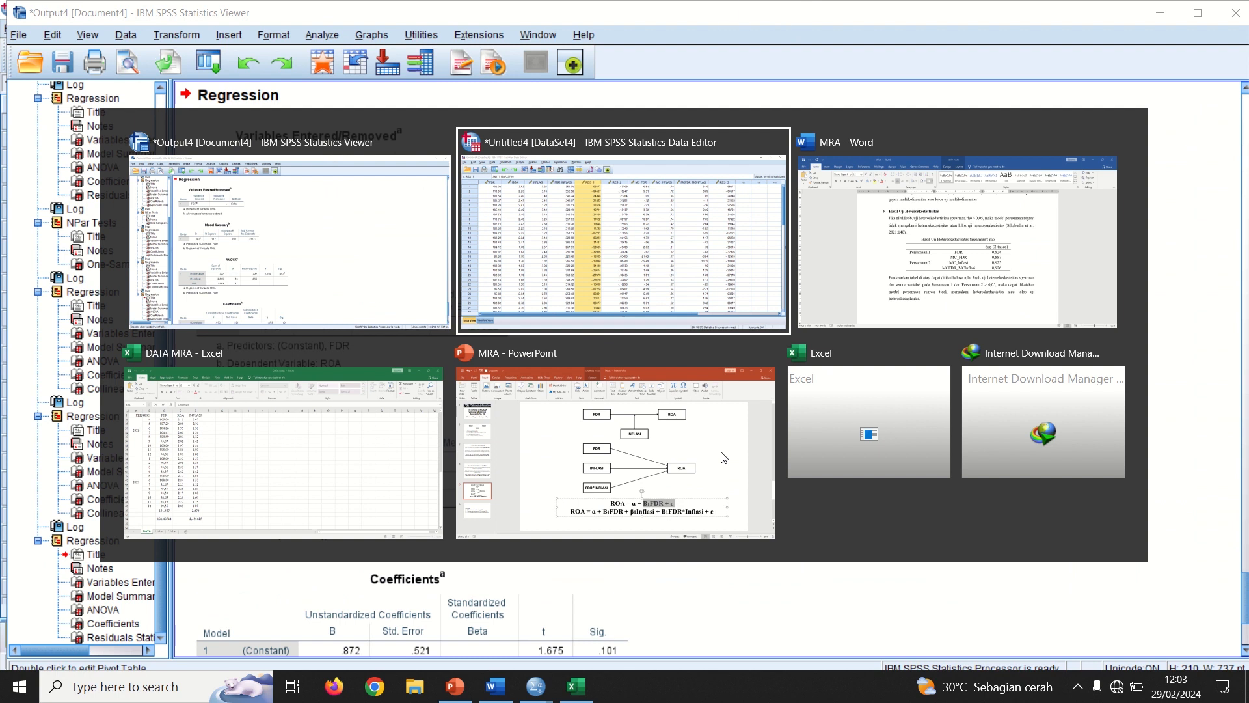
left_click(1001, 105)
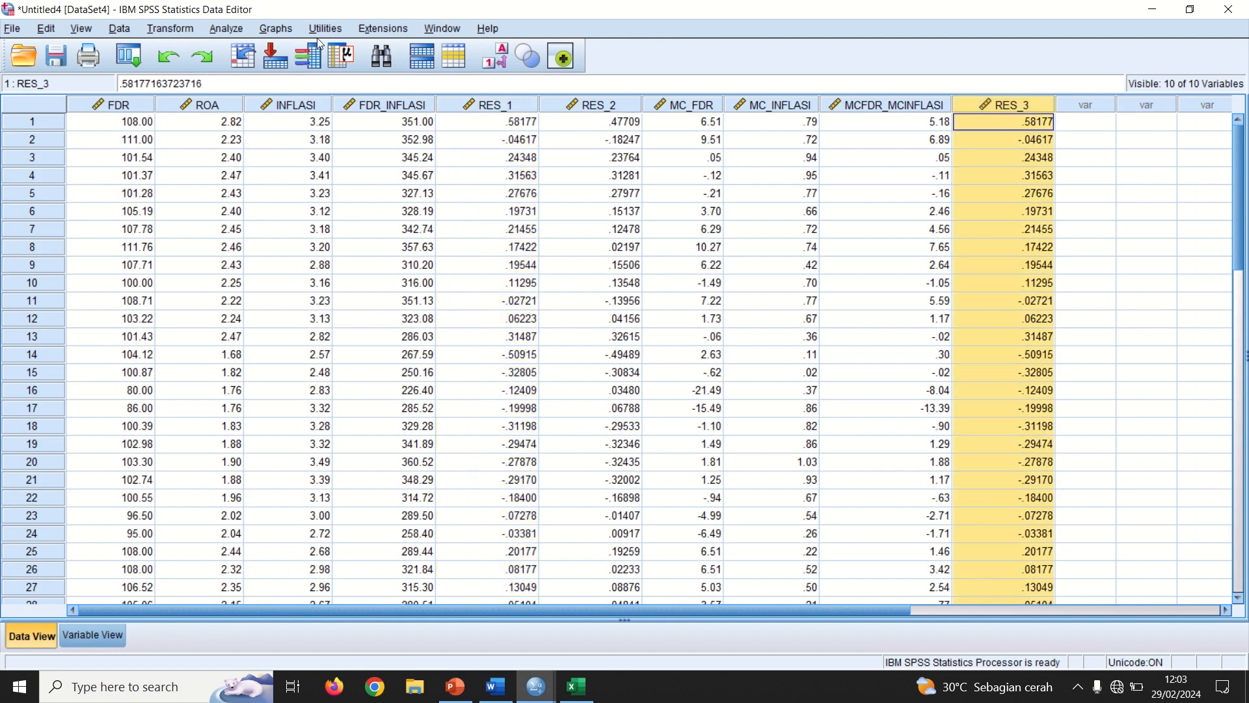
left_click(226, 30)
mouse_move(291, 199)
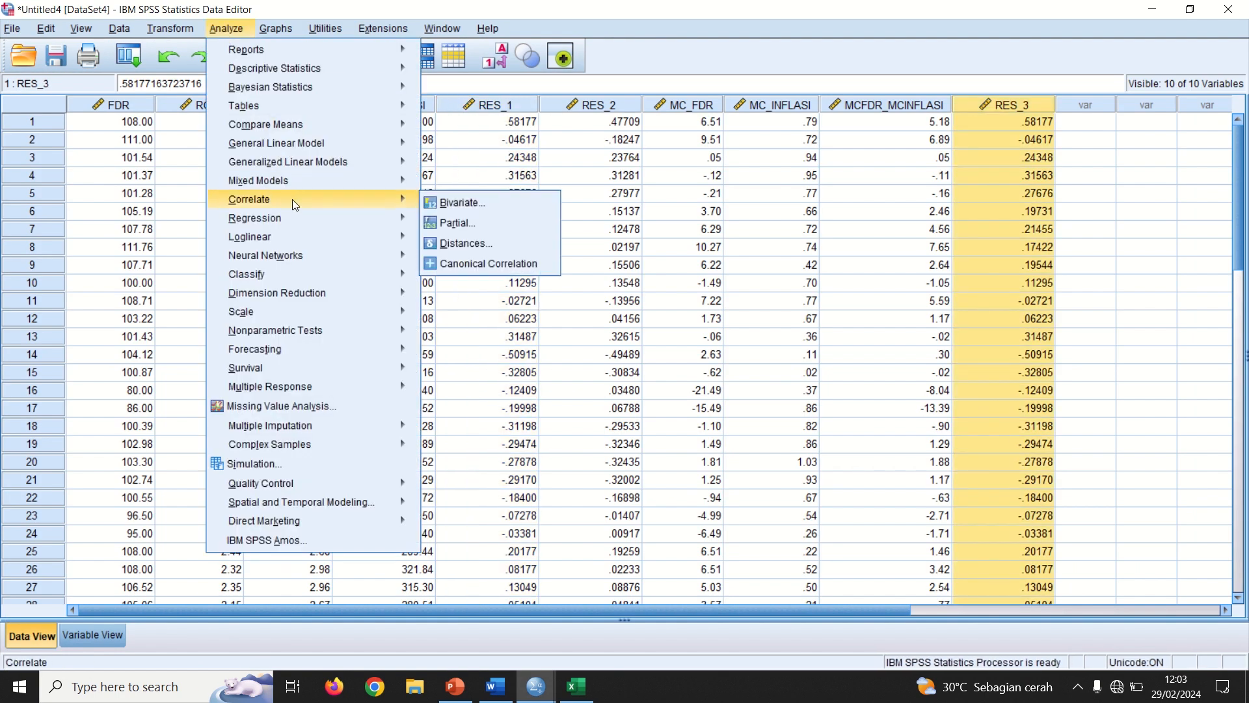
left_click(438, 202)
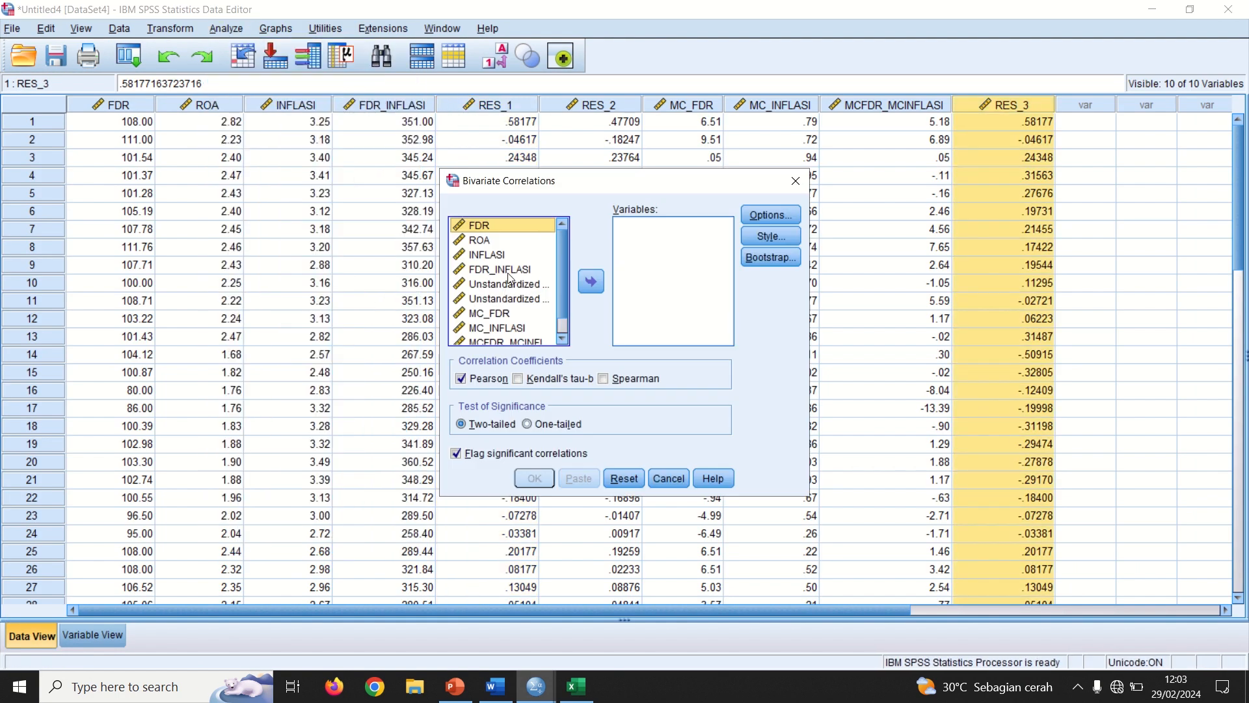
left_click(591, 282)
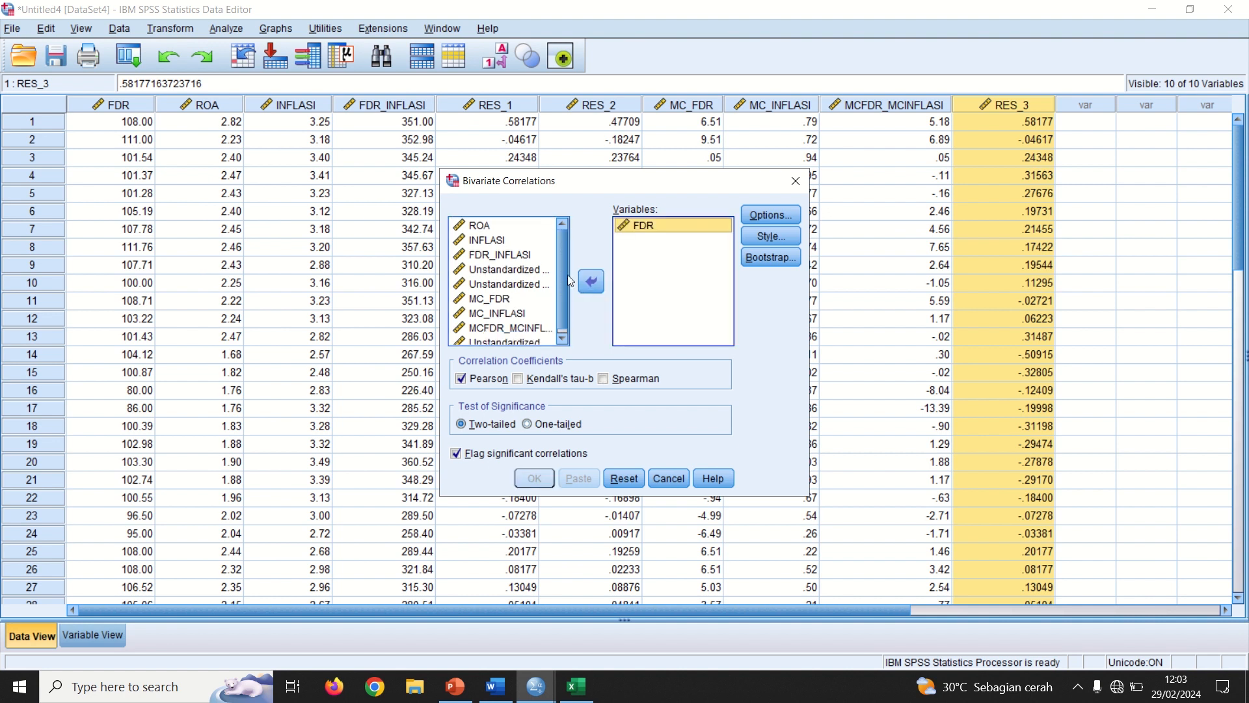
left_click(516, 341)
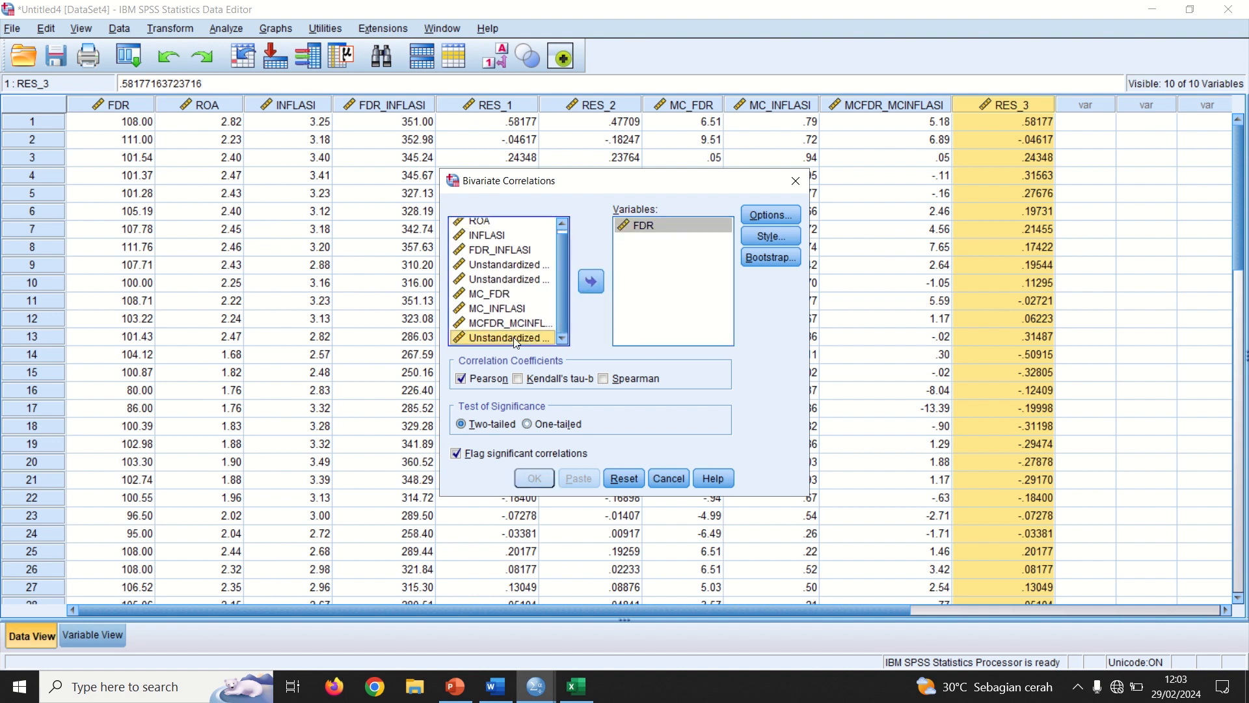
left_click(591, 282)
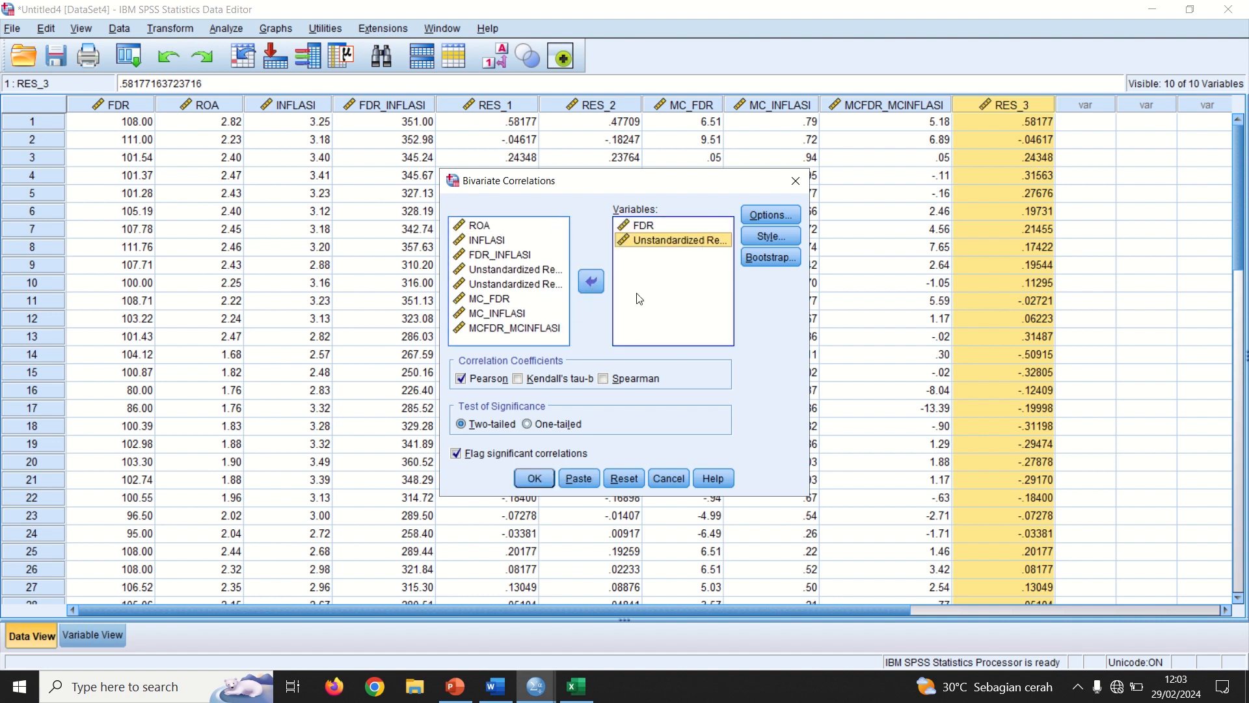
Replace the Pearson coefficient with Spearman and run the two-tailed correlation.
left_click(461, 378)
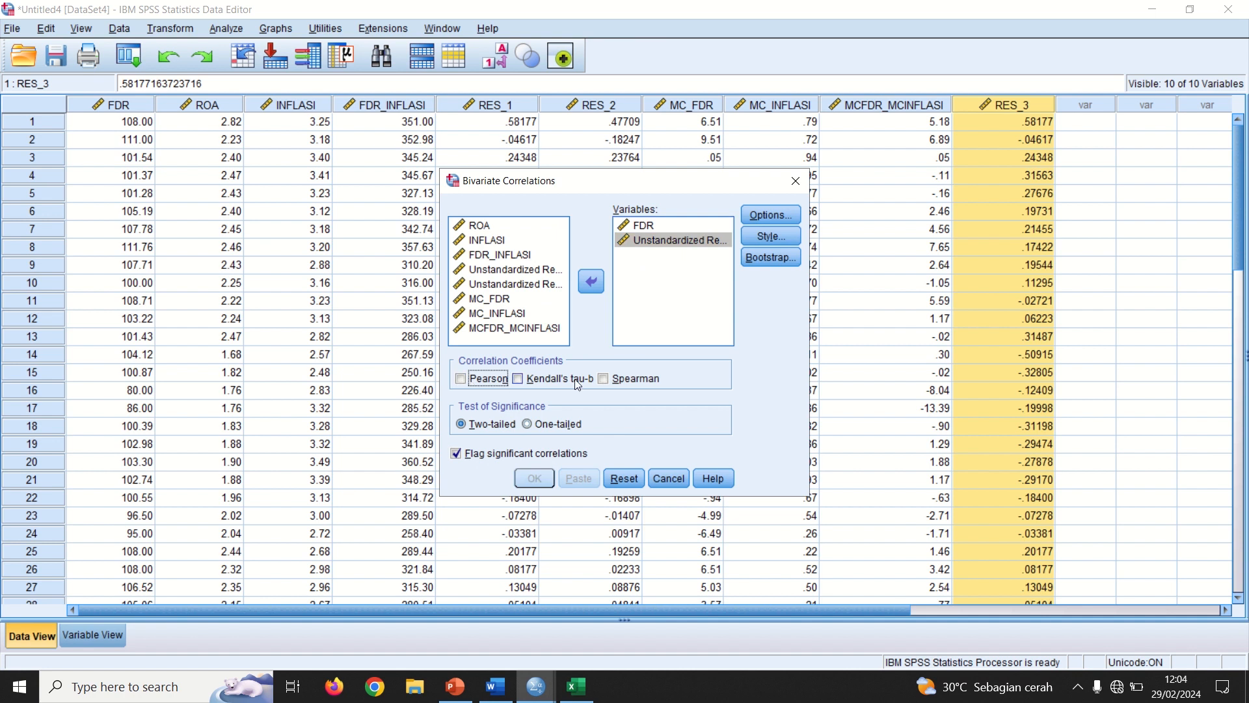
left_click(604, 379)
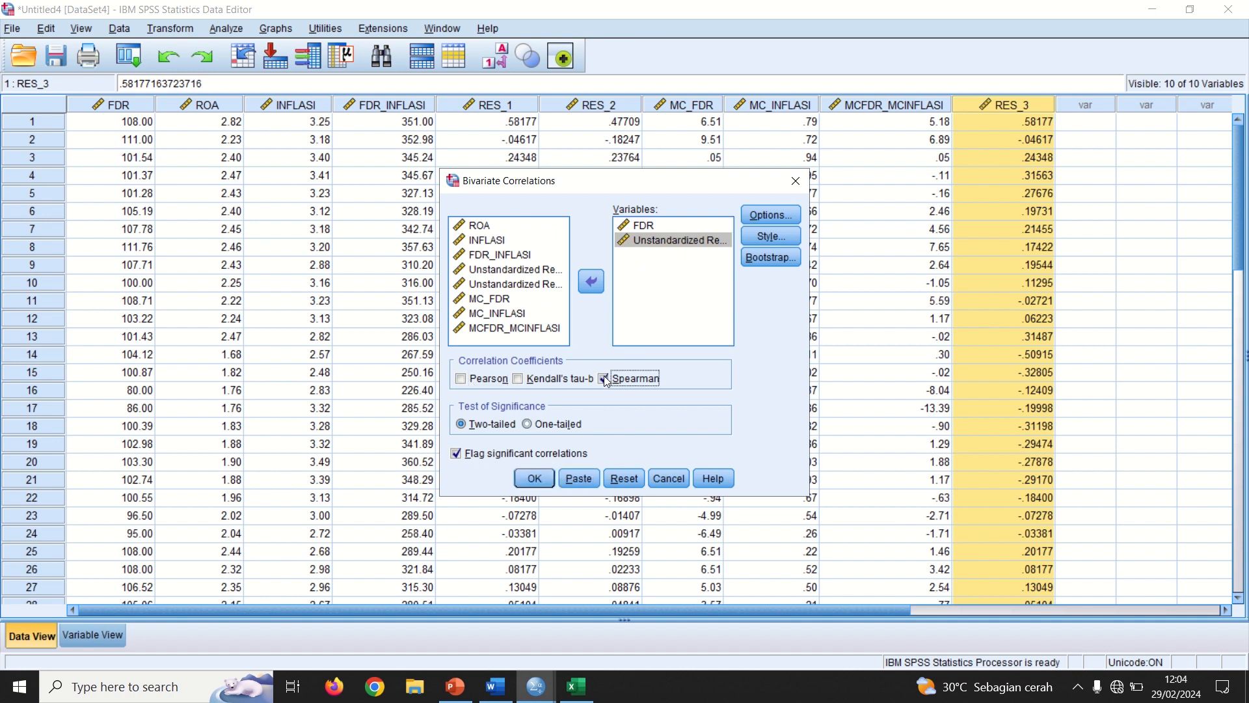
left_click(538, 482)
left_click(493, 538)
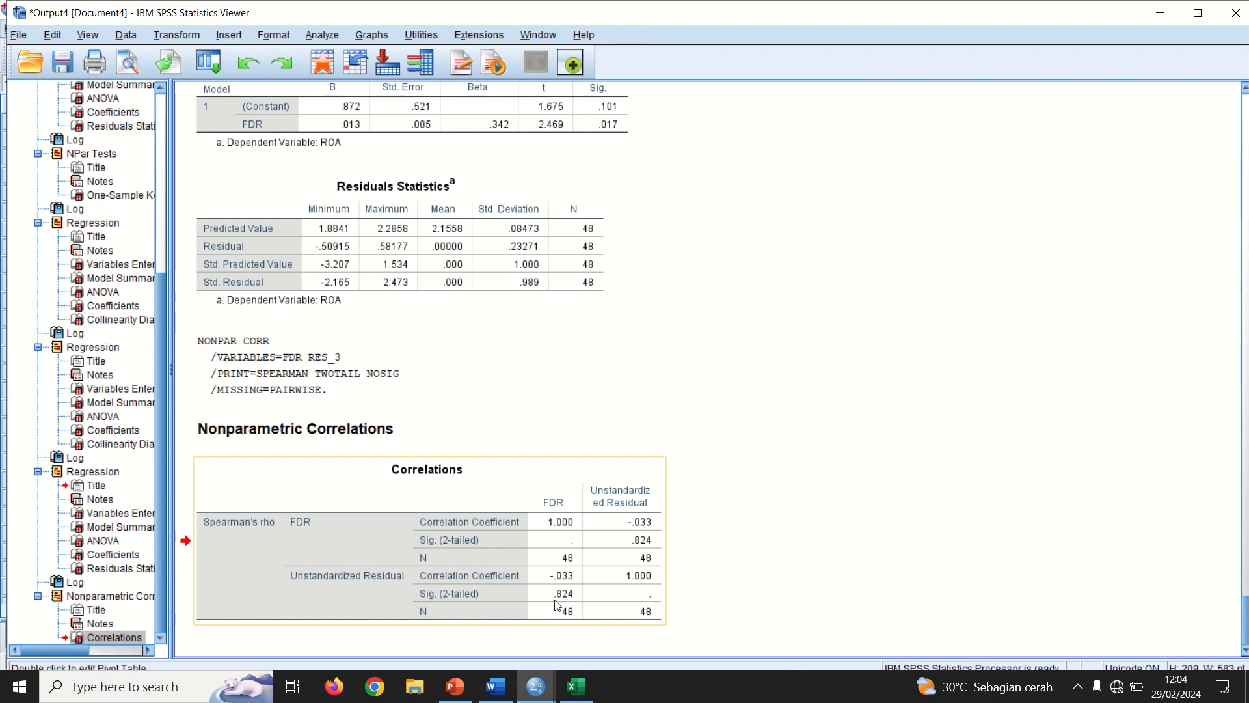
Compare the Spearman significance with the Persamaan 1 FDR value in the Word table and return to the SPSS data set.
left_click(495, 686)
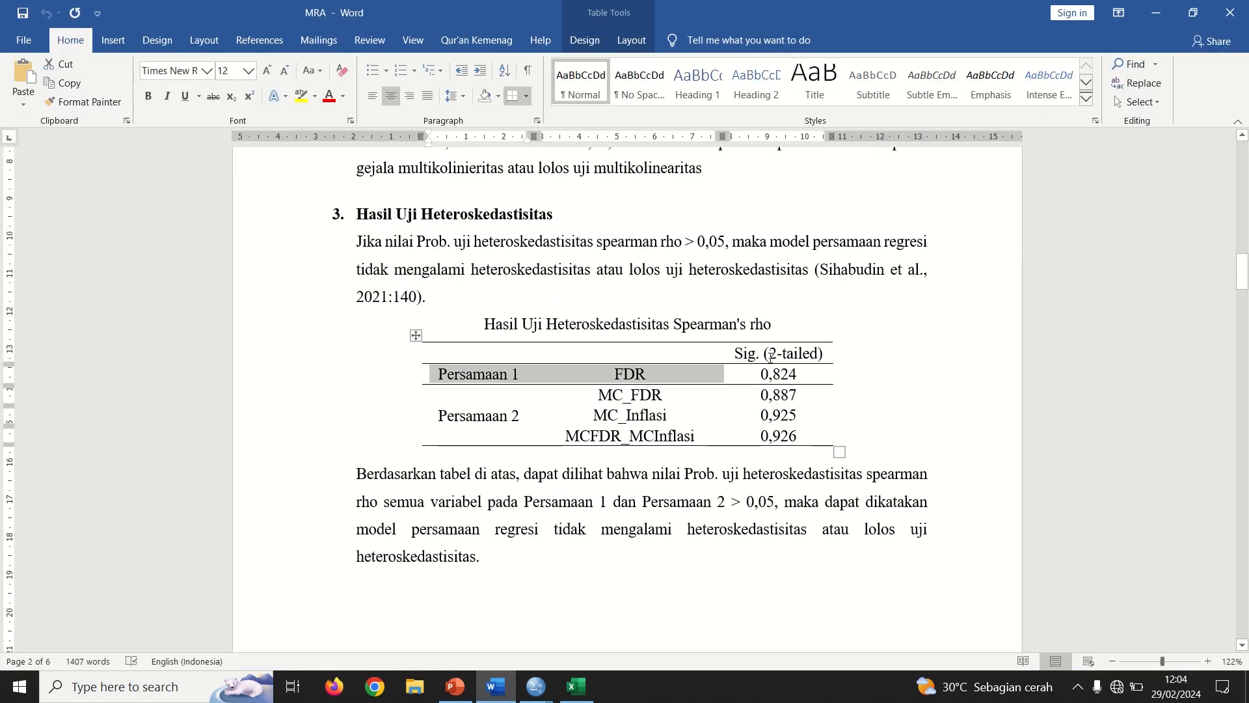
double_click(772, 374)
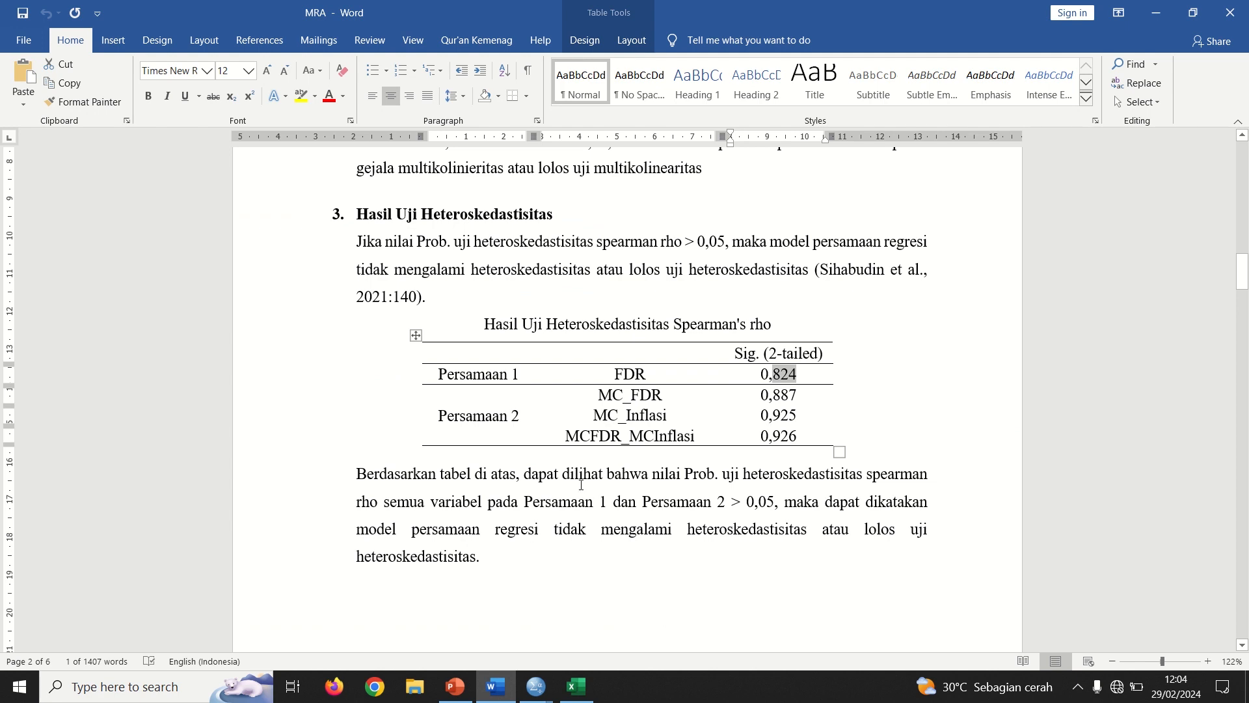
key("alt+Tab")
key("alt+Tab")
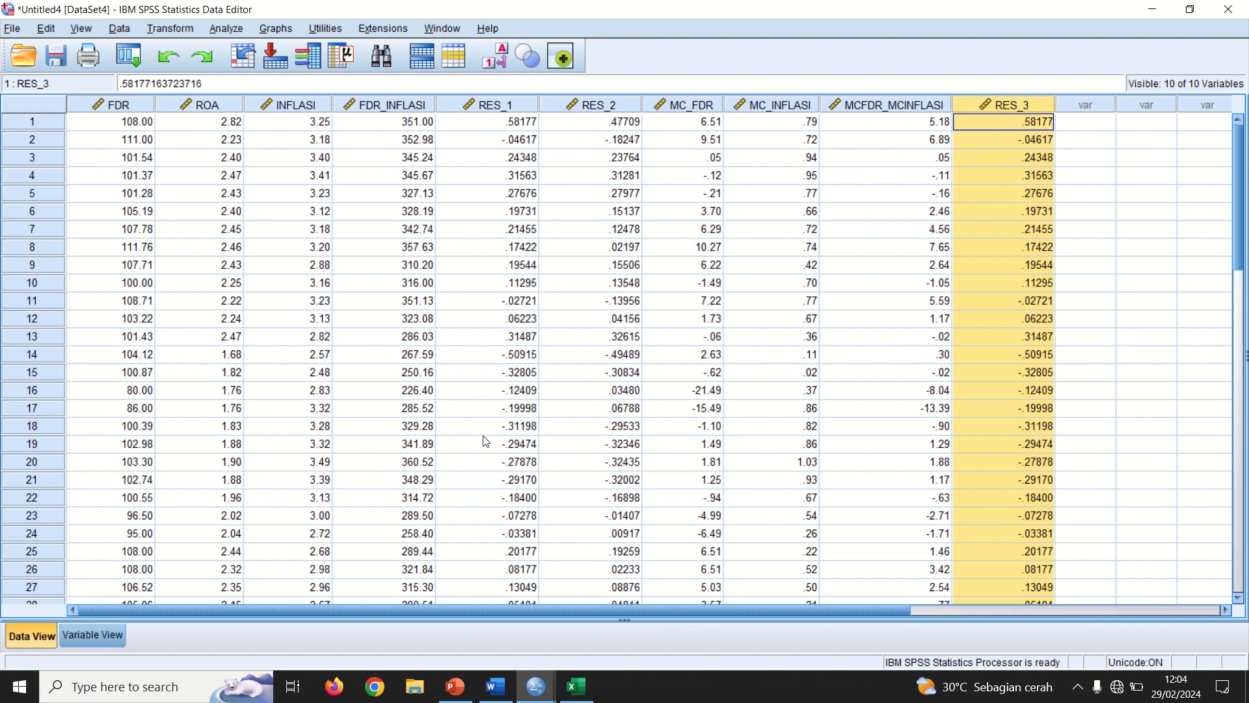
Replace FDR with MC_FDR, MC_INFLASI and MCFDR_MCINFLASI as independents in the linear regression on ROA and run it.
left_click(226, 28)
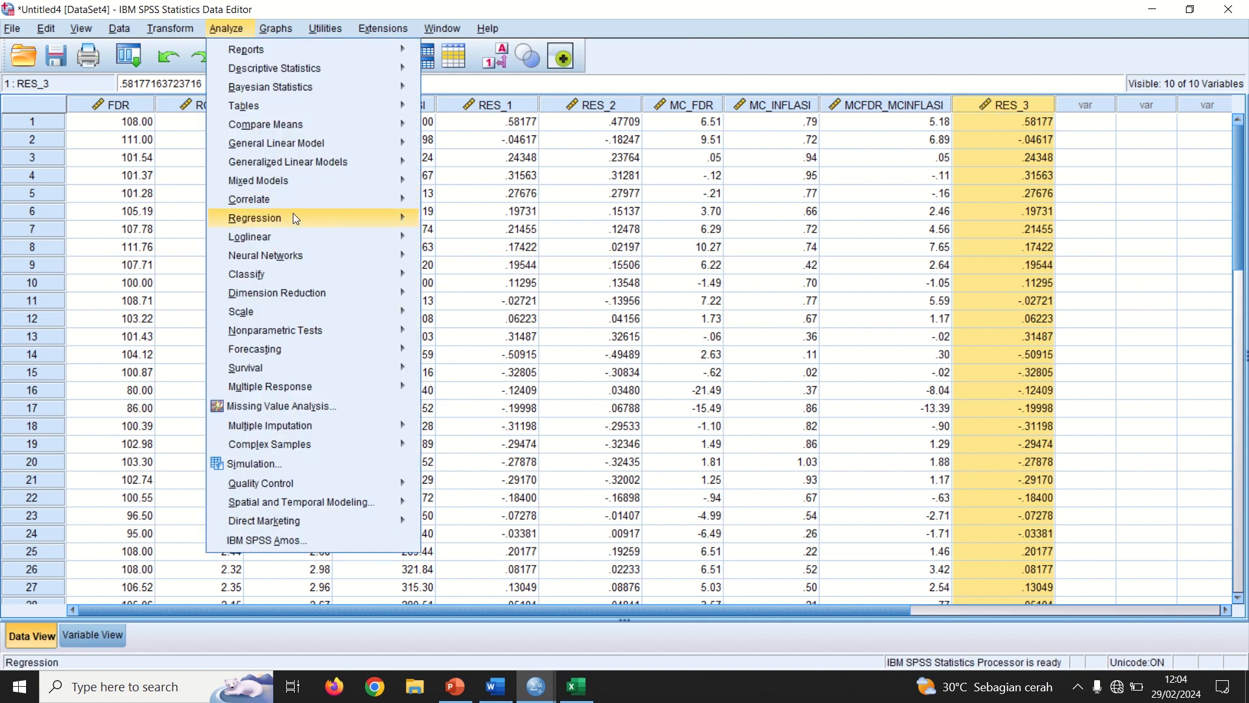
mouse_move(293, 213)
left_click(454, 241)
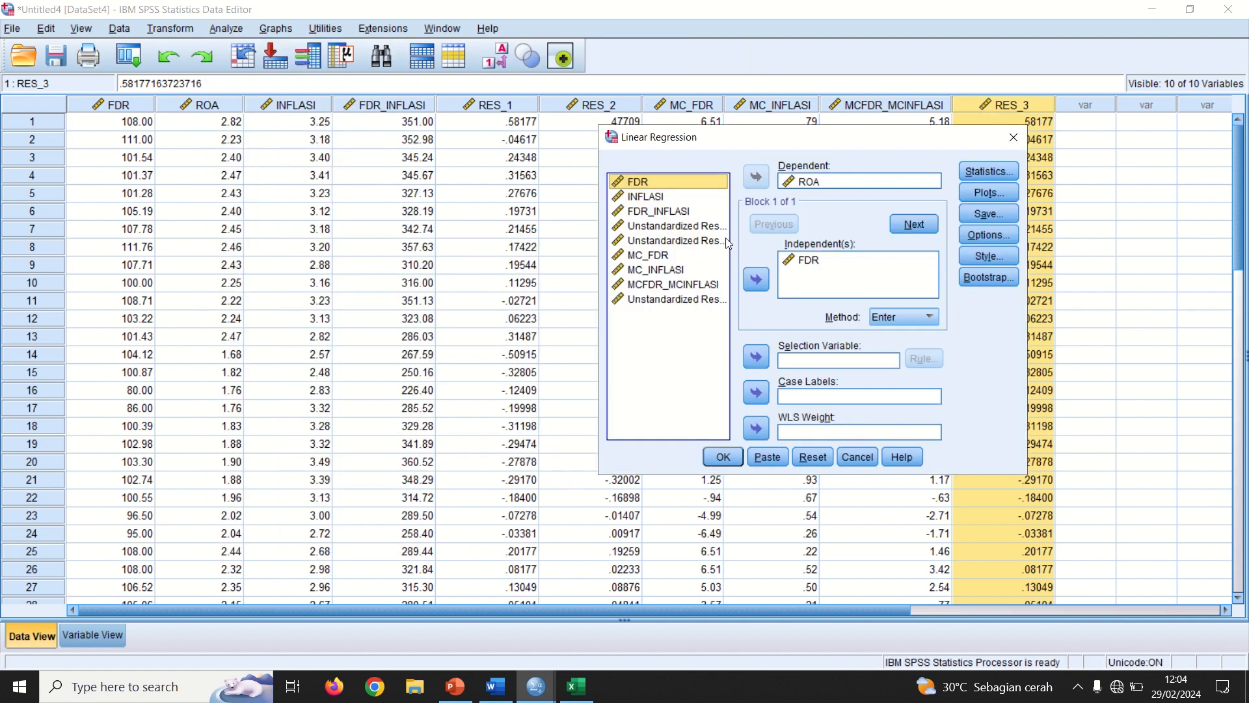
left_click(814, 261)
left_click(756, 281)
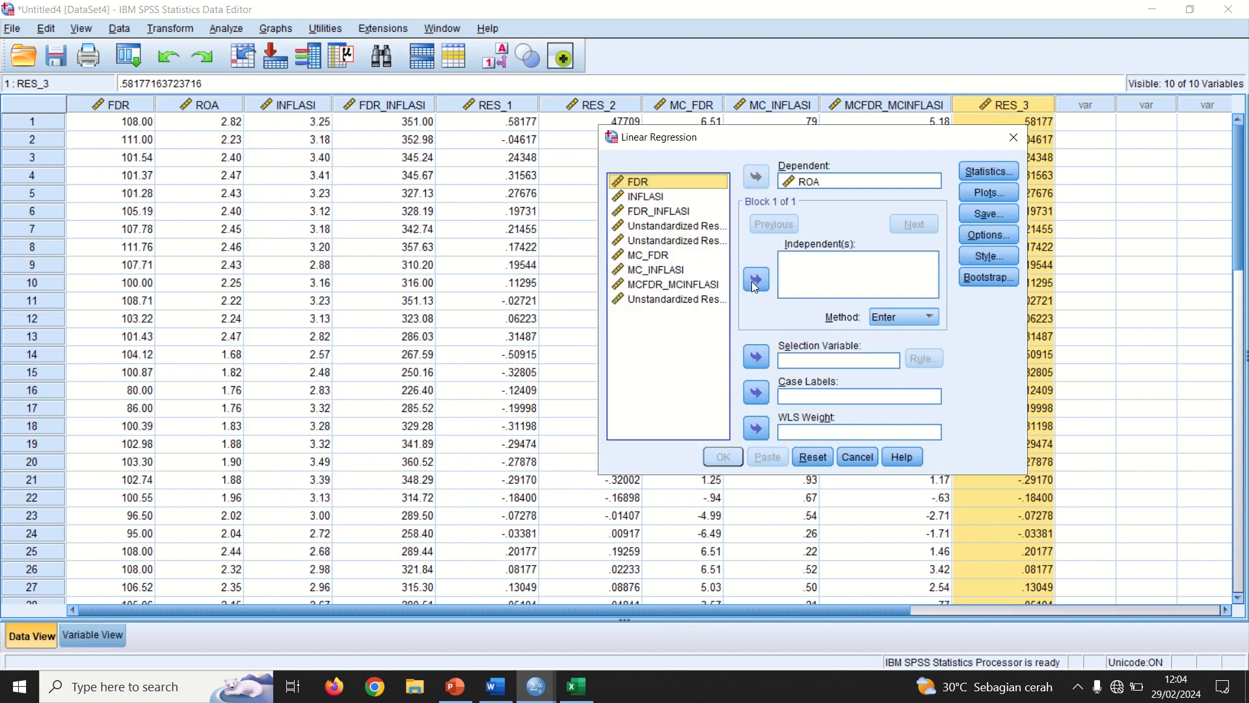
left_click(661, 257)
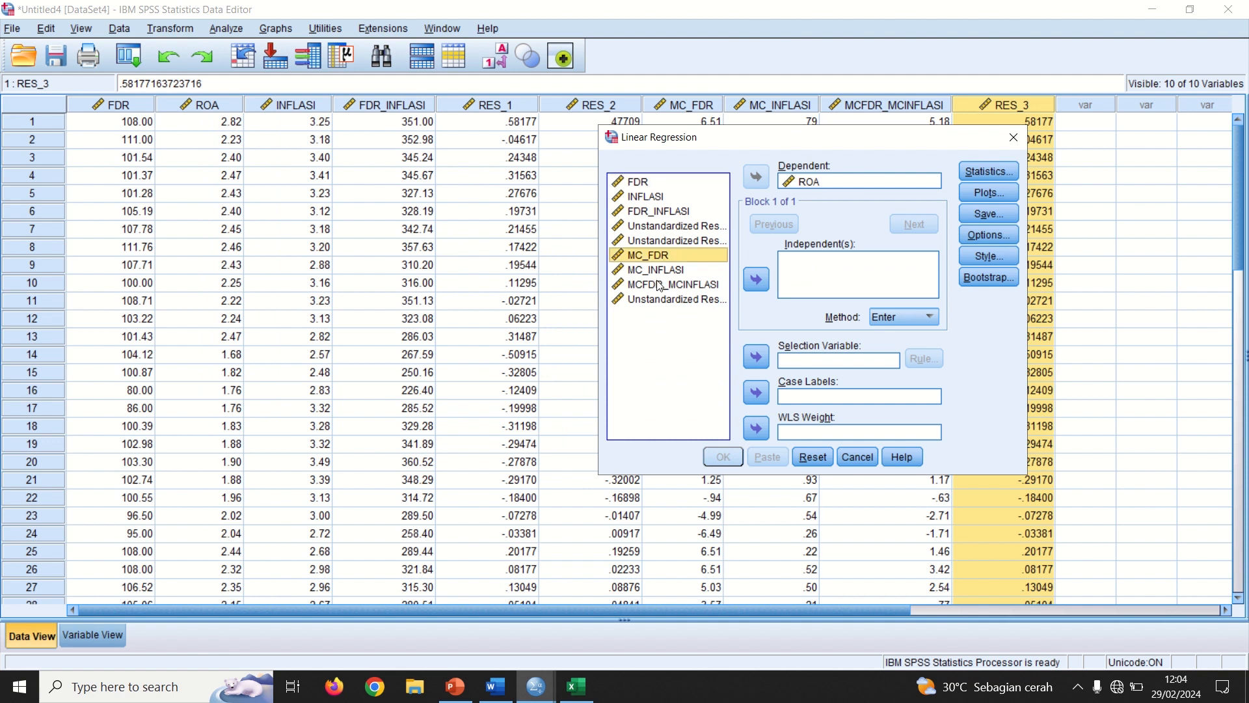
left_click(659, 285, "shift")
left_click(752, 285)
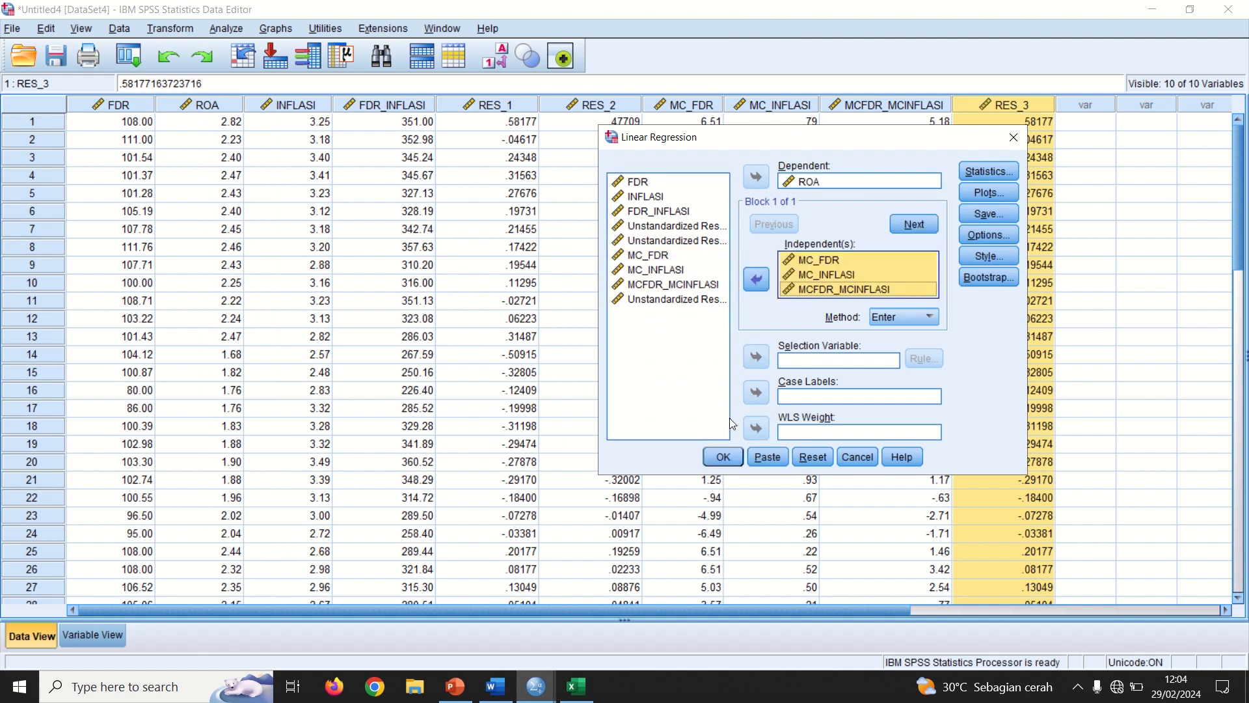
left_click(723, 457)
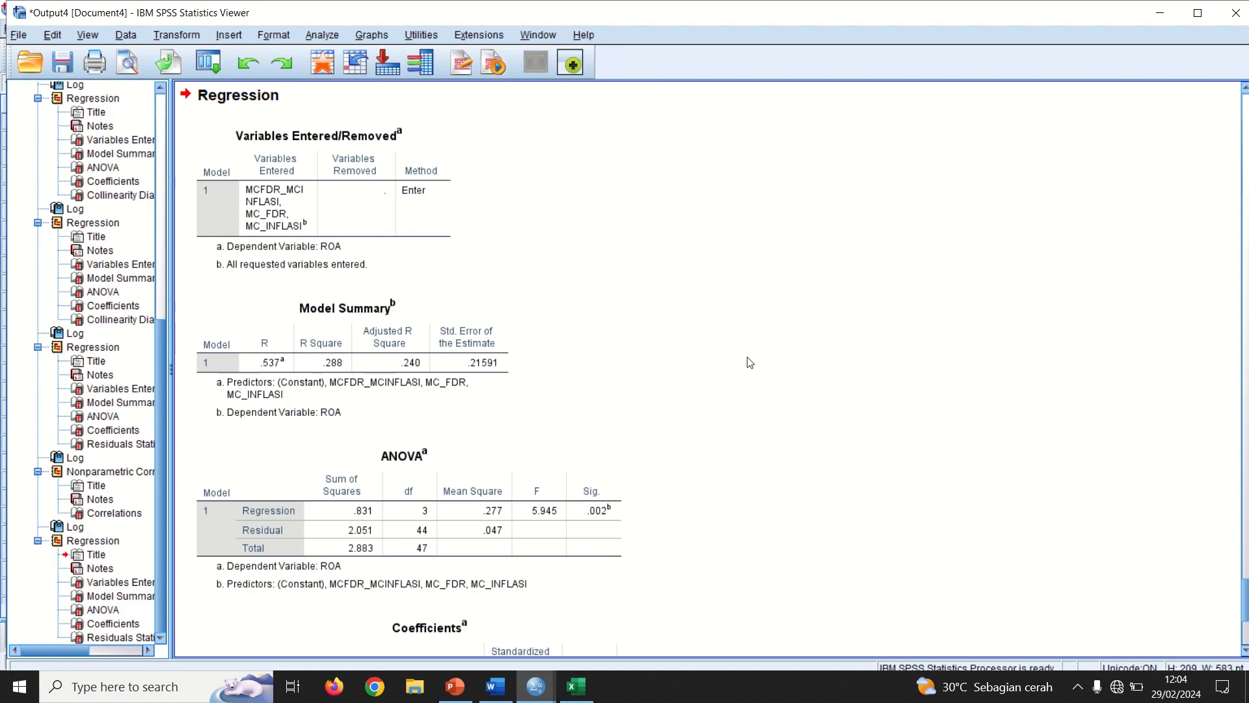
Return to the data set, select the RES_4 column and reset the Bivariate Correlation setup to its defaults.
key("alt+Tab")
left_click(1119, 106)
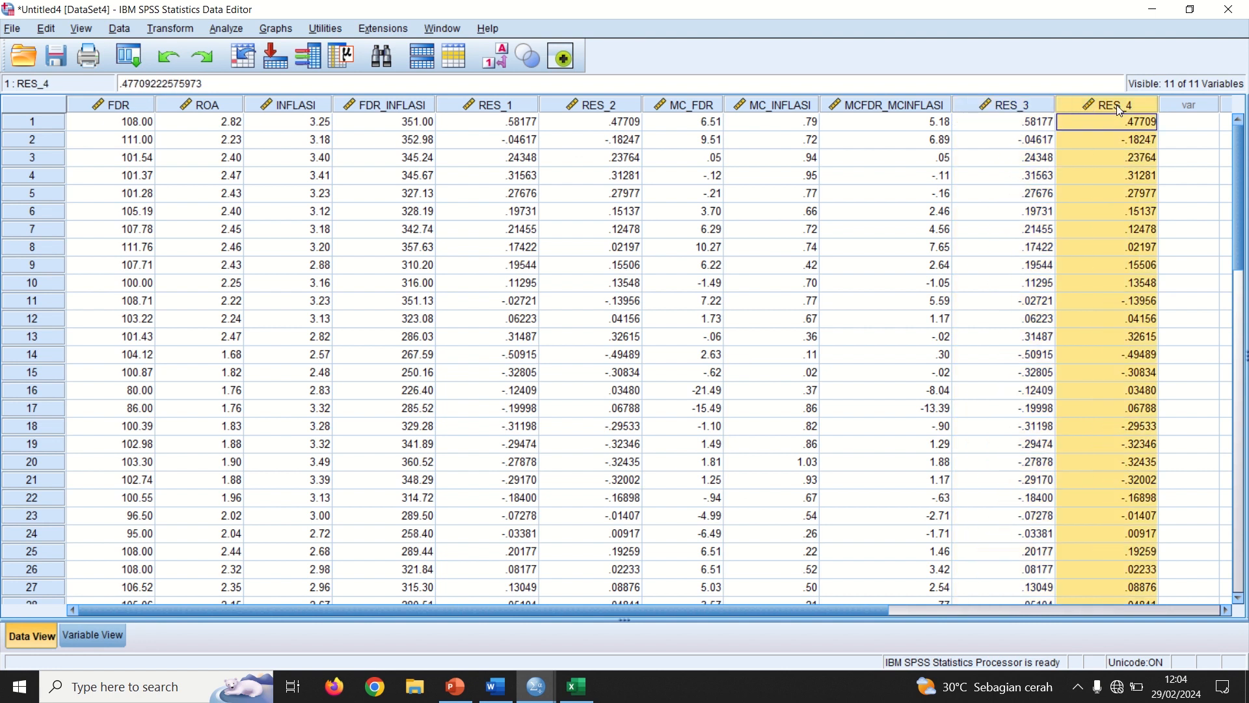
left_click(226, 29)
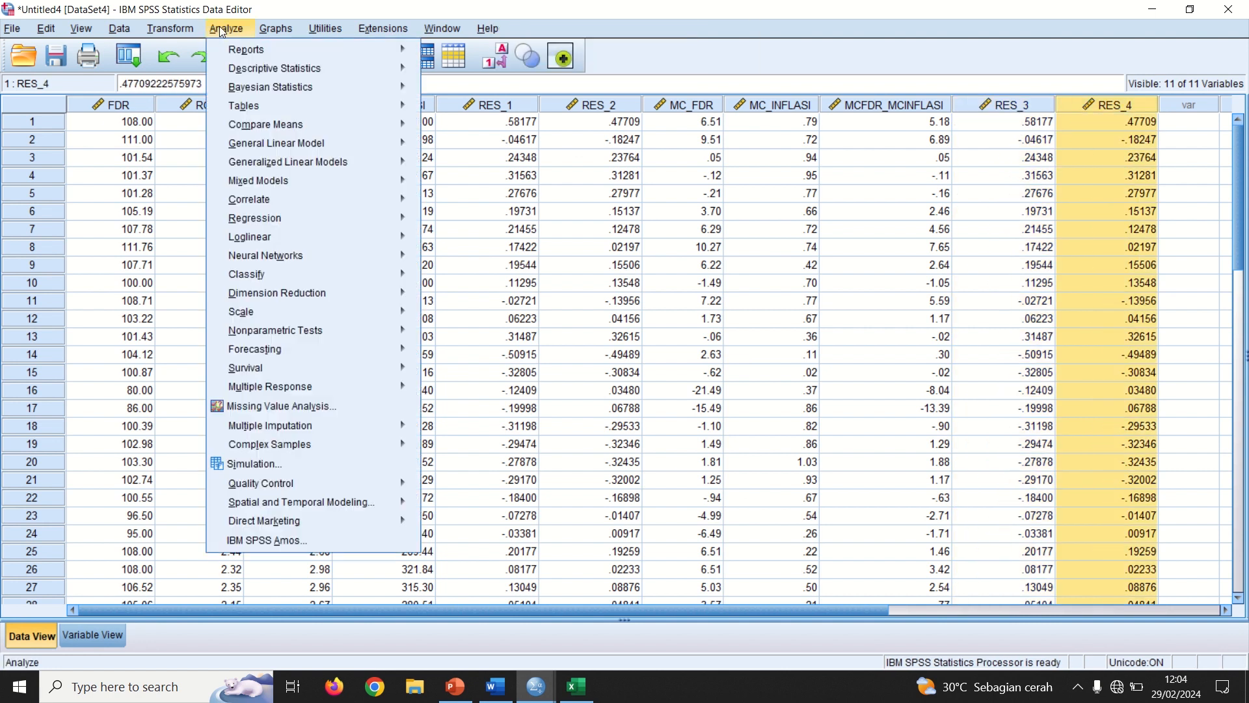
mouse_move(276, 199)
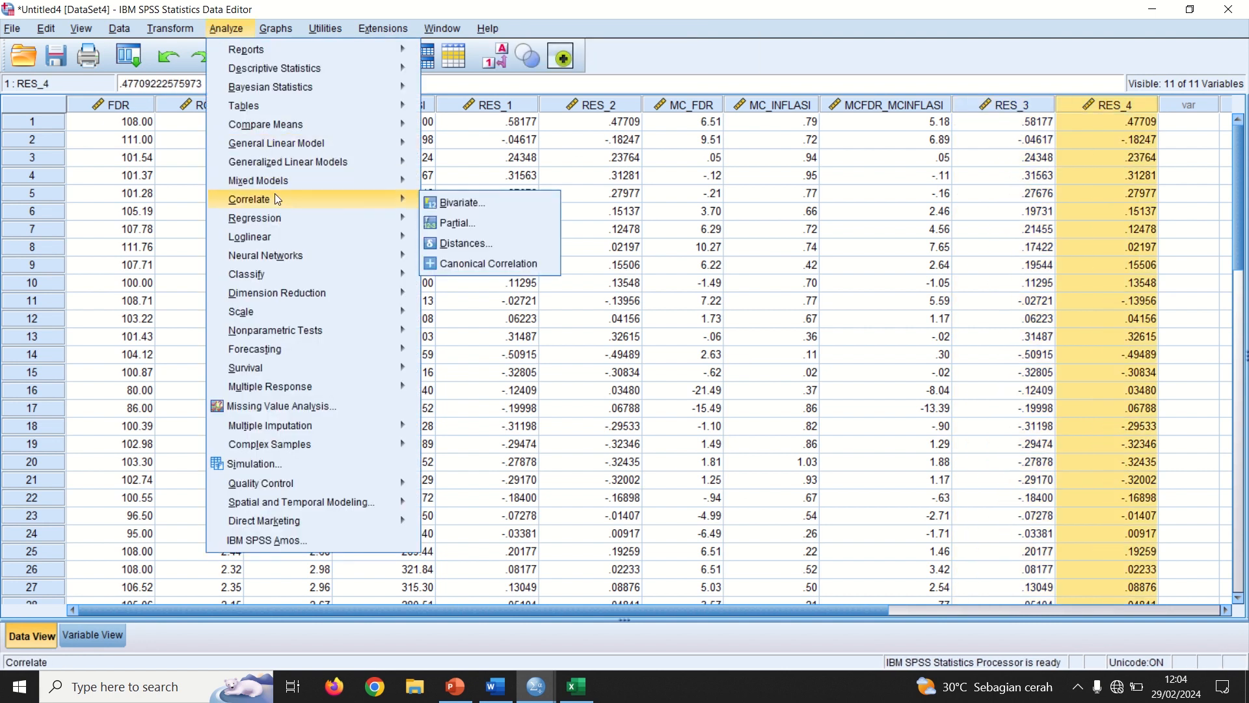
left_click(454, 206)
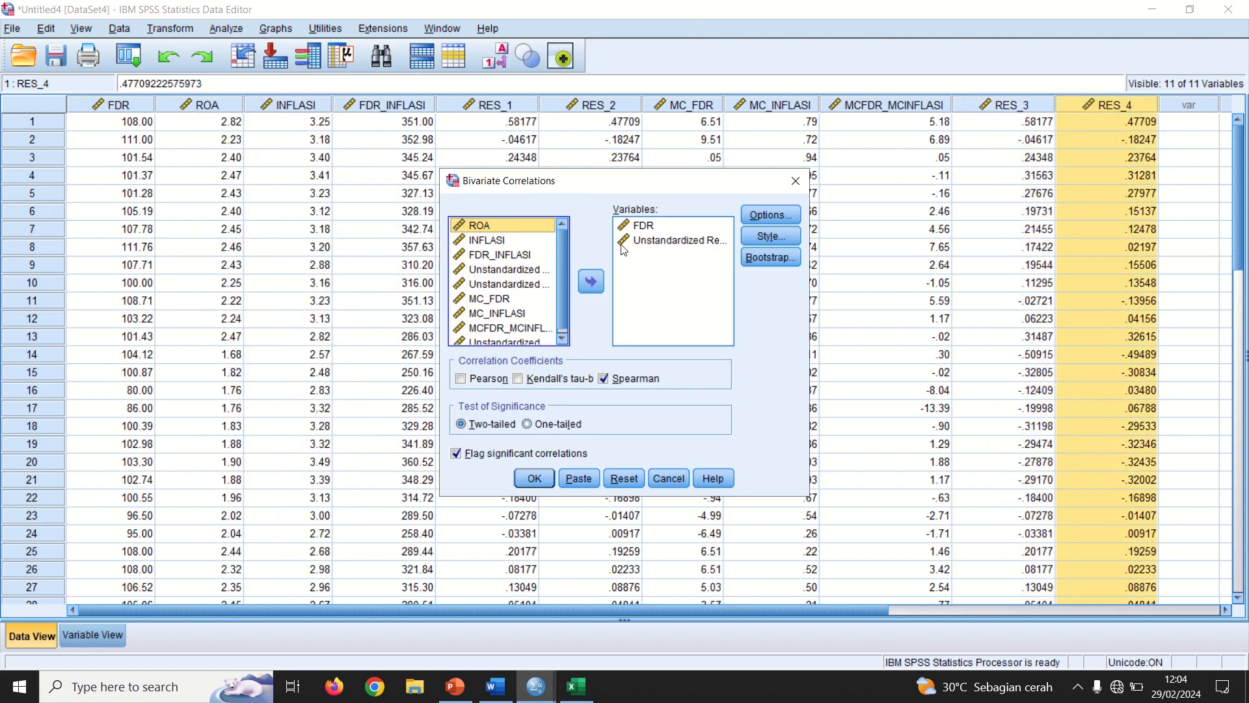
left_click(669, 282)
left_click(624, 478)
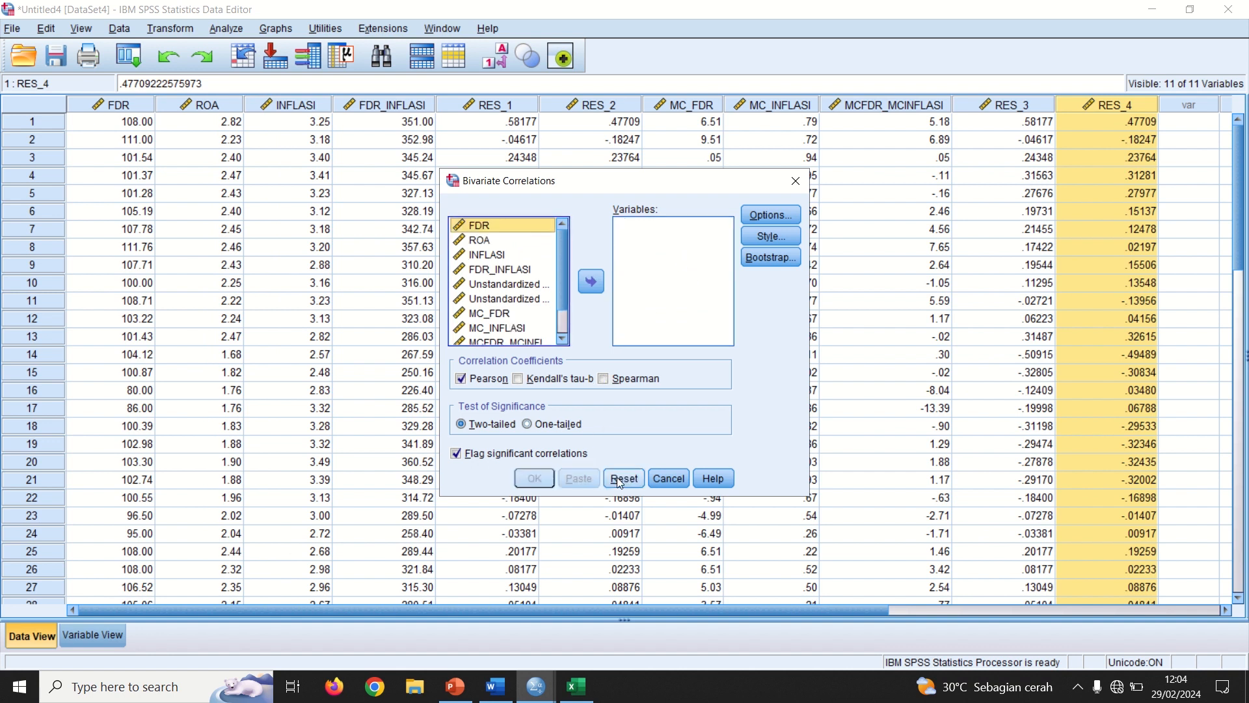
Add MC_FDR, MC_INFLASI, MCFDR_MCINFLASI and the most recent unstandardized residual, RES_4, to the correlation variables.
scroll(563, 277, "down", 1)
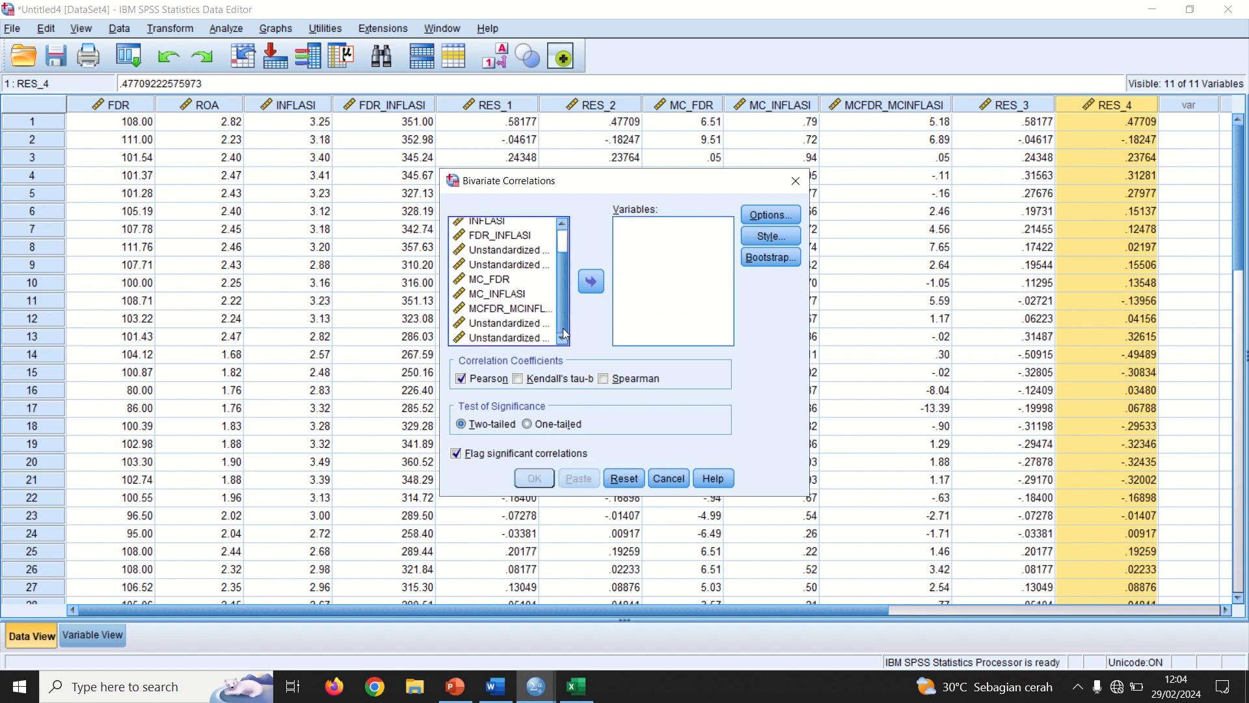
left_click(504, 280)
left_click(501, 309, "shift")
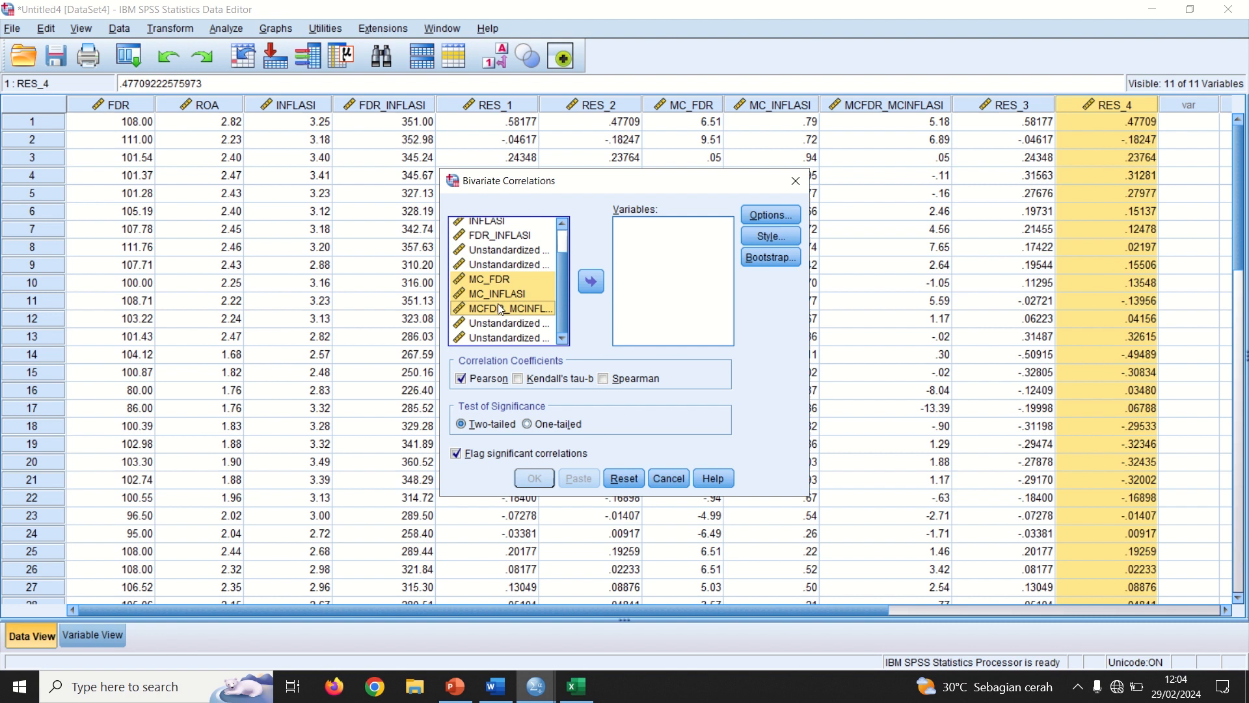
left_click(597, 290)
left_click(515, 332)
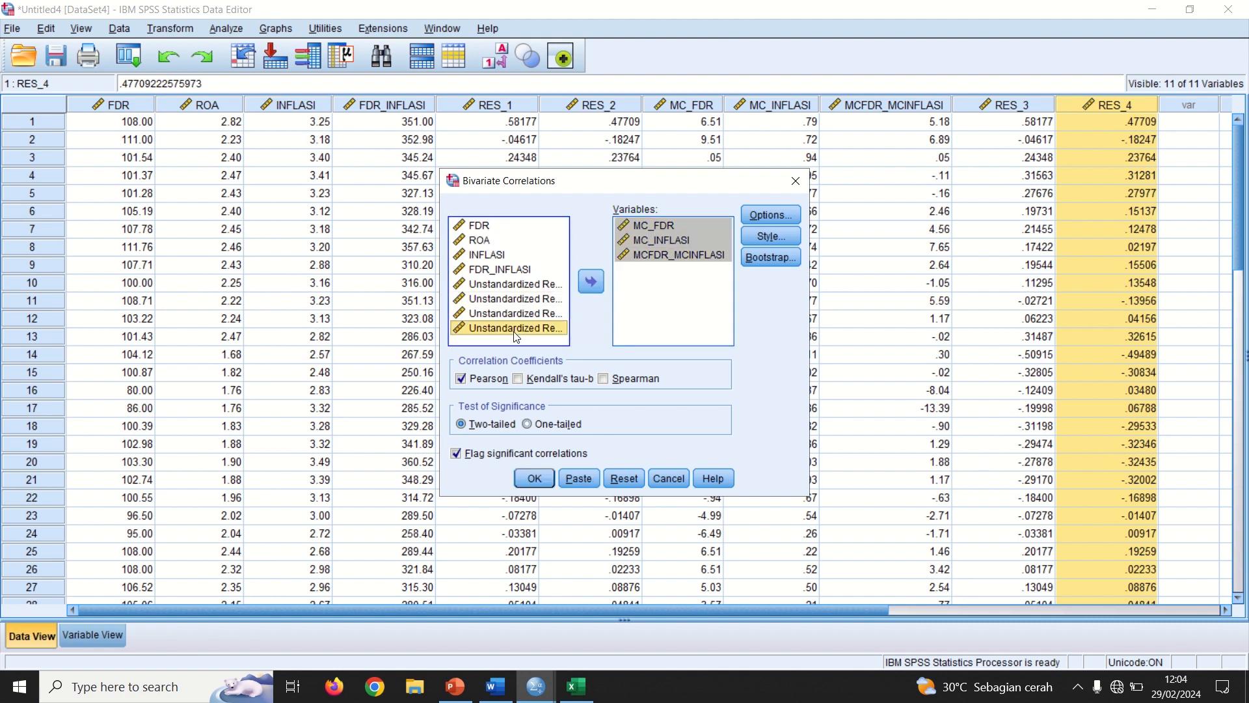
left_click(579, 286)
Use Spearman instead of Pearson as the coefficient and run the two-tailed correlation for equation 2.
left_click(485, 378)
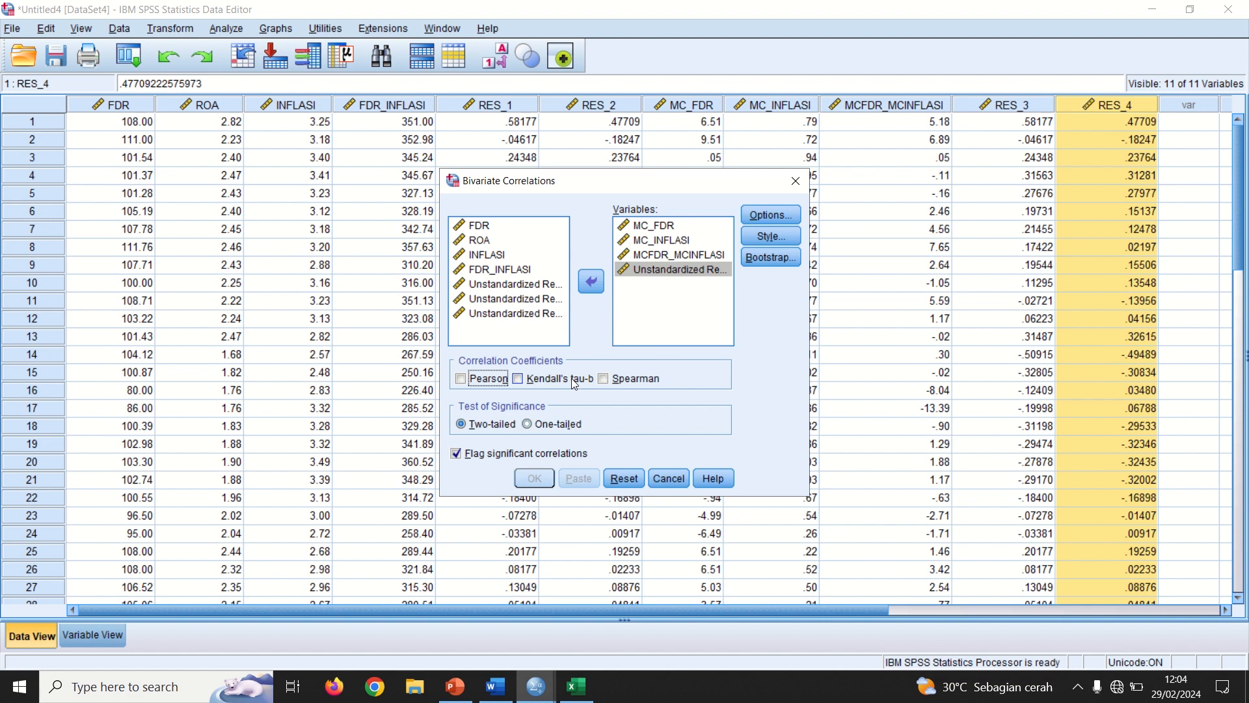
left_click(619, 379)
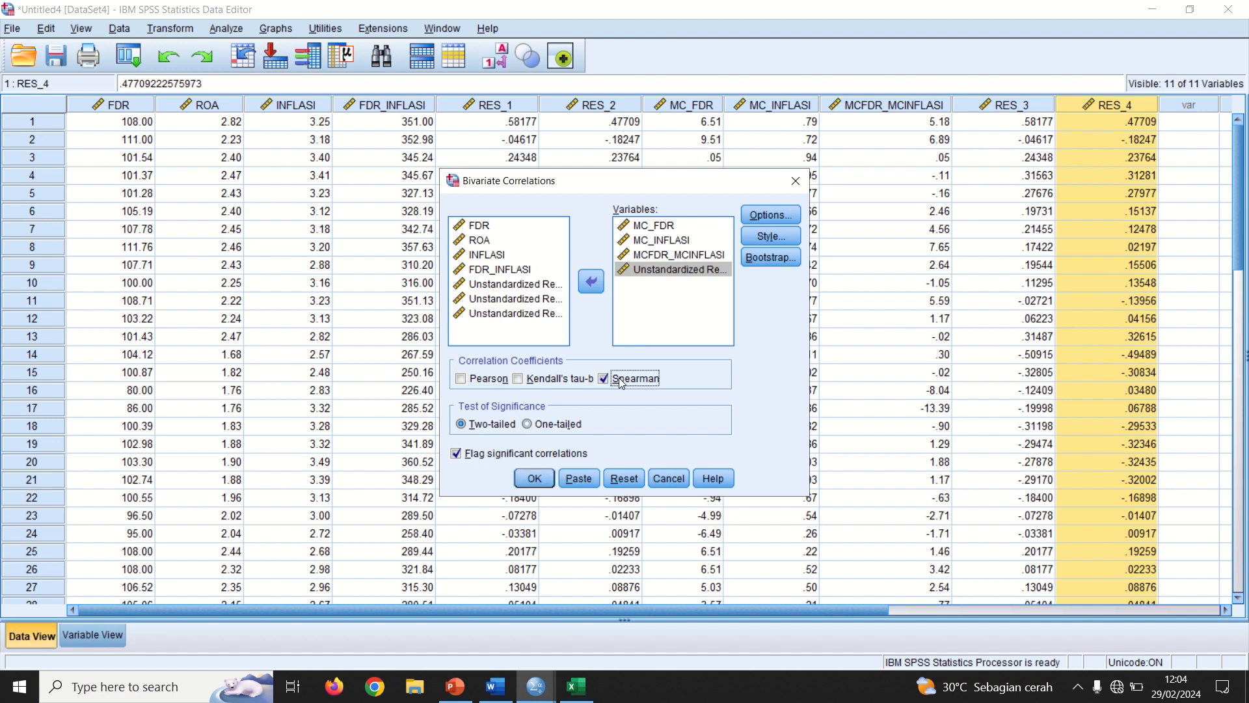
left_click(540, 468)
Compare the residual's Spearman significance values with the Persamaan 2 rows of the heteroscedasticity table in Word.
left_click(504, 560)
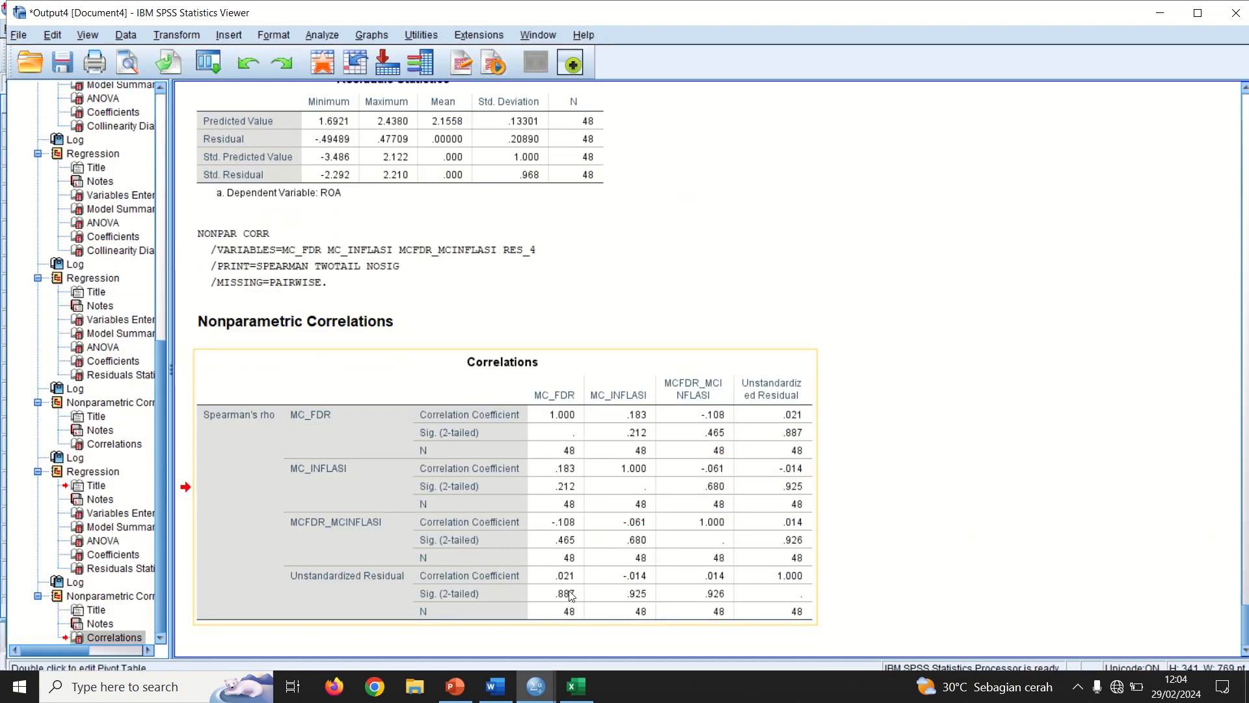
key("alt+Tab")
key("Tab")
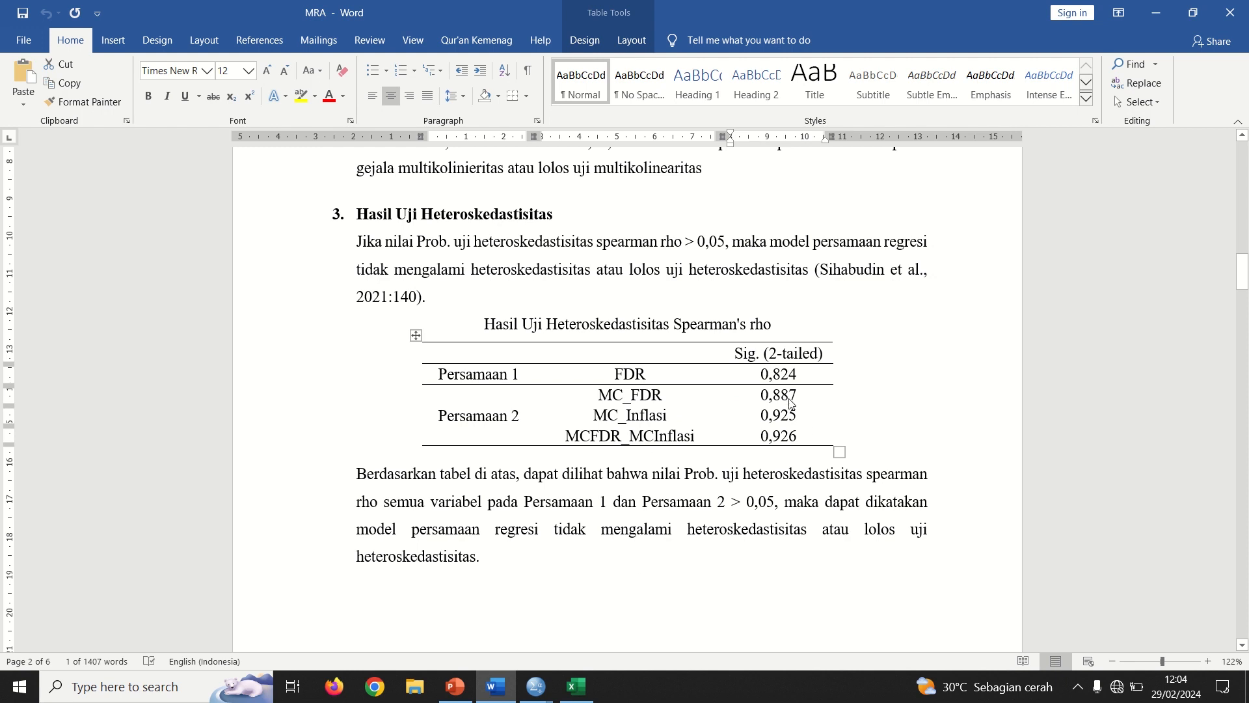
left_click_drag(797, 395, 772, 395)
key("alt+Tab")
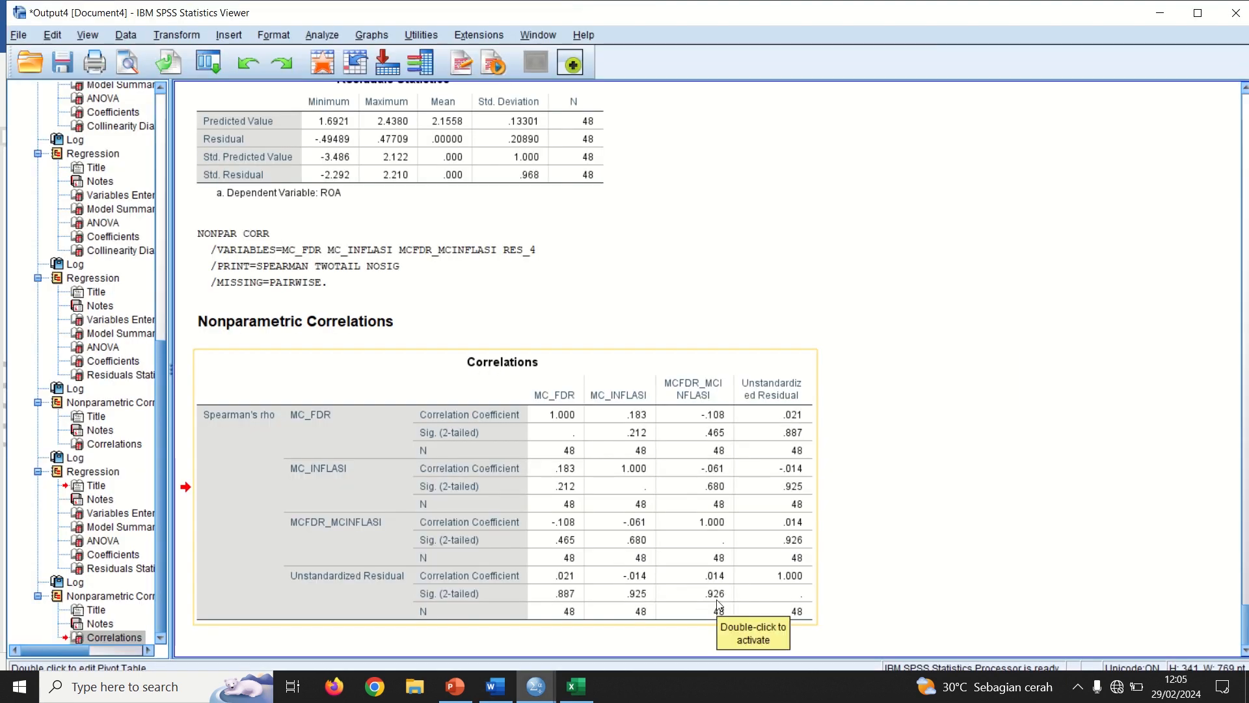
key("alt+Tab")
left_click_drag(789, 437, 773, 436)
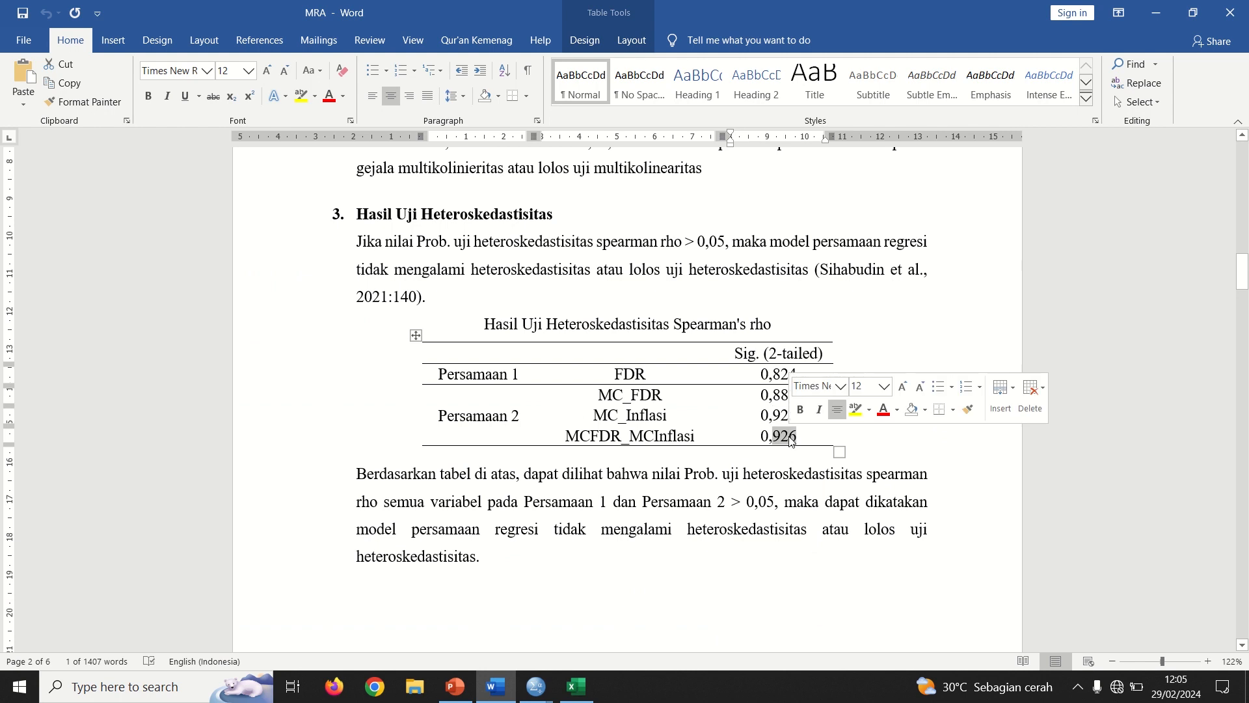
Review the Hasil Uji Autokorelasi section with its Durbin-Watson table in Word and return to the SPSS data set.
left_click_drag(1244, 275, 1243, 331)
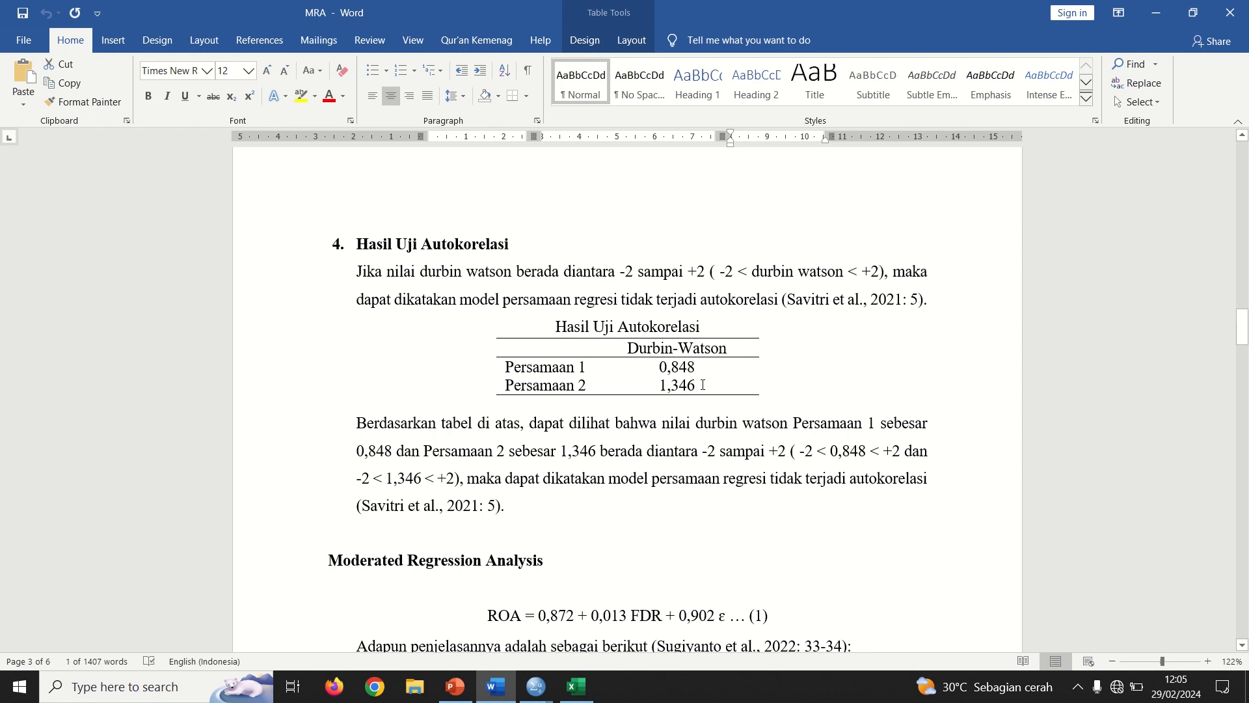
key("alt")
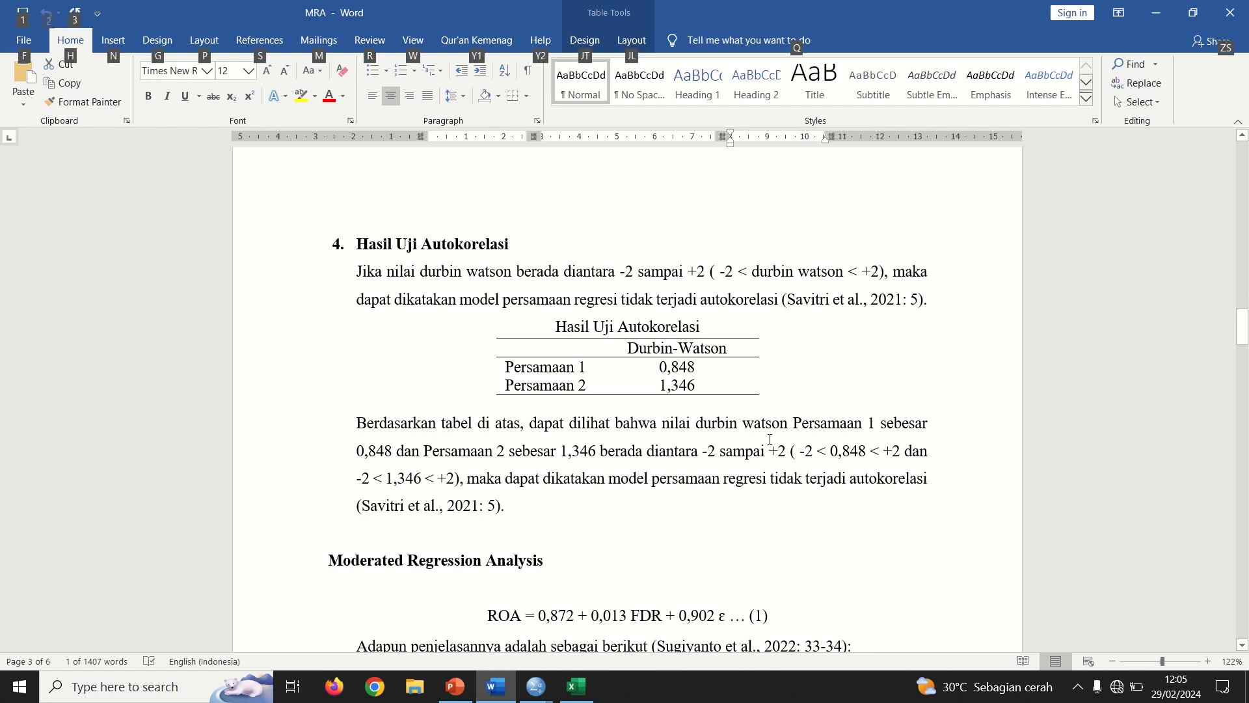
key("alt+Tab")
key("alt+Tab")
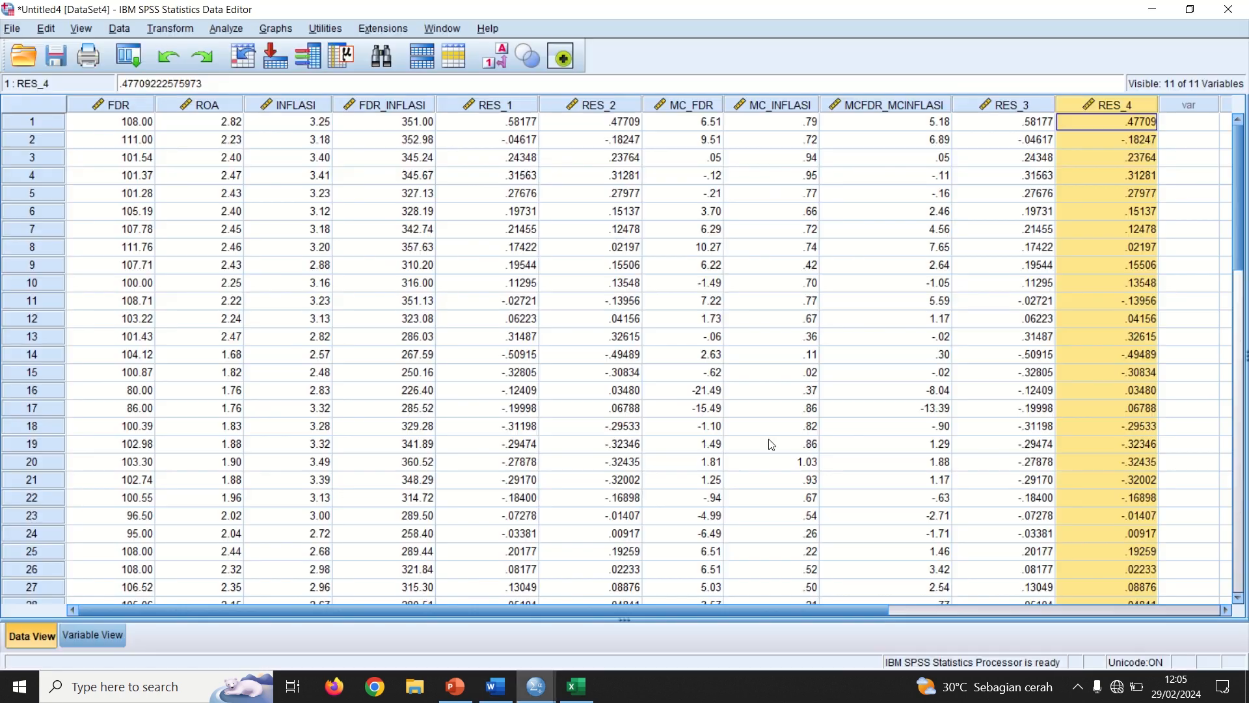
Reset the linear regression setup and assign ROA as the dependent and FDR as the independent variable.
left_click(226, 28)
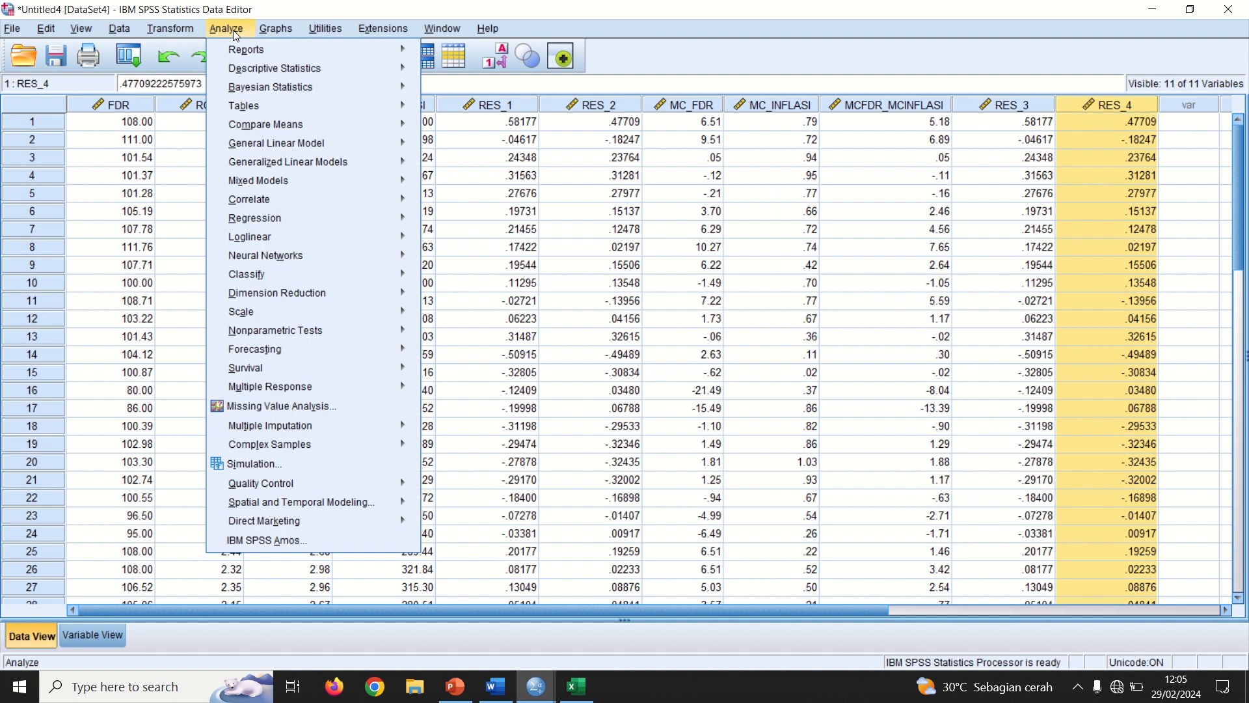
mouse_move(309, 221)
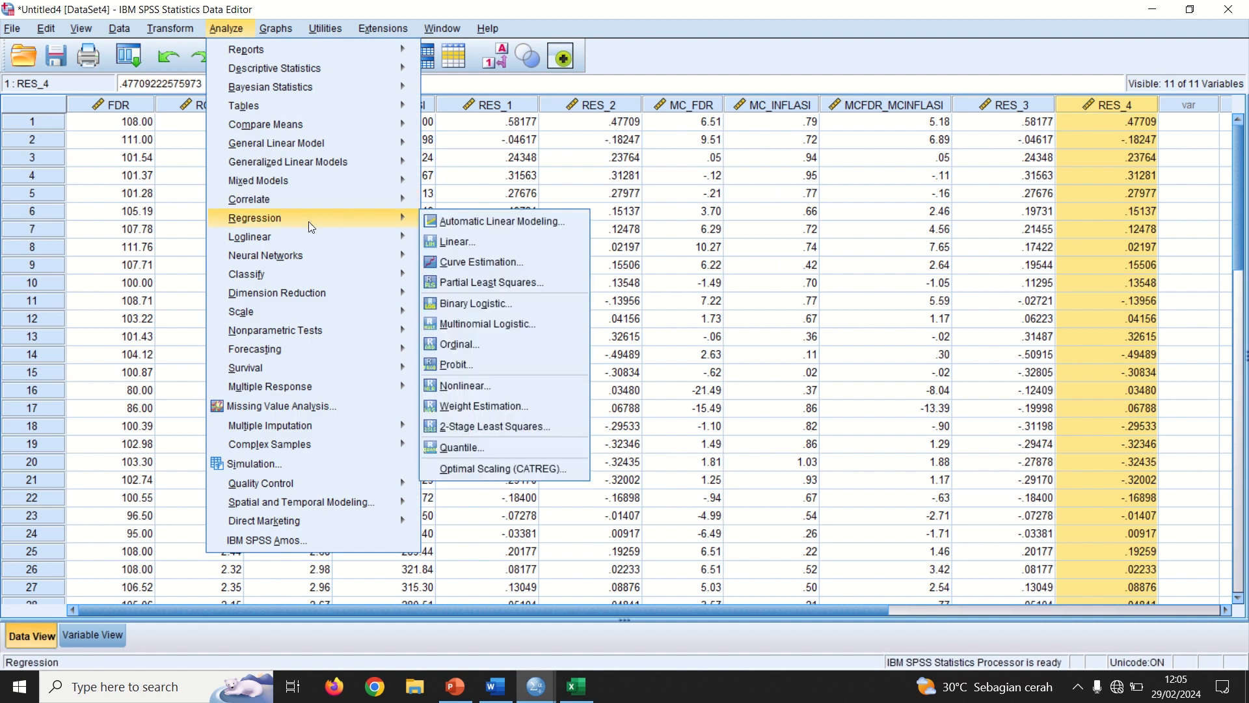
left_click(457, 241)
left_click(813, 456)
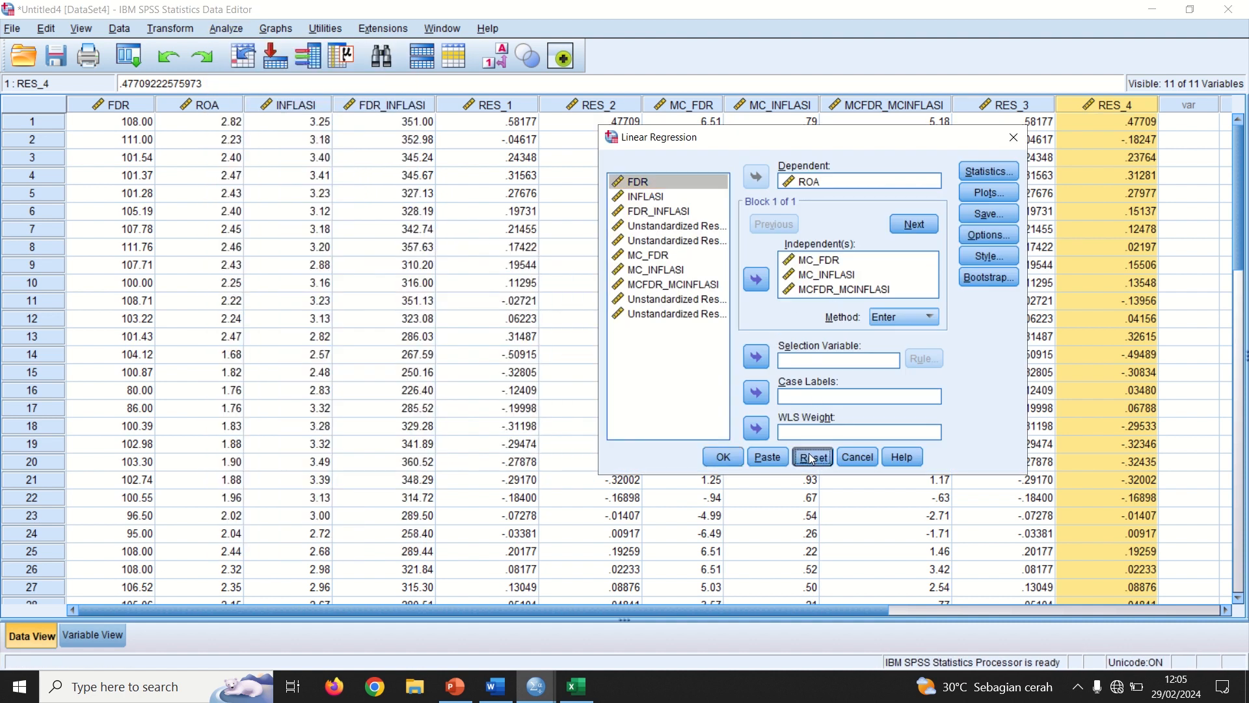
left_click(646, 198)
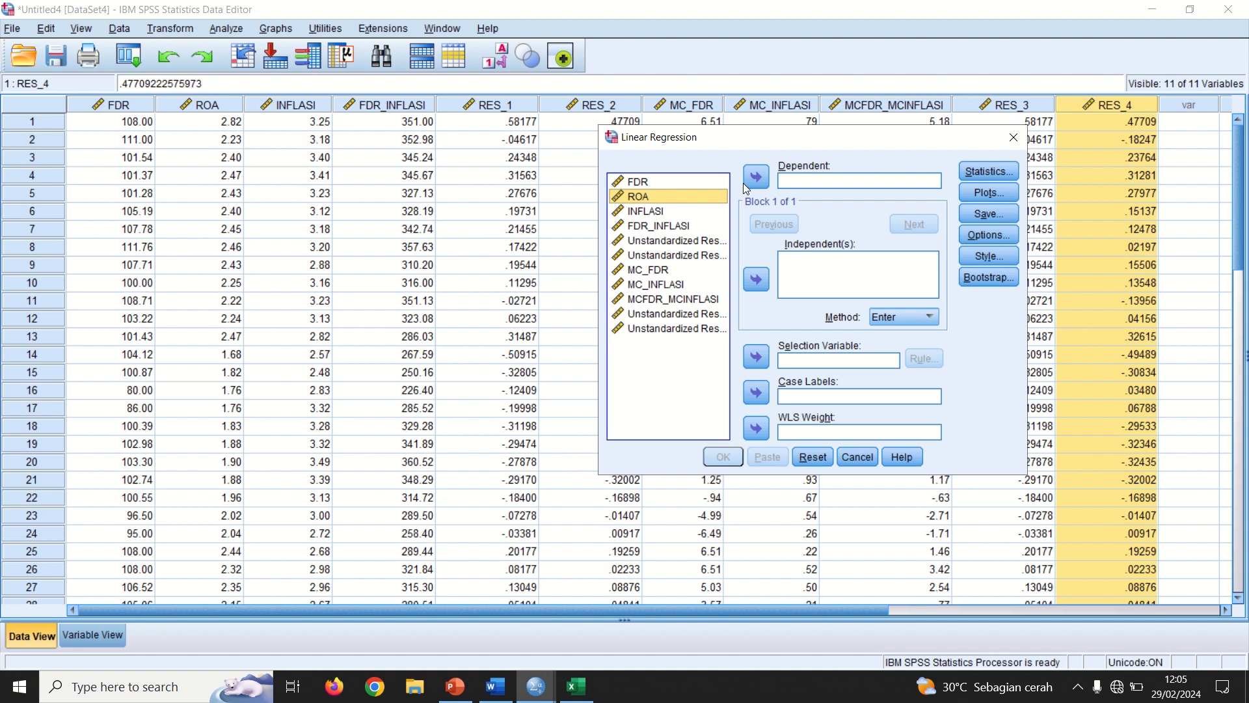
left_click(756, 176)
left_click(650, 182)
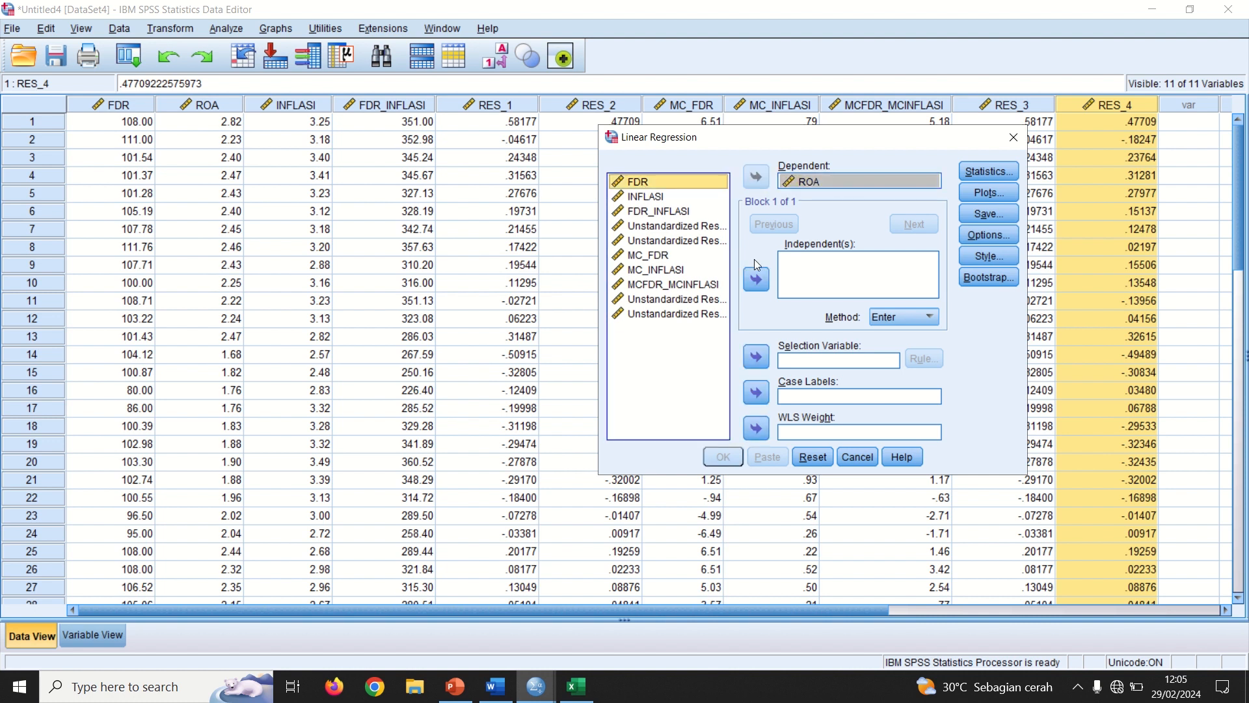
left_click(756, 279)
Include the Durbin-Watson statistic in the regression and run it for equation 1.
left_click(995, 176)
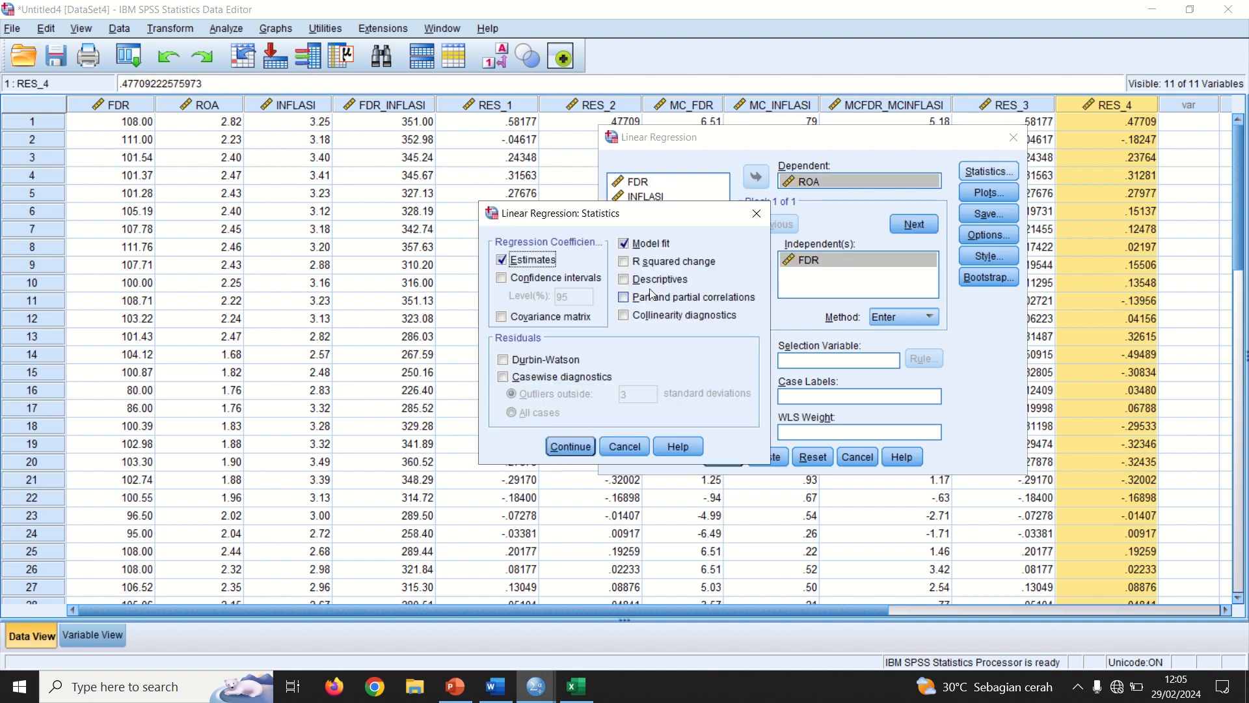
left_click(533, 361)
left_click(532, 362)
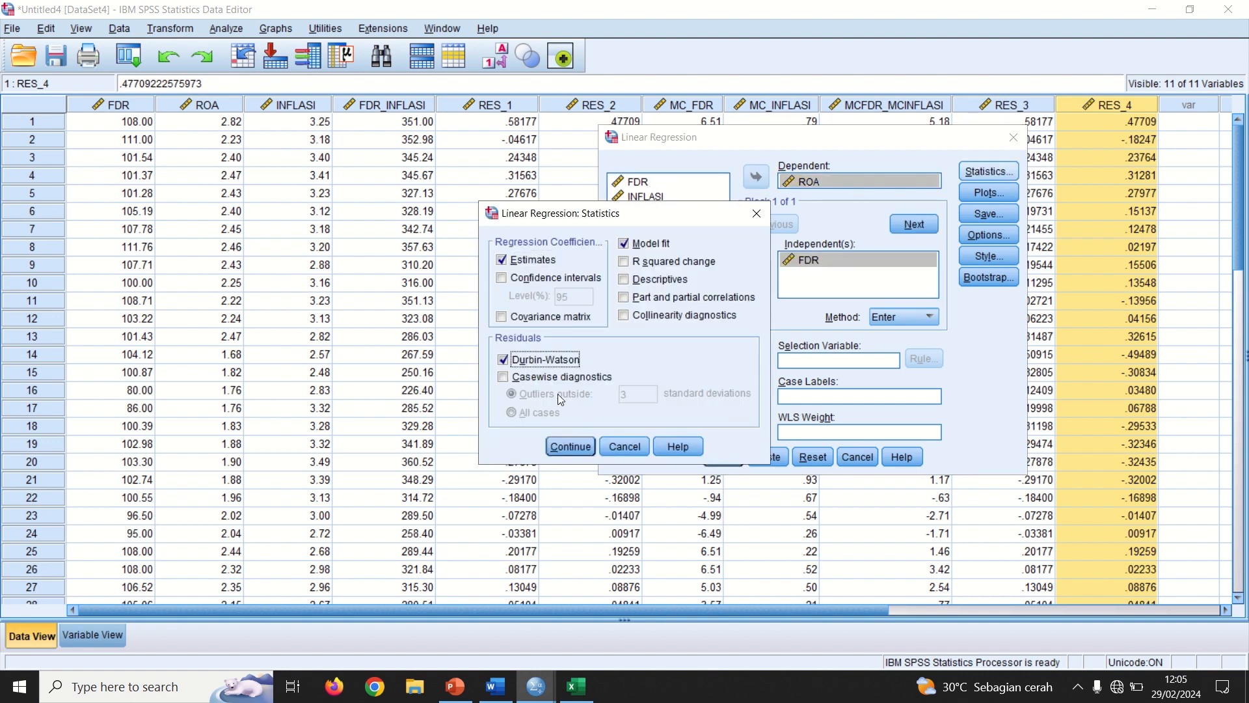
left_click(565, 448)
left_click(725, 457)
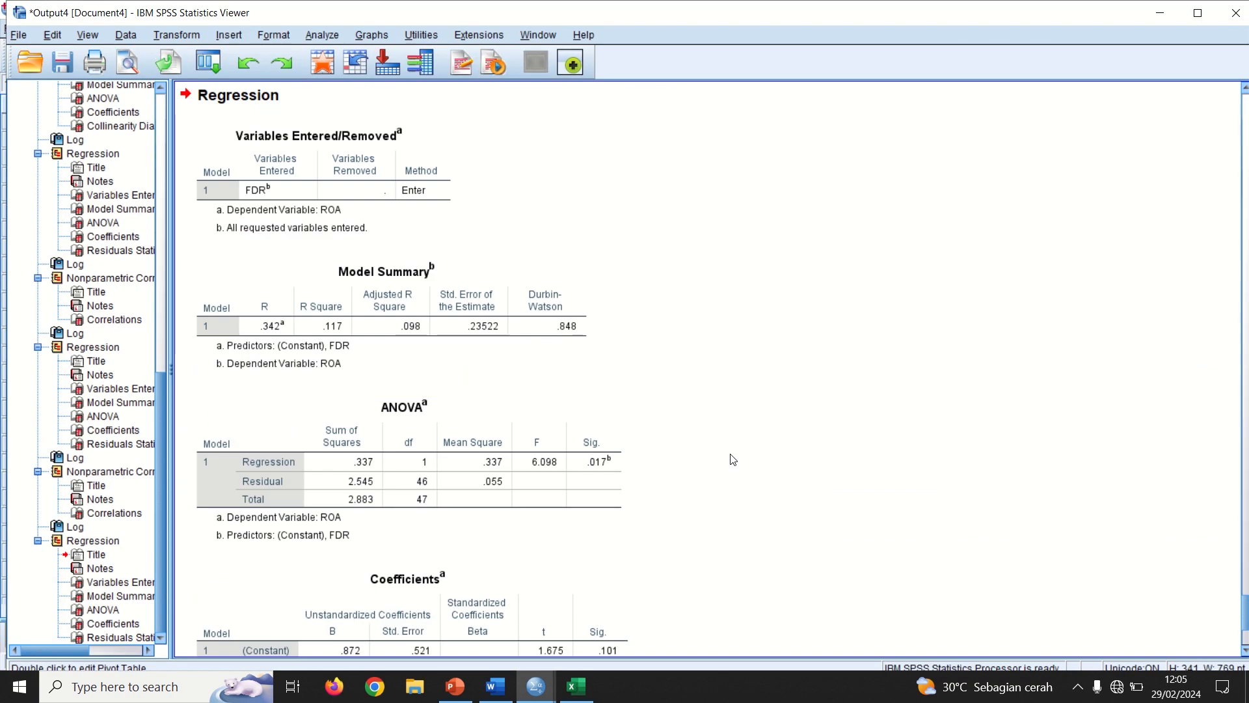
Compare the Model Summary's Durbin-Watson value with the Persamaan 1 entry in the Word table and return to the SPSS data set.
left_click(385, 311)
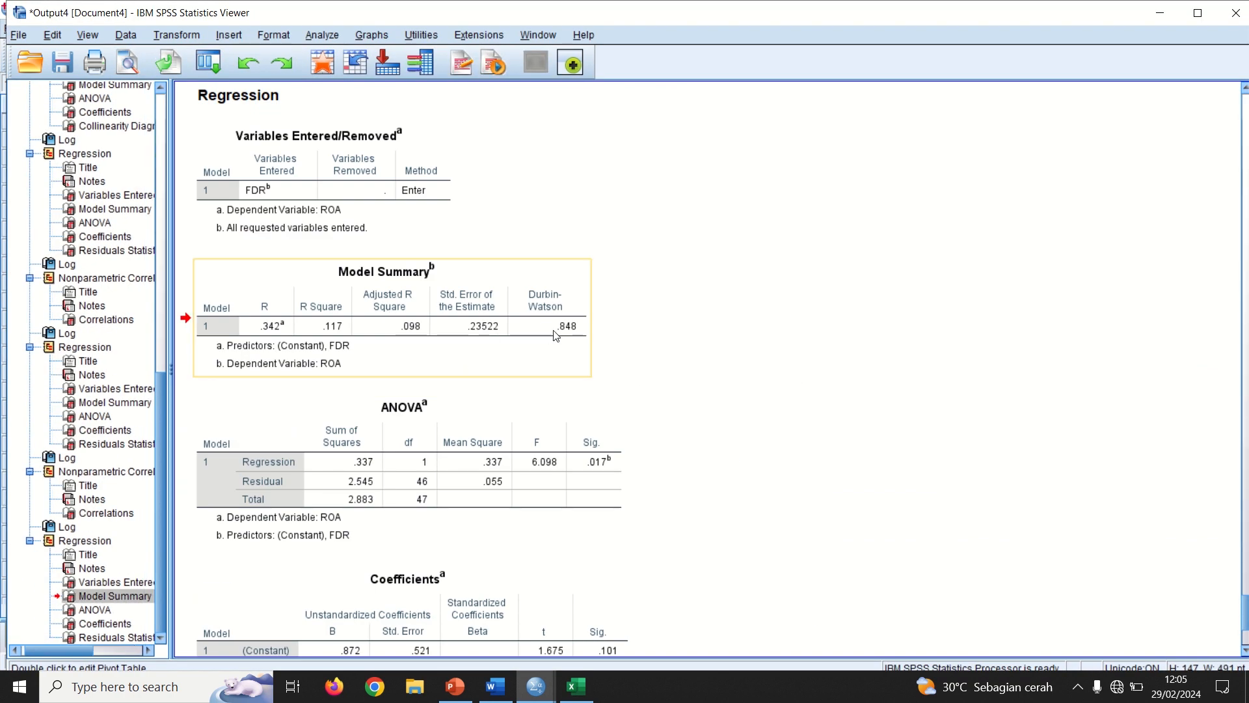
key("alt+Tab")
key("Tab")
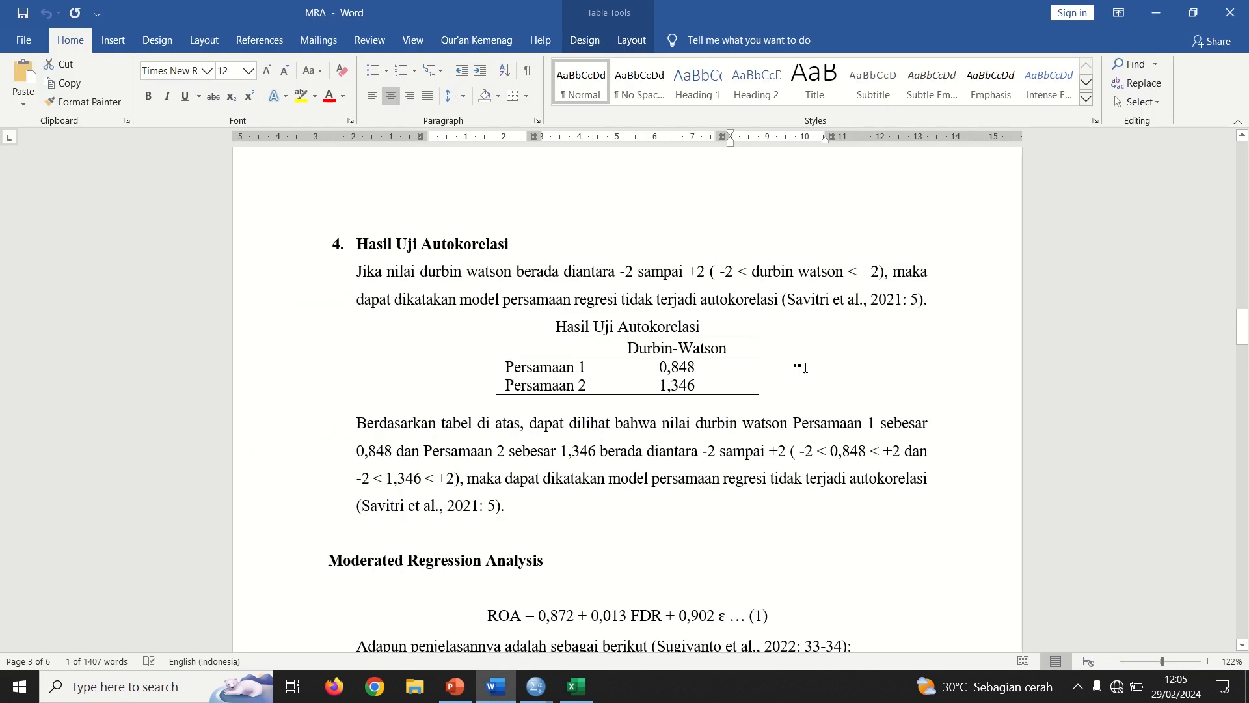
double_click(689, 367)
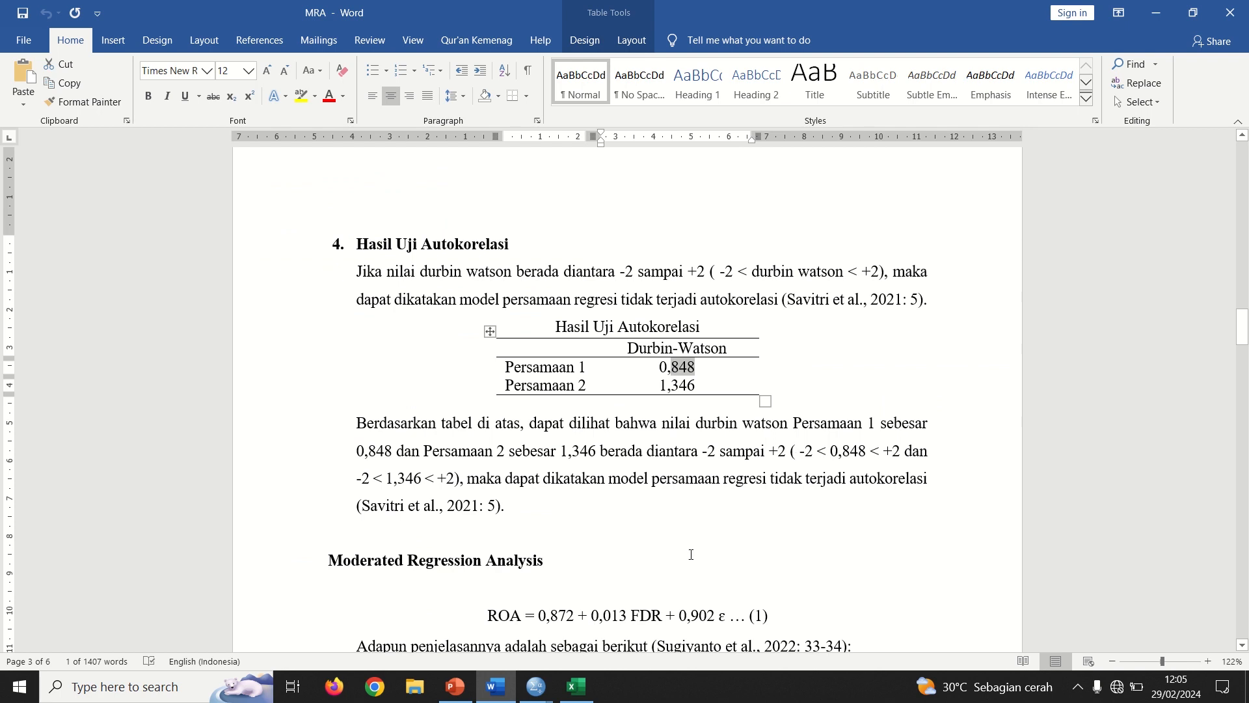
key("alt+Tab")
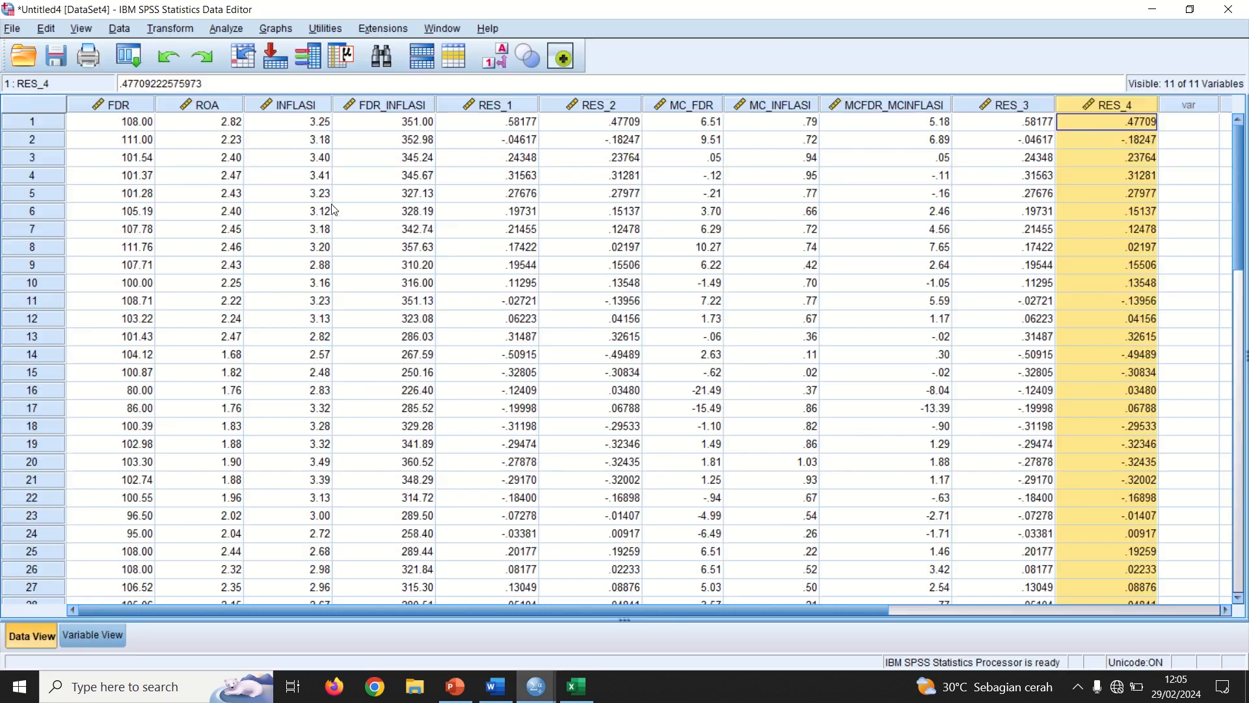
Replace FDR with MC_FDR, MC_INFLASI and MCFDR_MCINFLASI as independents in the linear regression and run it for equation 2.
left_click(238, 28)
mouse_move(319, 221)
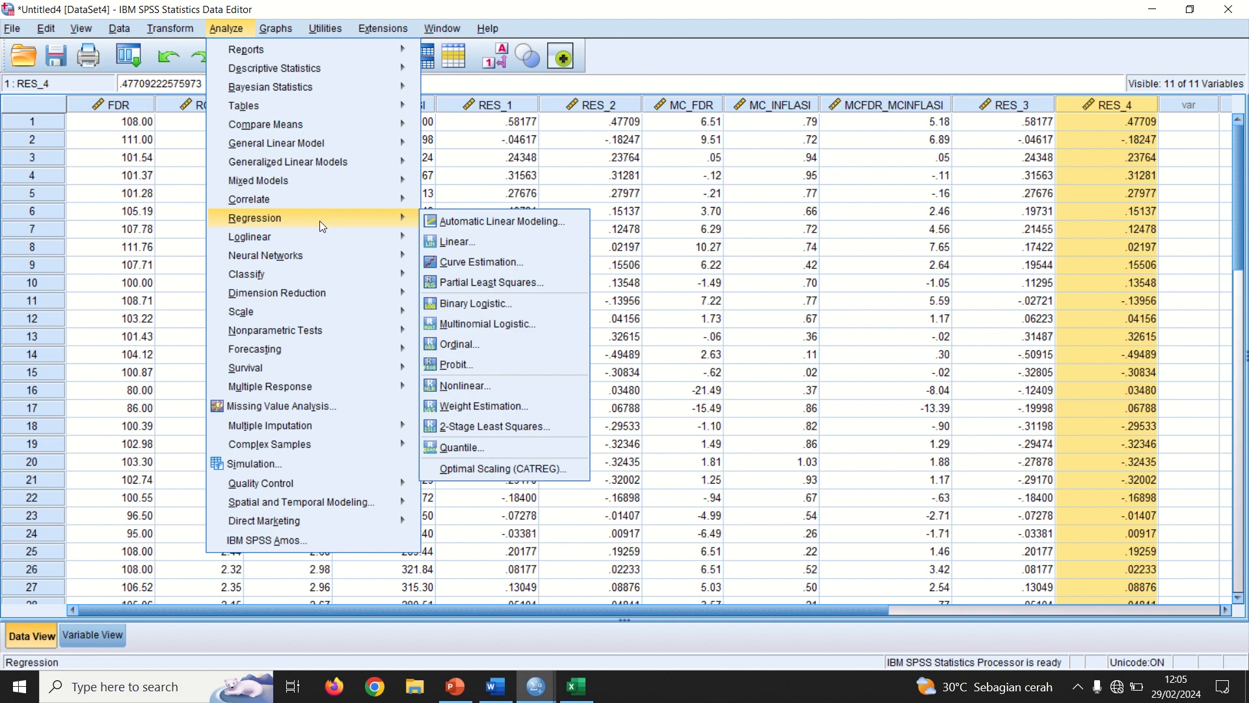
left_click(464, 239)
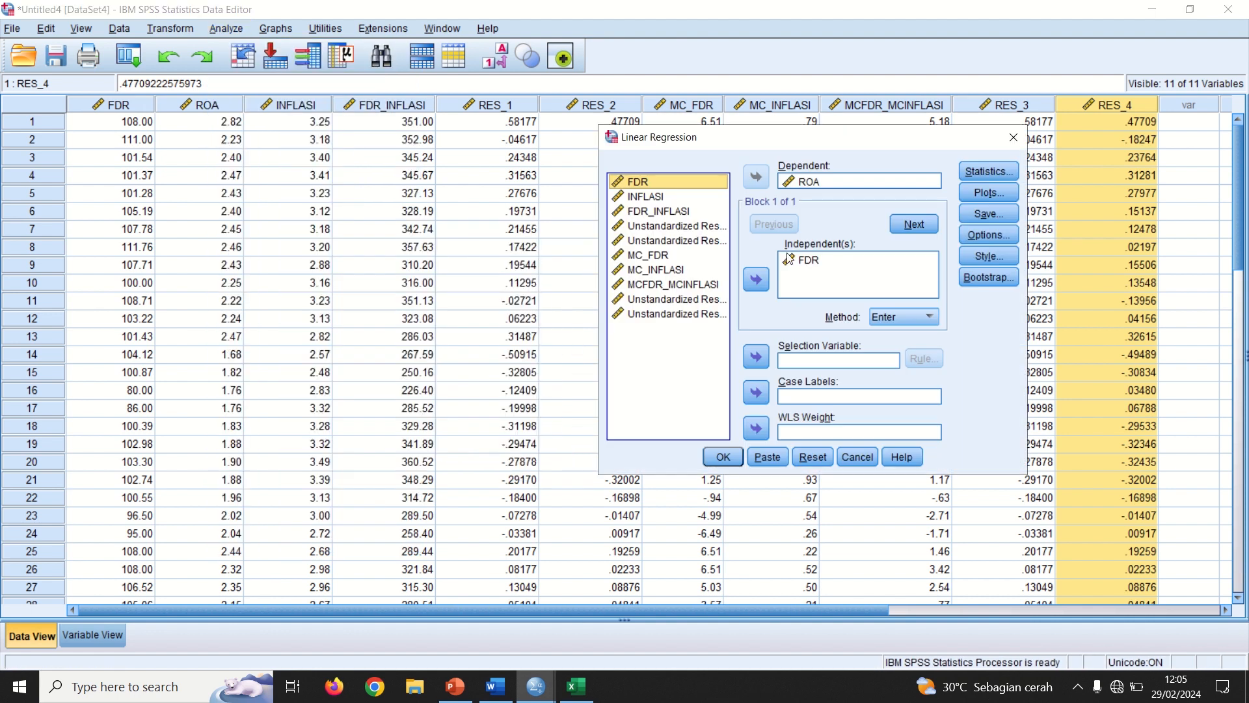
left_click(875, 288)
left_click(756, 286)
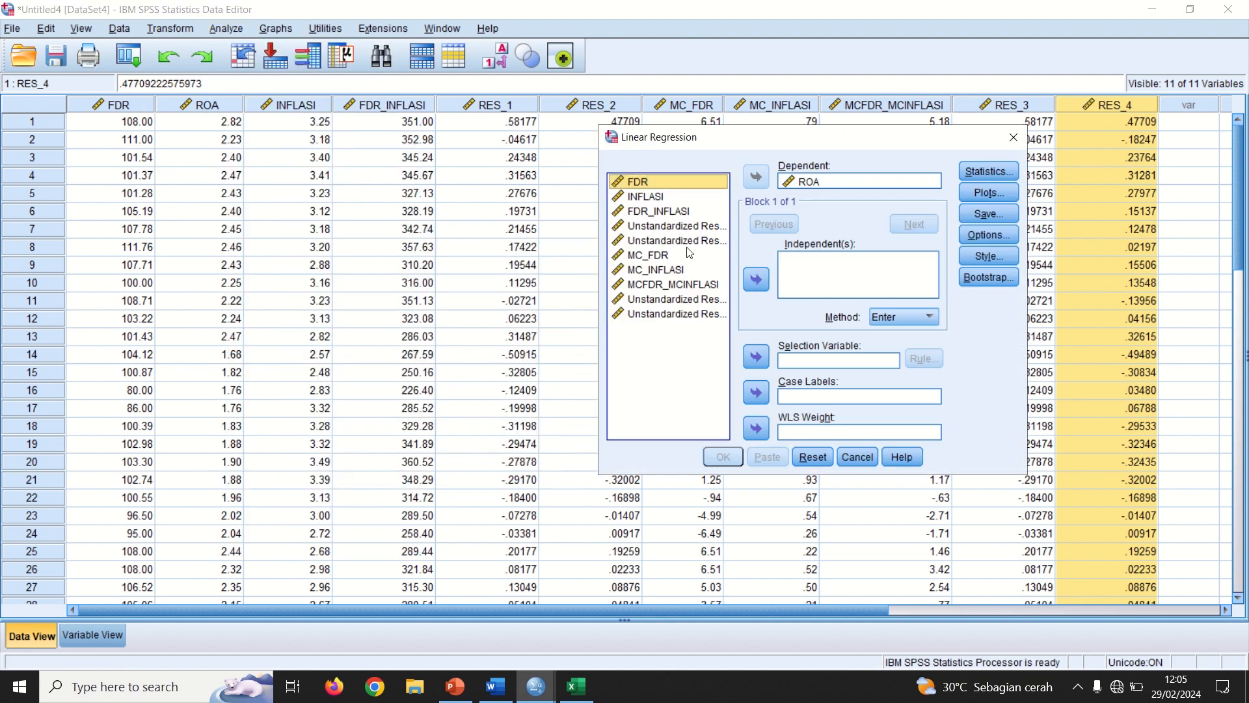
left_click(653, 257)
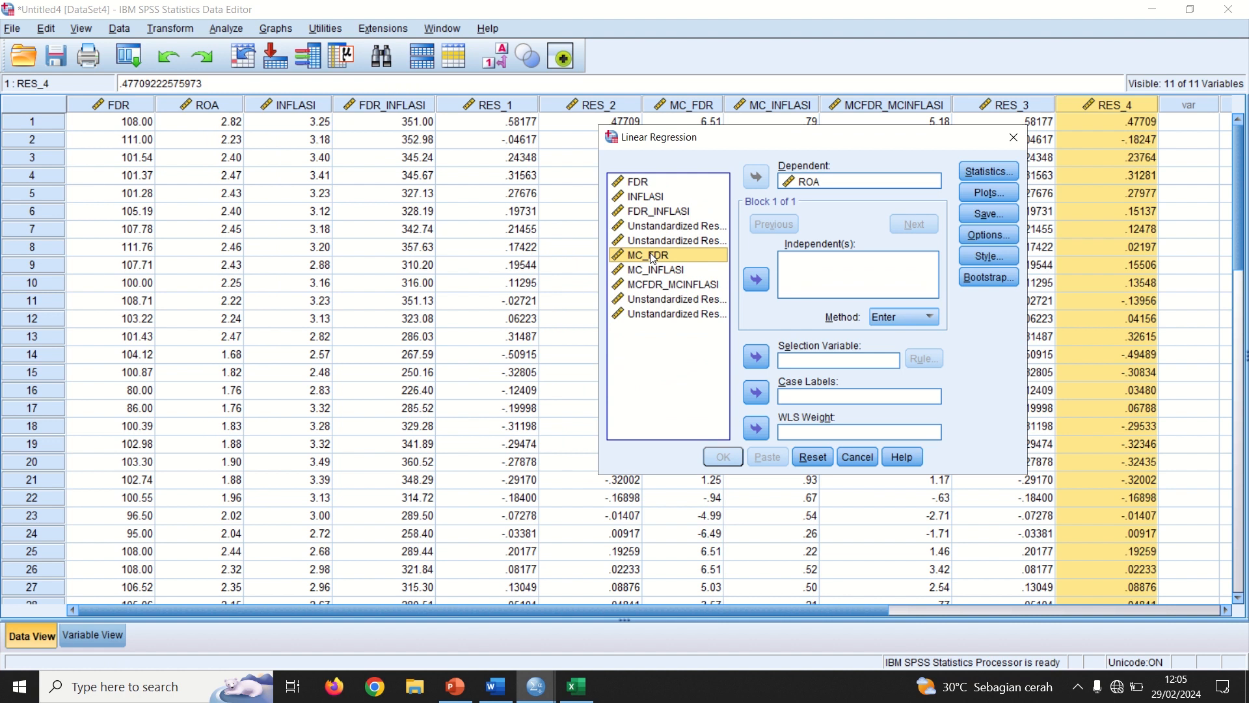
left_click(654, 285, "shift")
left_click(764, 281)
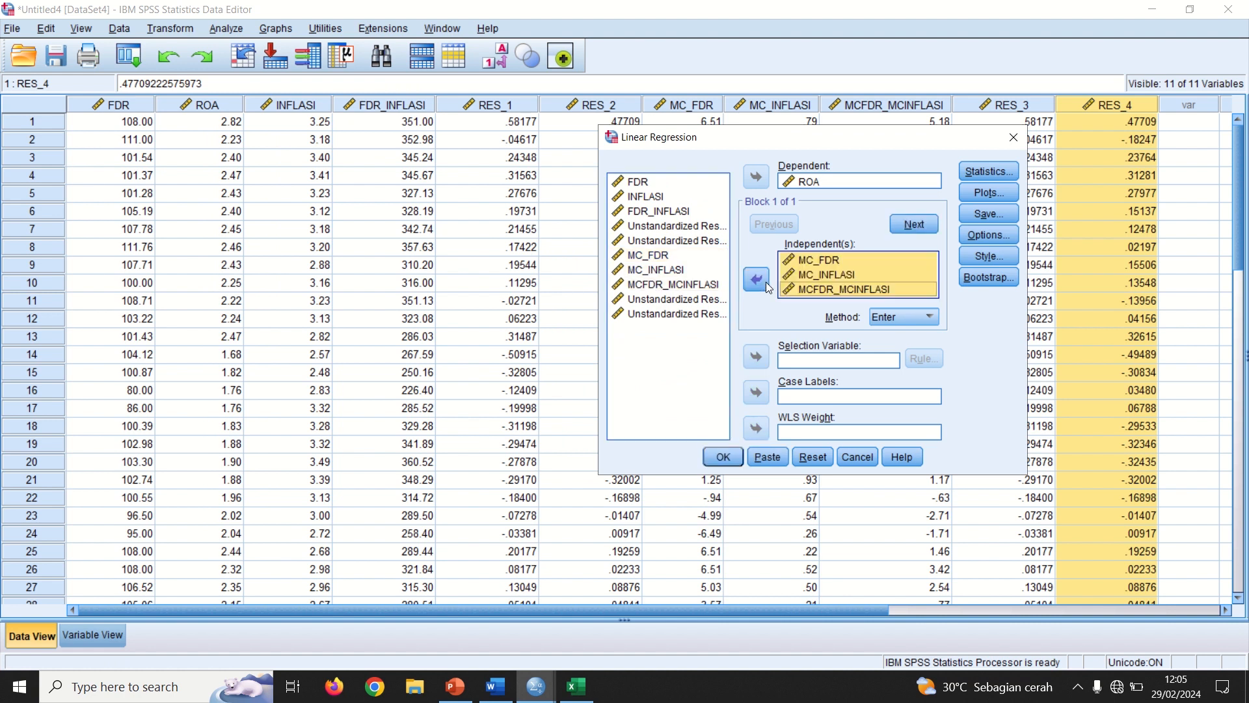
left_click(722, 457)
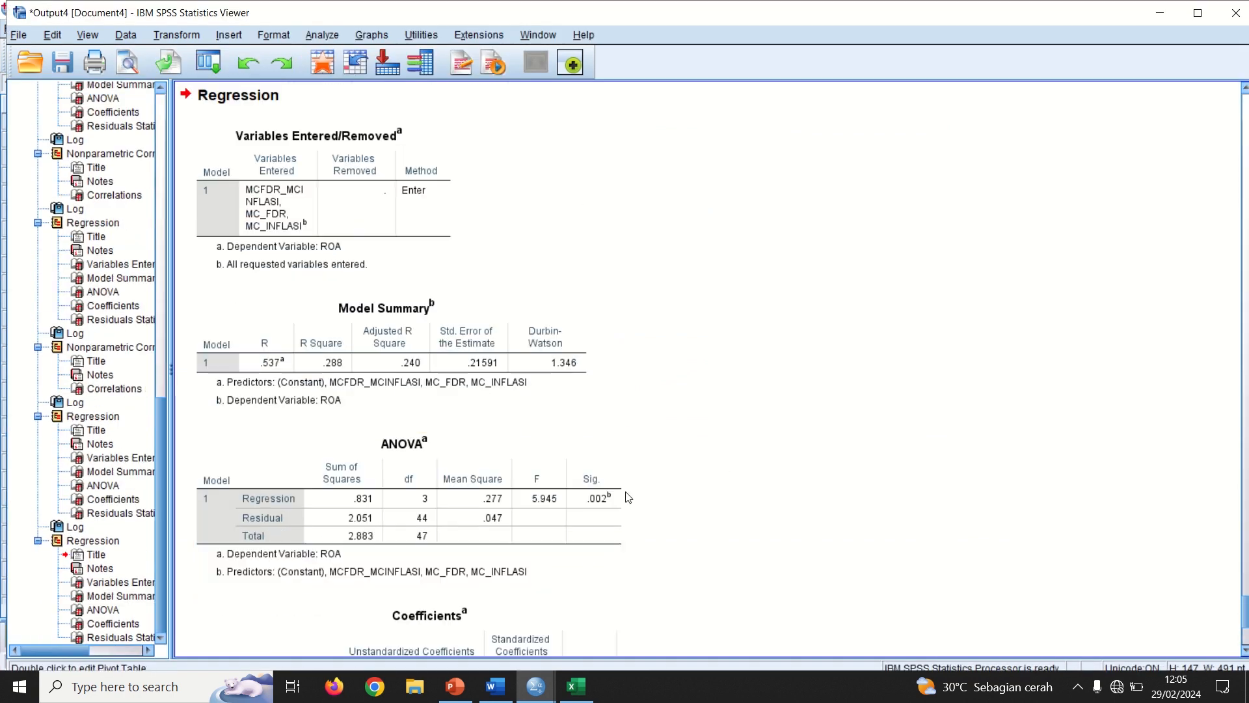
Compare the equation 2 Model Summary's Durbin-Watson value with the Persamaan 2 entry in the Word autocorrelation table.
left_click(503, 385)
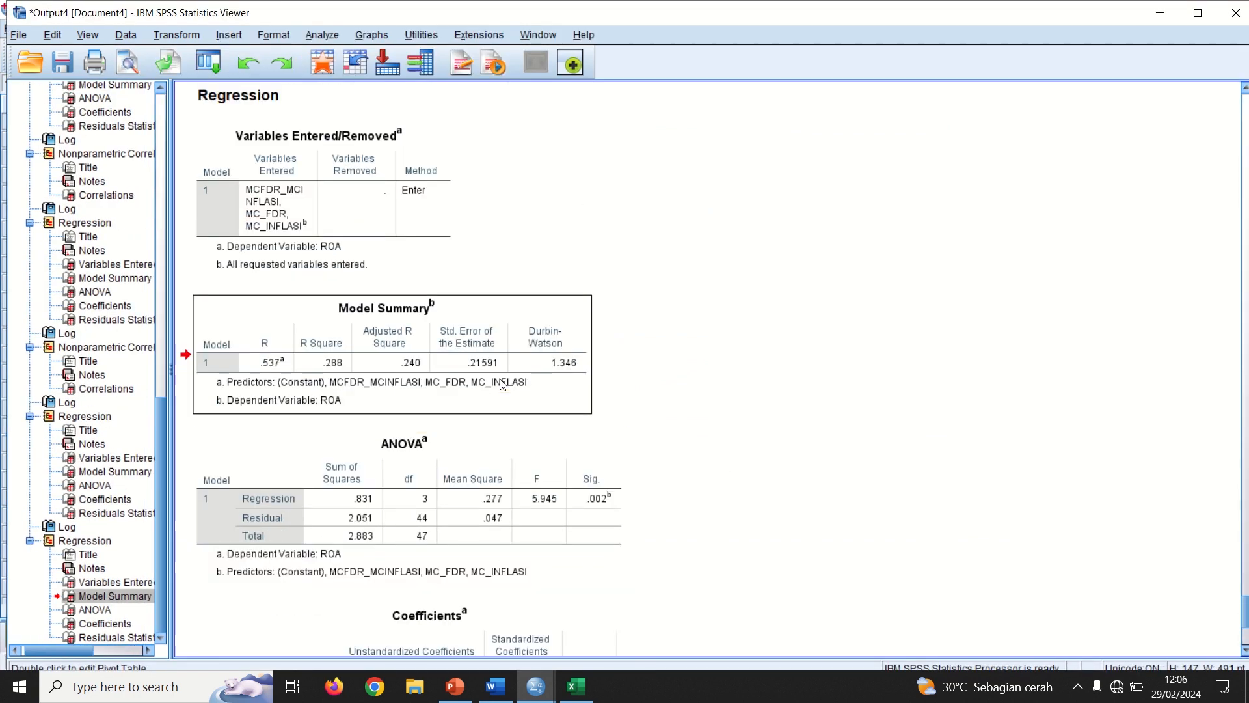
key("alt+Tab")
key("alt+Tab")
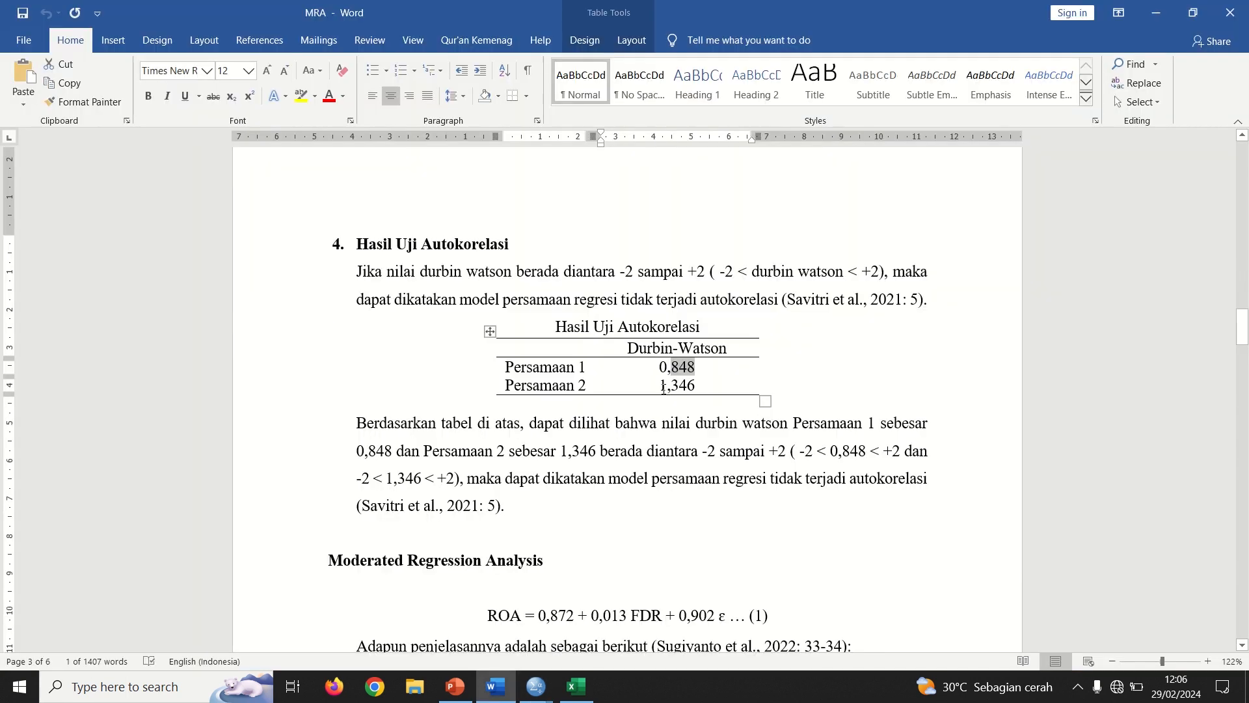
left_click_drag(663, 388, 686, 390)
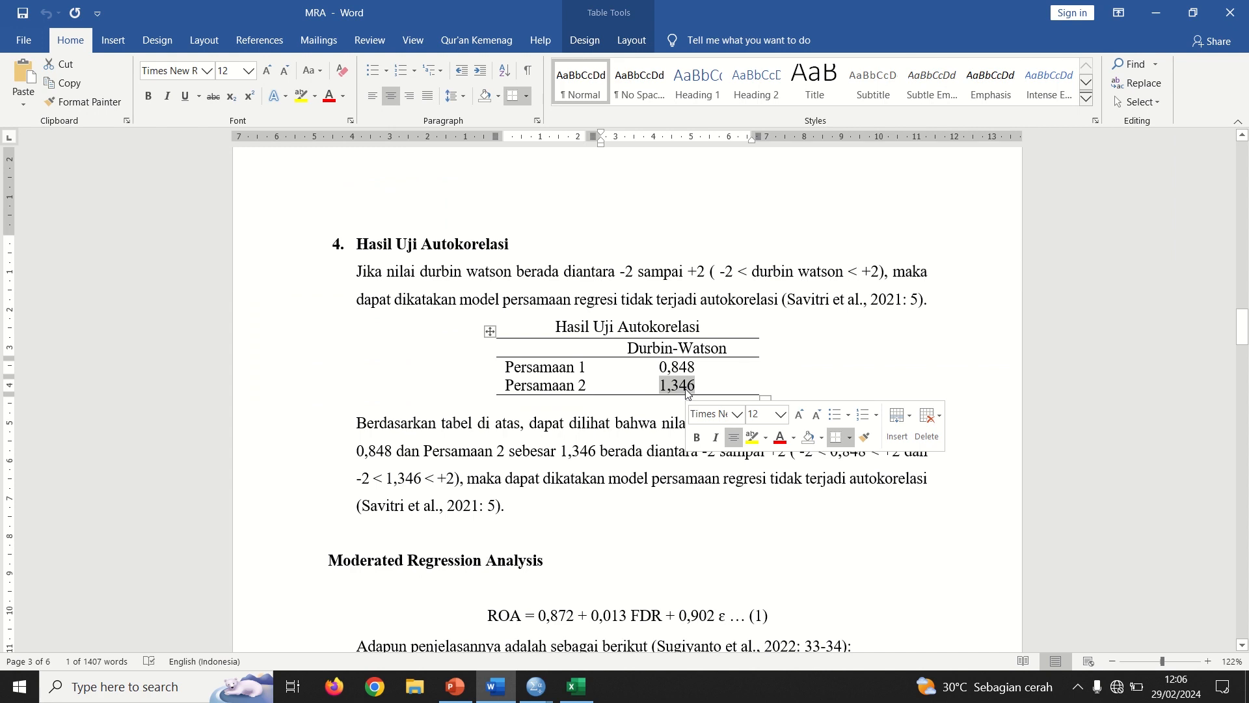
left_click(823, 410)
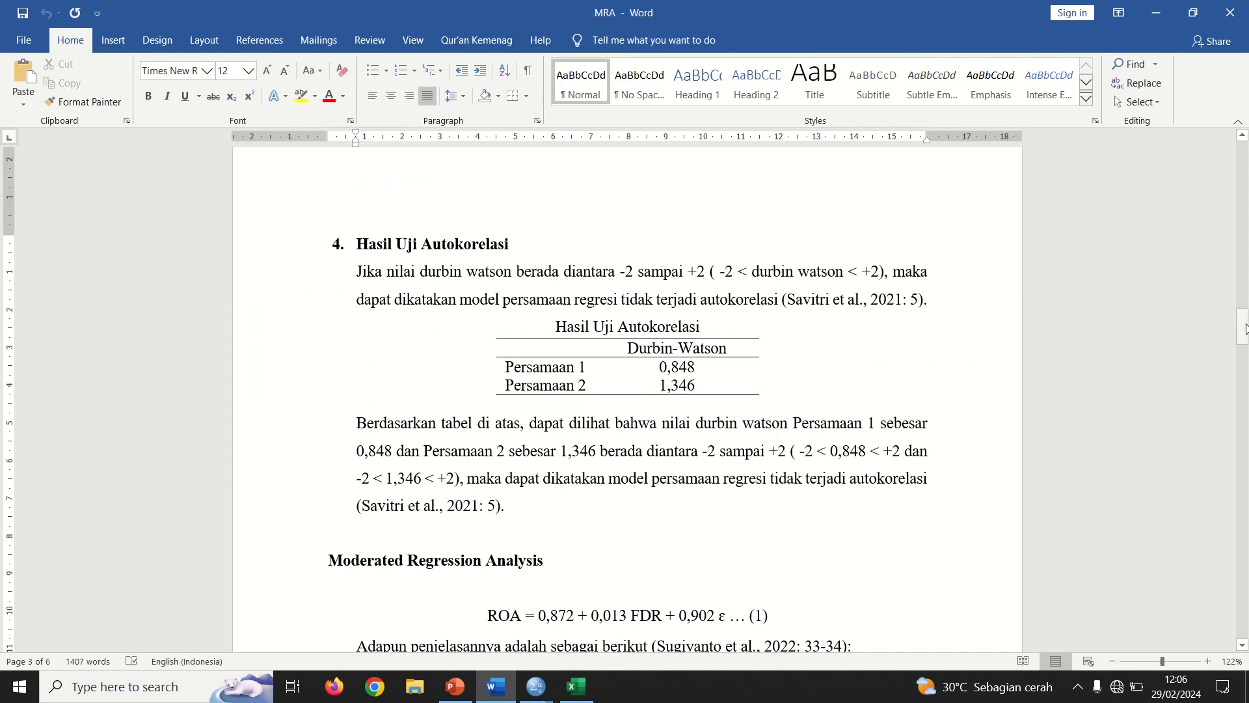
Review equation 1 under Moderated Regression Analysis in Word and return to the SPSS output's FDR regression Model Summary.
left_click_drag(1244, 344, 1244, 356)
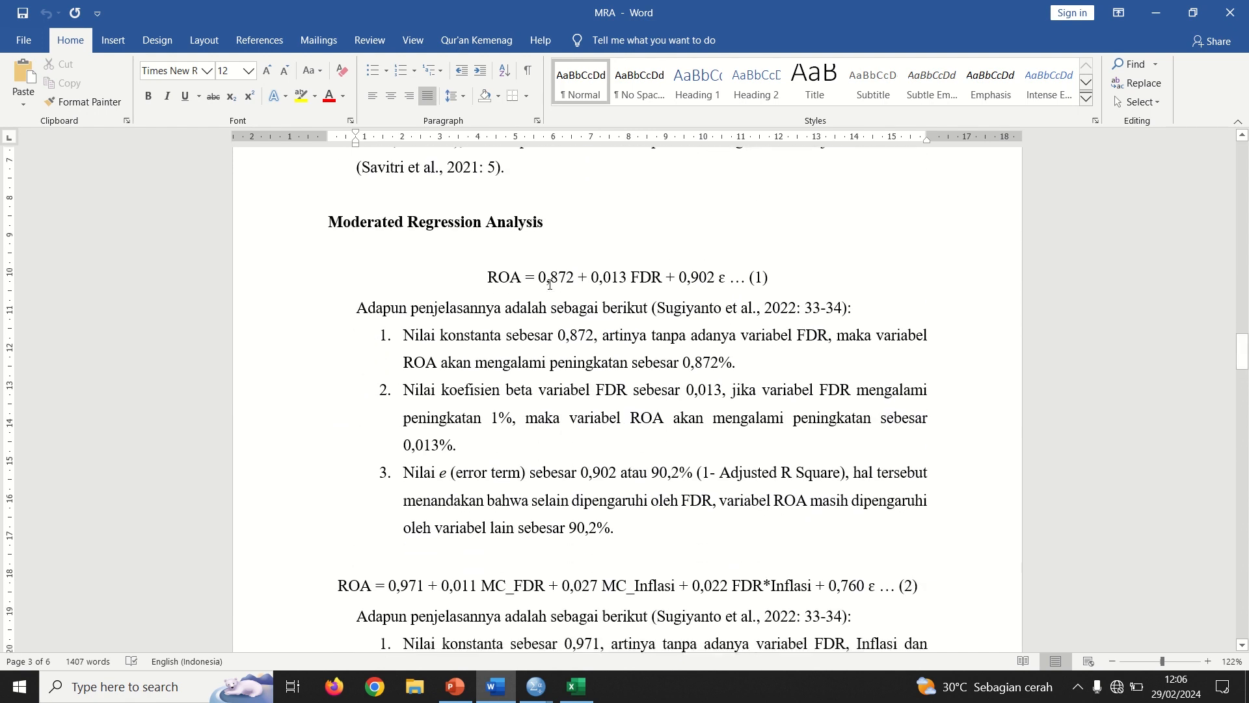
left_click_drag(486, 277, 771, 279)
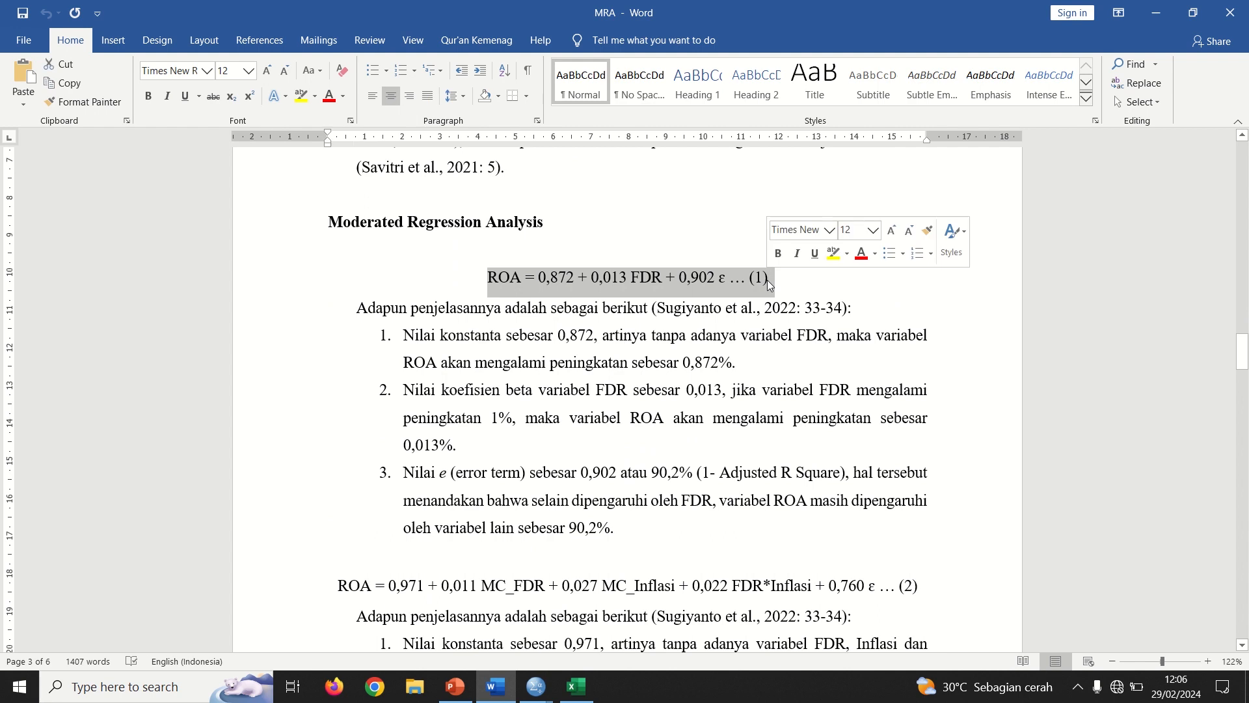
key("alt+Tab")
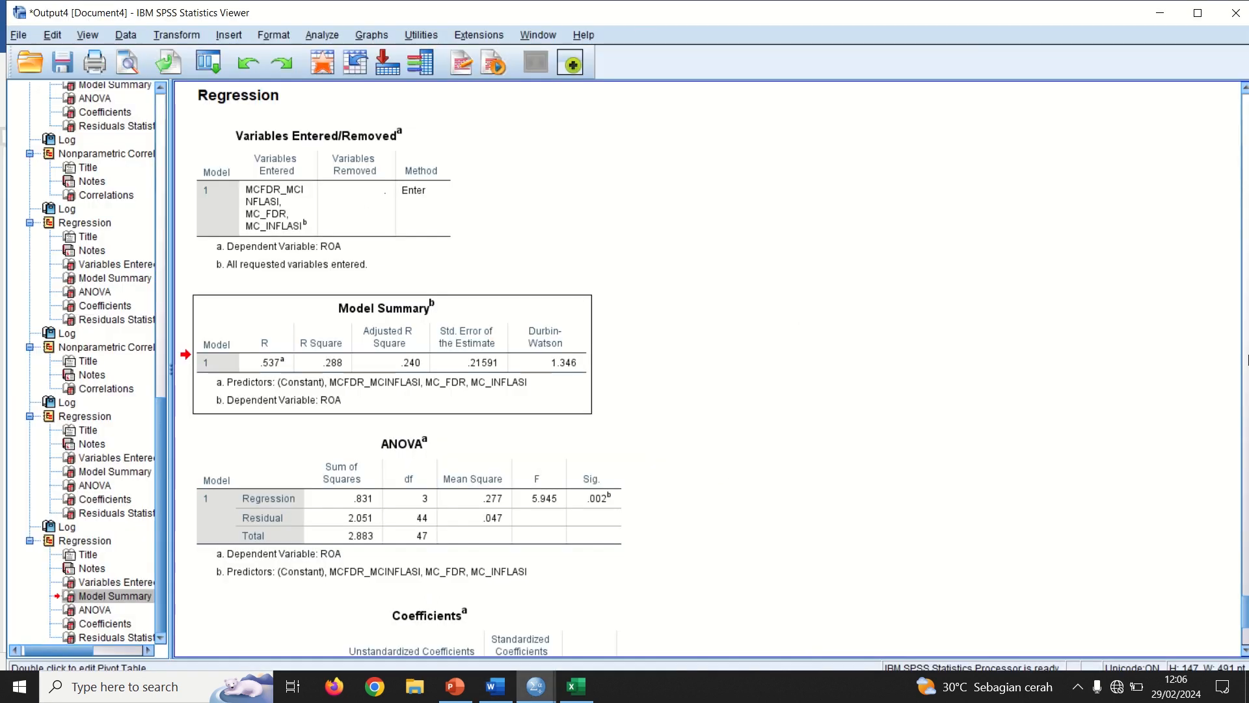
left_click_drag(1245, 586, 1243, 574)
left_click(527, 514)
left_click(413, 345)
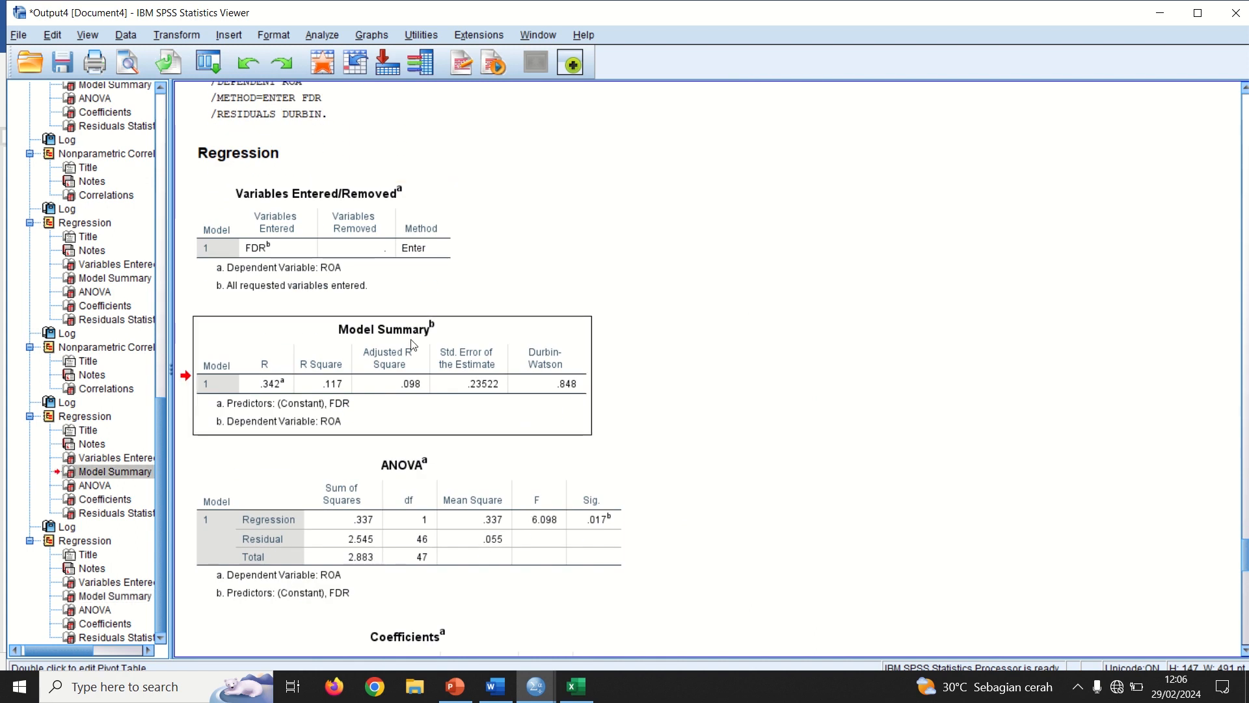
left_click(318, 37)
mouse_move(379, 233)
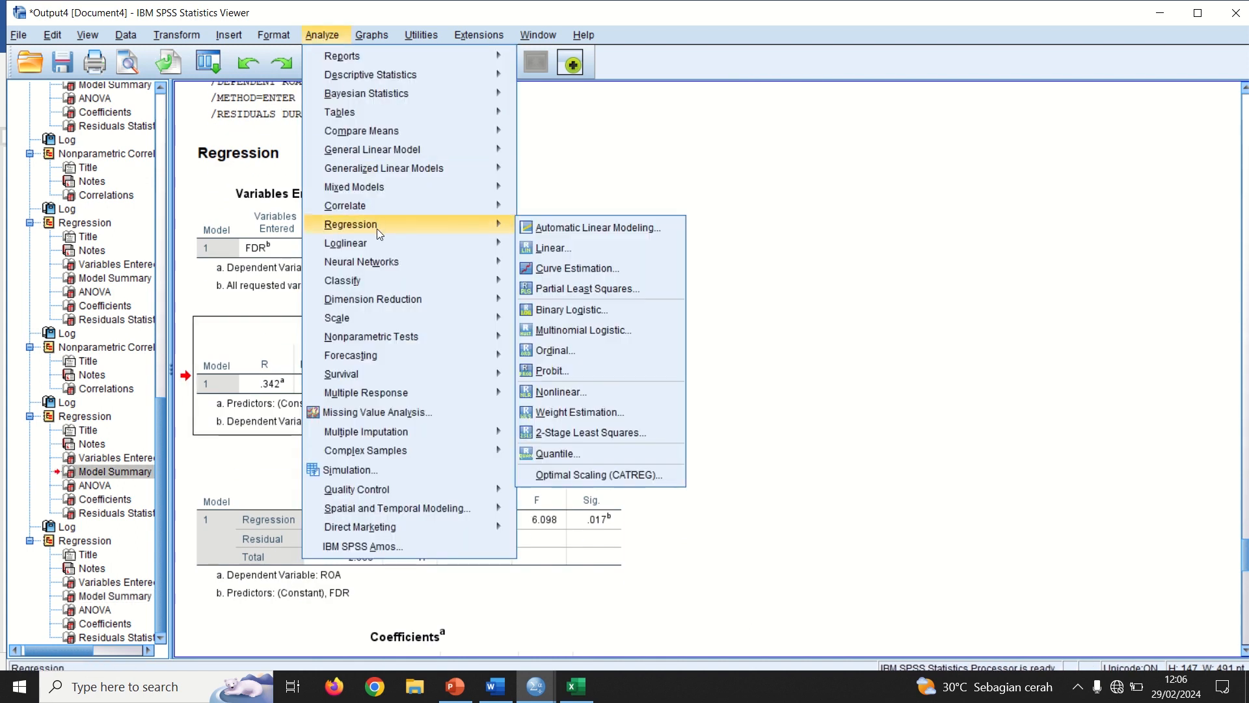
left_click(813, 237)
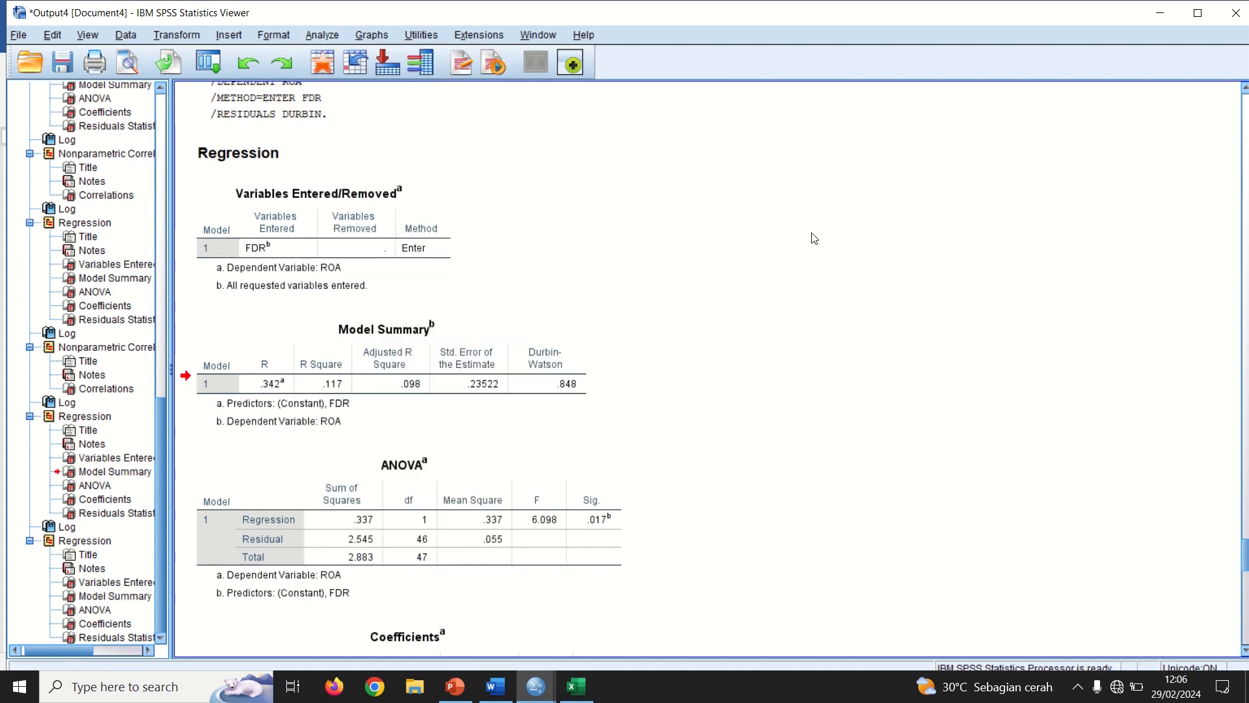
Close the SPSS output without saving it and return to the SPSS data set.
left_click(1240, 10)
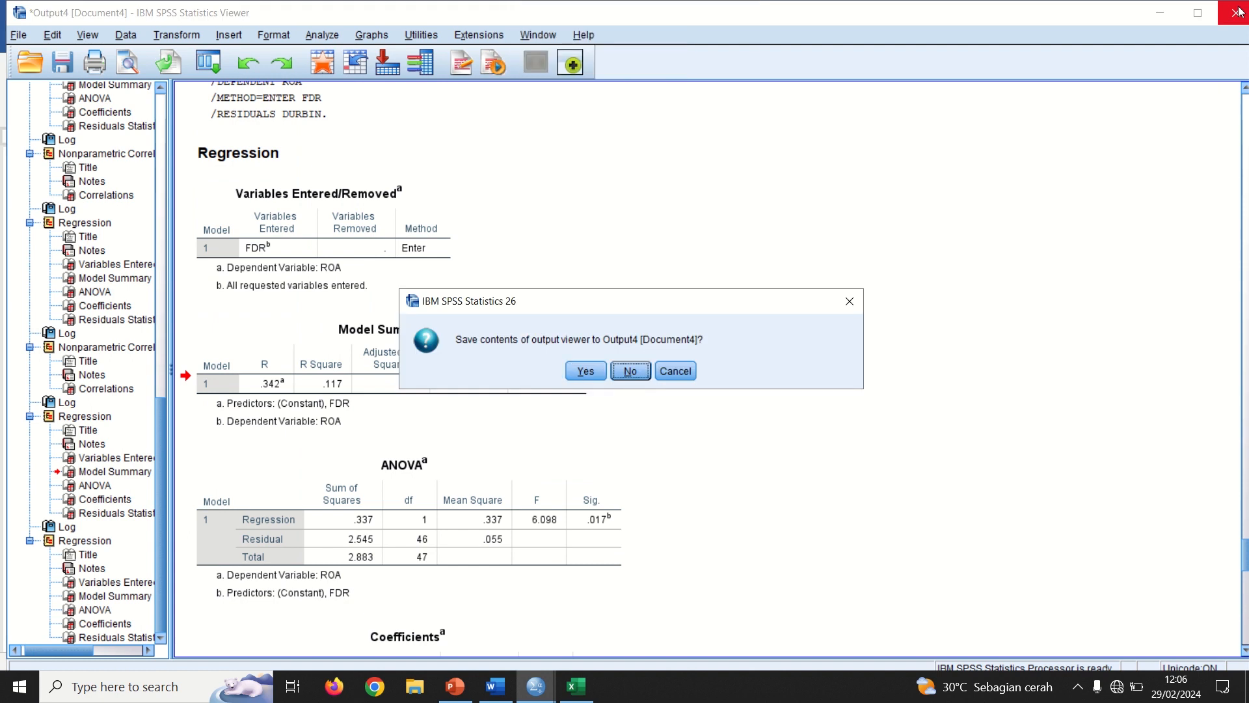
key("Return")
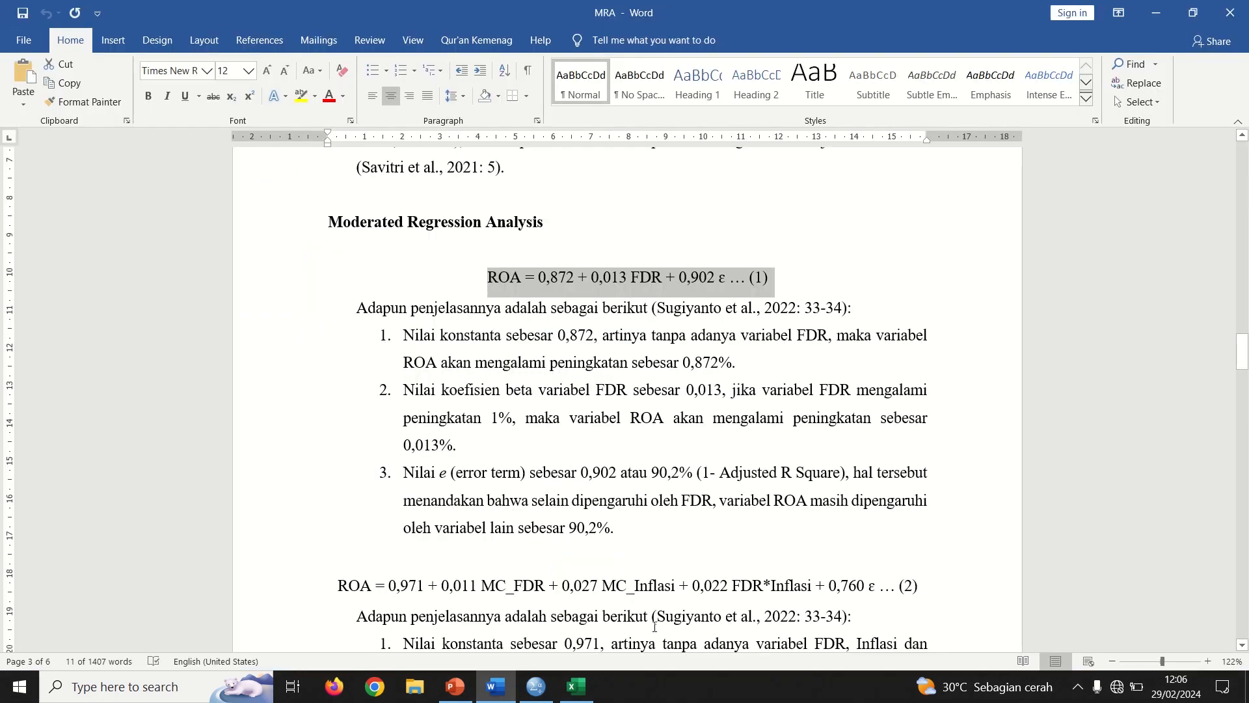
left_click(536, 687)
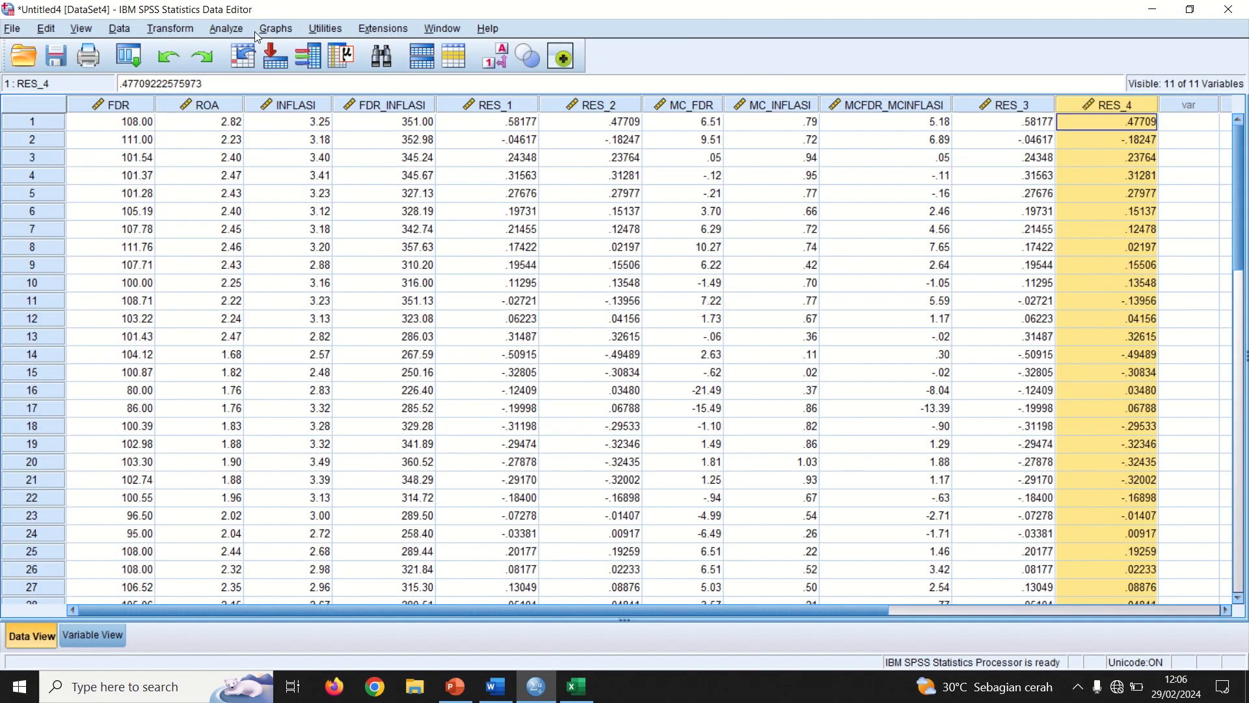
Reset the linear regression, assign ROA as dependent and FDR as independent, and run it for equation 1.
left_click(238, 32)
mouse_move(312, 217)
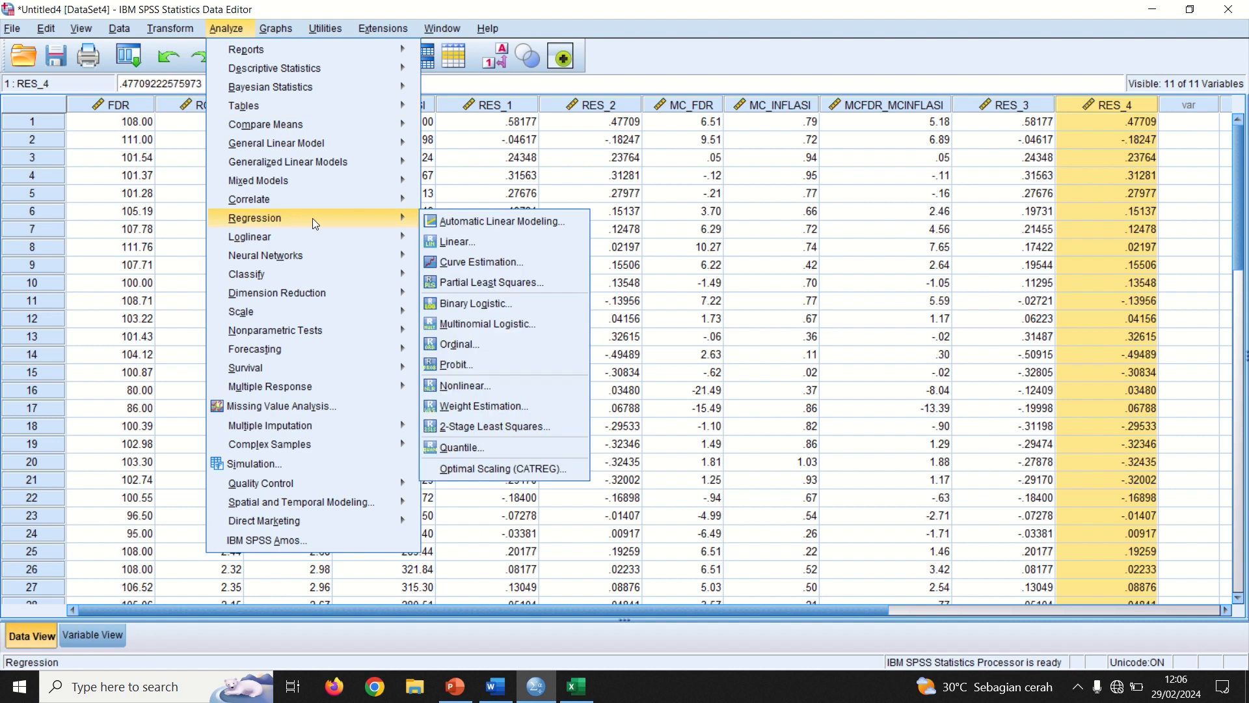
left_click(484, 241)
left_click(812, 458)
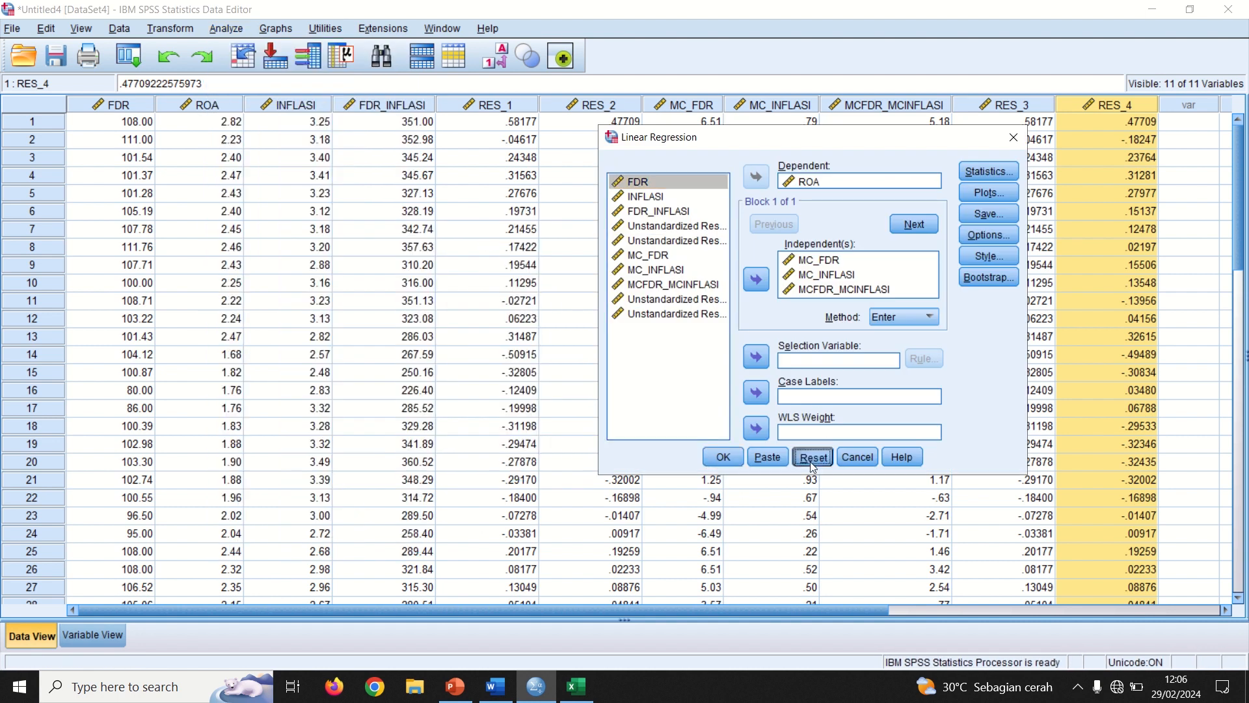
left_click(641, 197)
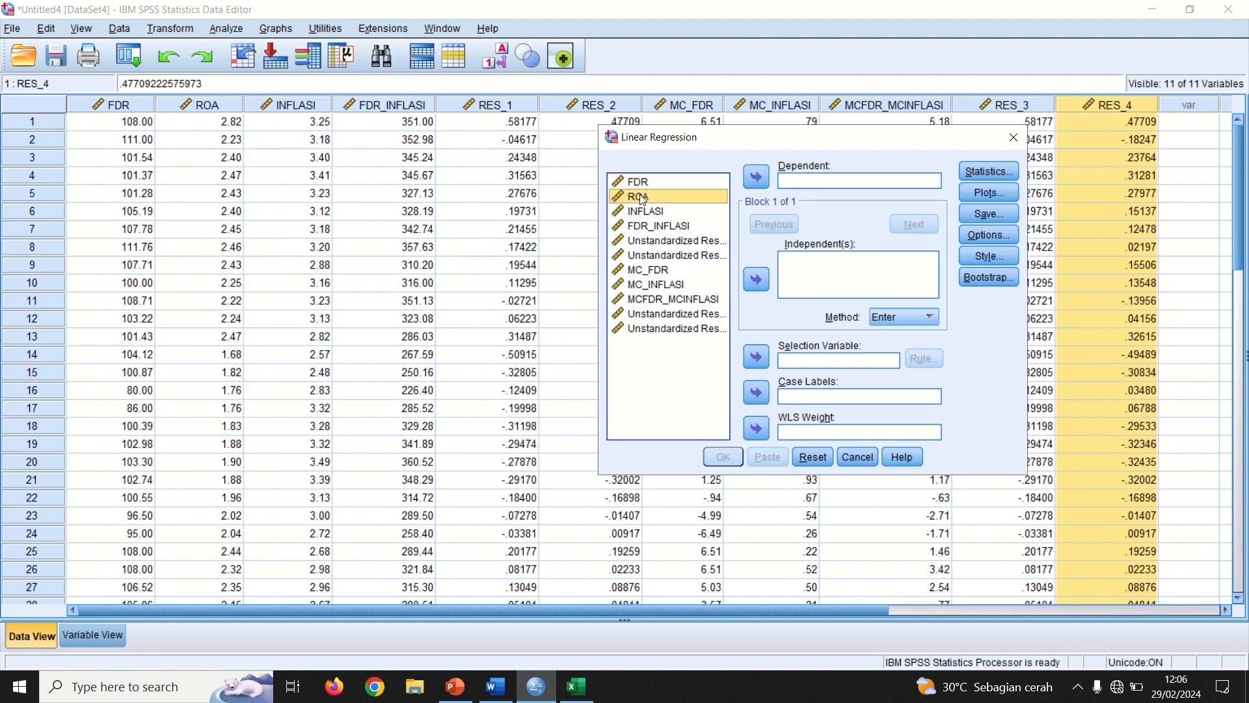
left_click(751, 178)
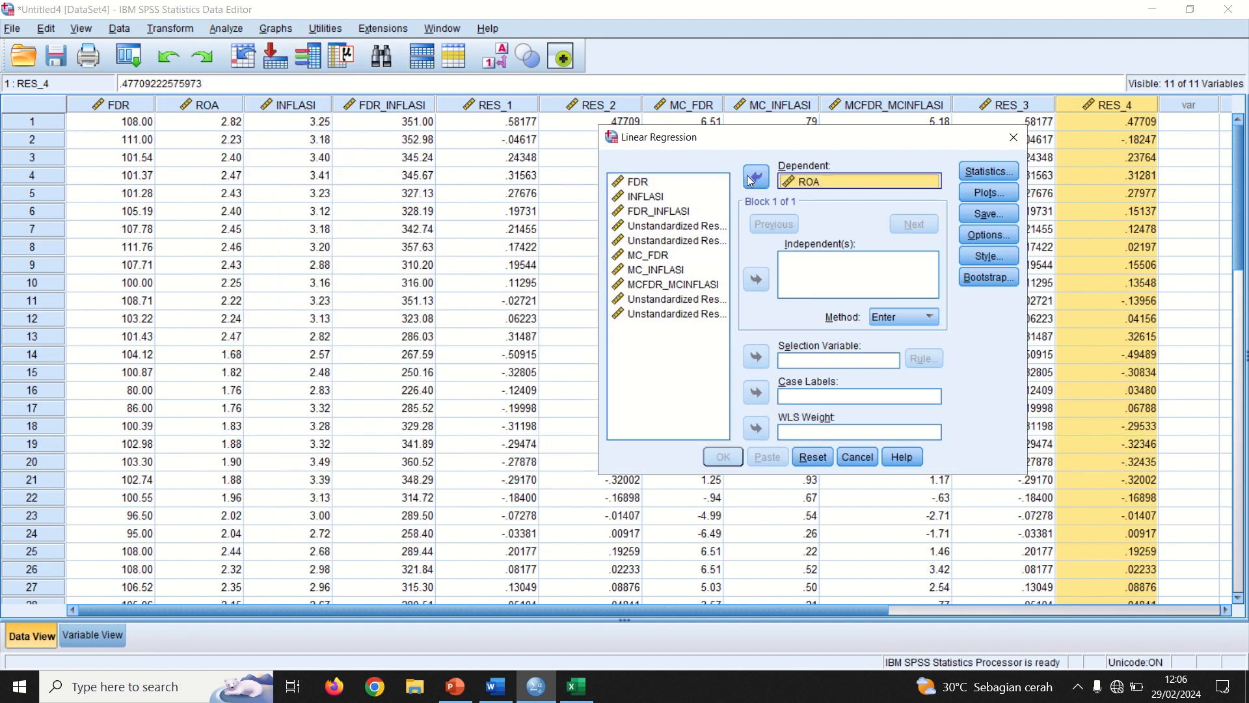
left_click(763, 279)
left_click(727, 457)
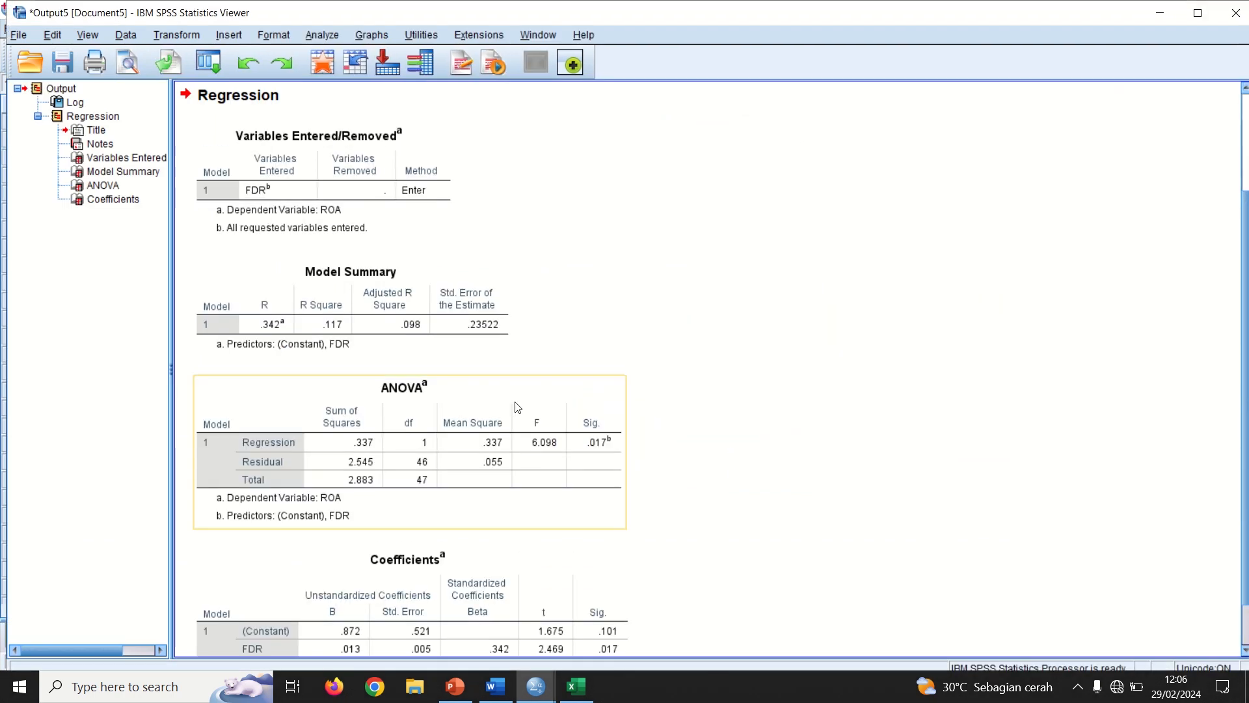
Compare the constant and FDR coefficients in the SPSS Coefficients table with equation 1 in the Word document.
left_click(409, 560)
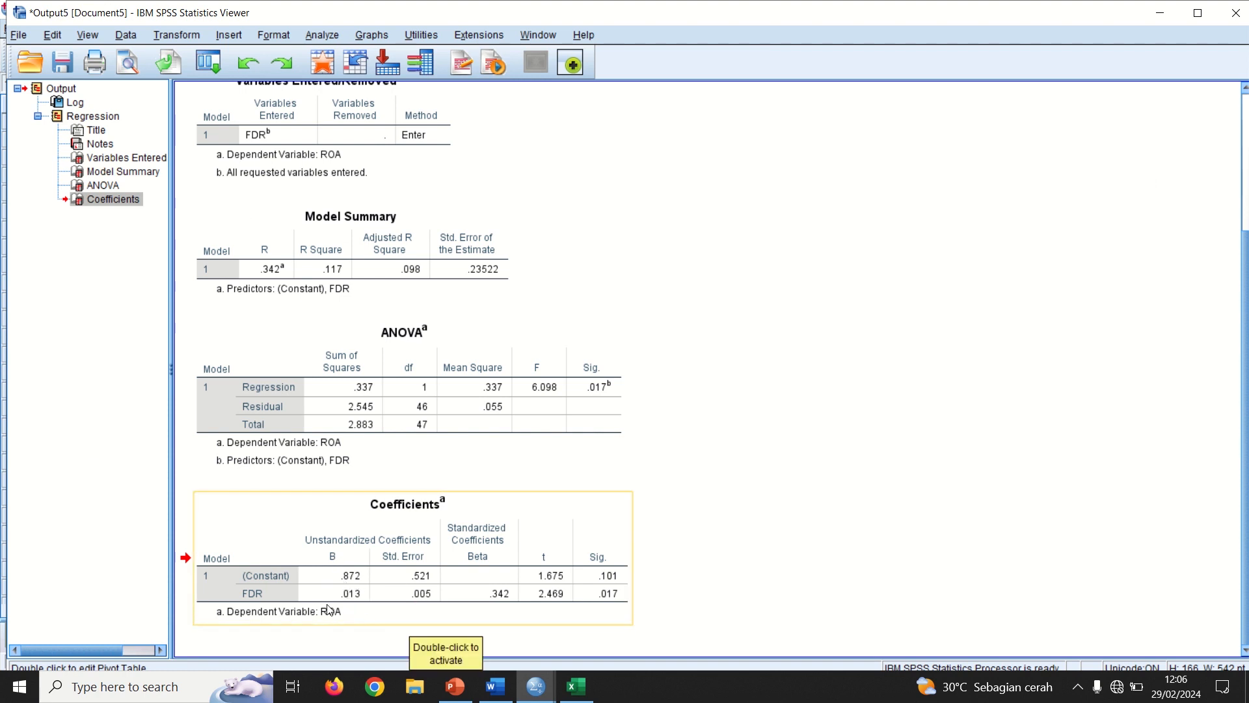
key("alt+Tab")
key("alt+Tab")
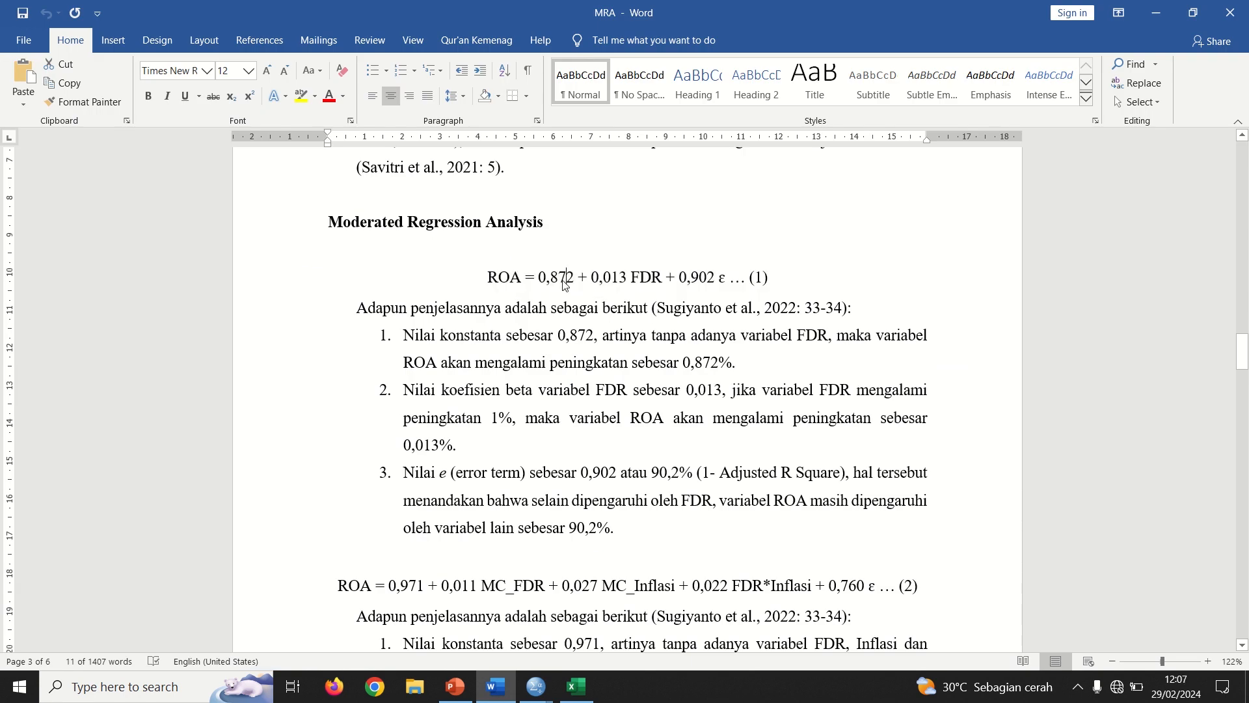
double_click(565, 281)
double_click(616, 278)
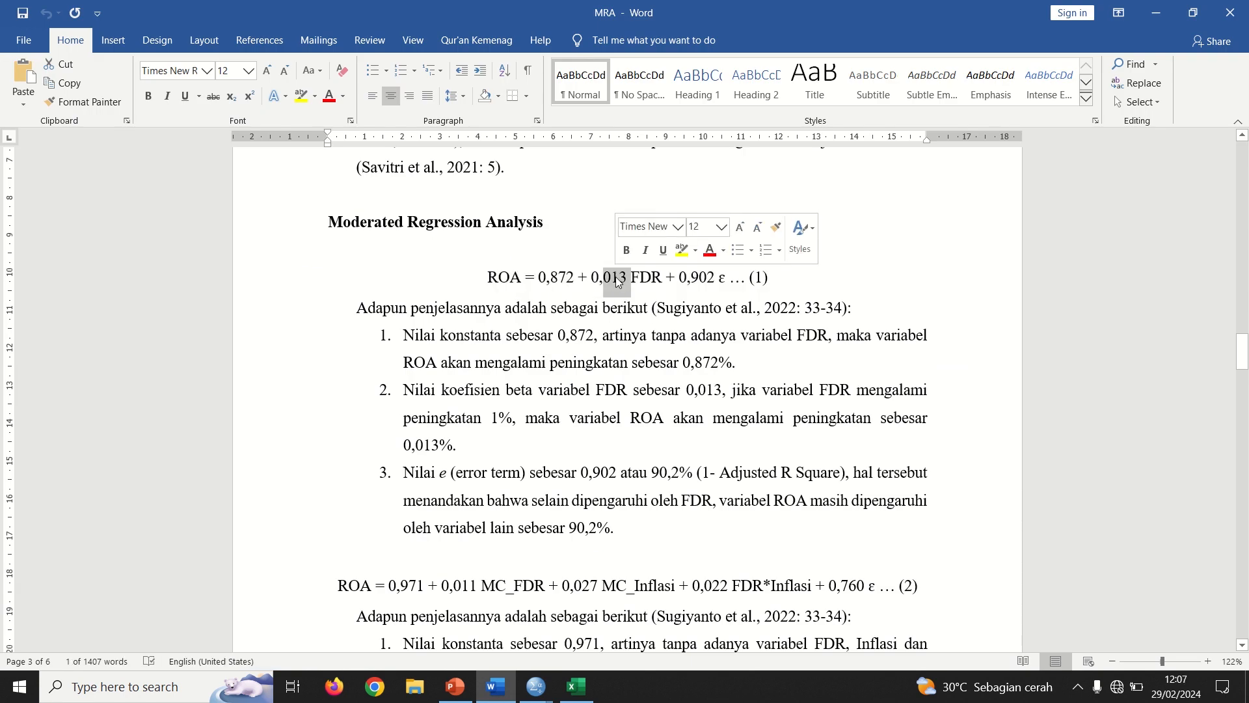
Check equation 1's error term and its 1 - Adjusted R Square definition in Word against the SPSS Model Summary.
double_click(692, 280)
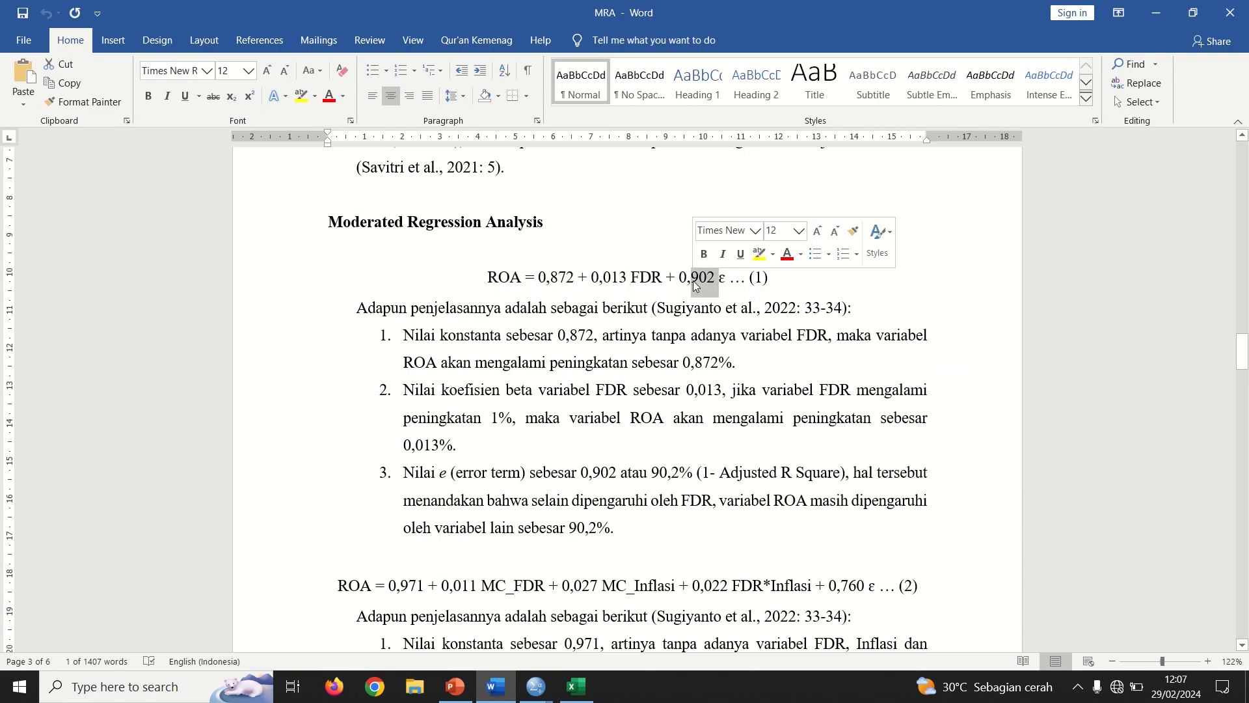
left_click_drag(825, 472, 706, 472)
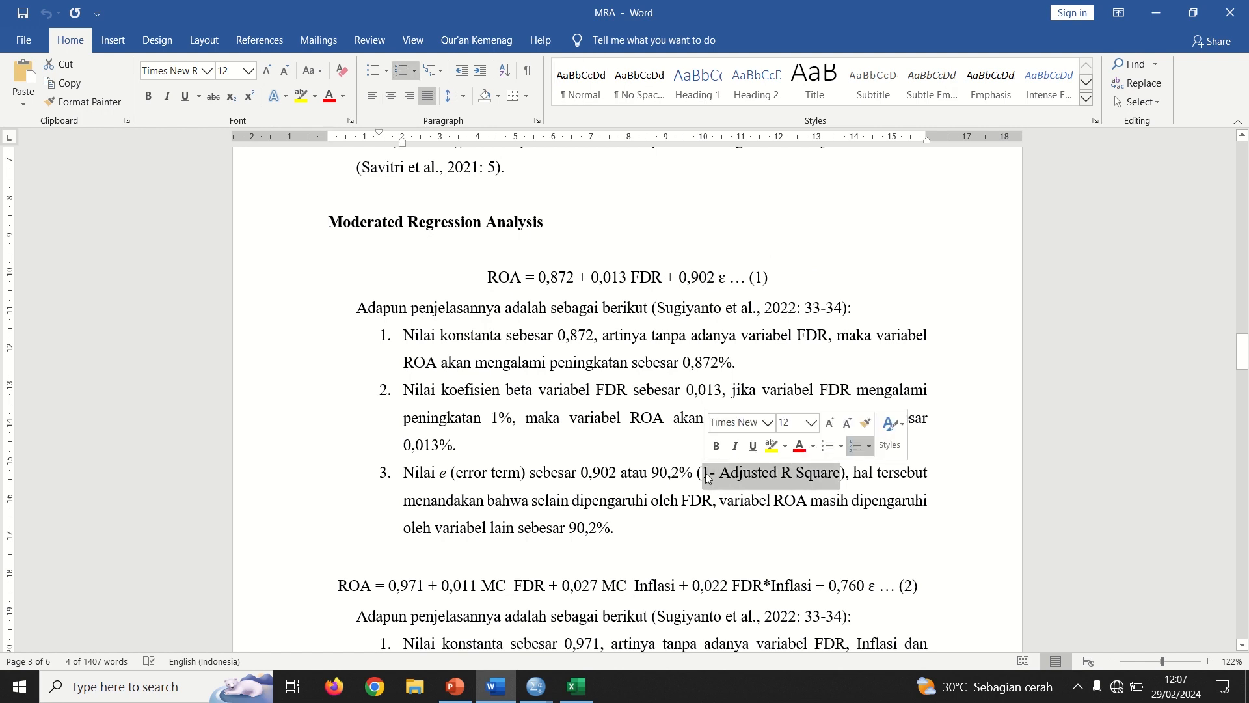
key("alt+Tab")
left_click(390, 273)
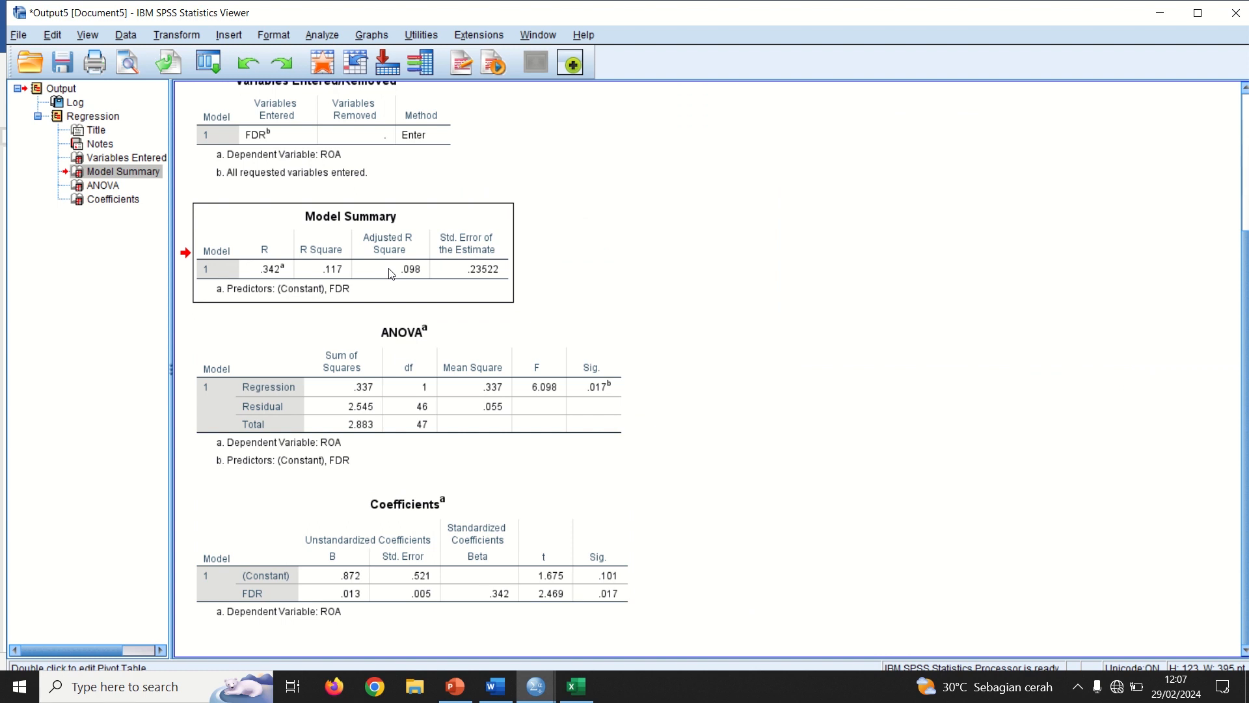
key("alt+Tab")
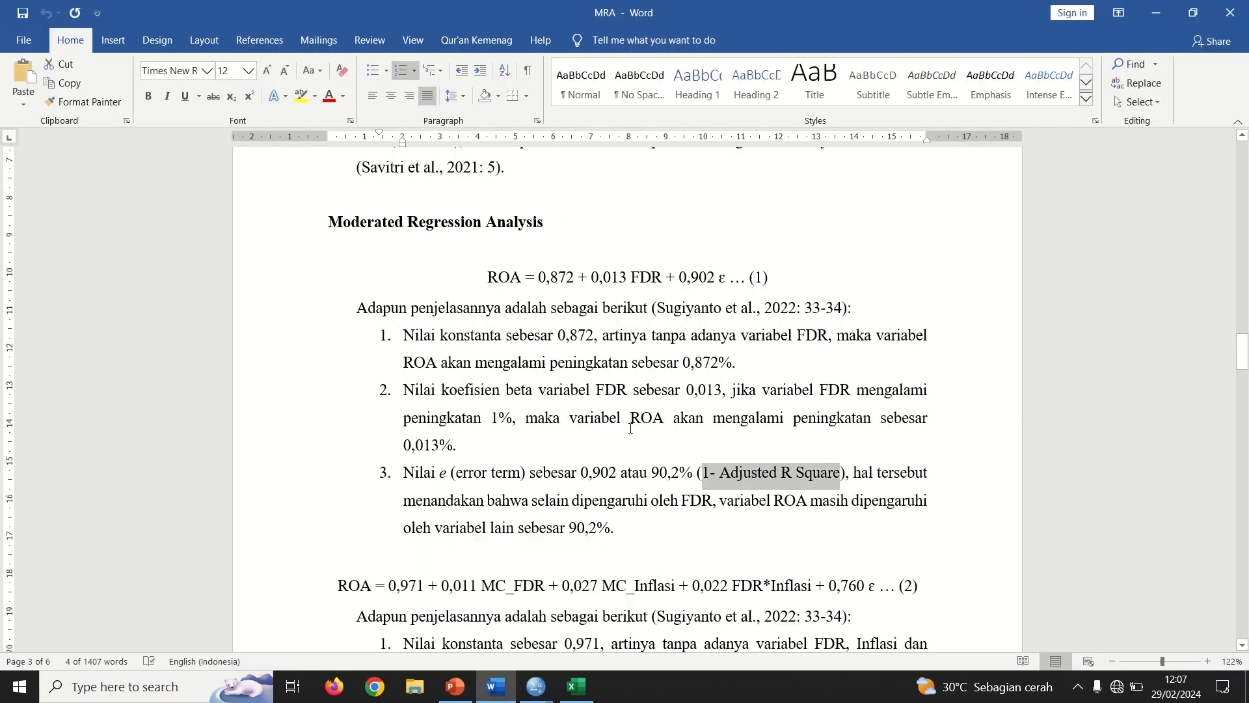
Switch to the Excel DATA sheet and calculate equation 1's error term in cell L45 with =1-0,098.
left_click(576, 686)
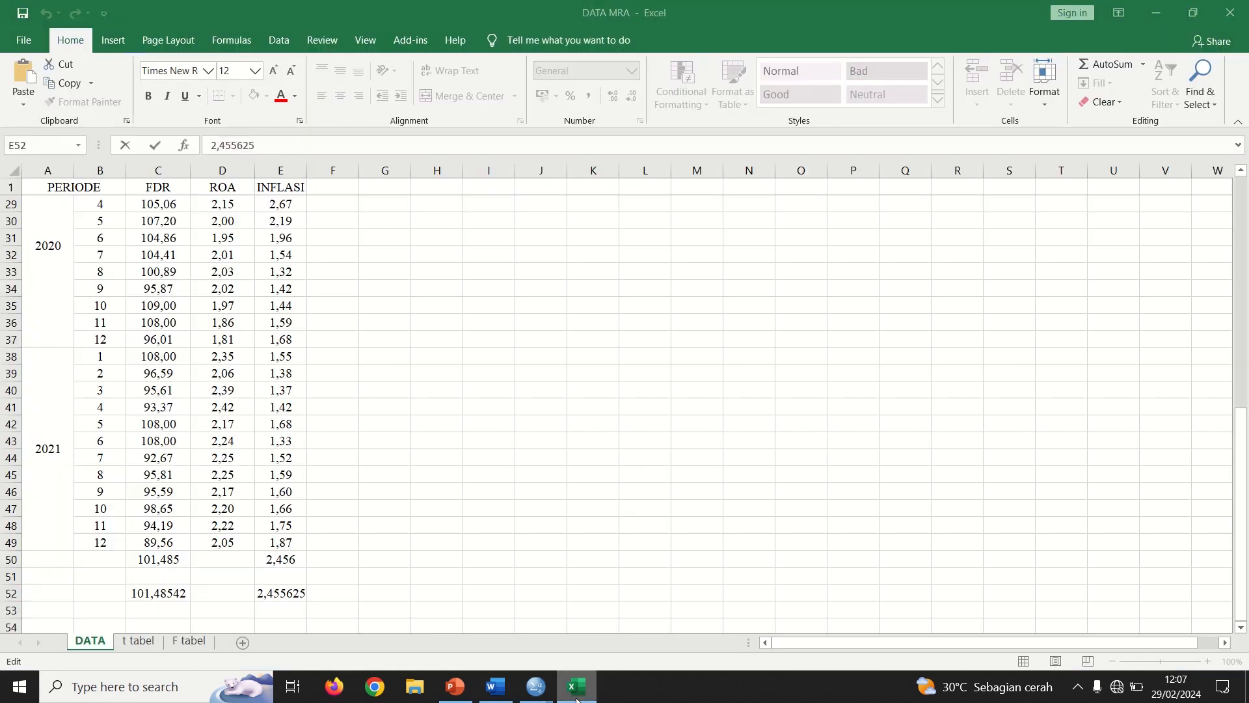
left_click(656, 472)
type("=1")
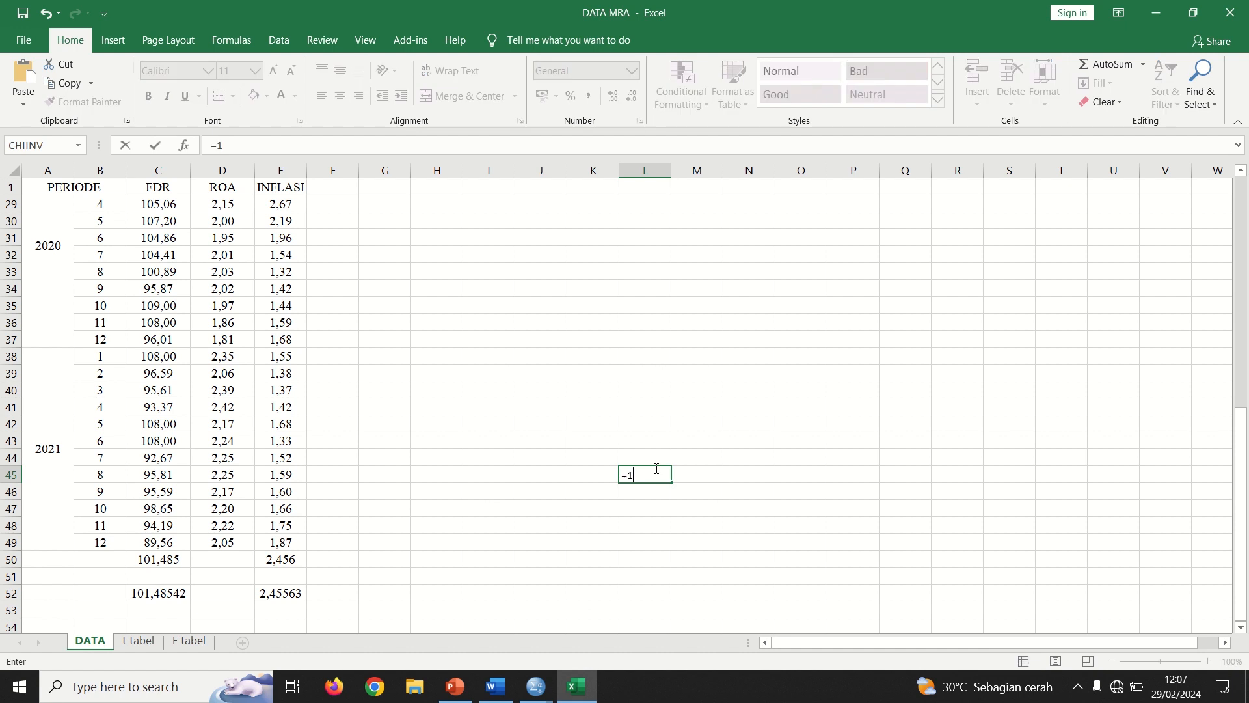
type("-0,098")
key("Return")
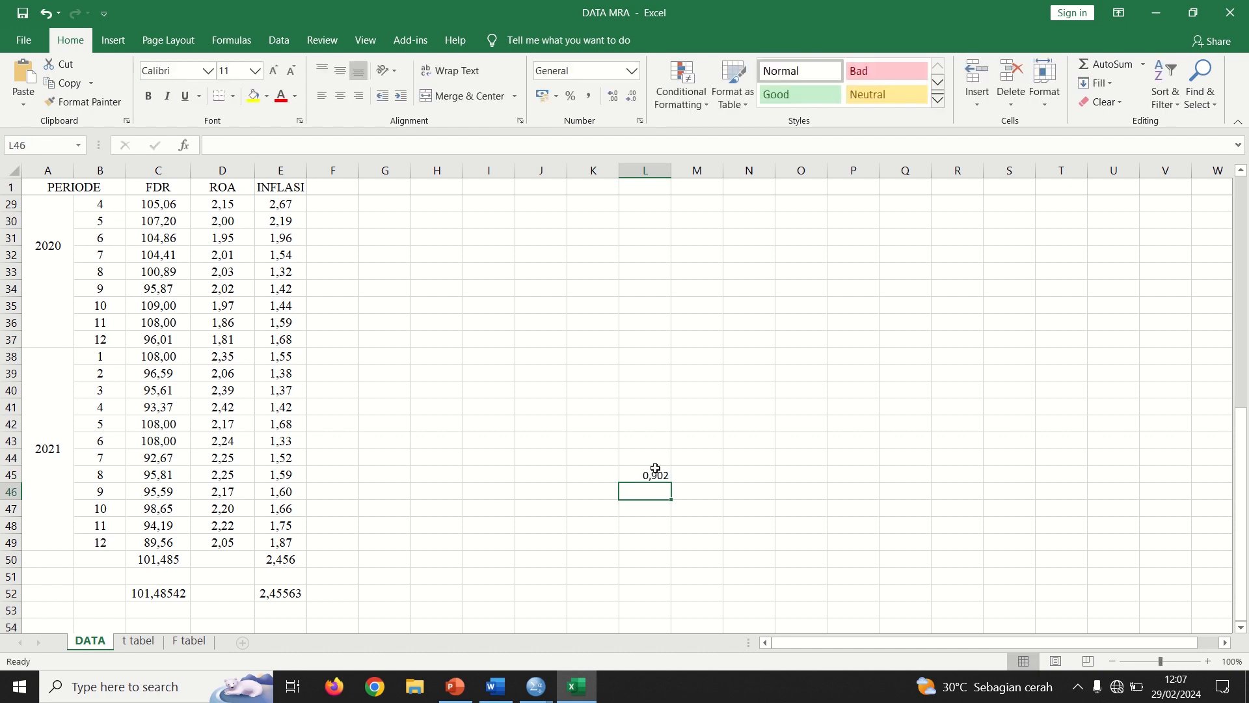
left_click(656, 469)
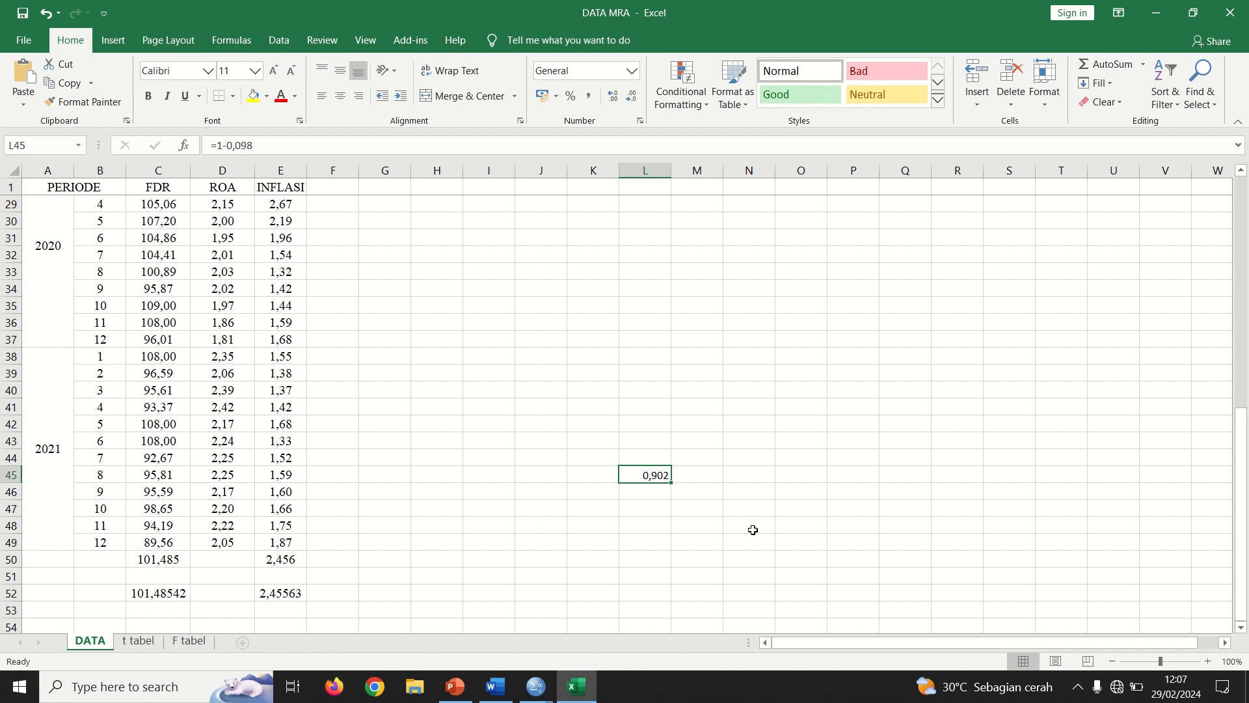
Switch to the Word document and compare equation 1's error term explanation with the value calculated in Excel.
key("alt+Tab")
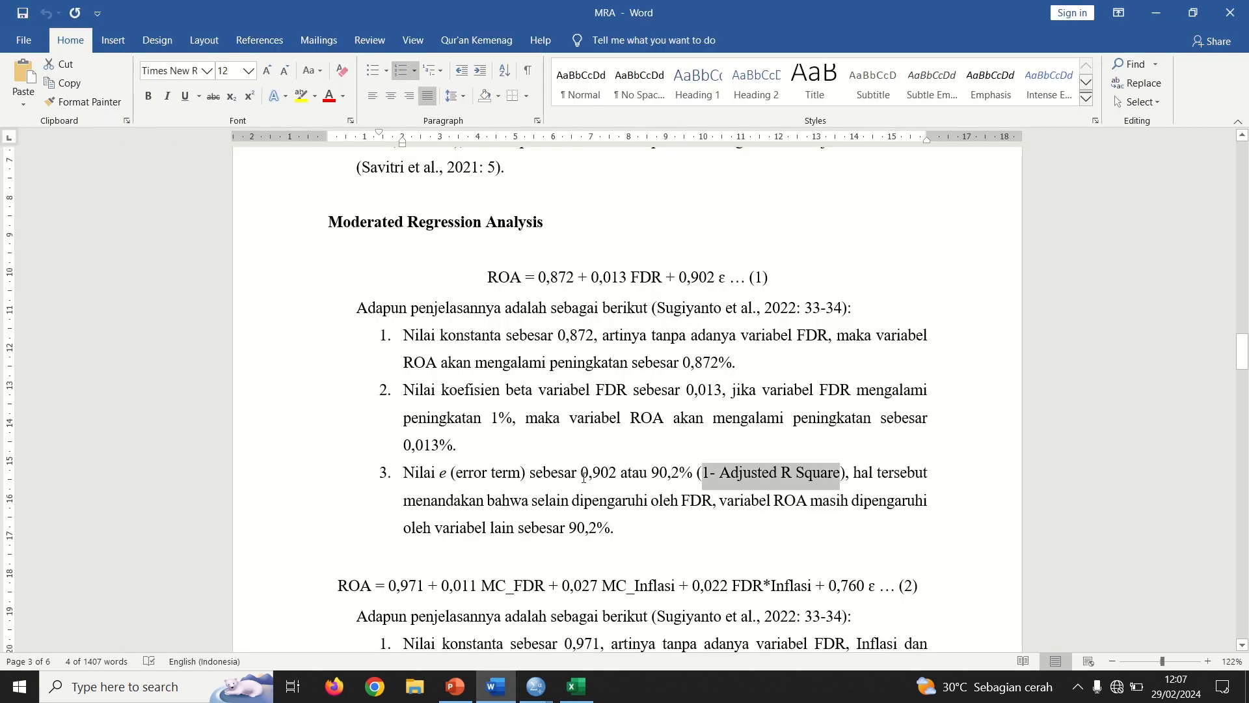
left_click_drag(576, 475, 616, 474)
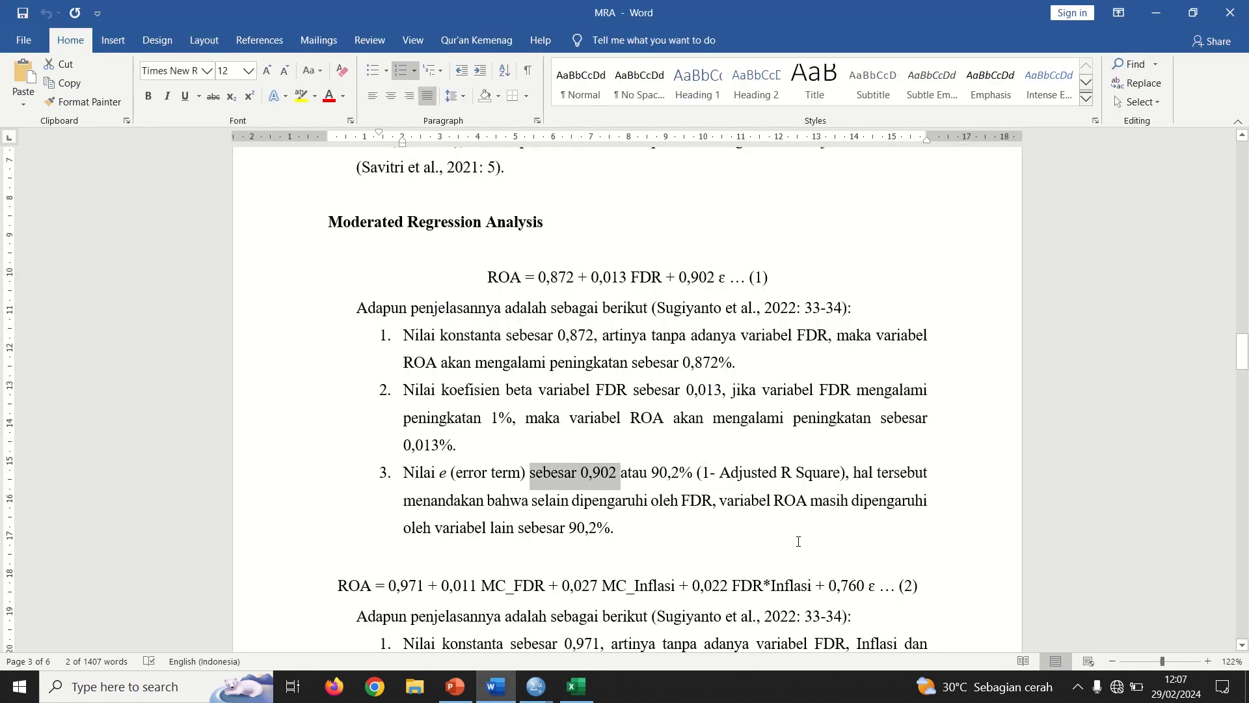
left_click(615, 528)
left_click_drag(1244, 367, 1244, 384)
In SPSS, run the linear regression of ROA with FDR replaced by MC_FDR, MC_INFLASI and MCFDR_MCINFLASI as independents.
key("alt+Tab")
key("alt+Tab")
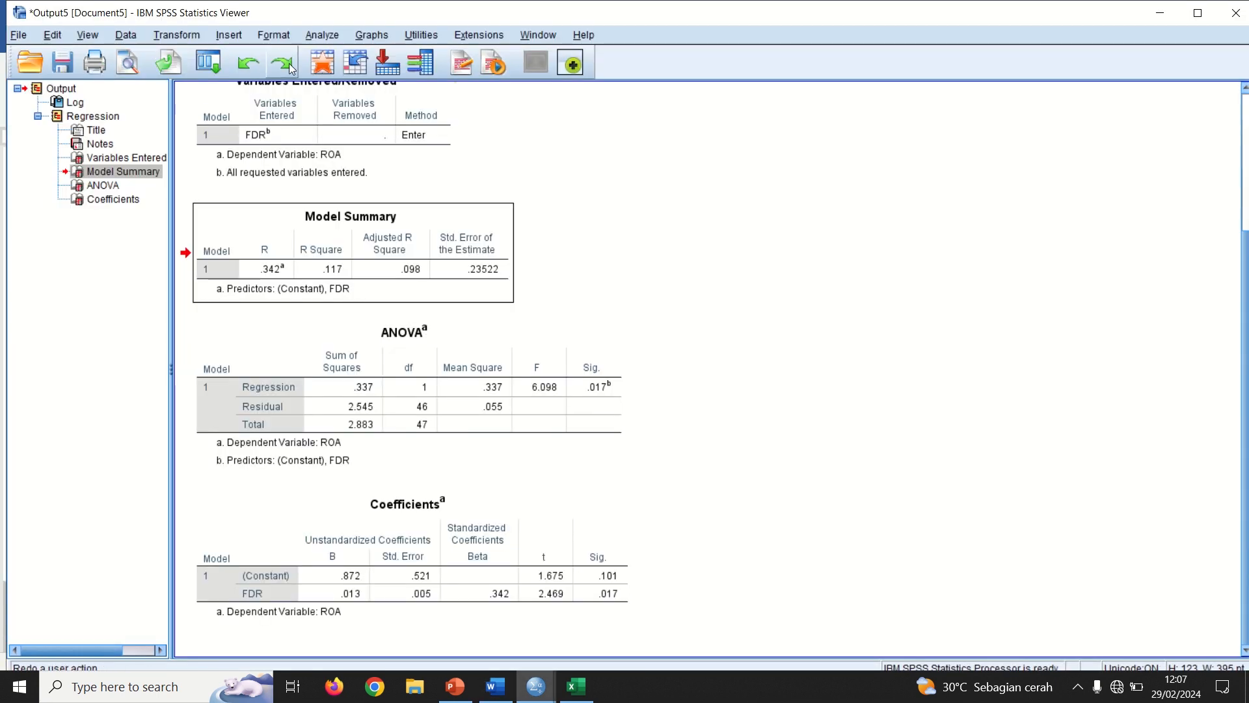
left_click(322, 35)
mouse_move(428, 227)
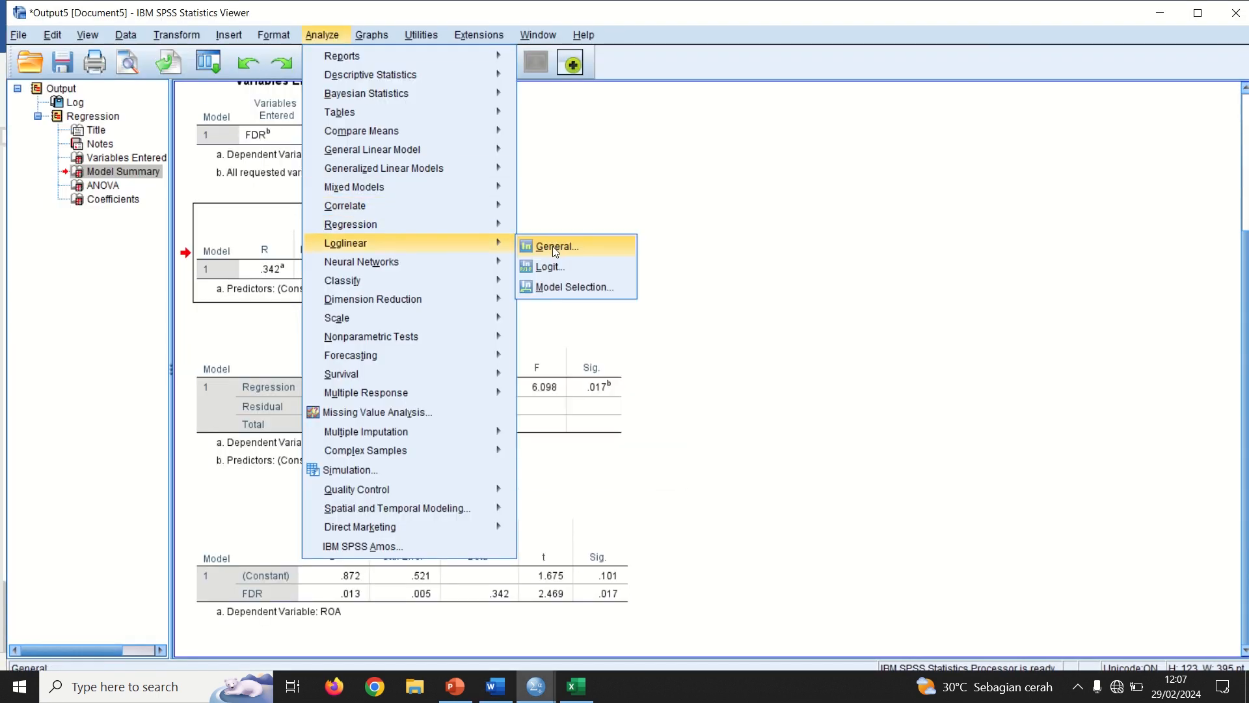
left_click(551, 248)
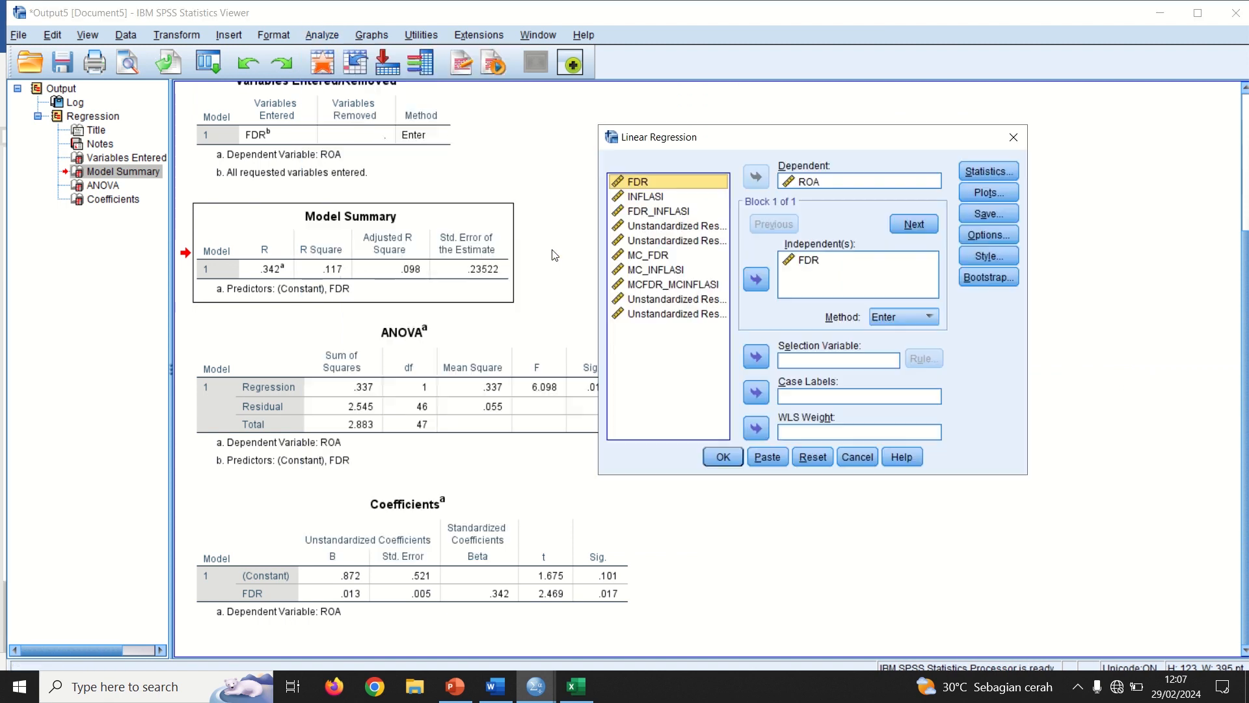
left_click(813, 275)
left_click(758, 281)
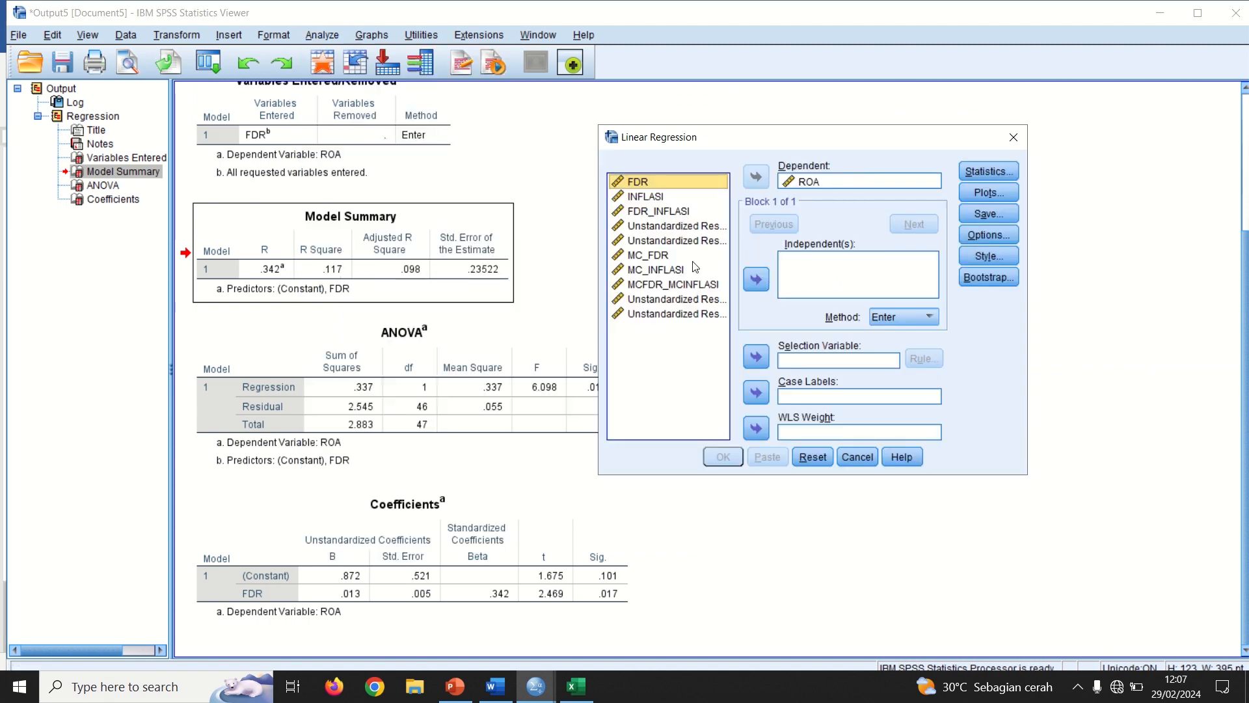
left_click(672, 257)
left_click(664, 285, "shift")
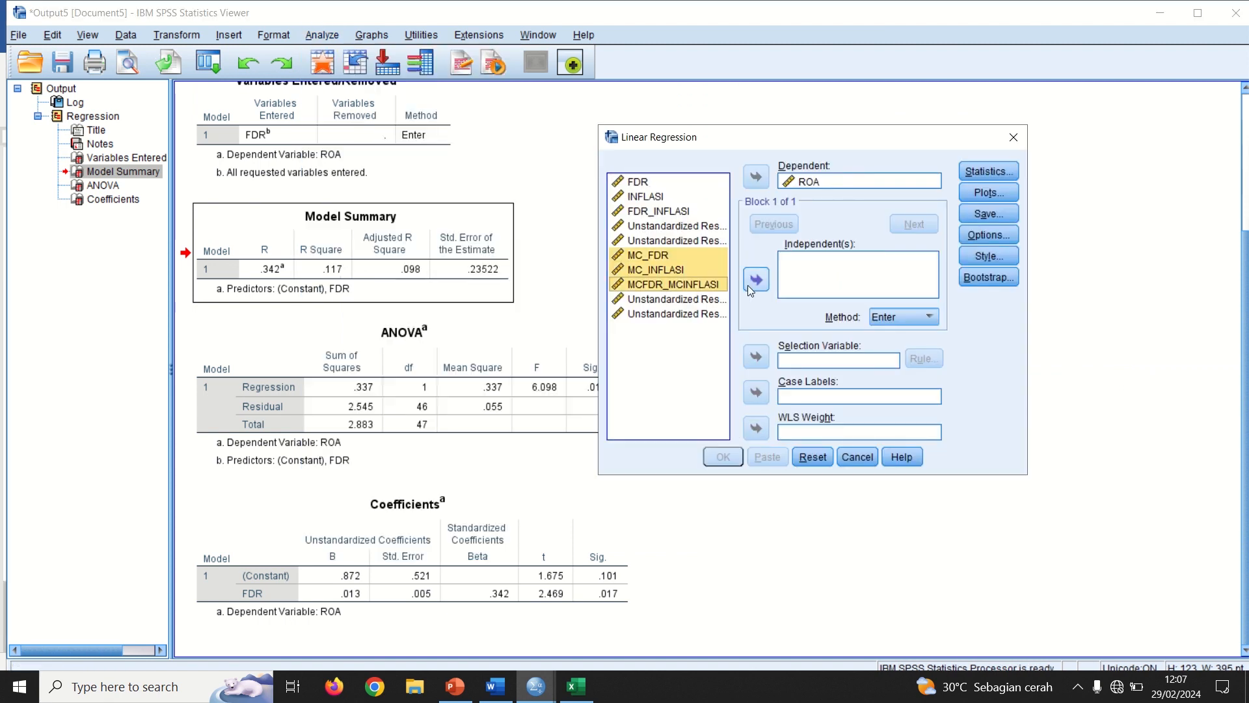
left_click(749, 285)
left_click(725, 456)
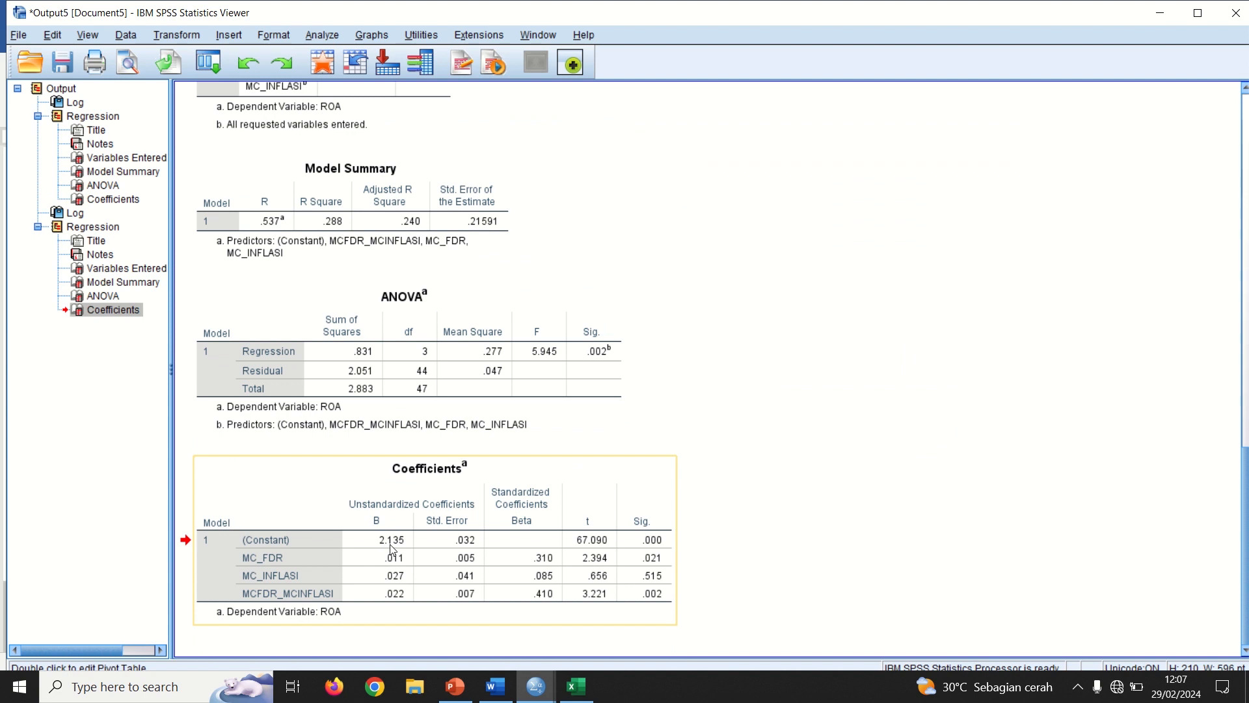
Check equation 2's constant in Word against the SPSS Coefficients table and replace it with 2,135.
key("alt+Tab")
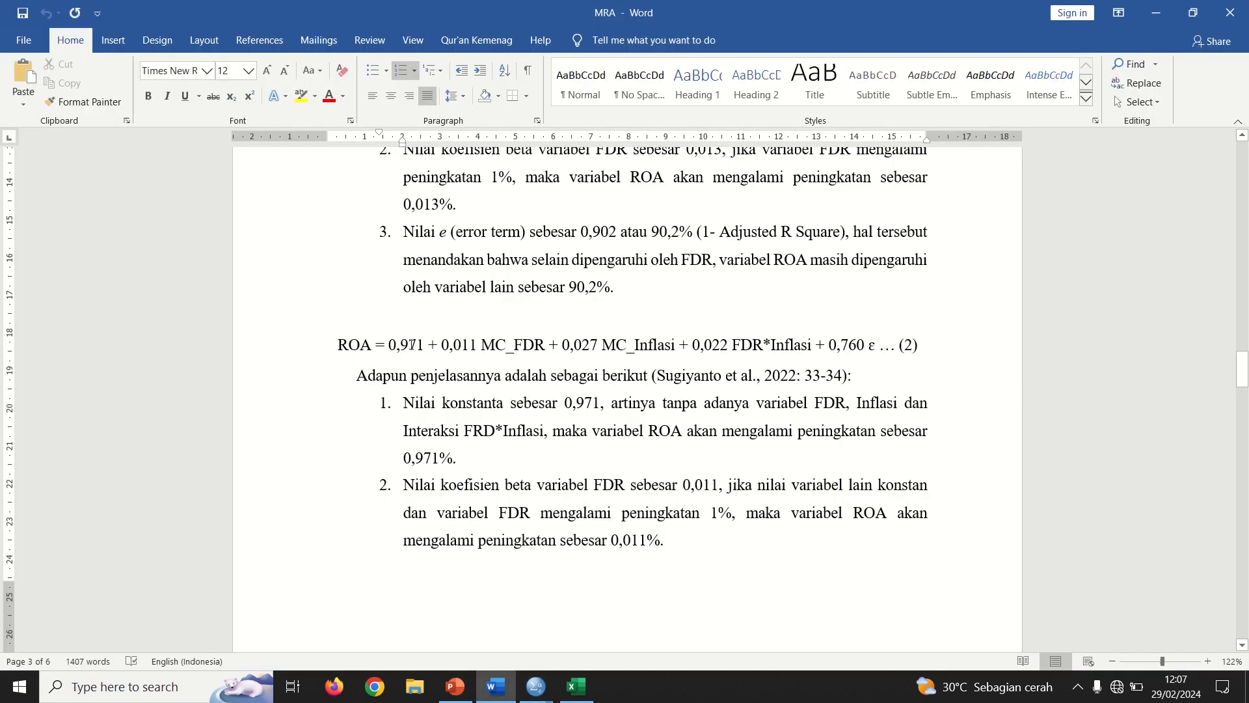
double_click(411, 345)
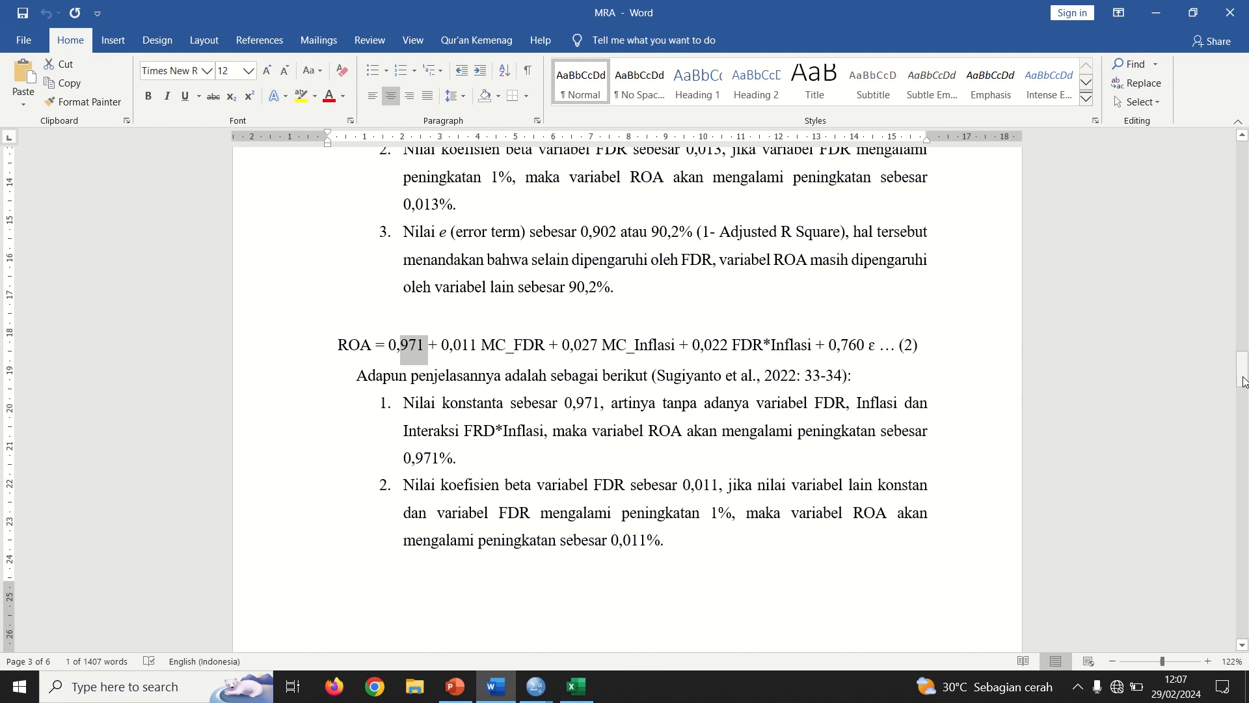
left_click_drag(1242, 382, 1243, 378)
key("alt+Tab")
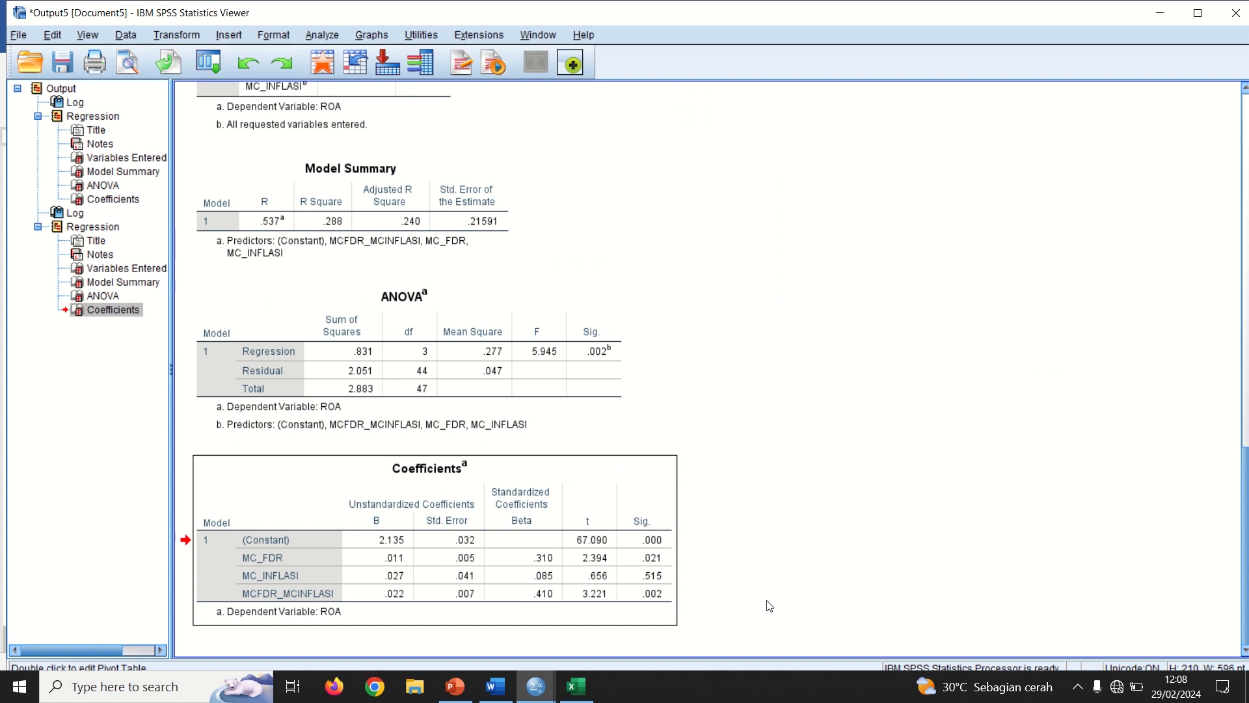
key("alt+Tab")
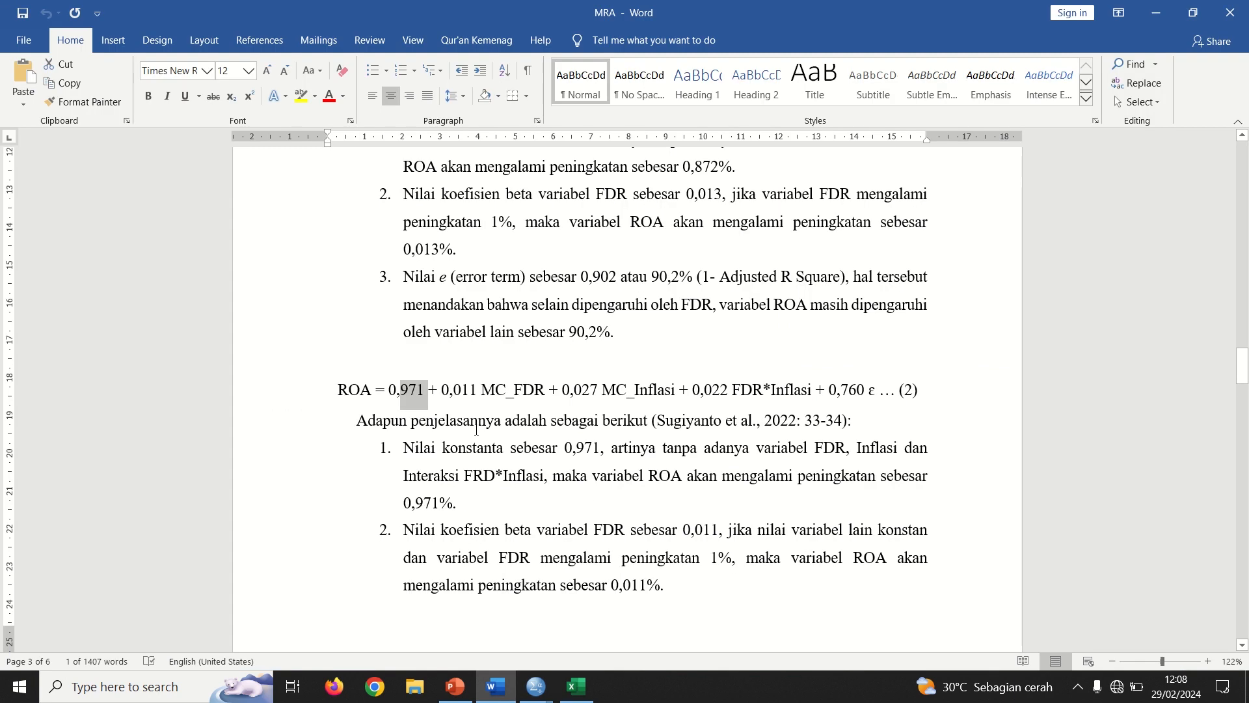
key("BackSpace")
key("BackSpace")
key("BackSpace")
type("2,1")
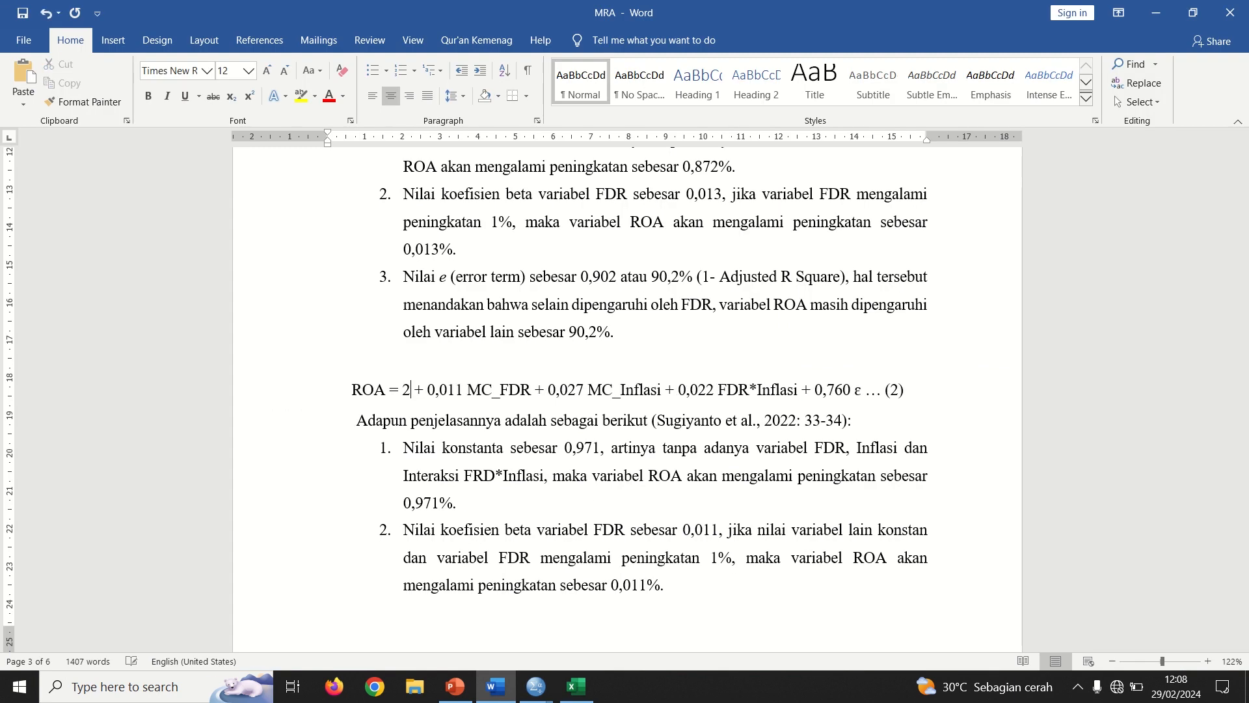
type("35")
Compare equation 2's MC_FDR, MC_Inflasi and FDR*Inflasi coefficients in Word with the SPSS Coefficients table.
key("alt+Tab")
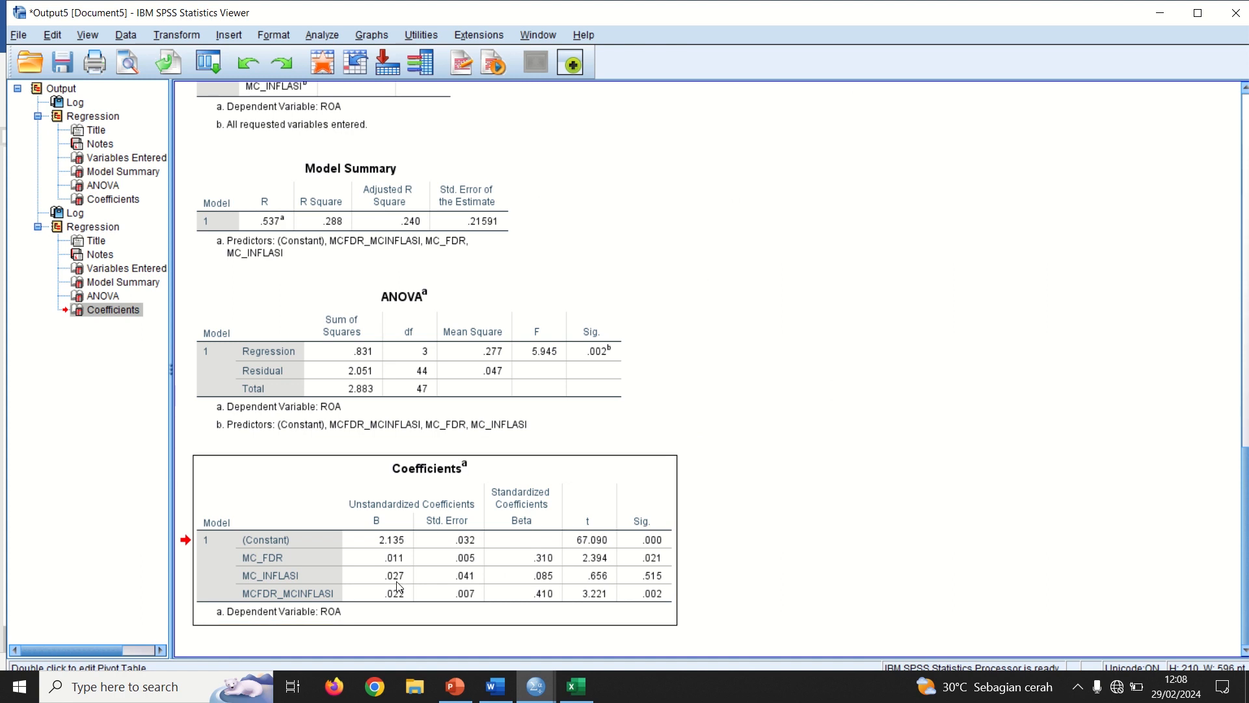
key("alt+Tab")
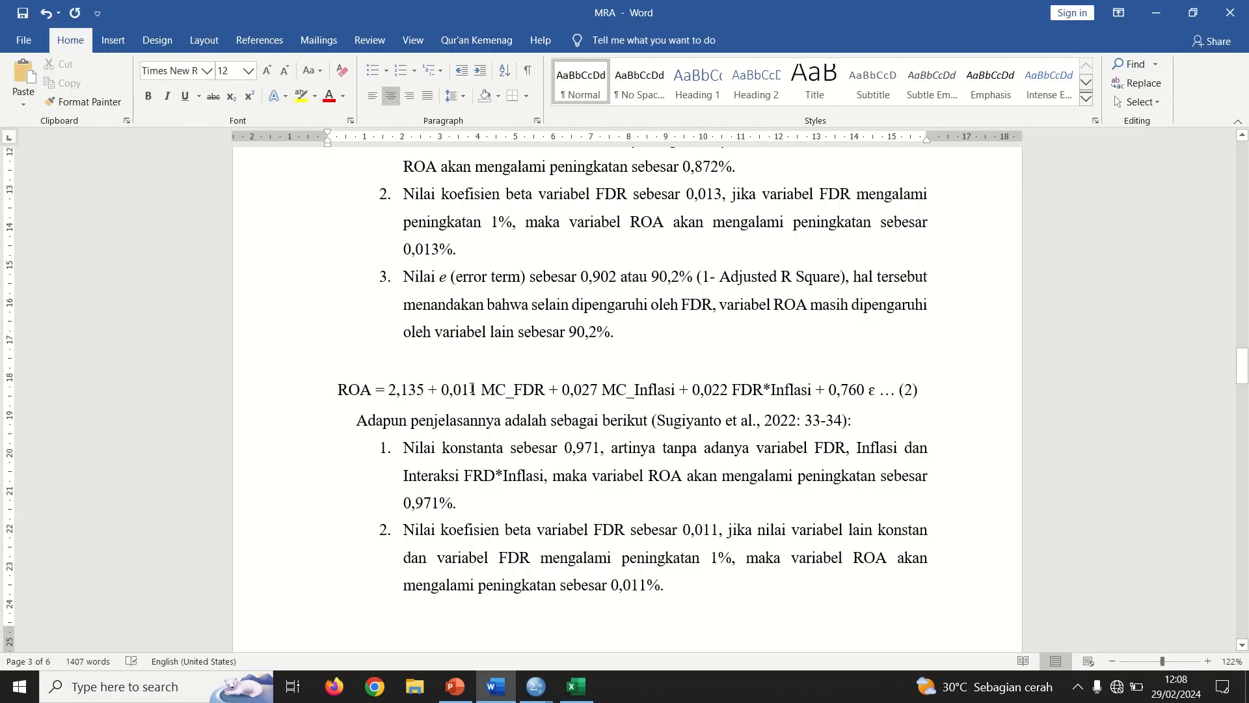
double_click(470, 389)
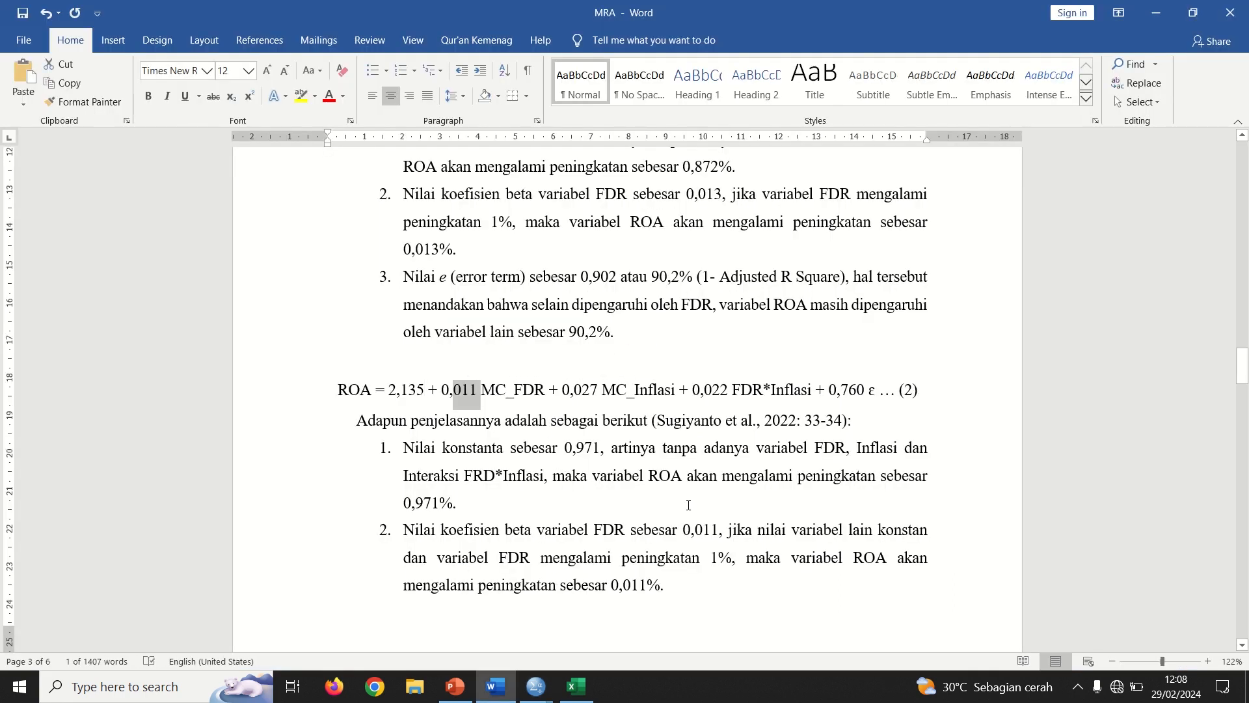
key("alt+Tab")
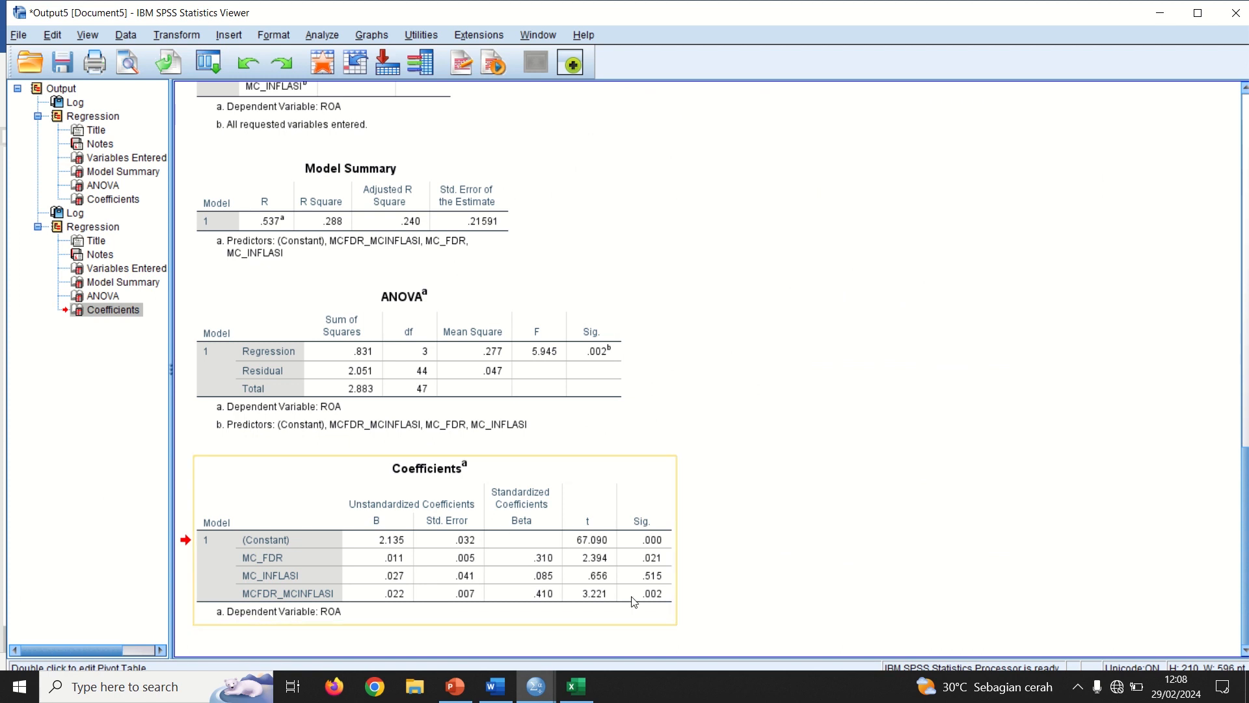
key("alt+Tab")
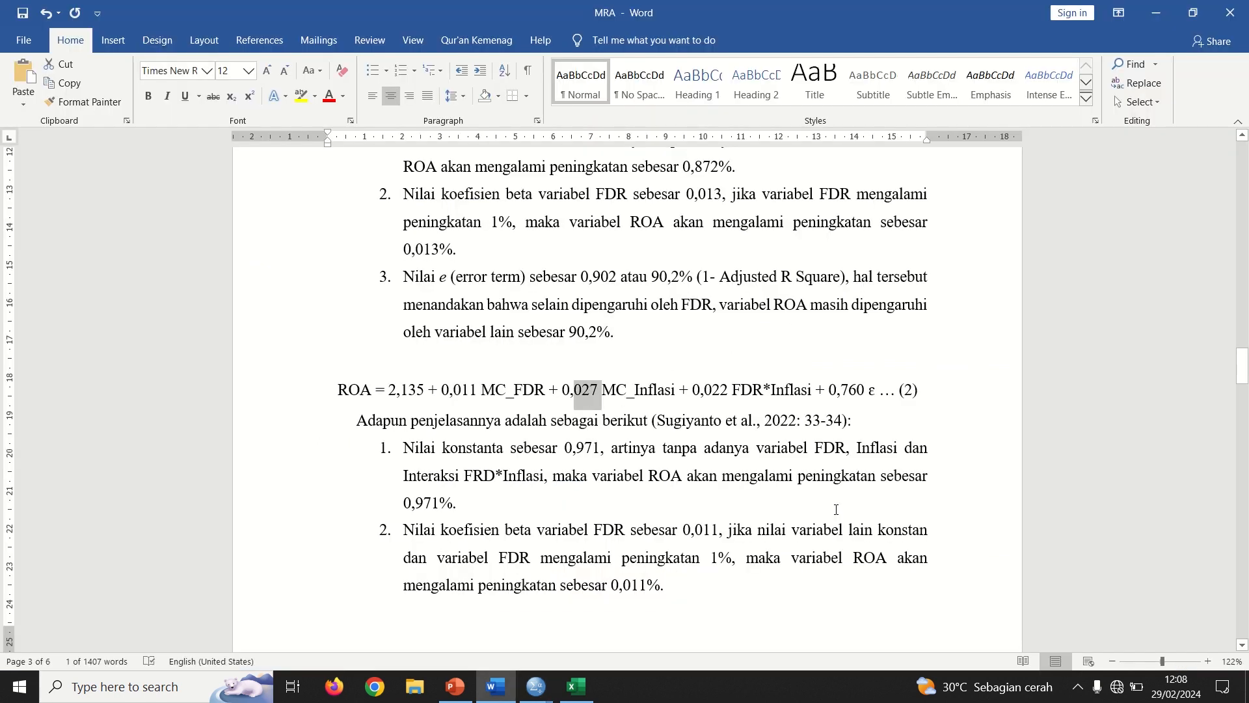
key("alt+Tab")
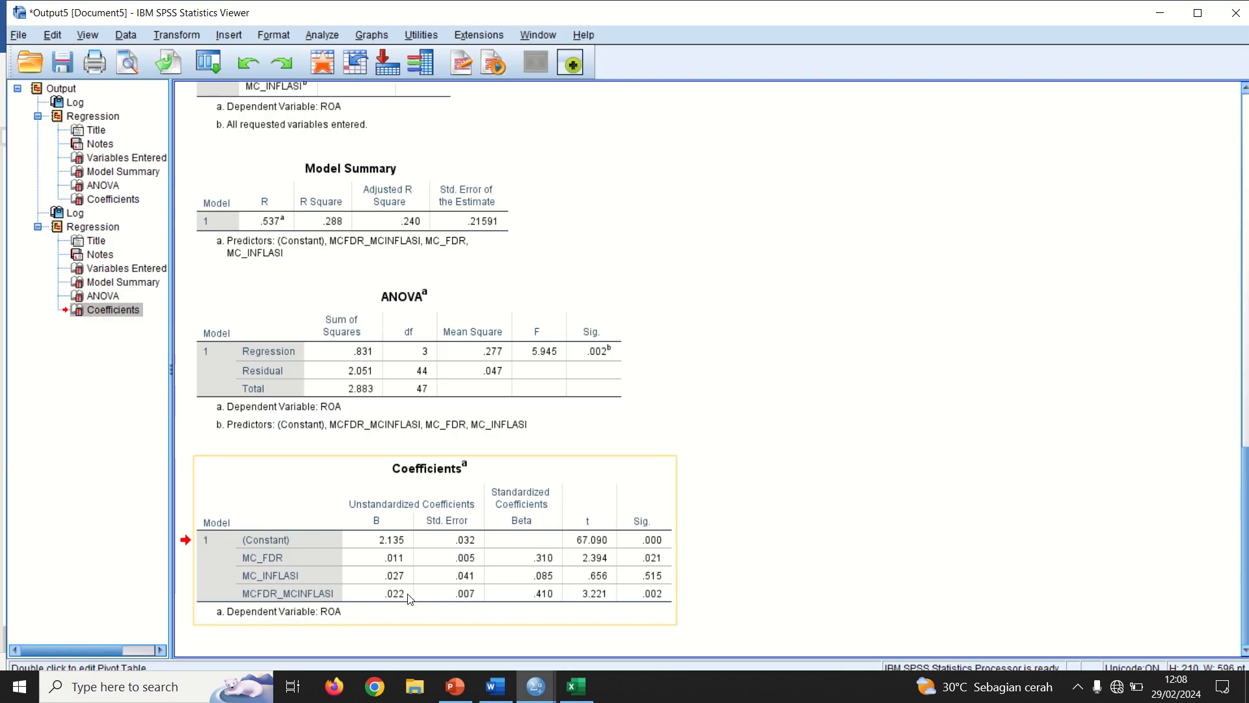
key("alt+Tab")
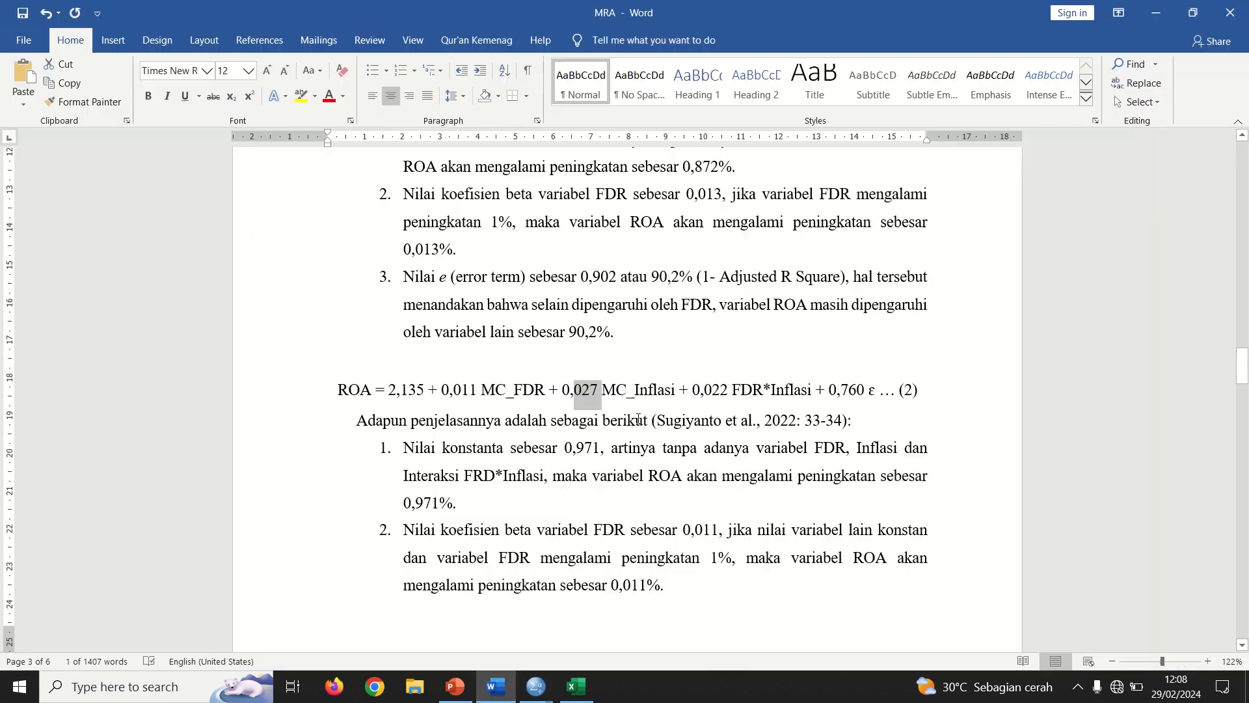
double_click(718, 389)
Look up the Adjusted R Square in SPSS and calculate equation 2's error term in Excel cell L46 with =1-0,24.
double_click(854, 391)
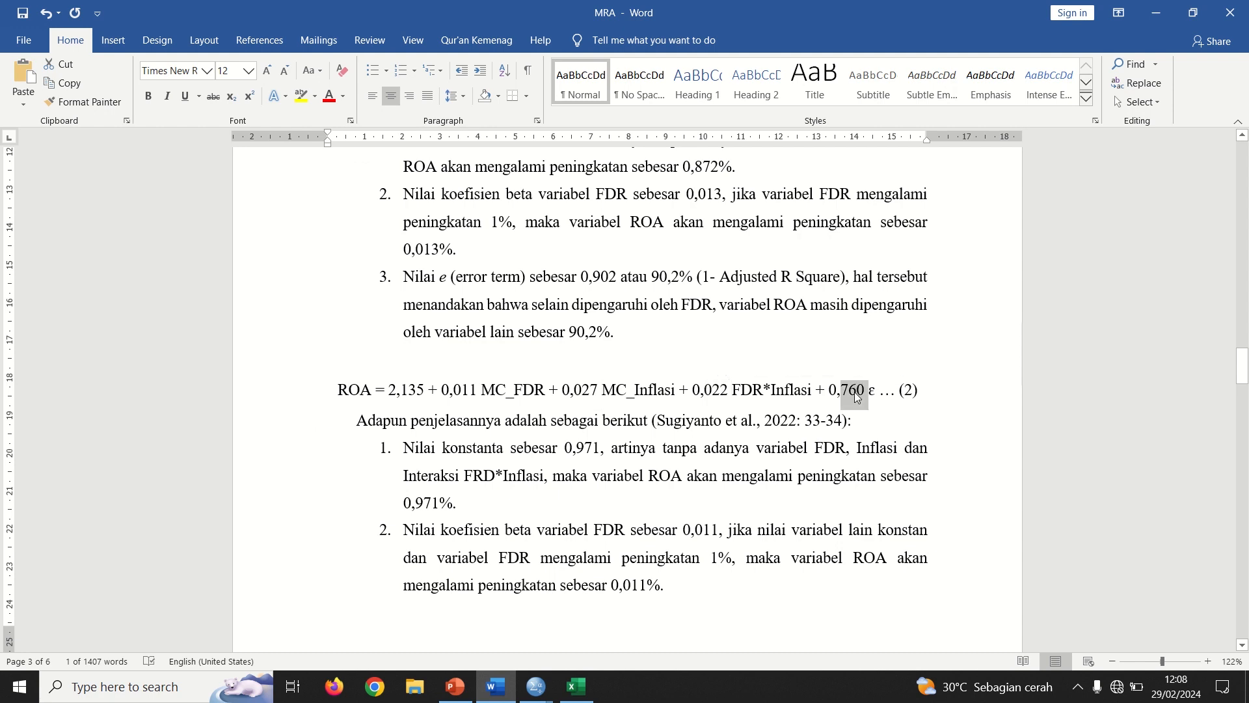
key("alt+Tab")
left_click(463, 244)
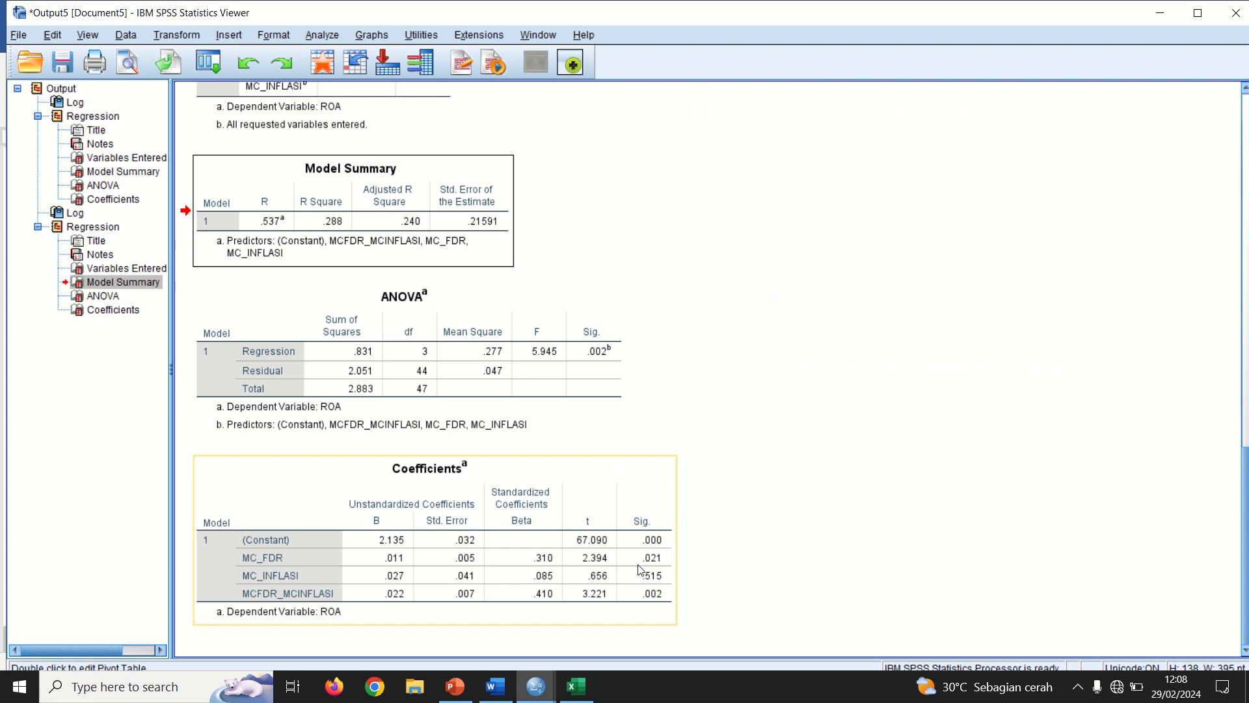
left_click(577, 685)
left_click(661, 494)
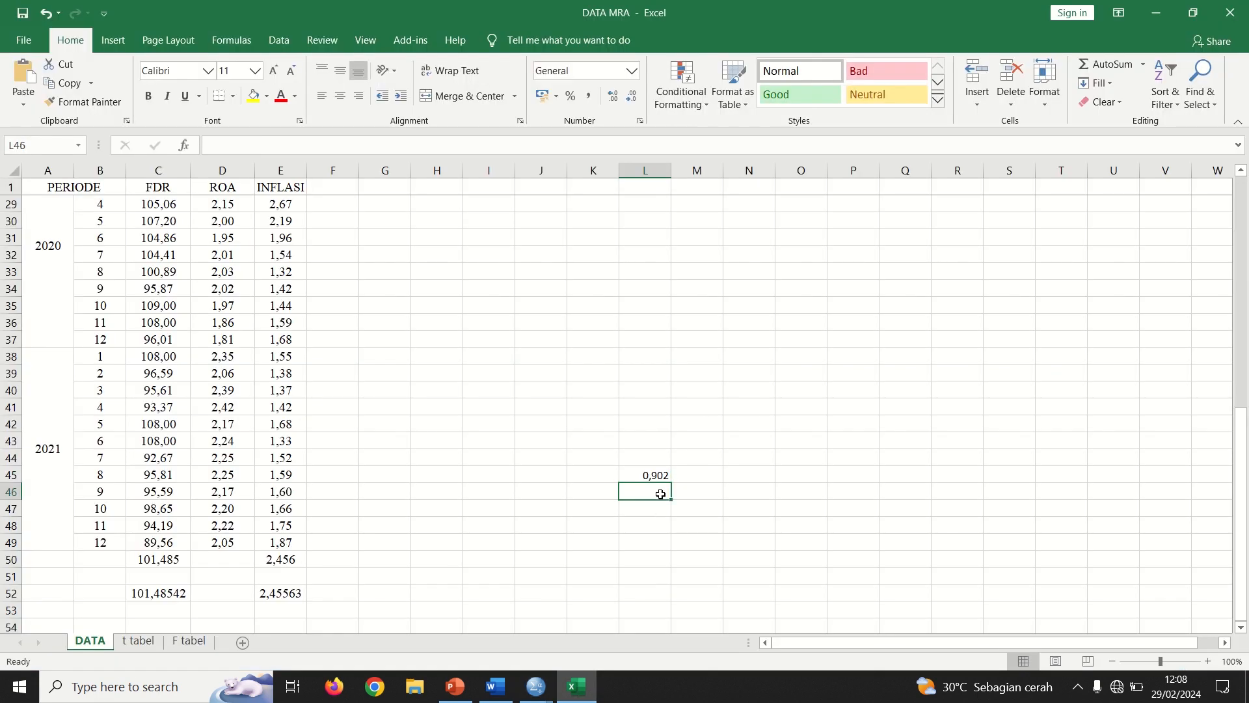
type("=1-0,24")
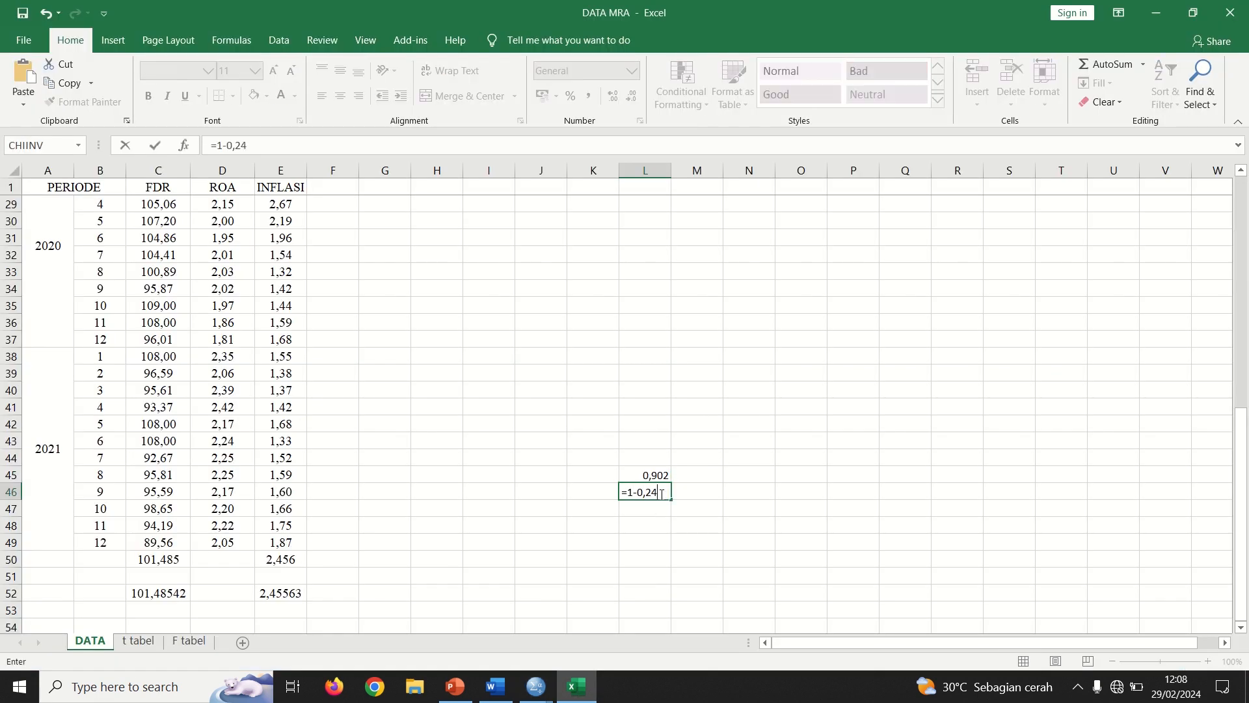
key("Return")
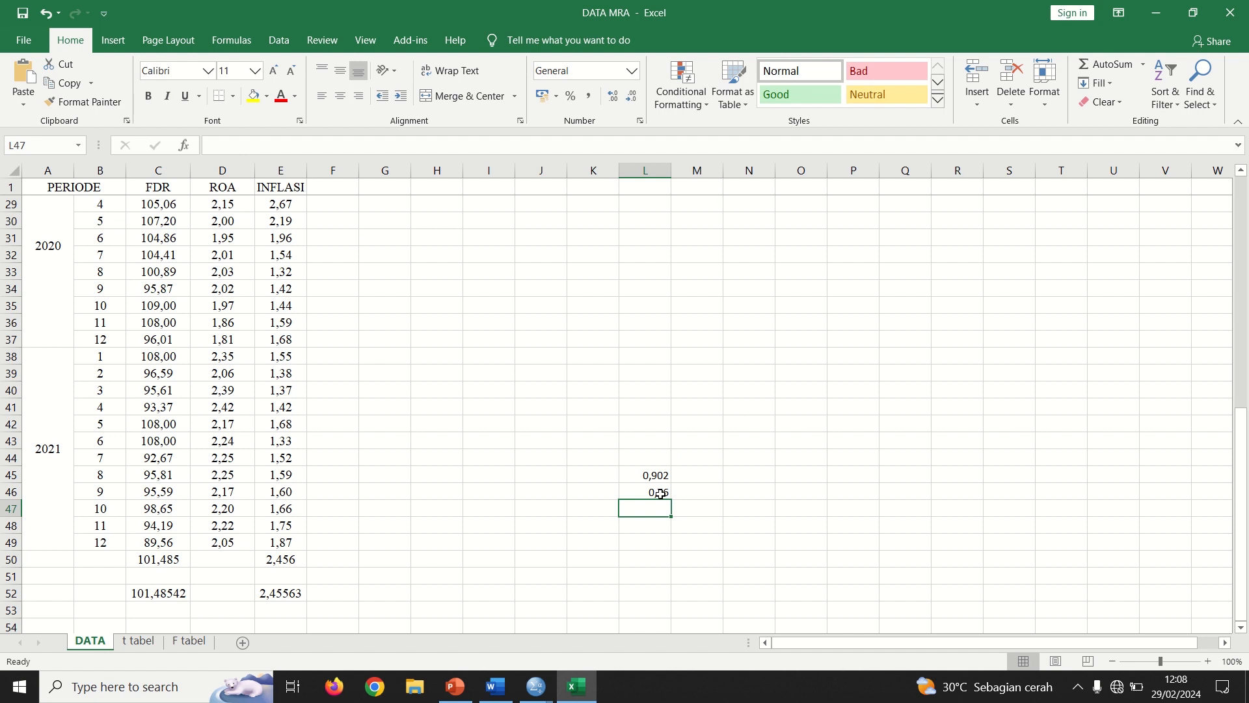
key("Up")
Return to the Word document and check equation 2's error term against the Excel result.
key("alt+Tab")
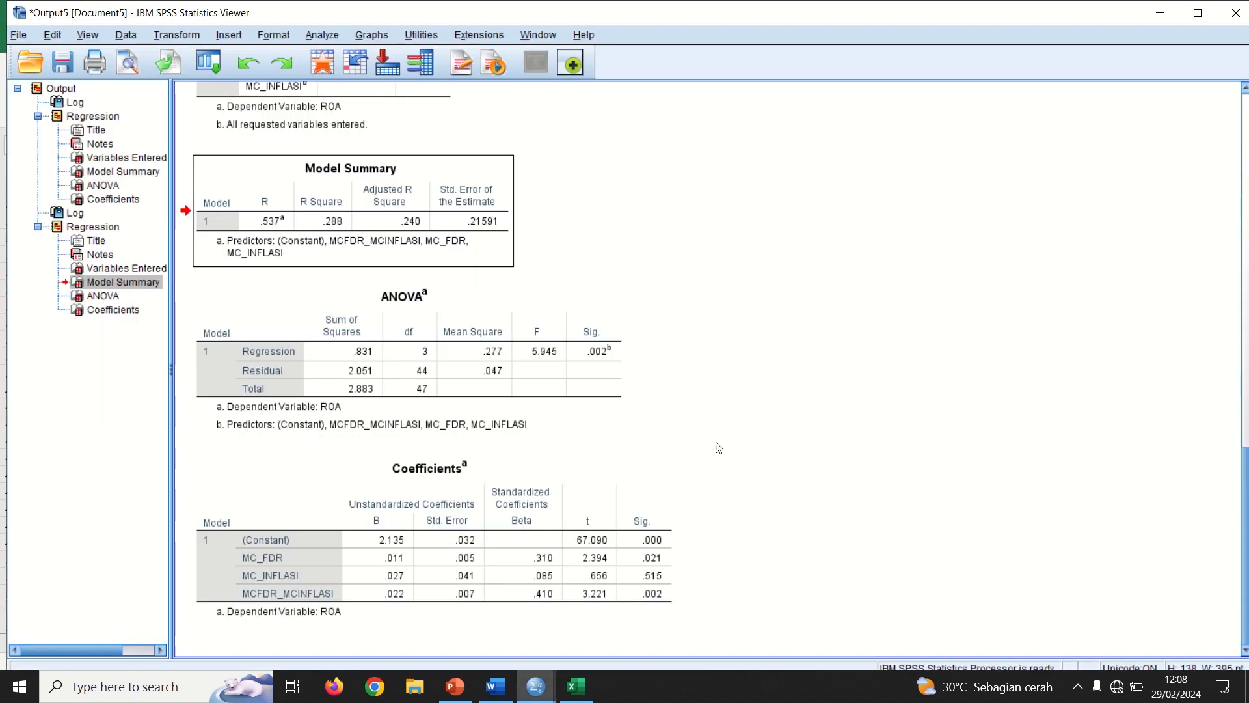
key("alt+Tab")
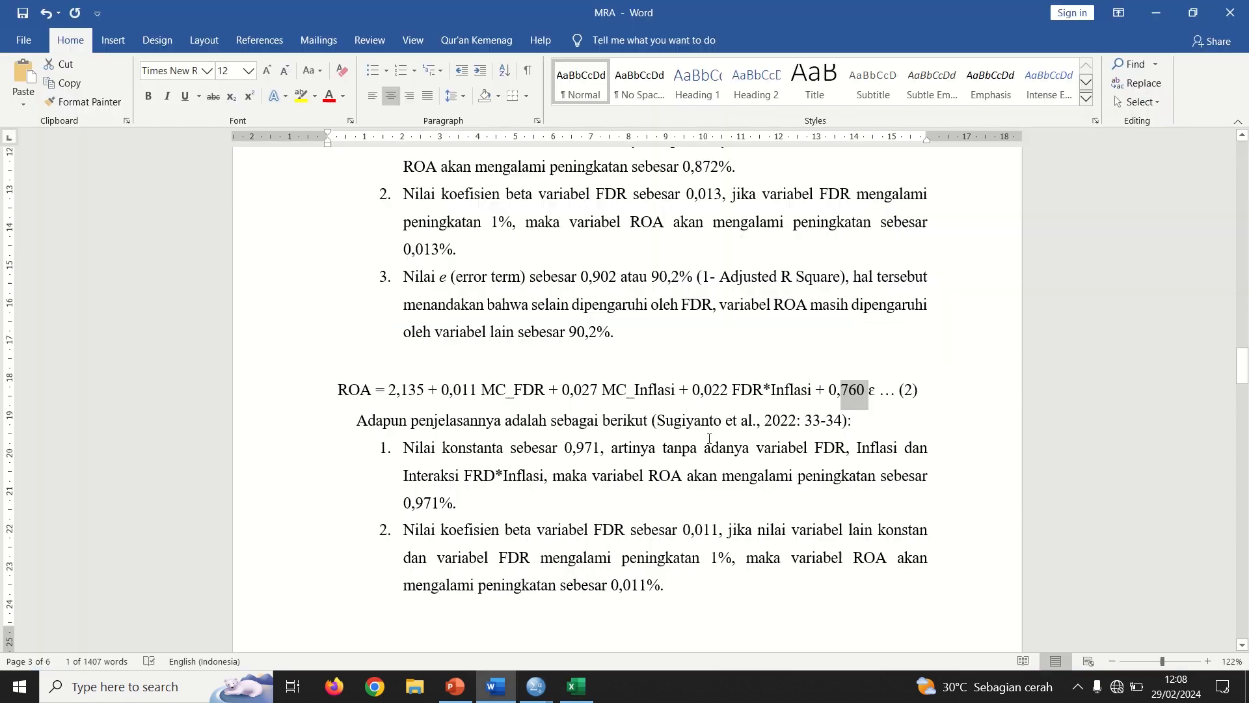
double_click(861, 393)
Change the constant value in the first explanation point of equation 2 to 2,135 without a stray space.
double_click(584, 447)
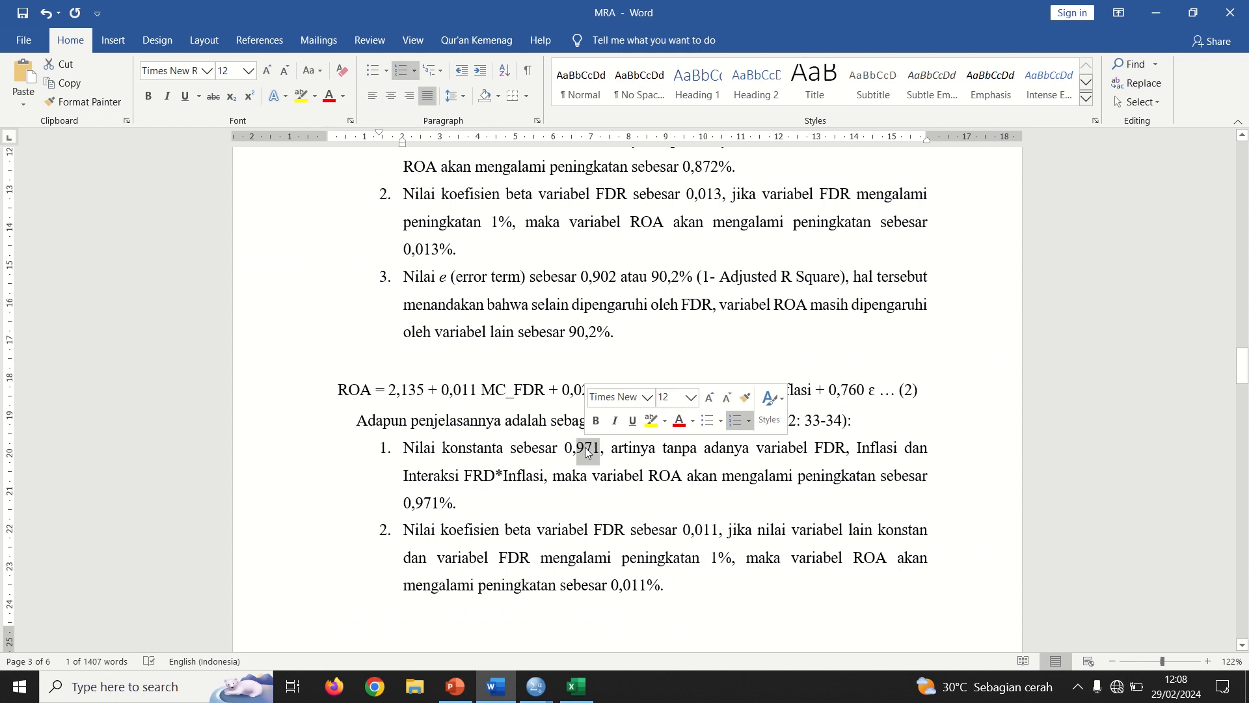
key("BackSpace")
key("BackSpace")
key("BackSpace")
type("2,1")
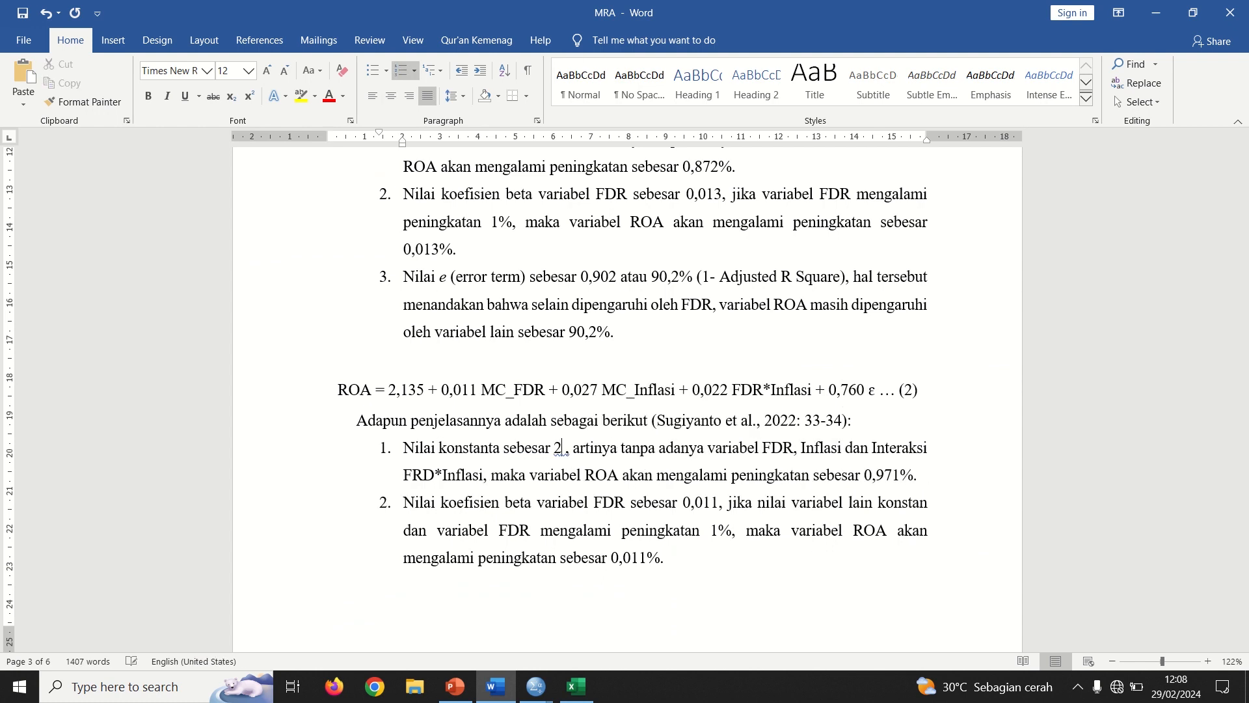
type("35")
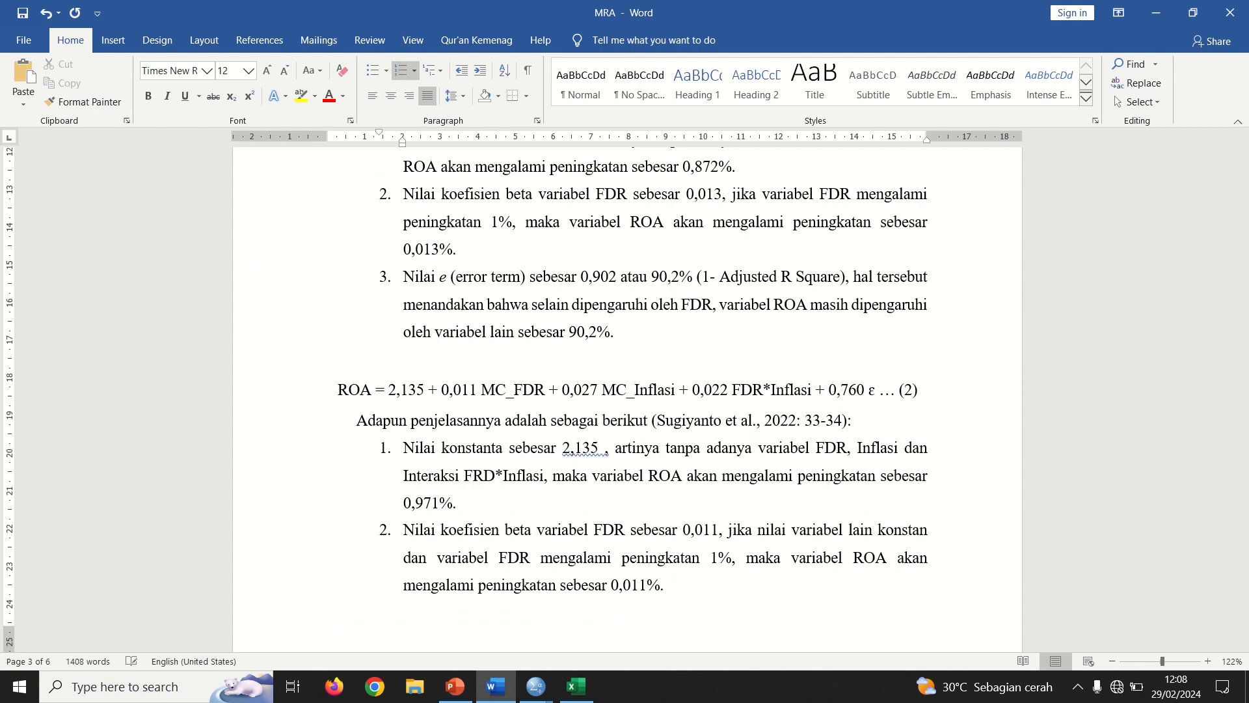
key("Delete")
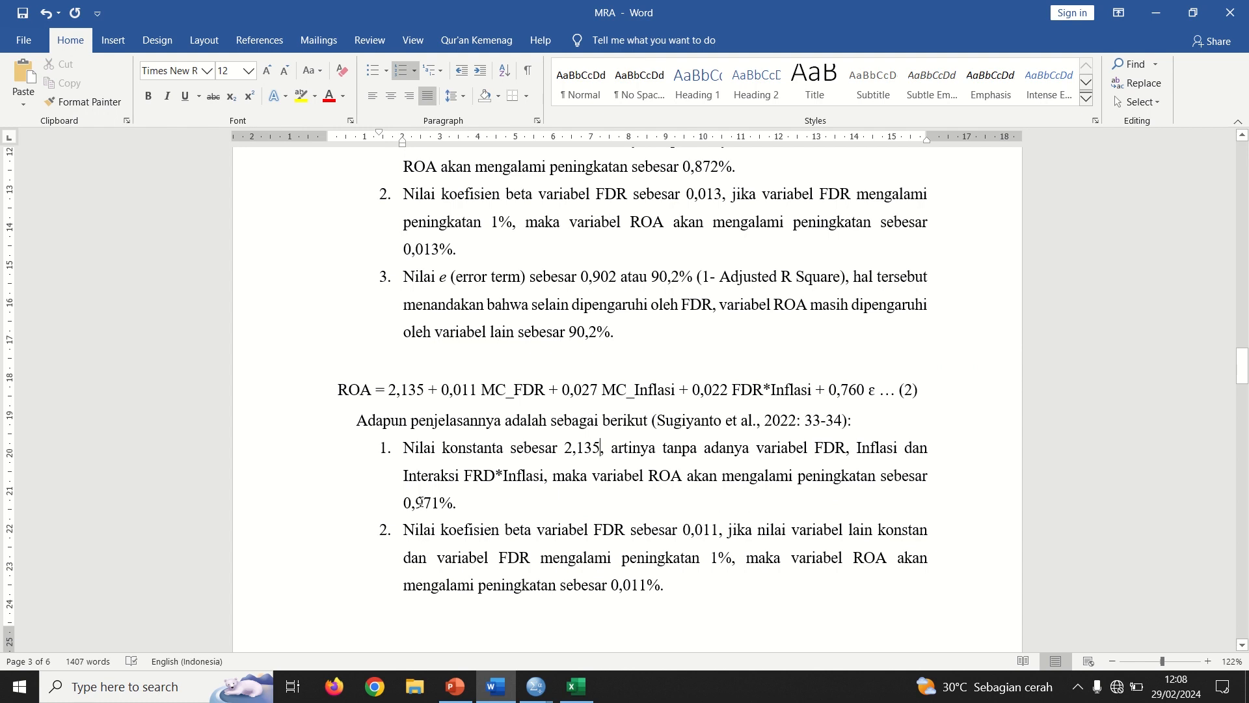
Set the ROA increase at the end of equation 2's first explanation point to 2,135%.
double_click(426, 504)
key("BackSpace")
type("2,")
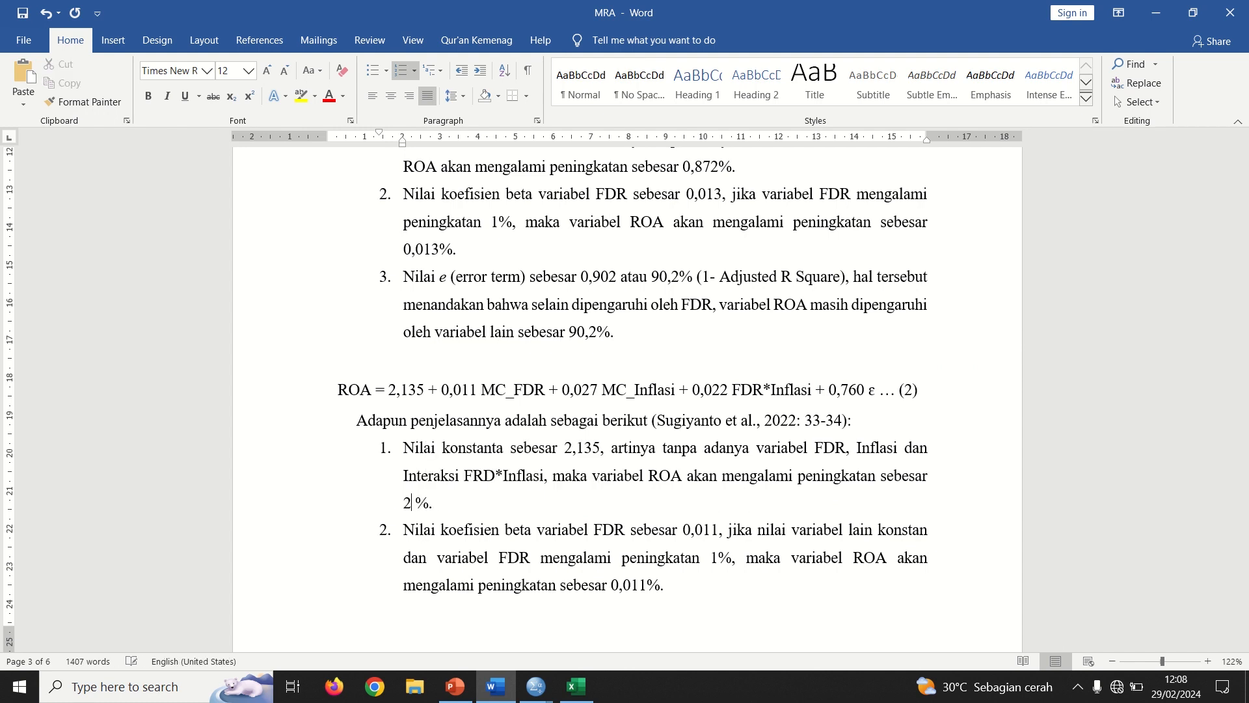
type("135")
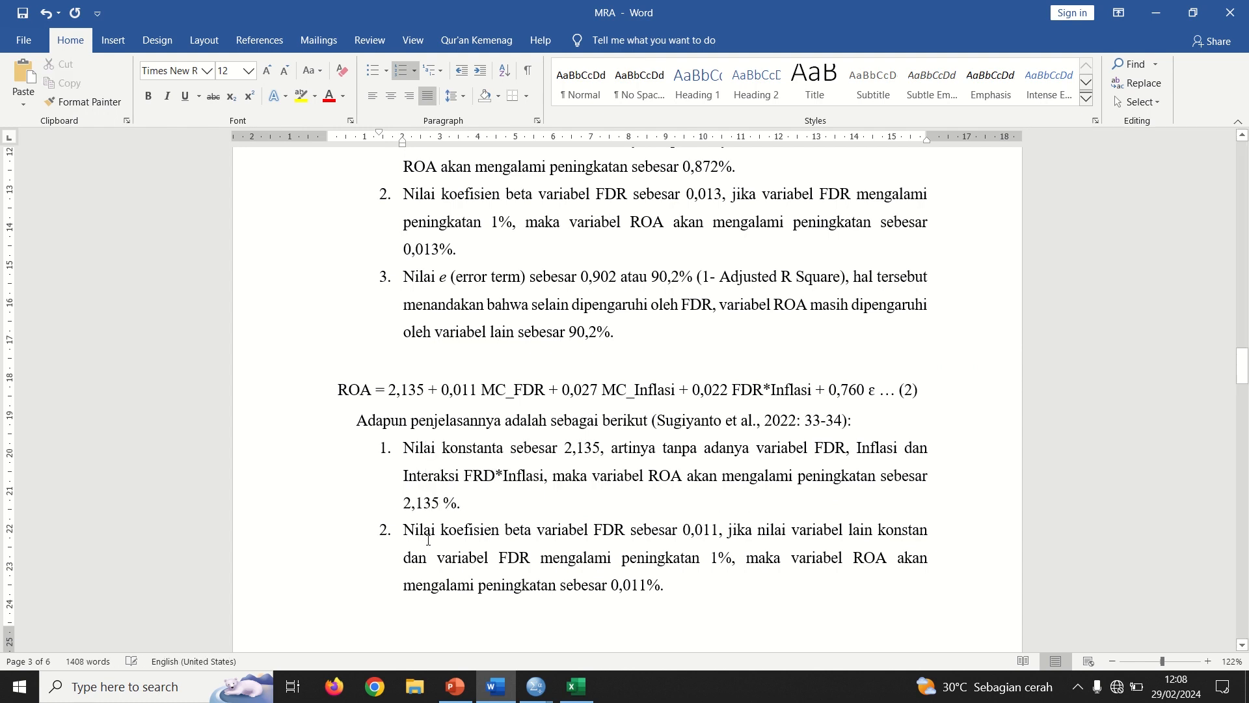
key("BackSpace")
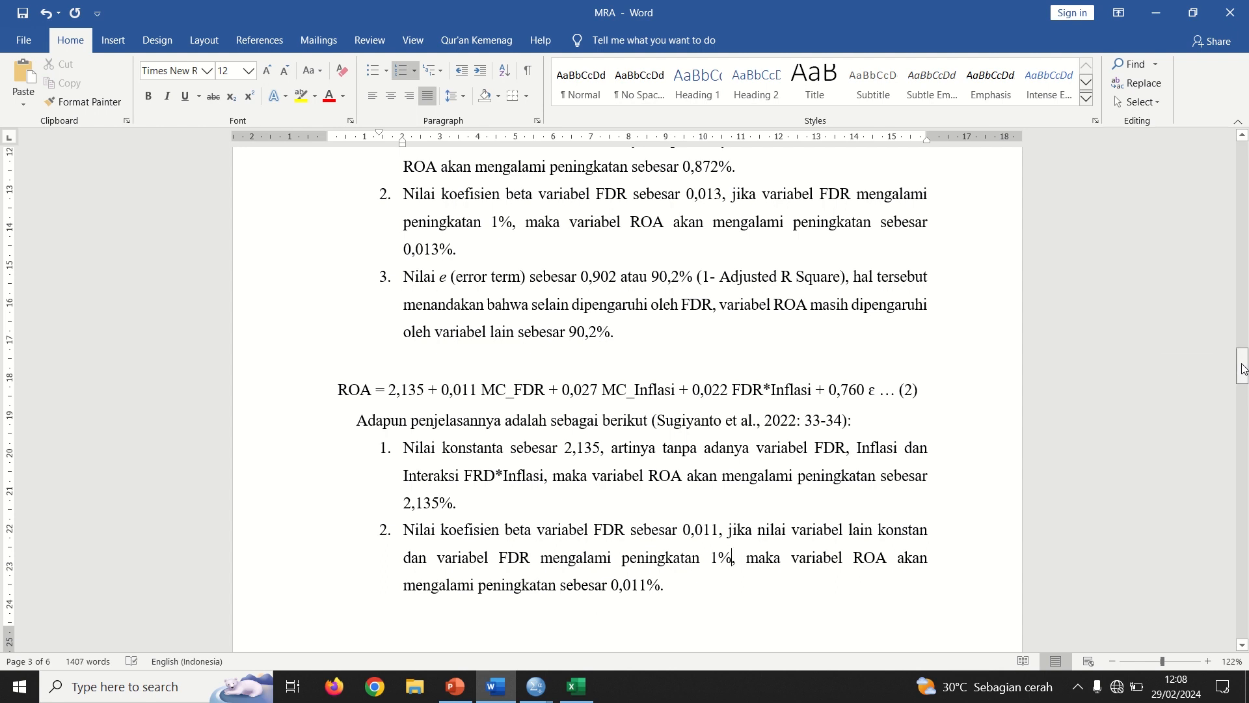
Correct the misspelled FRD to FDR in the fourth explanation point of equation 2, on the Interaksi coefficient.
left_click_drag(1243, 367, 1242, 392)
scroll(1242, 393, "down", 1)
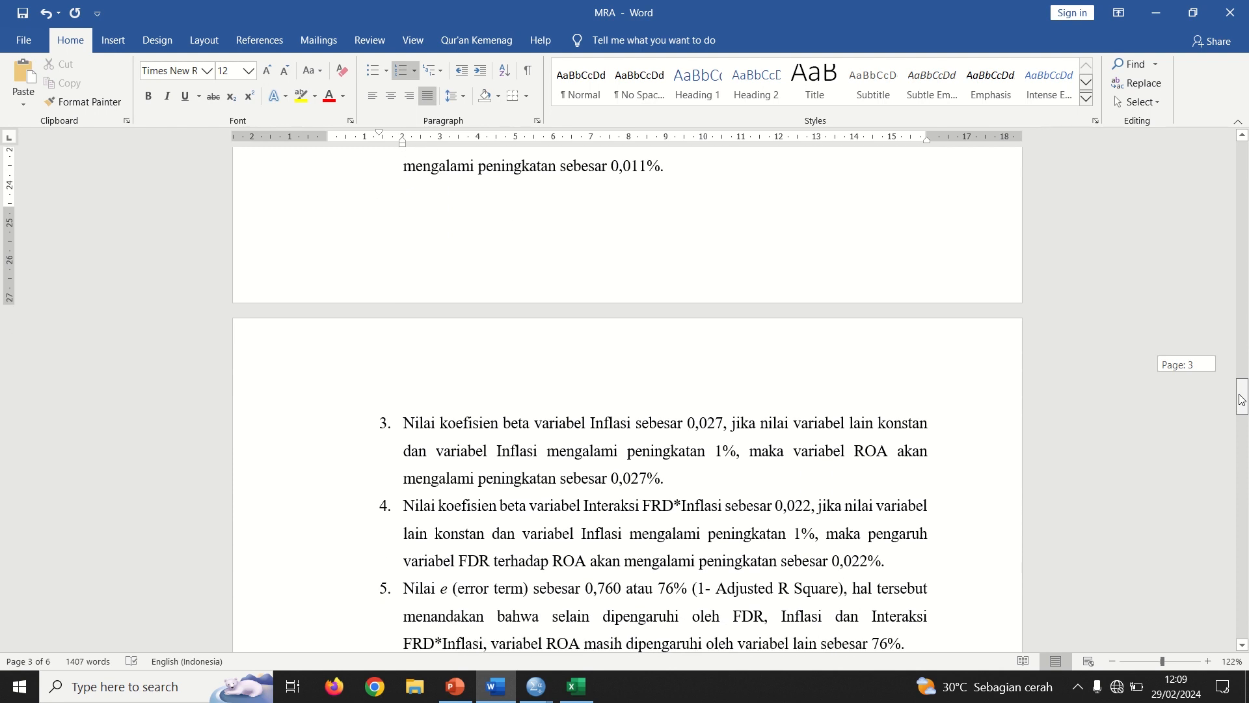
scroll(1243, 392, "down", 1)
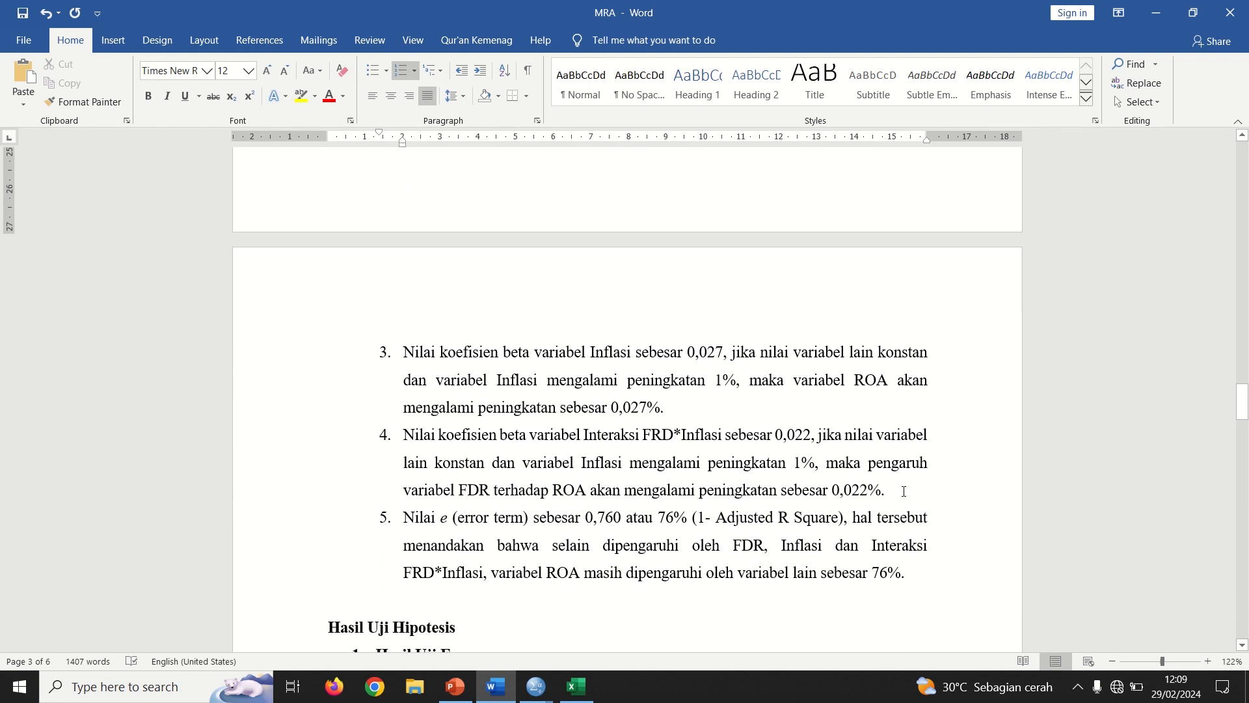
left_click_drag(907, 490, 405, 435)
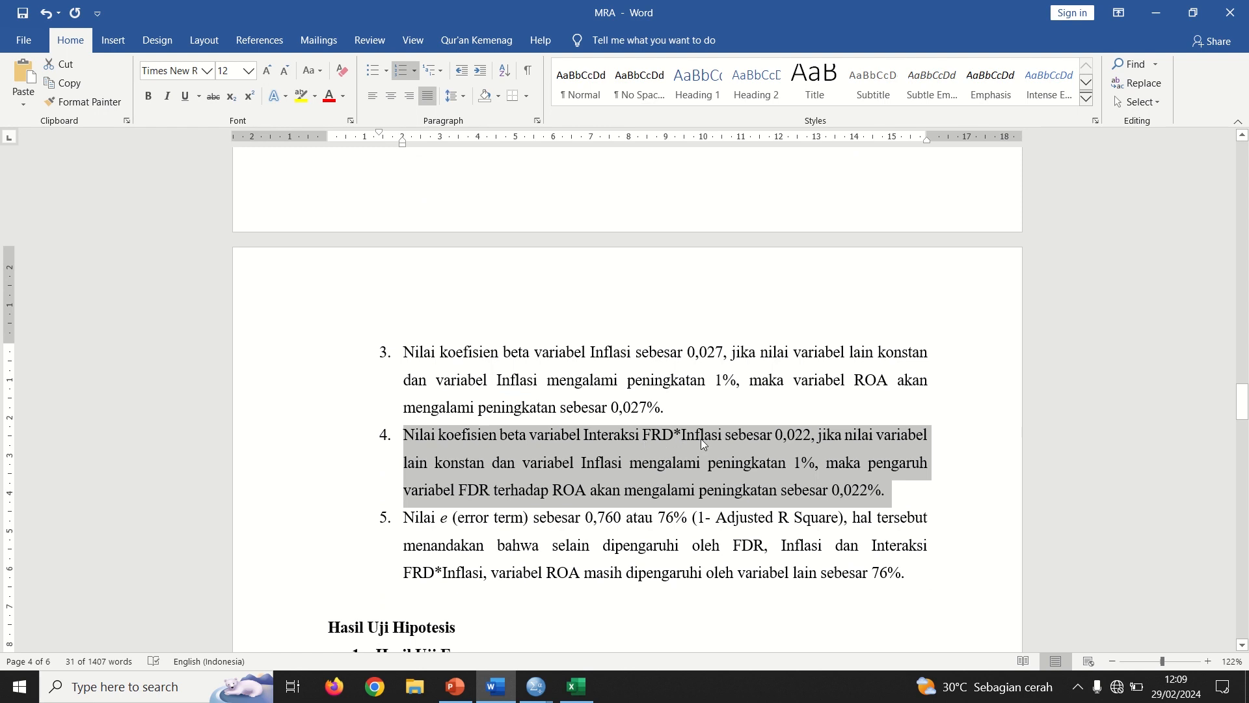
left_click(659, 434)
key("BackSpace")
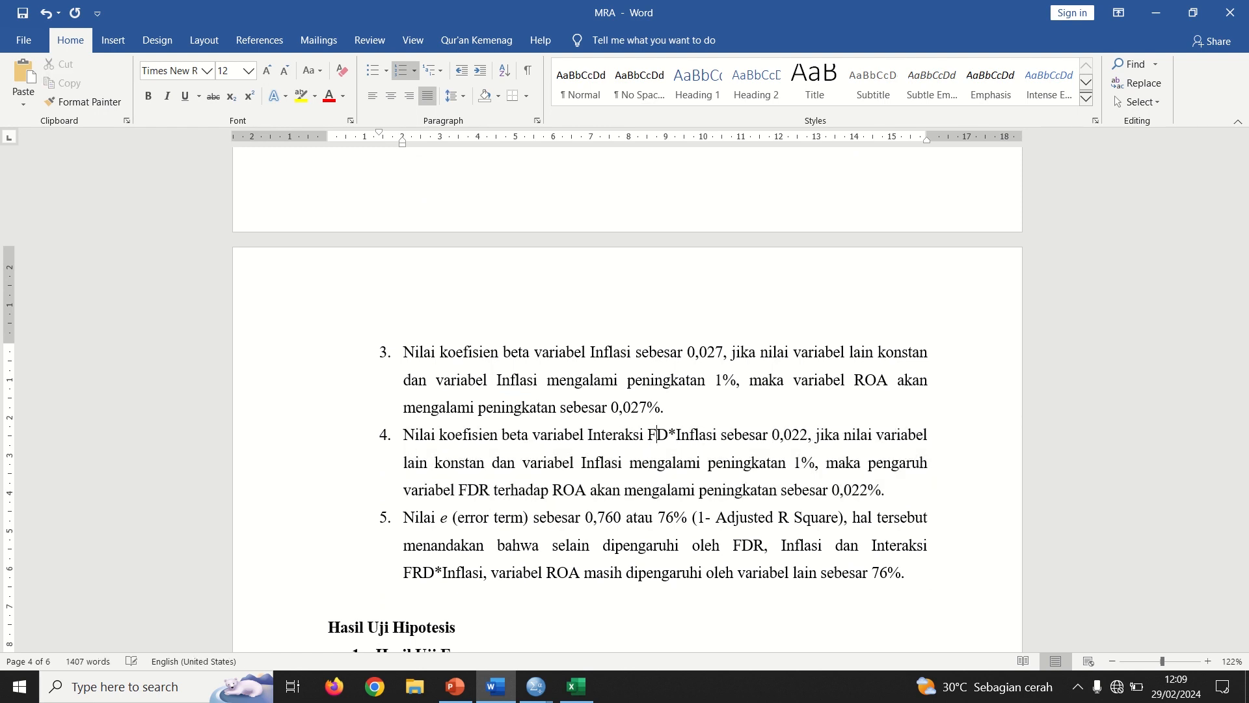
type("R")
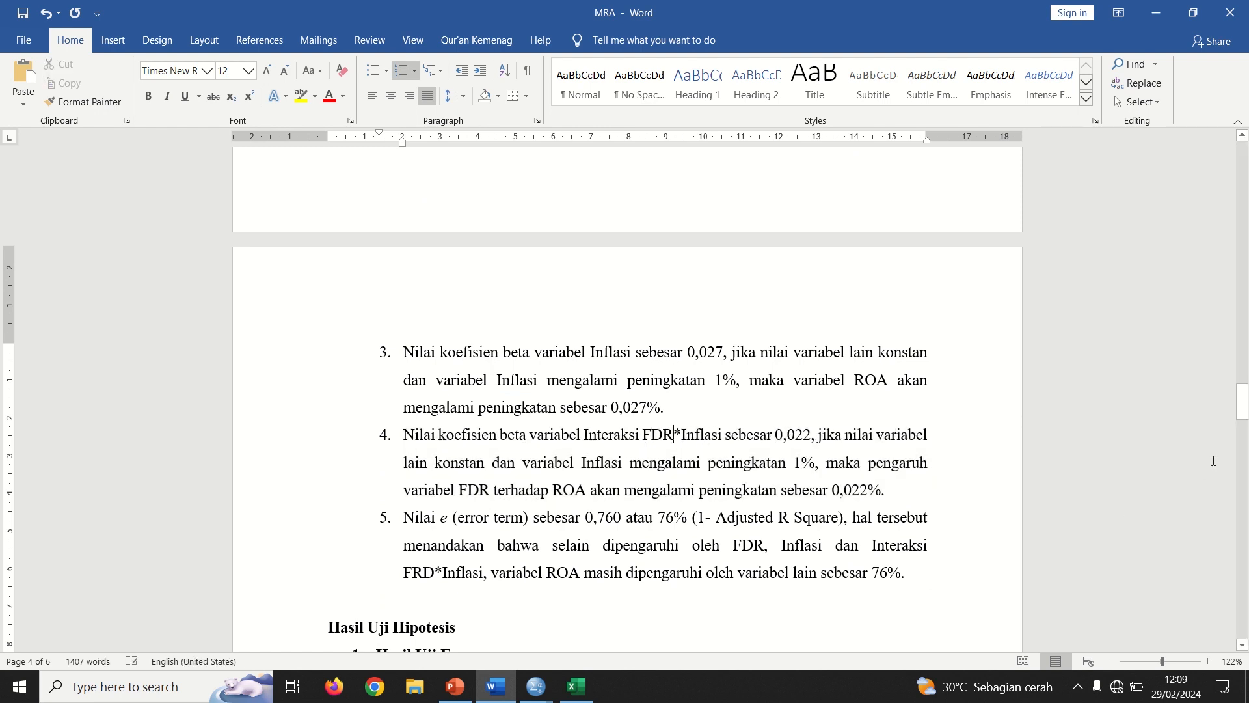
Check the FDR*Inflasi interaction coefficient of equation 2 in the SPSS output against the fourth explanation point in Word.
scroll(1244, 417, "up", 4)
scroll(1243, 416, "down", 4)
key("alt+Tab")
left_click(323, 528)
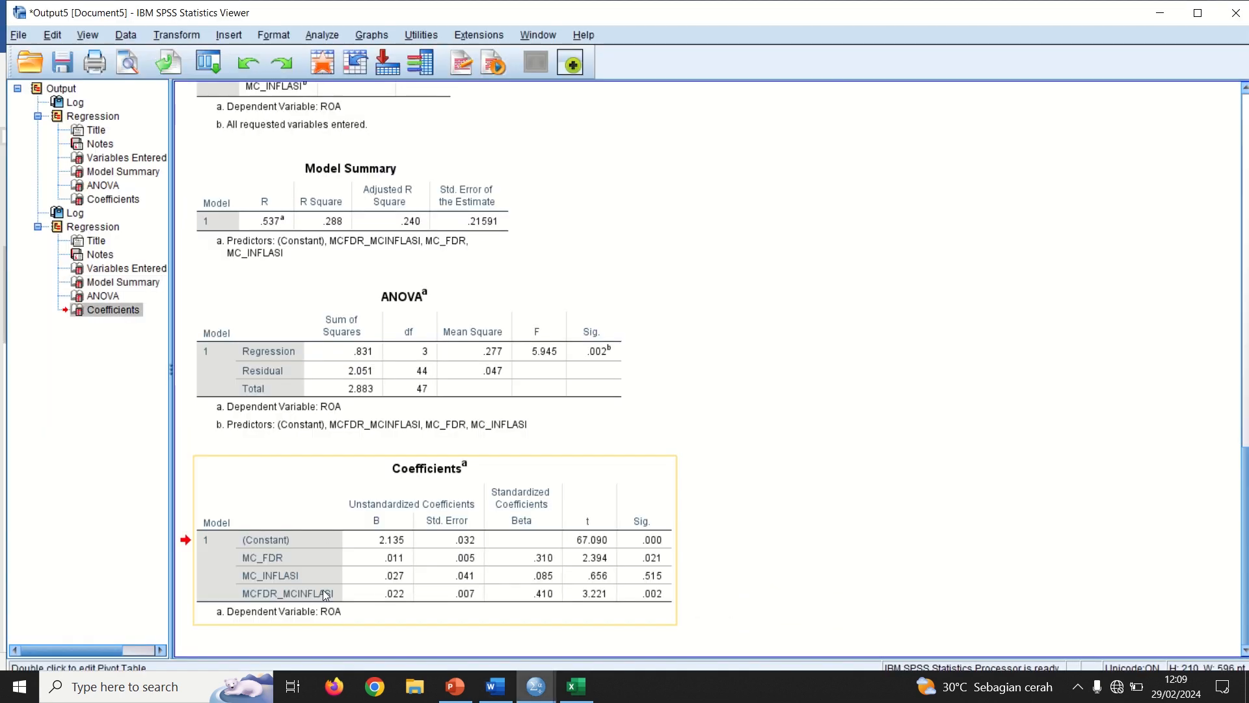
key("alt+Tab")
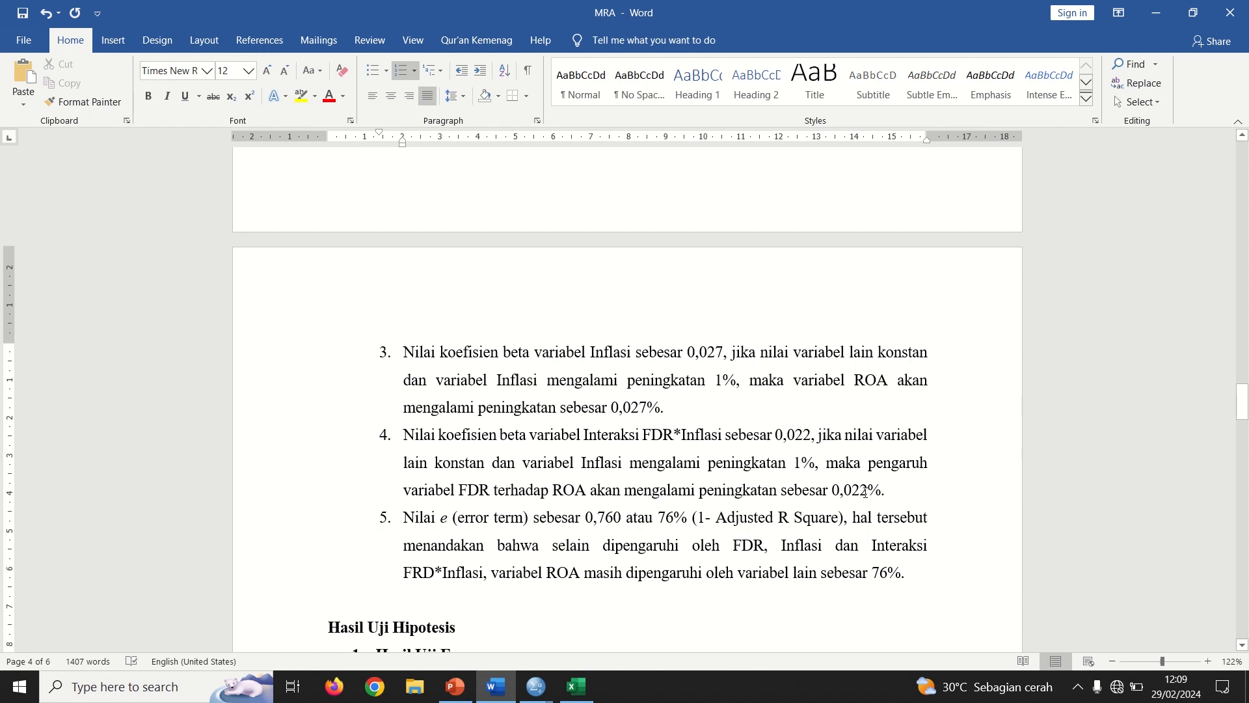
Go to the Hasil Uji F section in Word and examine equation 1's ANOVA and Coefficients tables in SPSS.
left_click_drag(1244, 404, 1232, 436)
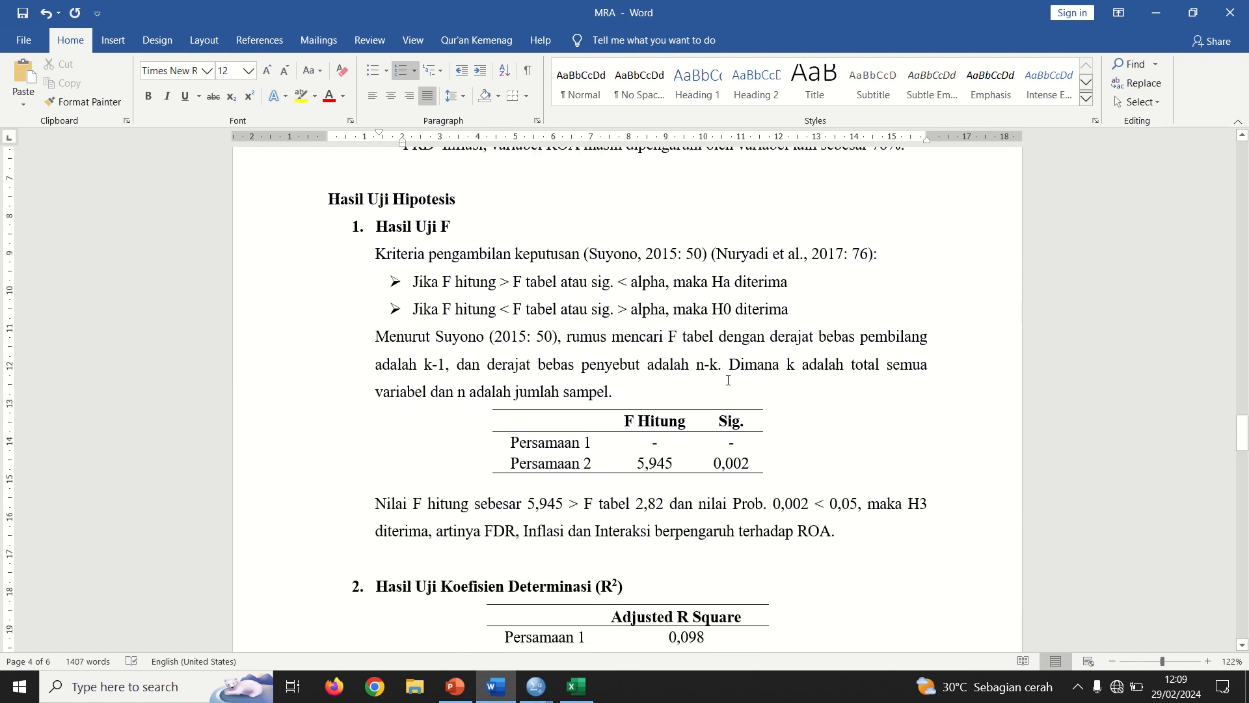
left_click(657, 442)
key("alt+Tab")
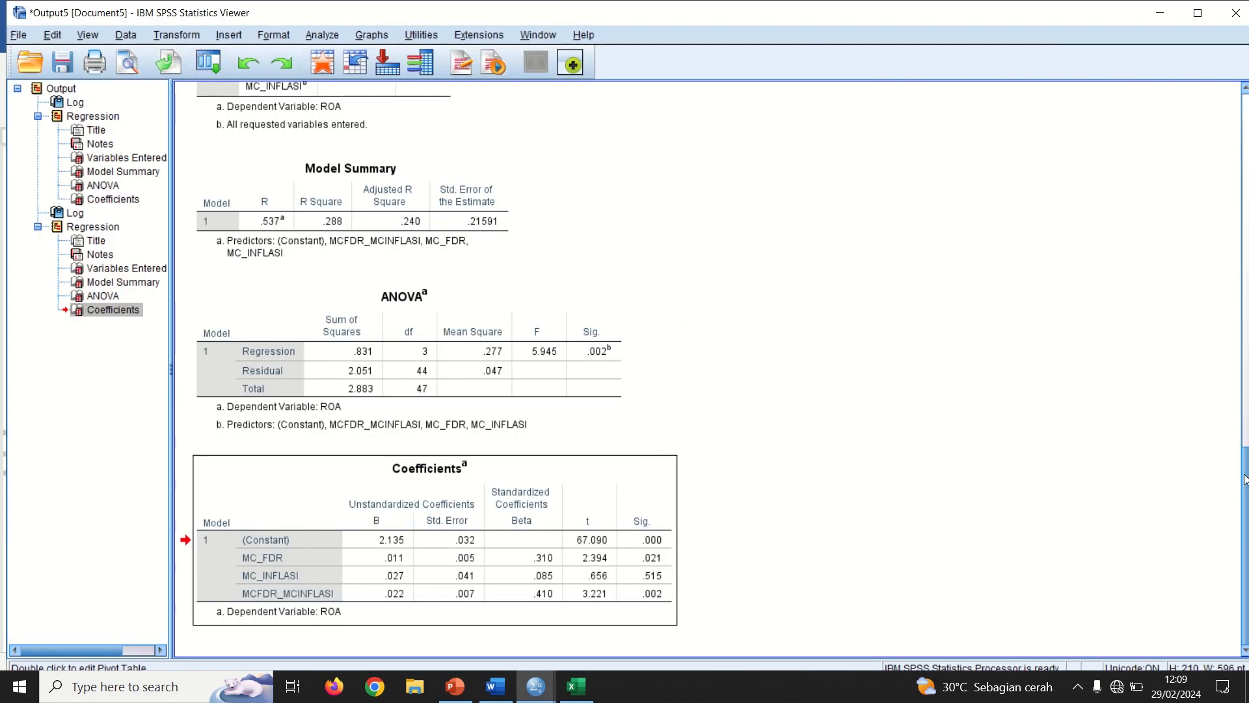
left_click_drag(1236, 475, 1239, 181)
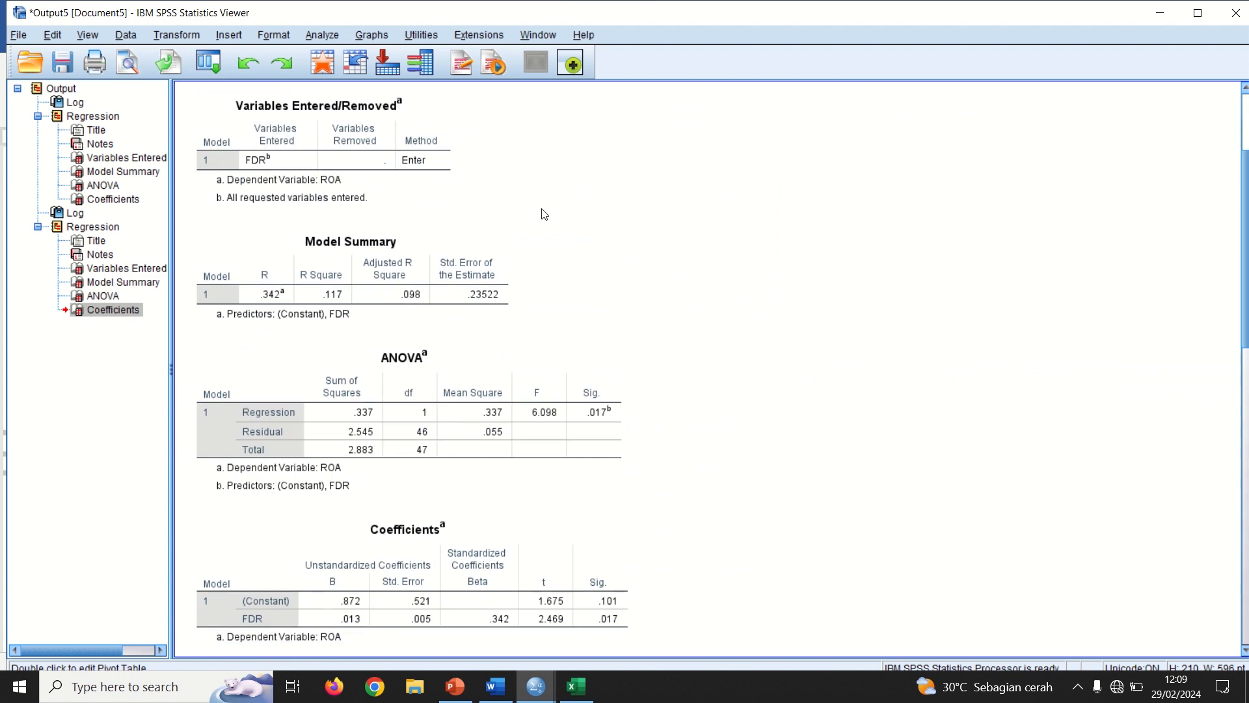
left_click(457, 391)
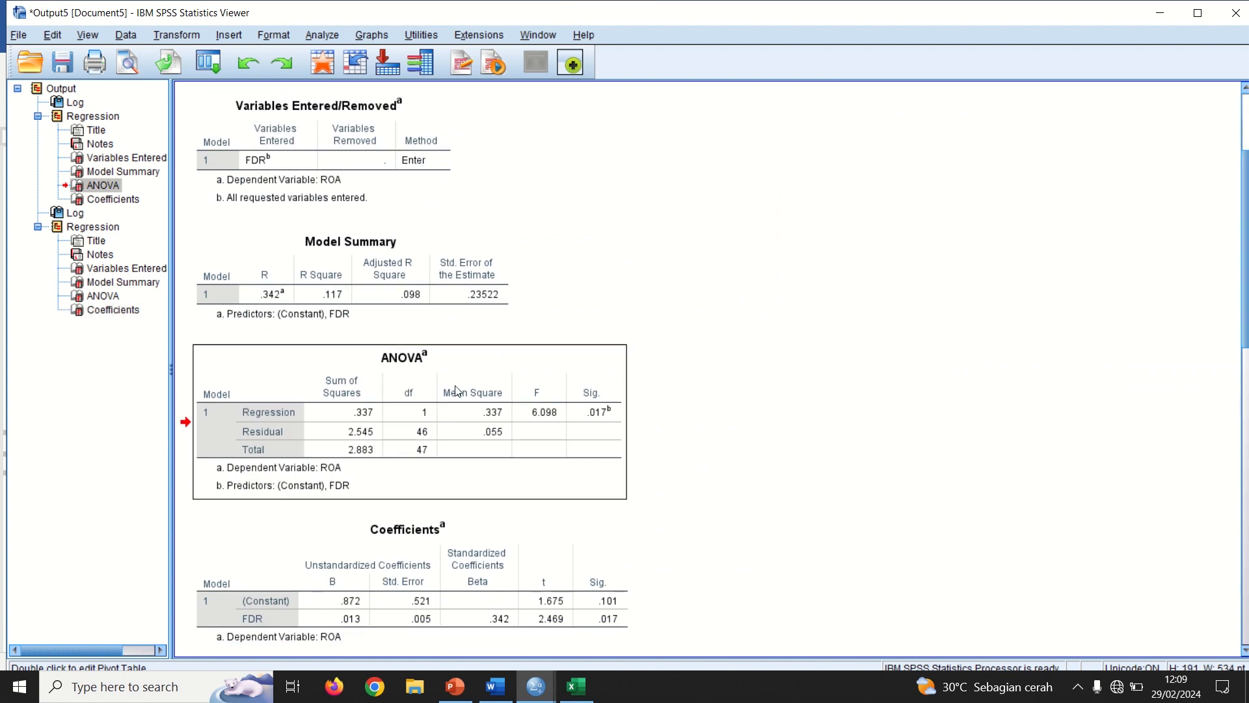
left_click(356, 608)
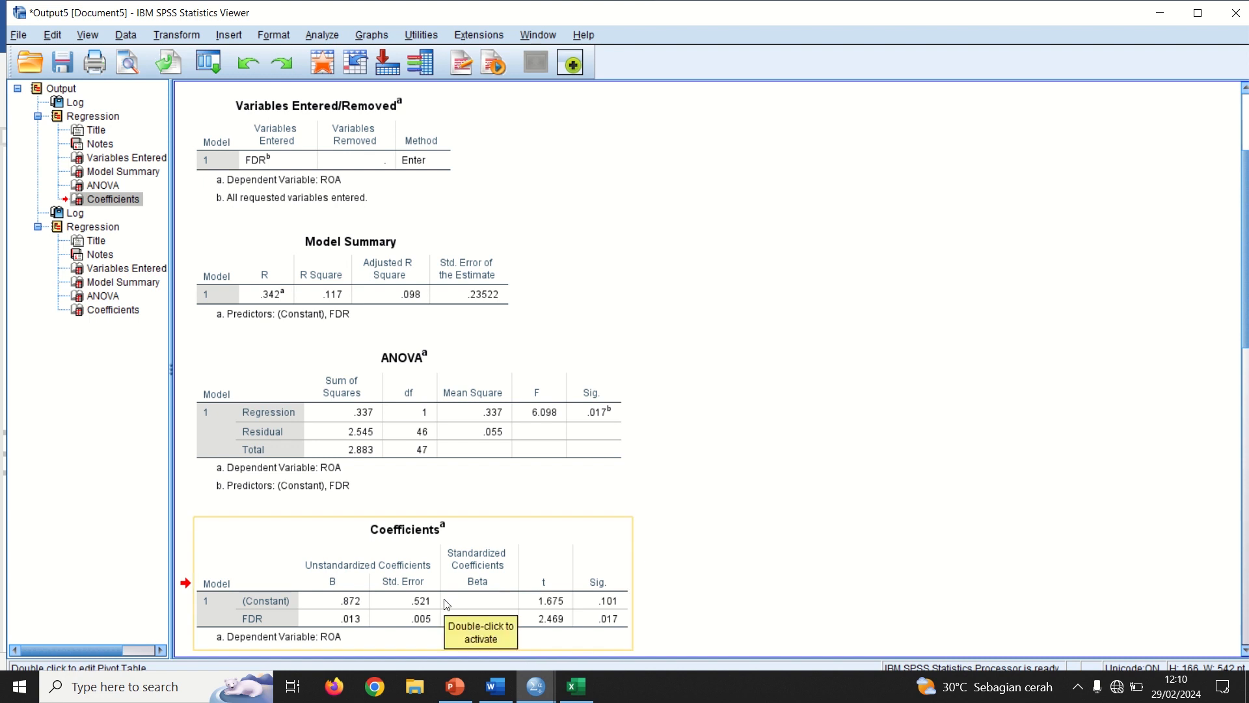
Compare the F and Sig. values in equation 2's SPSS ANOVA table with the Persamaan 2 row of the Word table.
left_click_drag(1244, 319, 1245, 609)
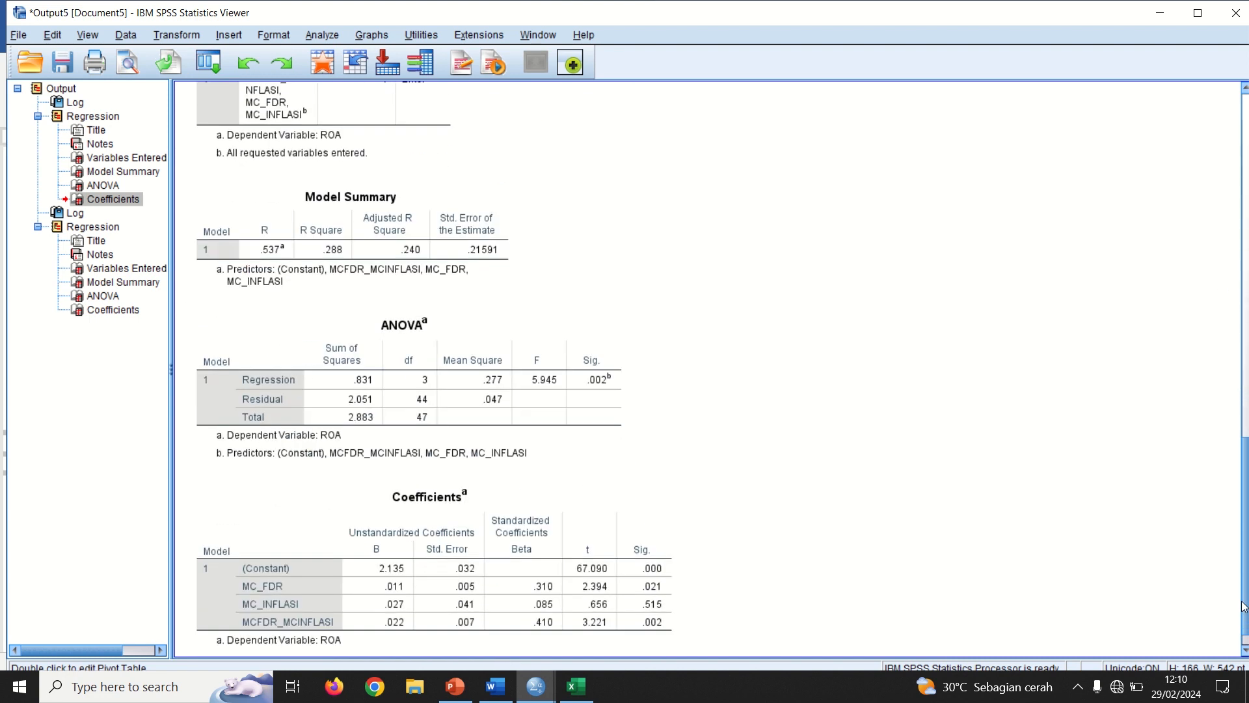
left_click(464, 349)
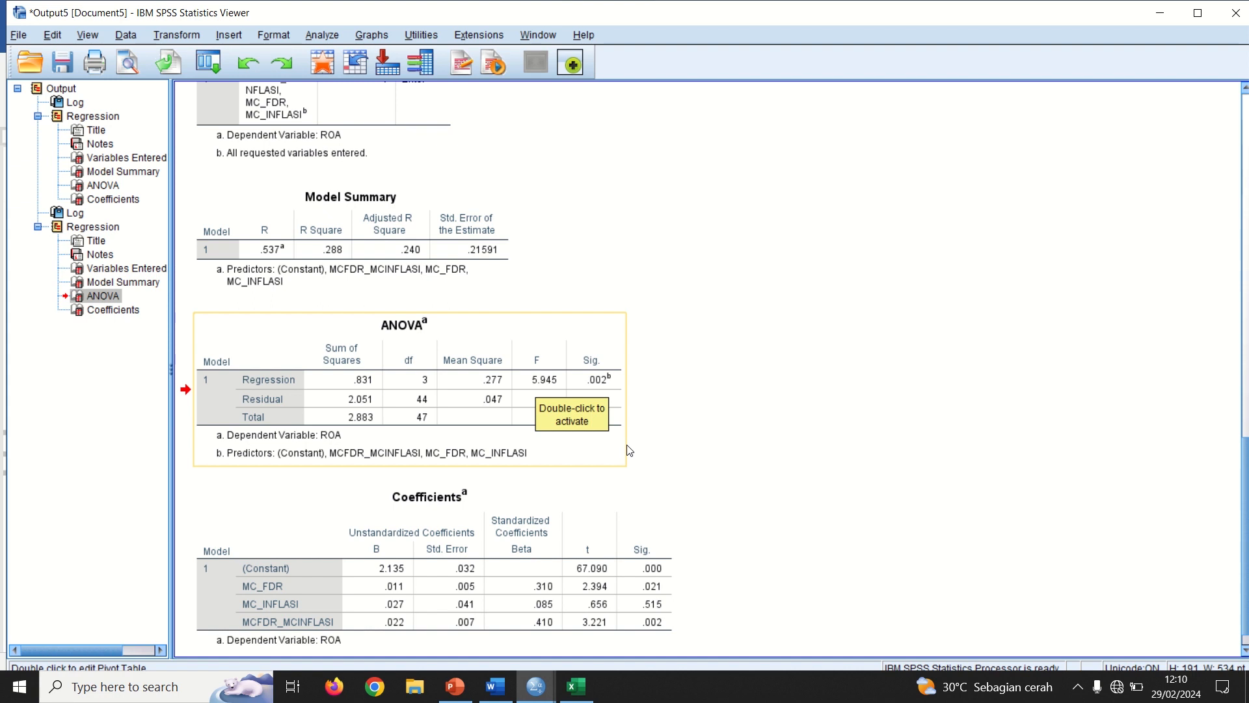
key("alt+Tab")
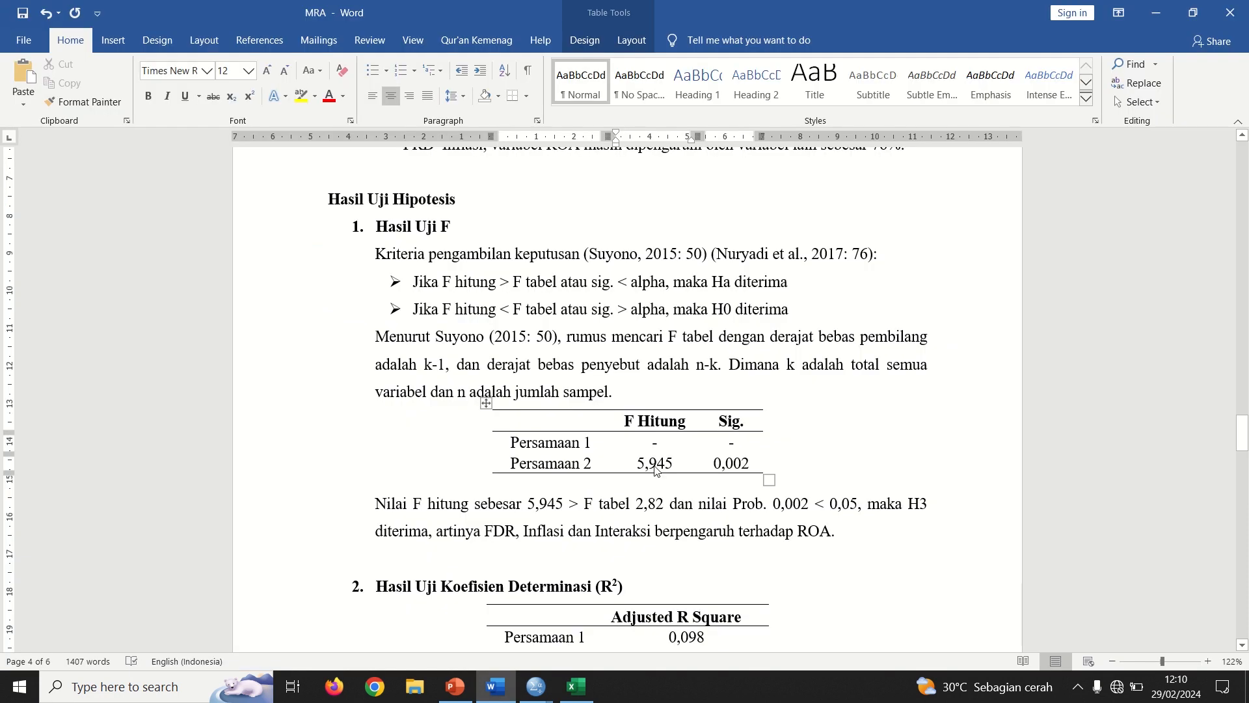
left_click_drag(654, 466, 703, 473)
double_click(731, 464)
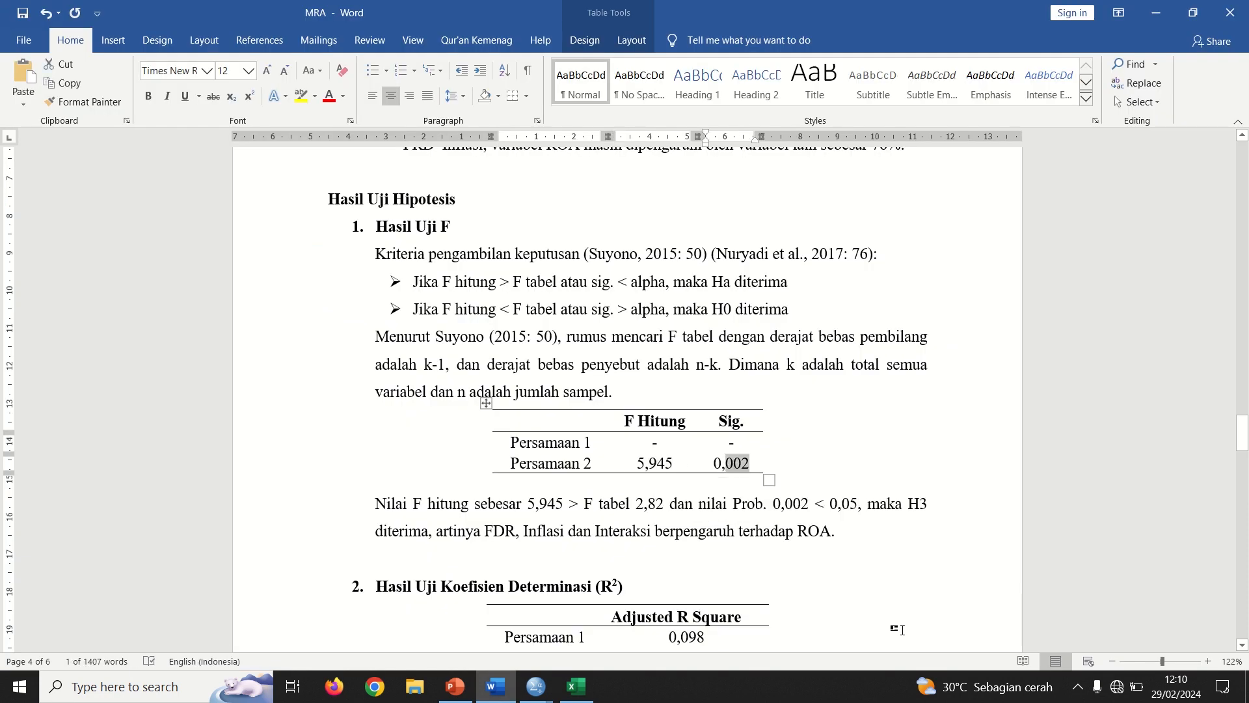
key("alt+Tab")
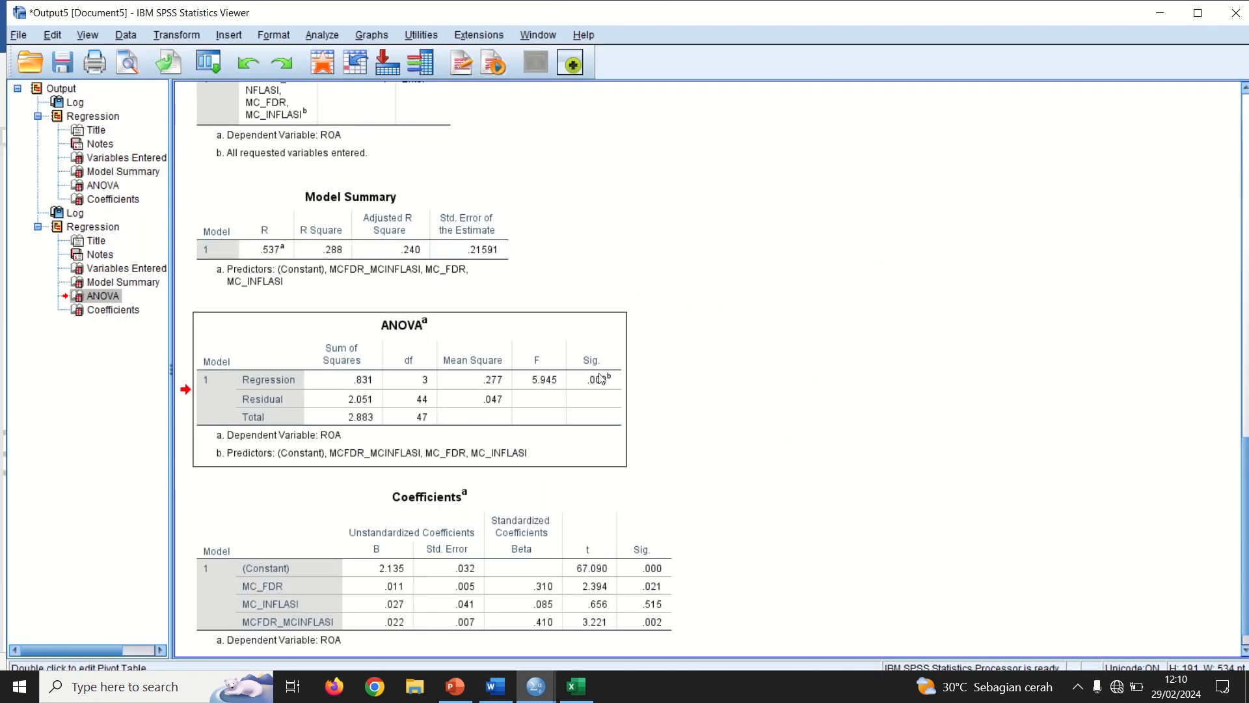
key("alt+Tab")
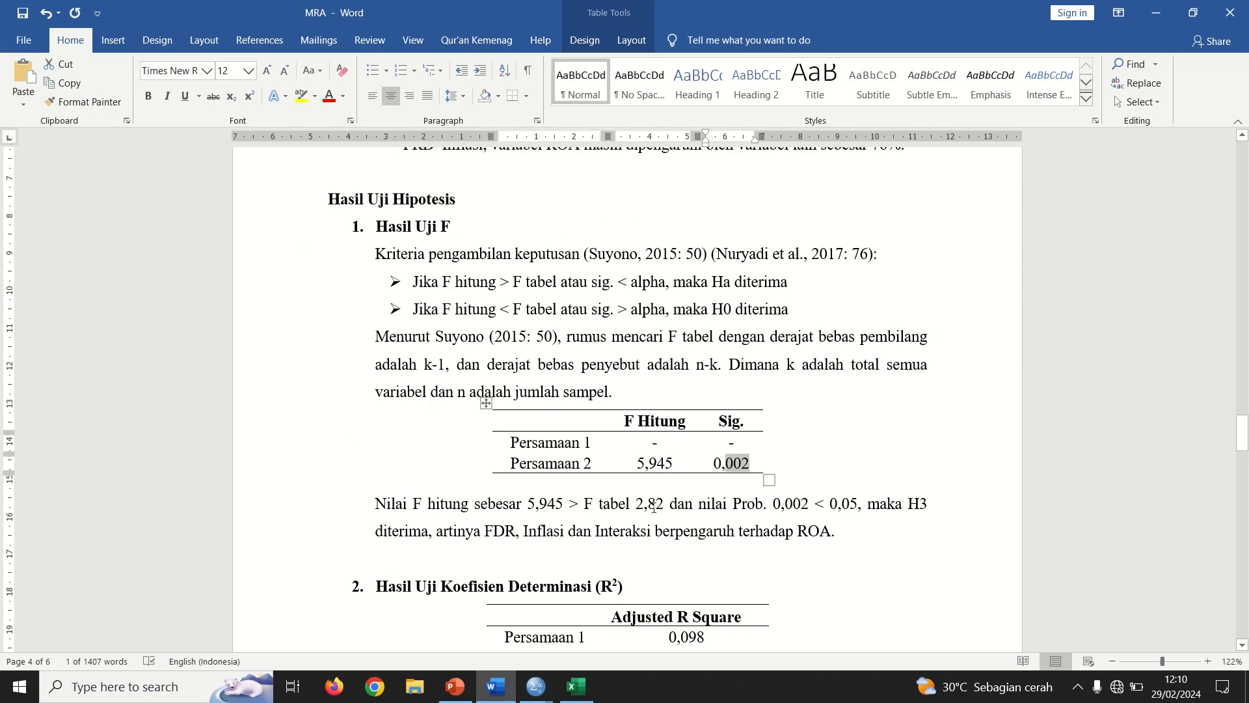
Open the F tabel sheet in Excel and check its sample size and variable count against equation 2's variables in SPSS.
left_click(576, 687)
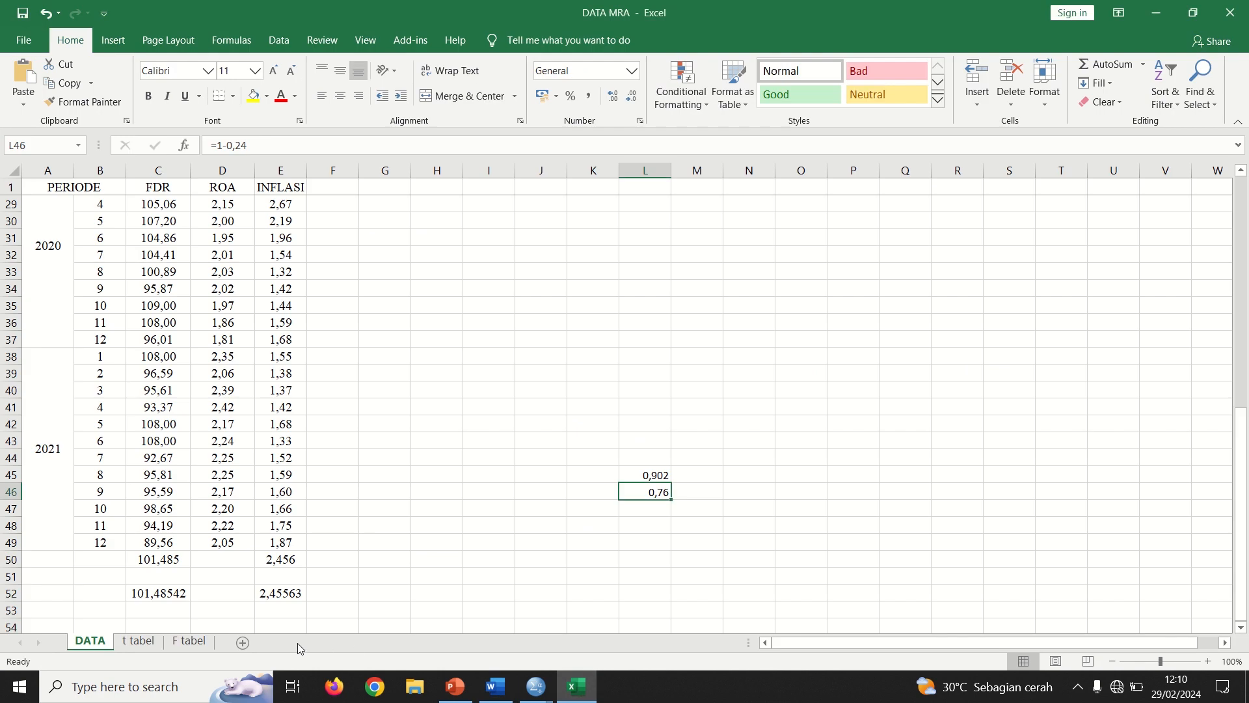
left_click(191, 641)
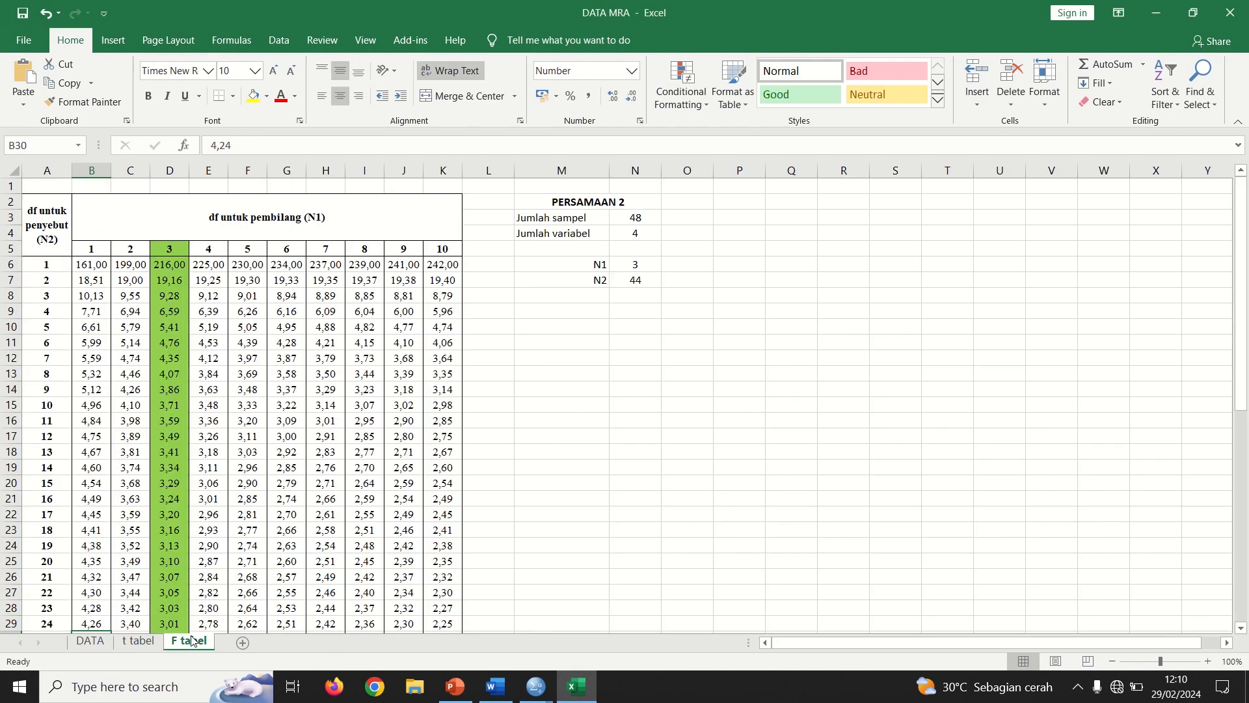
left_click(644, 219)
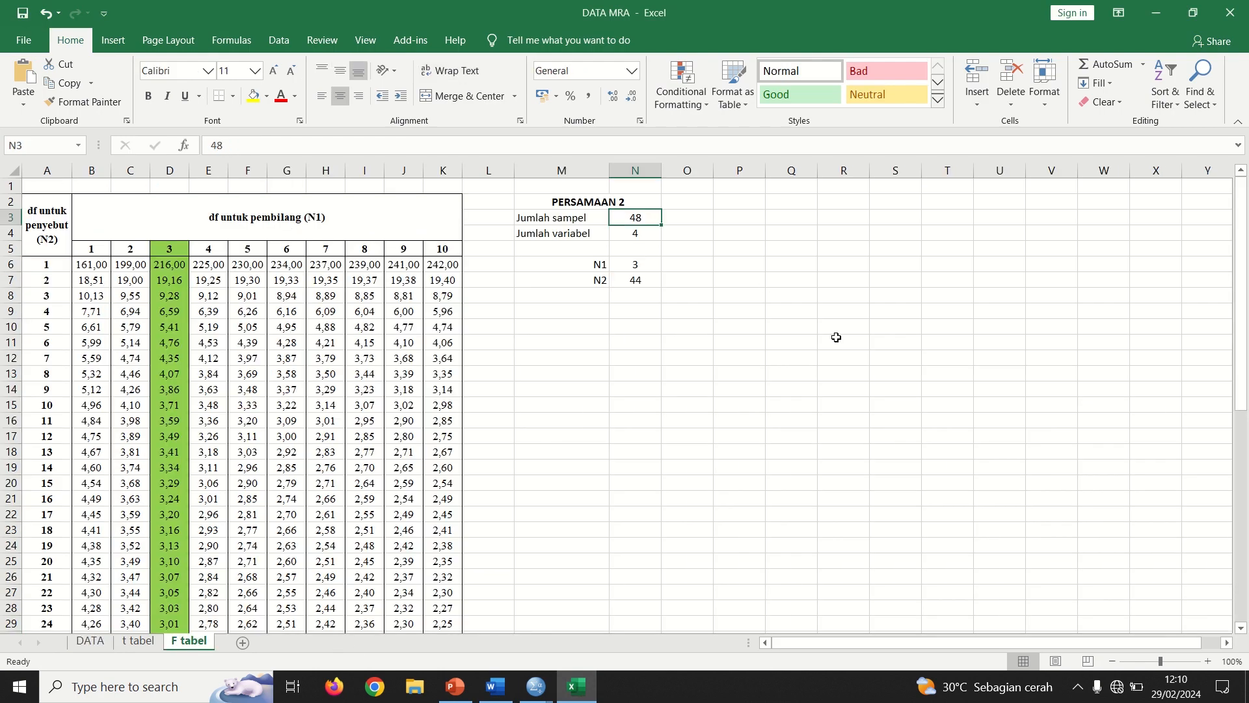
key("Down")
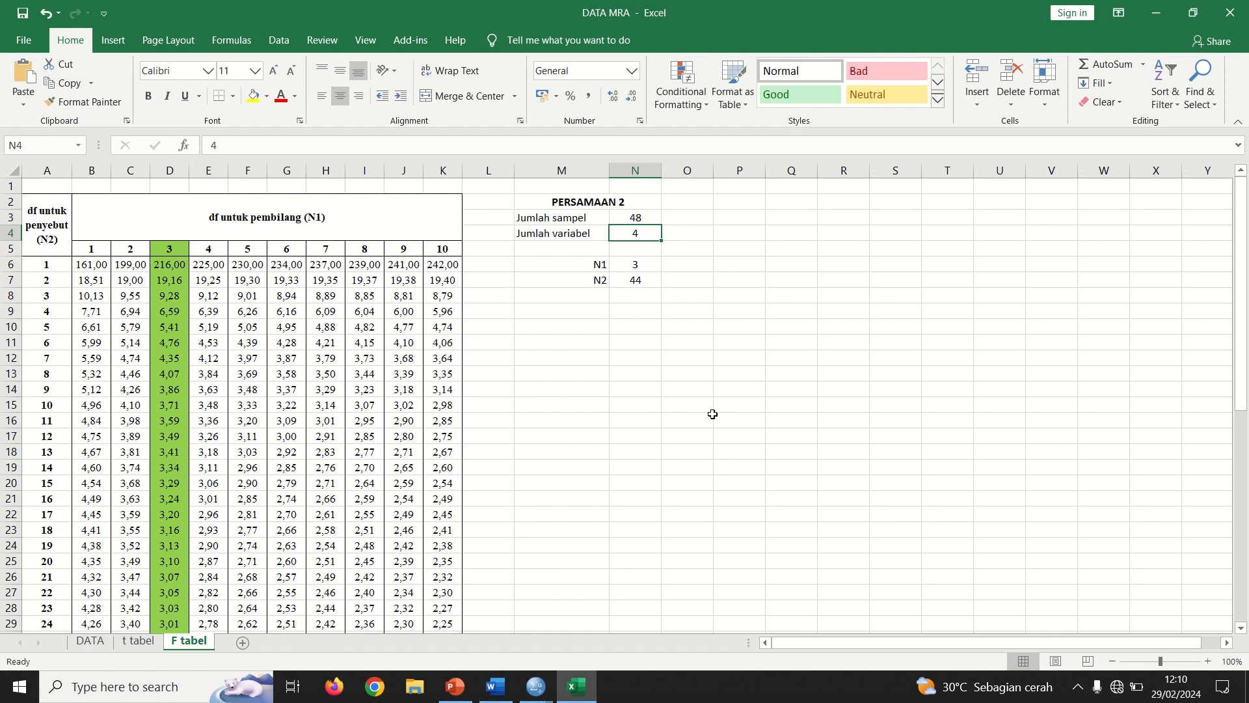
key("alt+Tab")
left_click(450, 408)
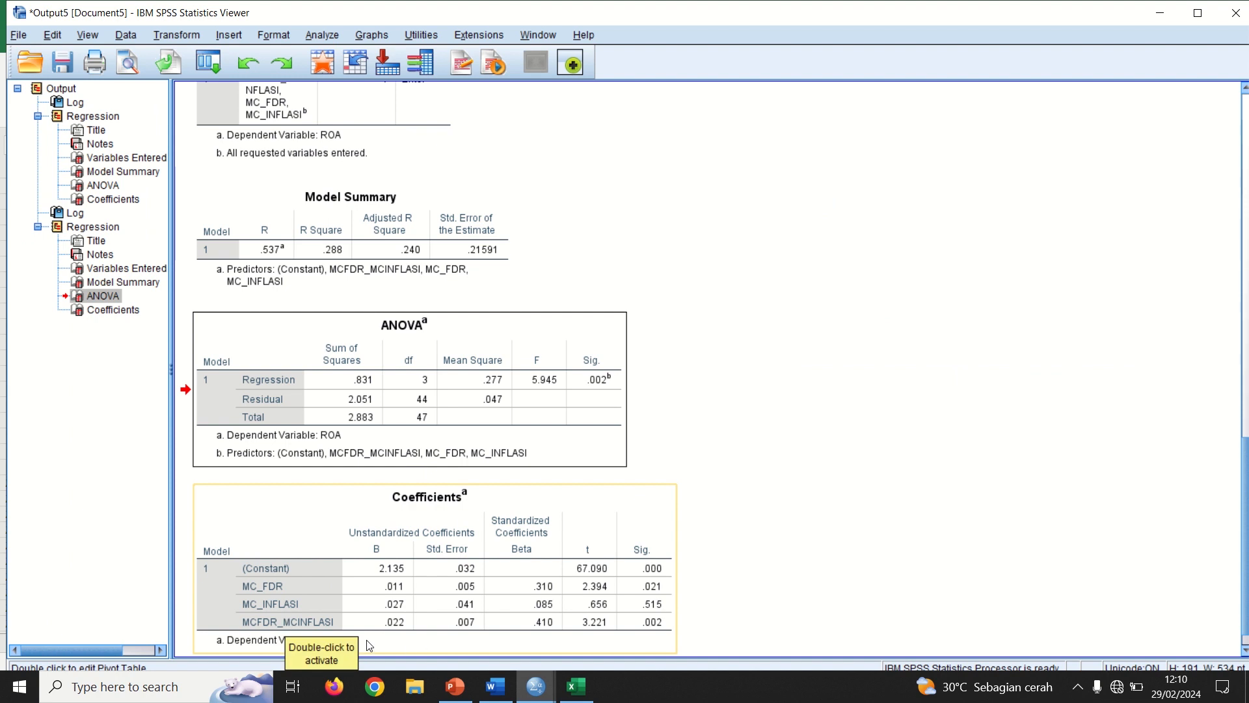
left_click(577, 687)
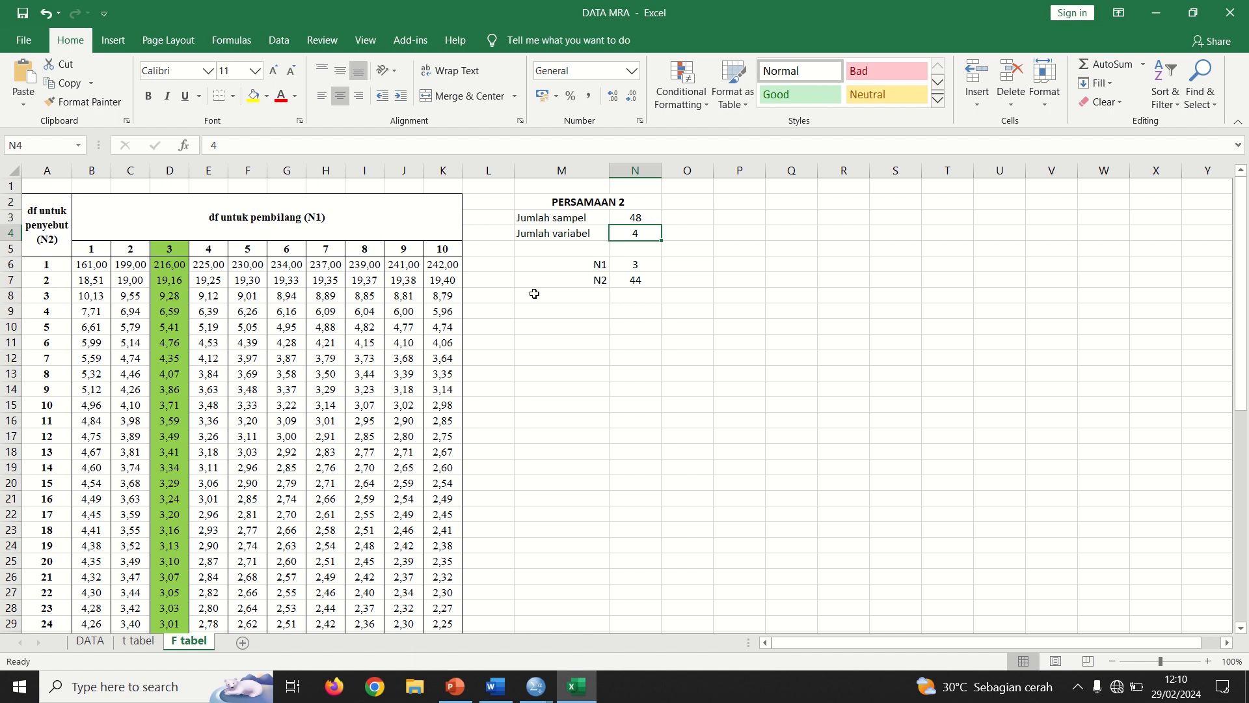
Check the N1 and N2 degrees of freedom and look up the F table value for N1 3 and N2 44.
left_click(647, 266)
left_click(630, 281)
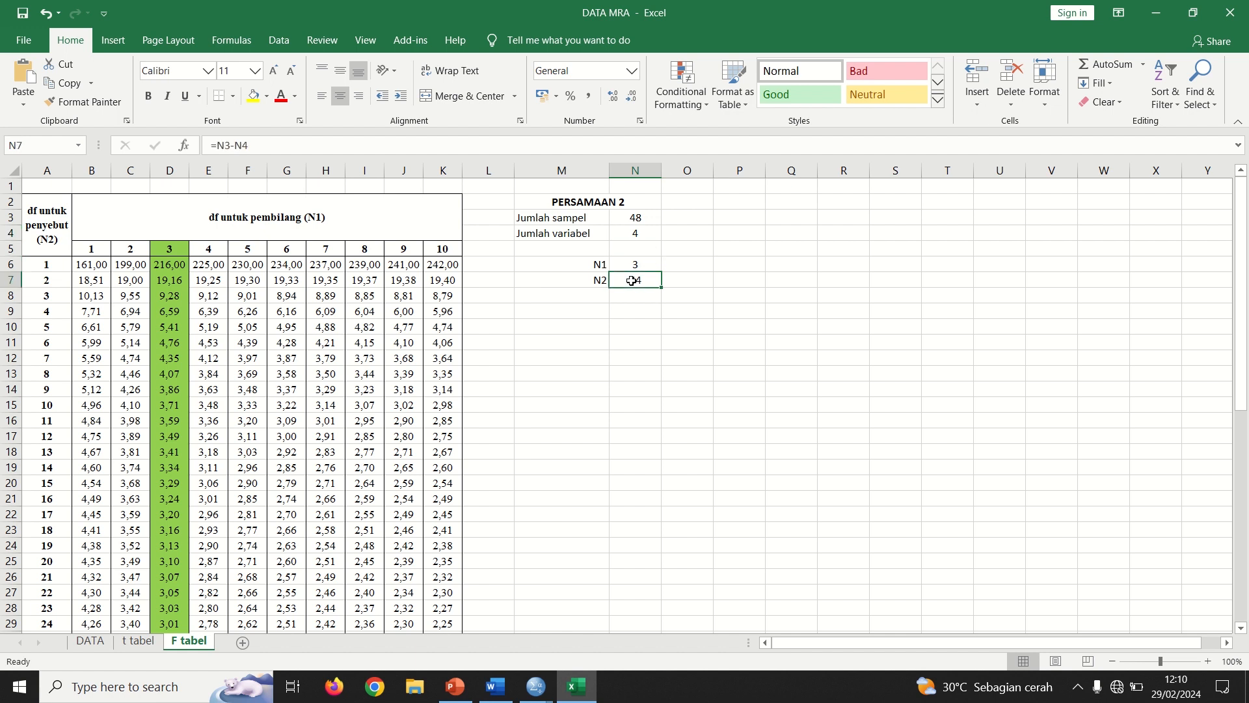
left_click_drag(169, 248, 173, 550)
Switch to the Word document and replace "Prob" with "Sig" in the F test conclusion.
key("alt+Tab")
key("Tab")
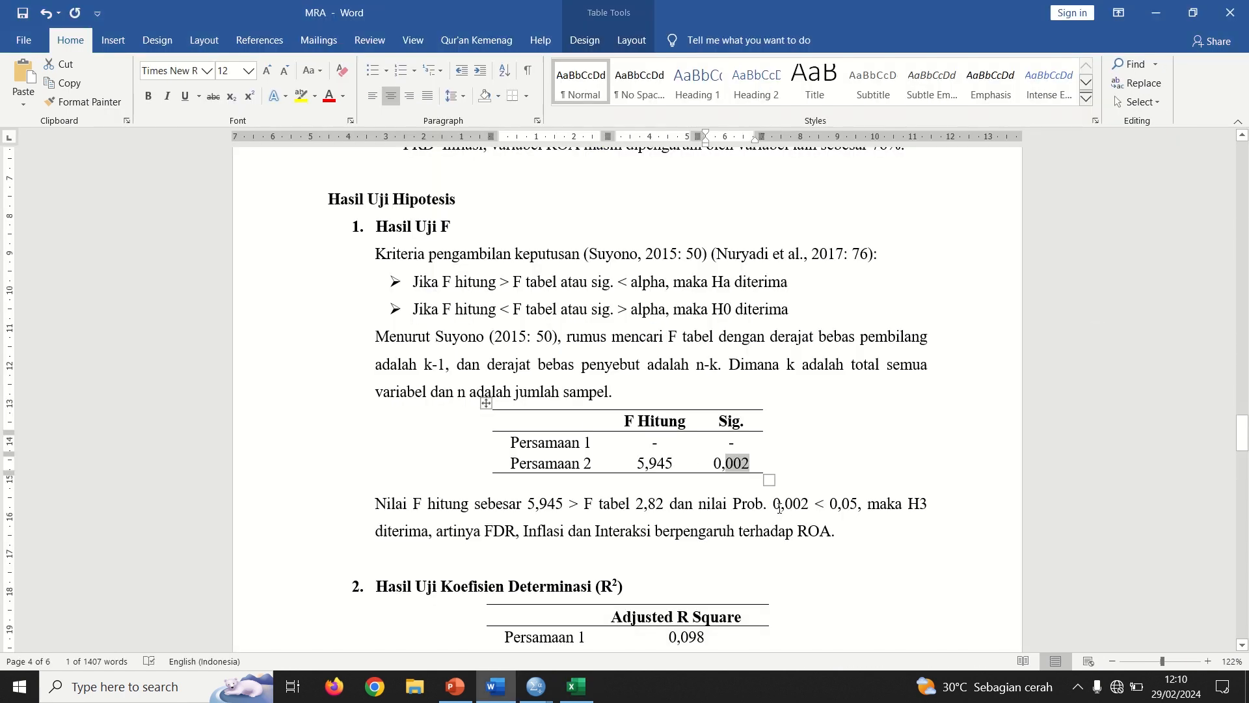
left_click(743, 505)
double_click(743, 505)
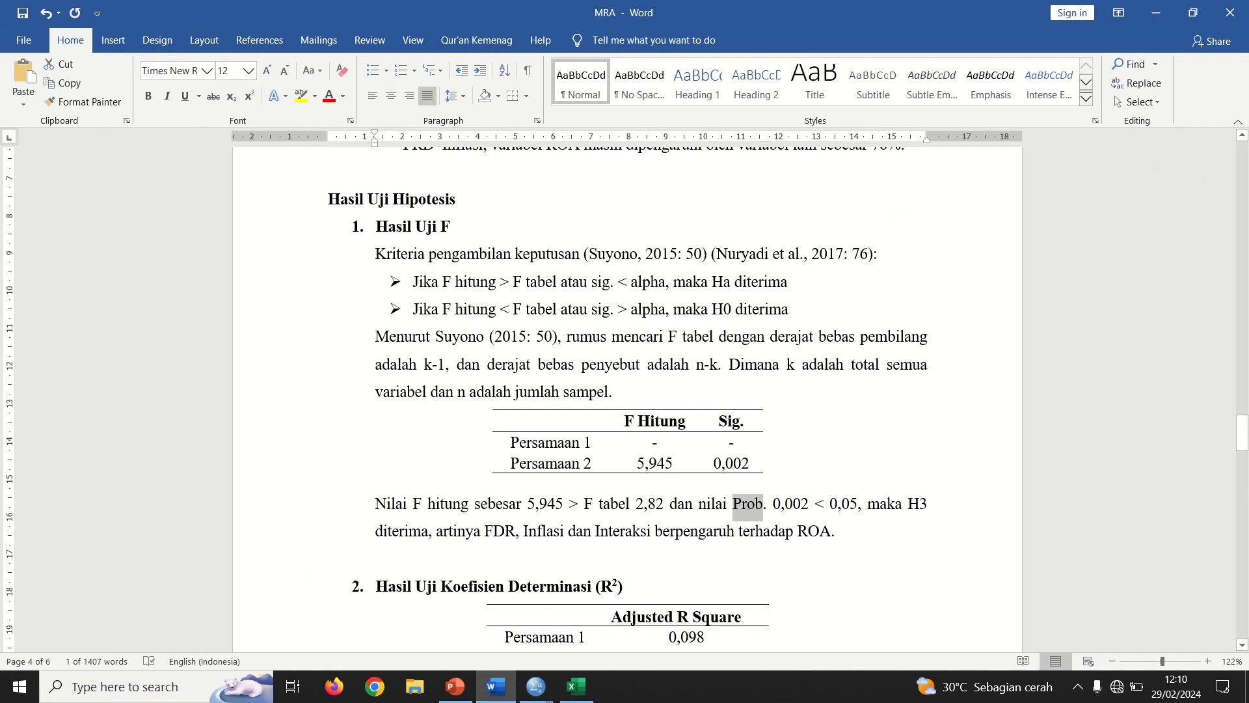
type("Sig")
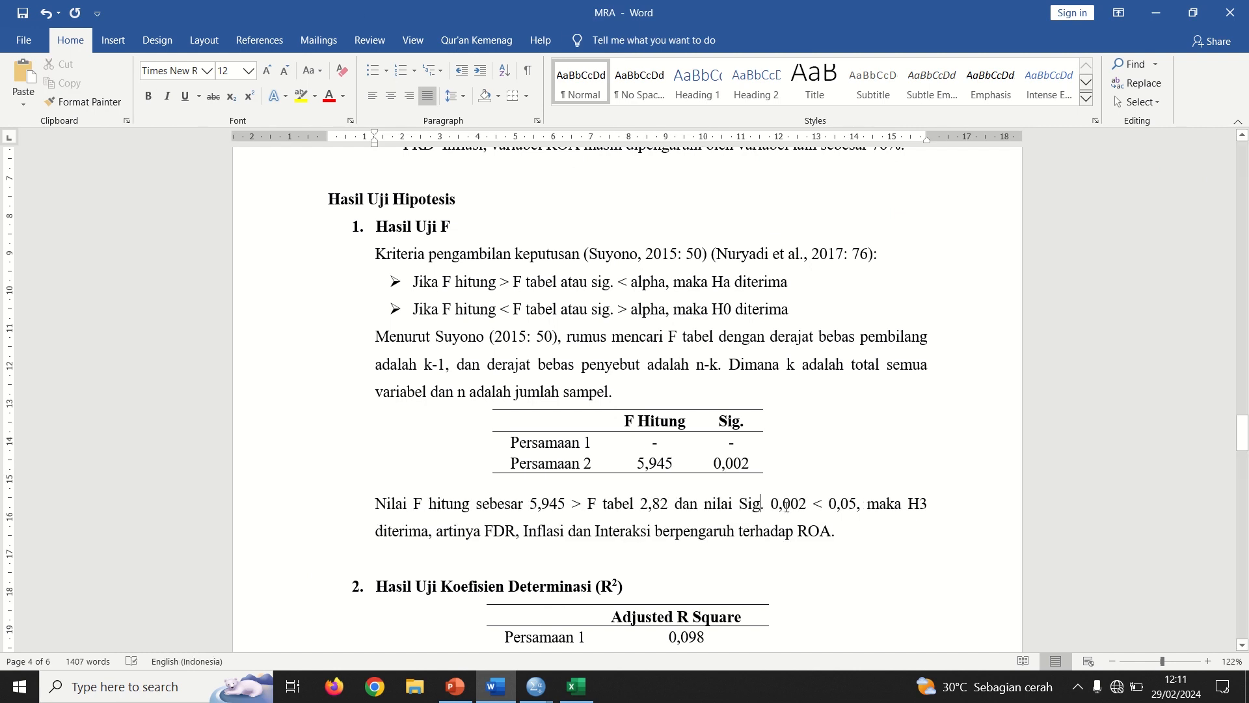
Check the H3 statement on PowerPoint's HIPOTESIS slide against the F test conclusion in Word.
left_click(455, 688)
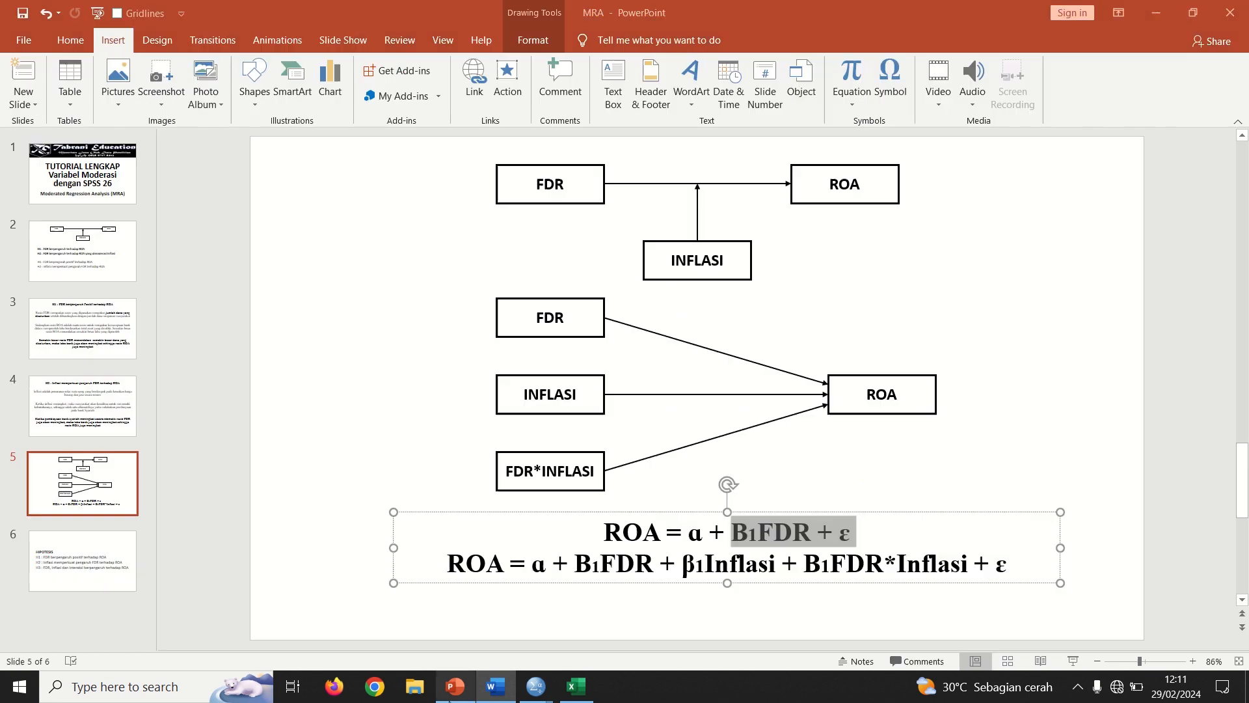
left_click(116, 571)
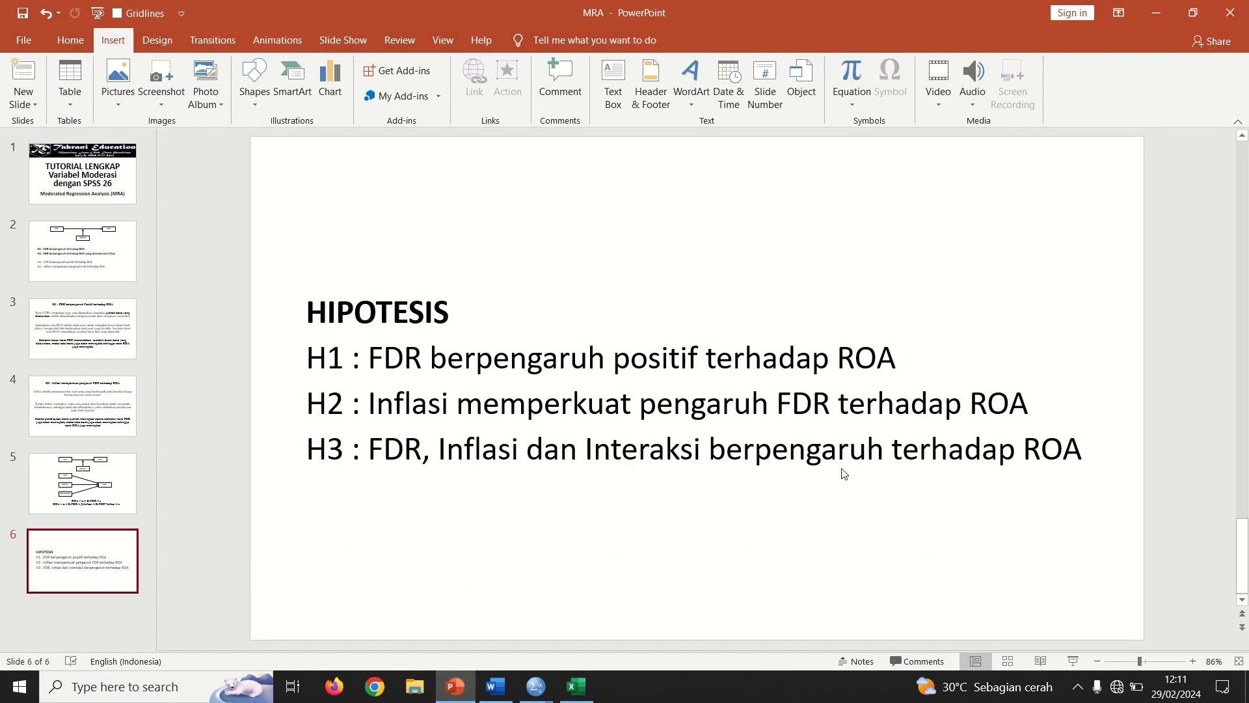
key("alt+Tab")
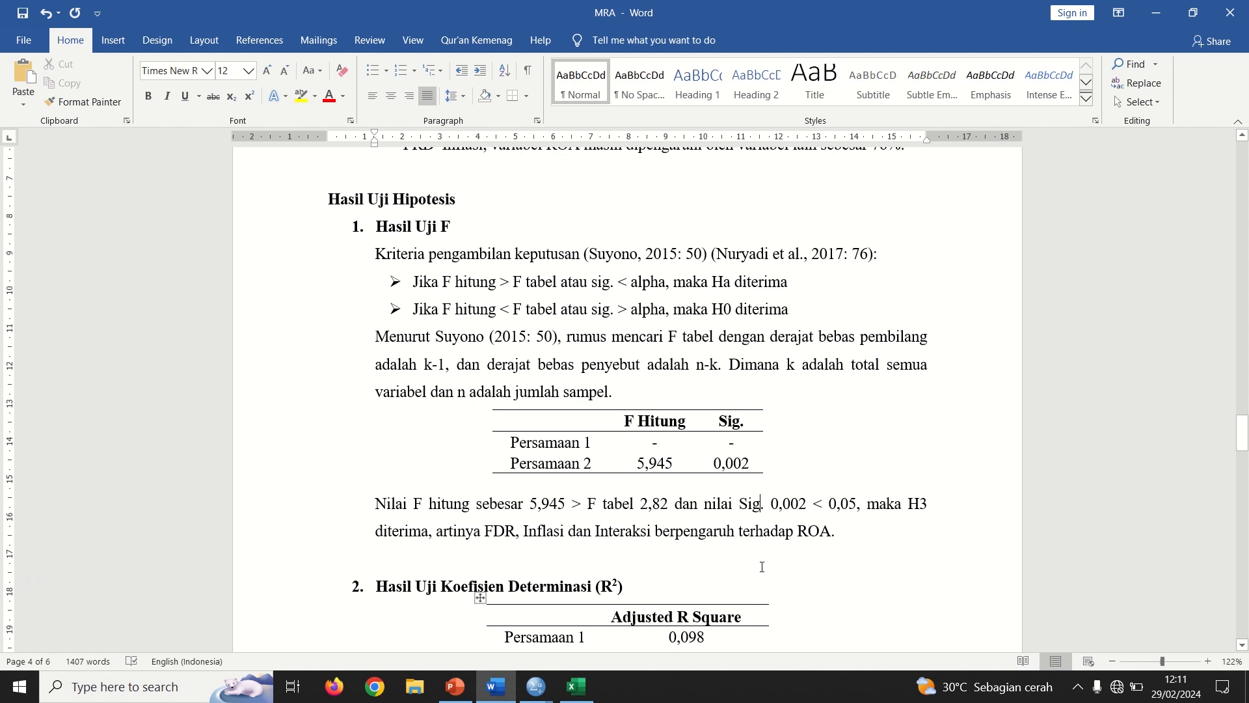
double_click(823, 534)
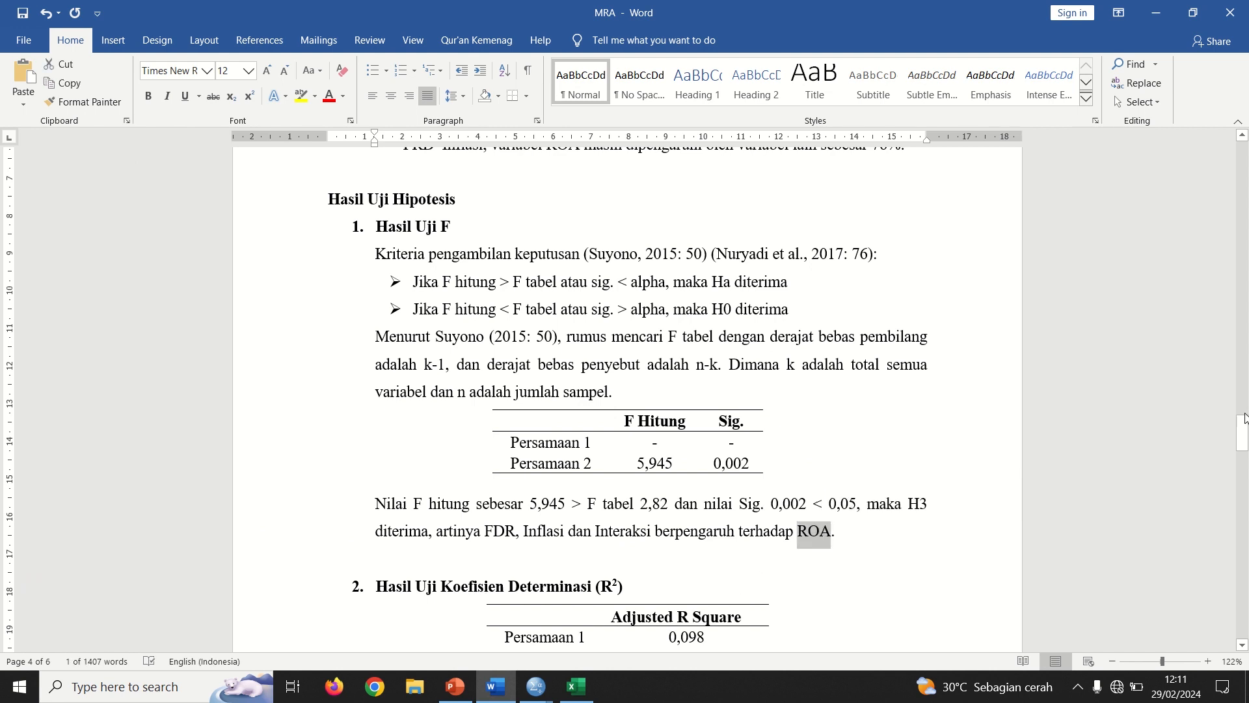
Check equation 1's Adjusted R Square in the Word table against the first regression's Model Summary in SPSS.
scroll(1244, 428, "down", 3)
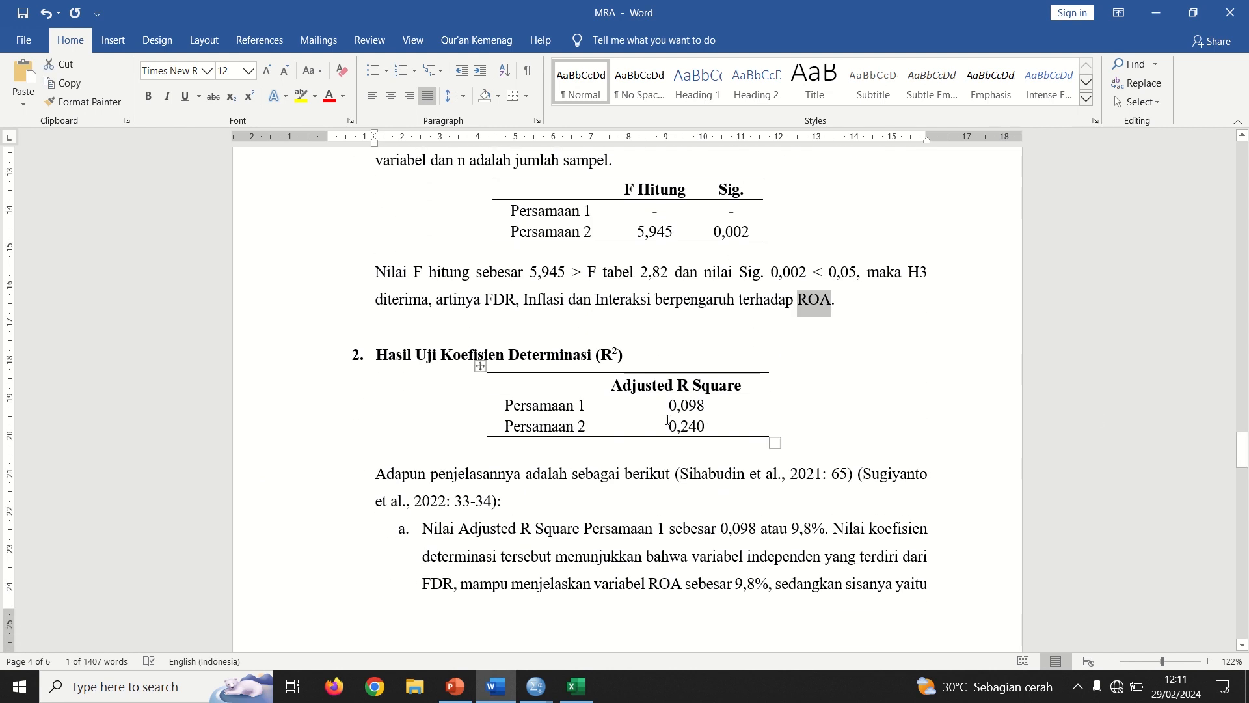
key("alt+Tab")
key("Tab")
key("Tab")
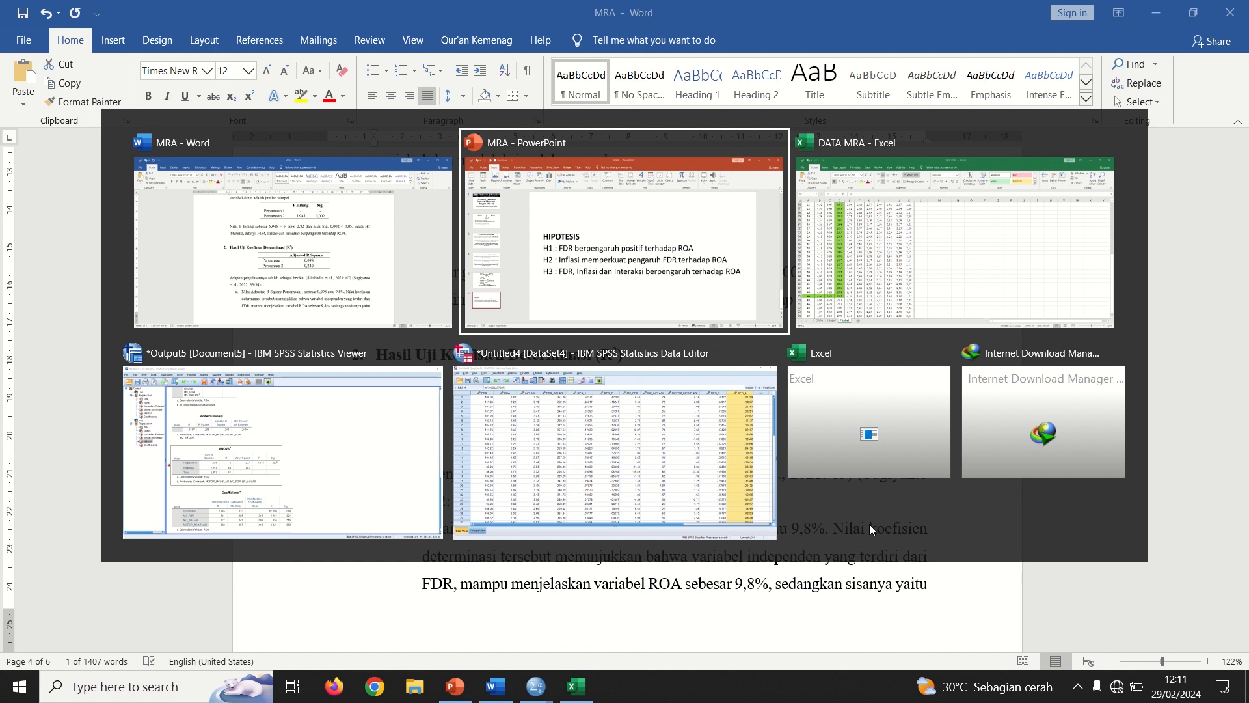
scroll(1245, 482, "up", 10)
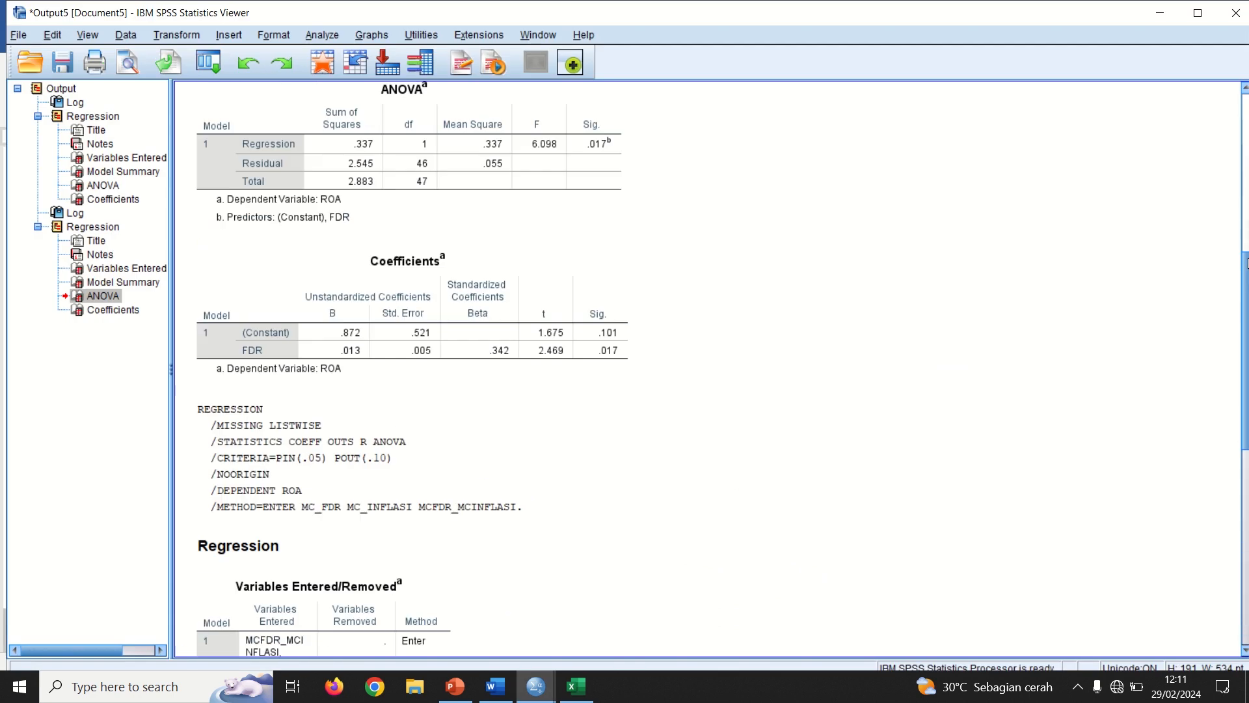
left_click(374, 339)
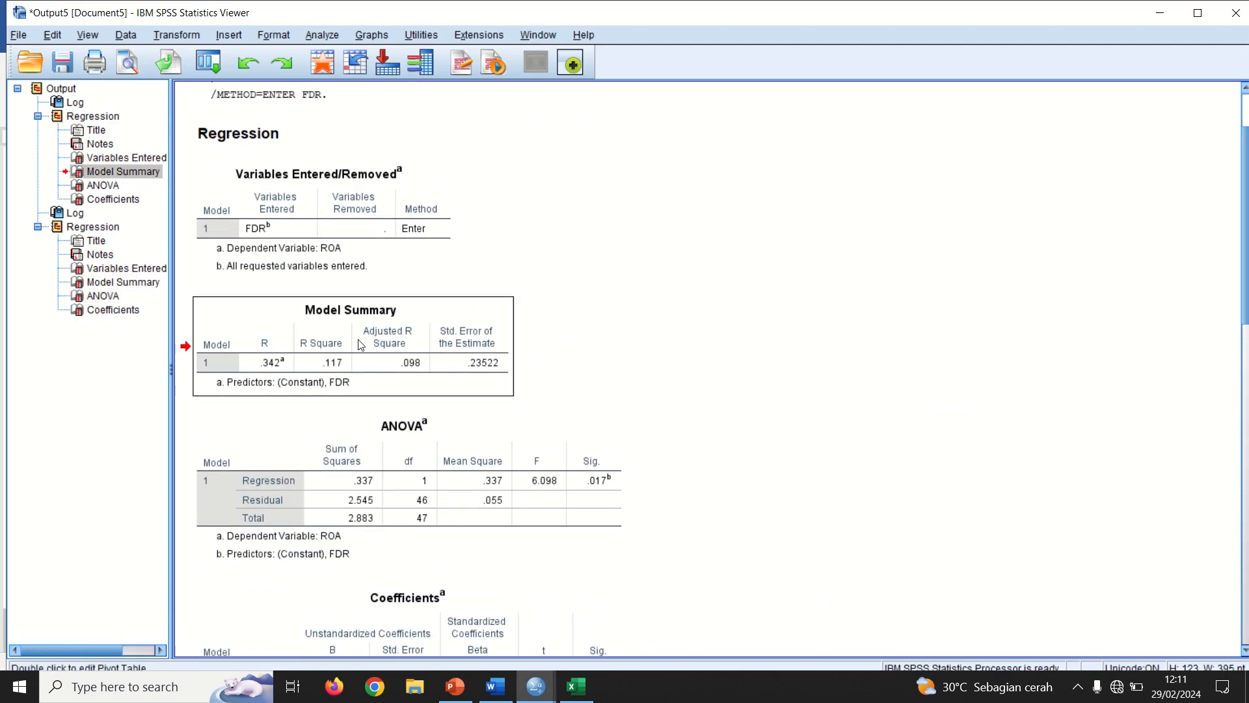
key("alt+Tab")
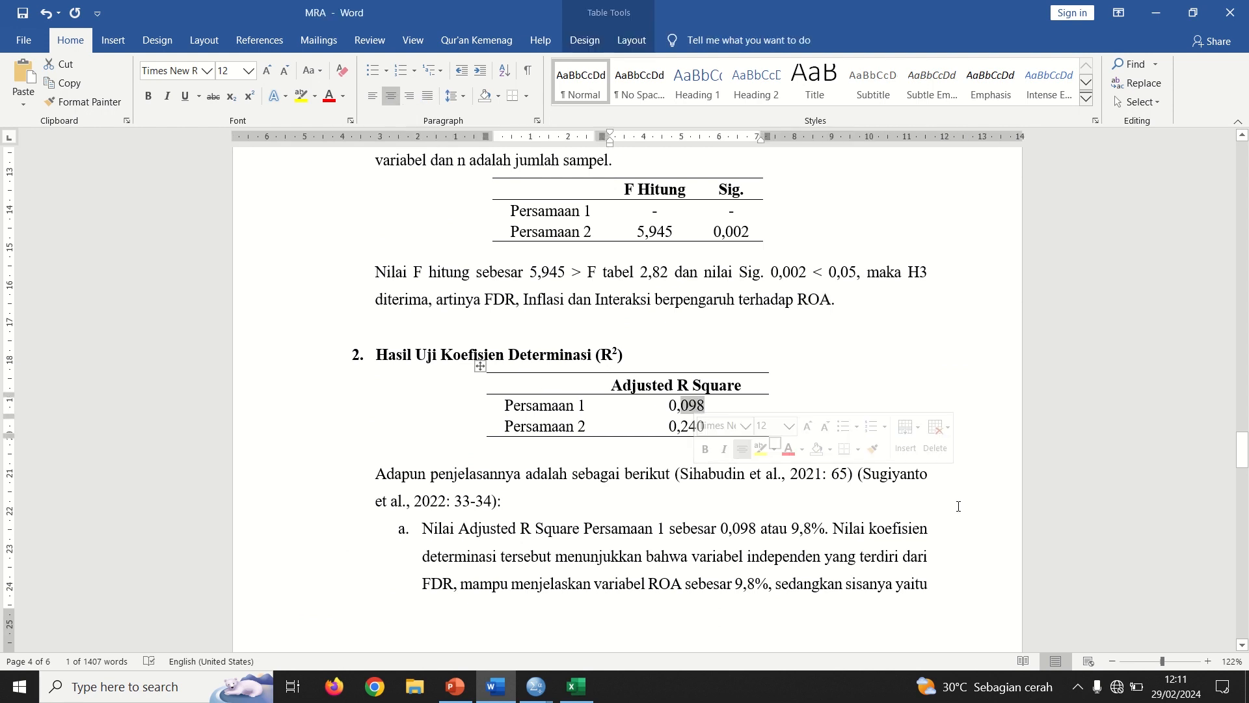
Check equation 2's Adjusted R Square in SPSS's second Model Summary and return to the Word table.
key("alt+Tab")
left_click_drag(1246, 353, 1246, 573)
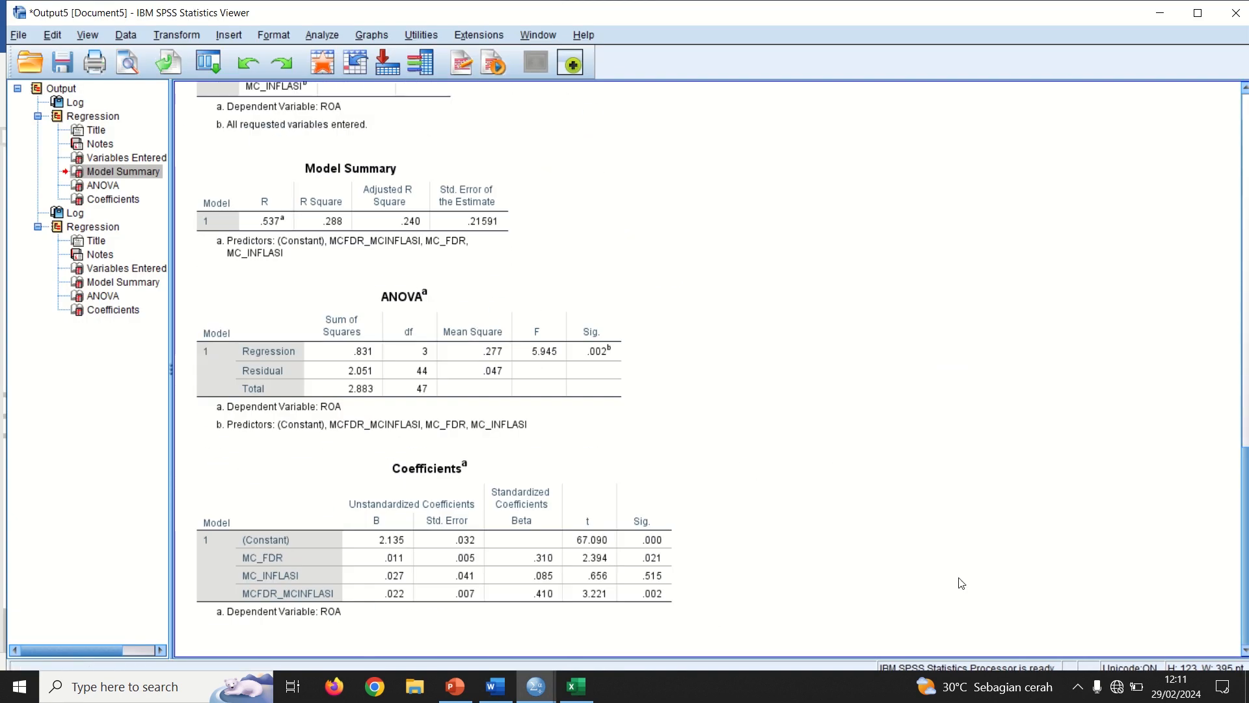
left_click(388, 223)
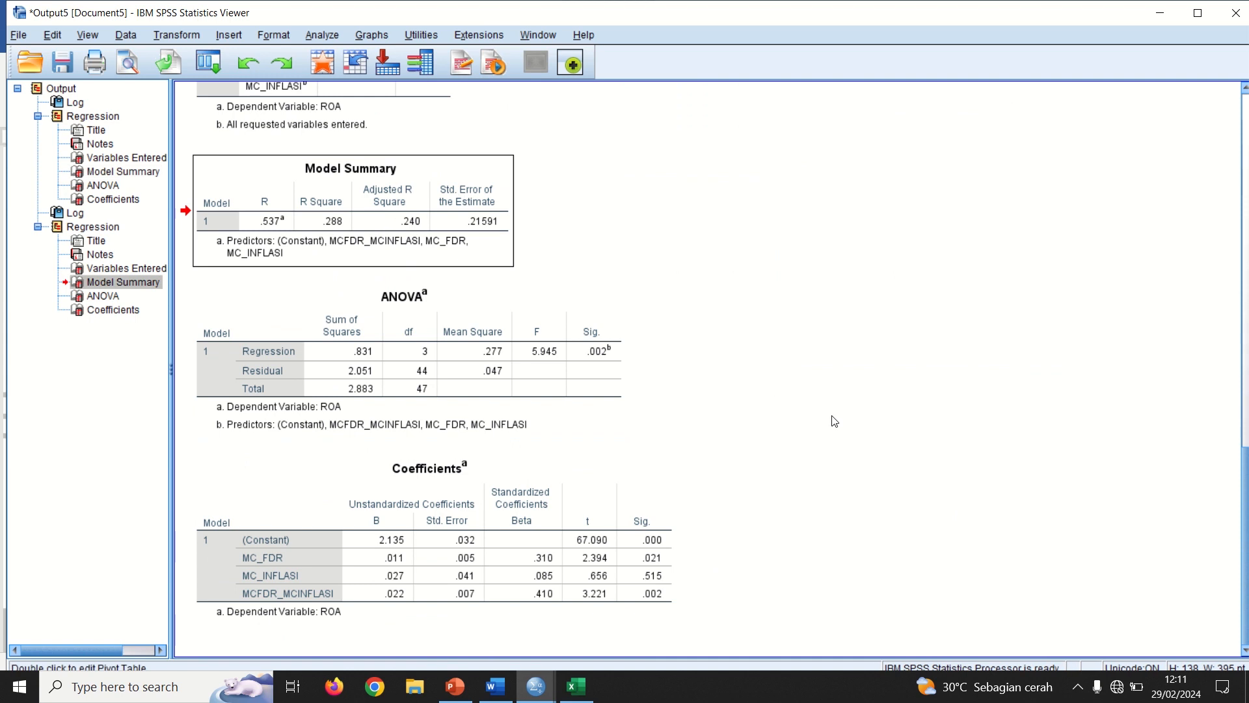
key("alt+Tab")
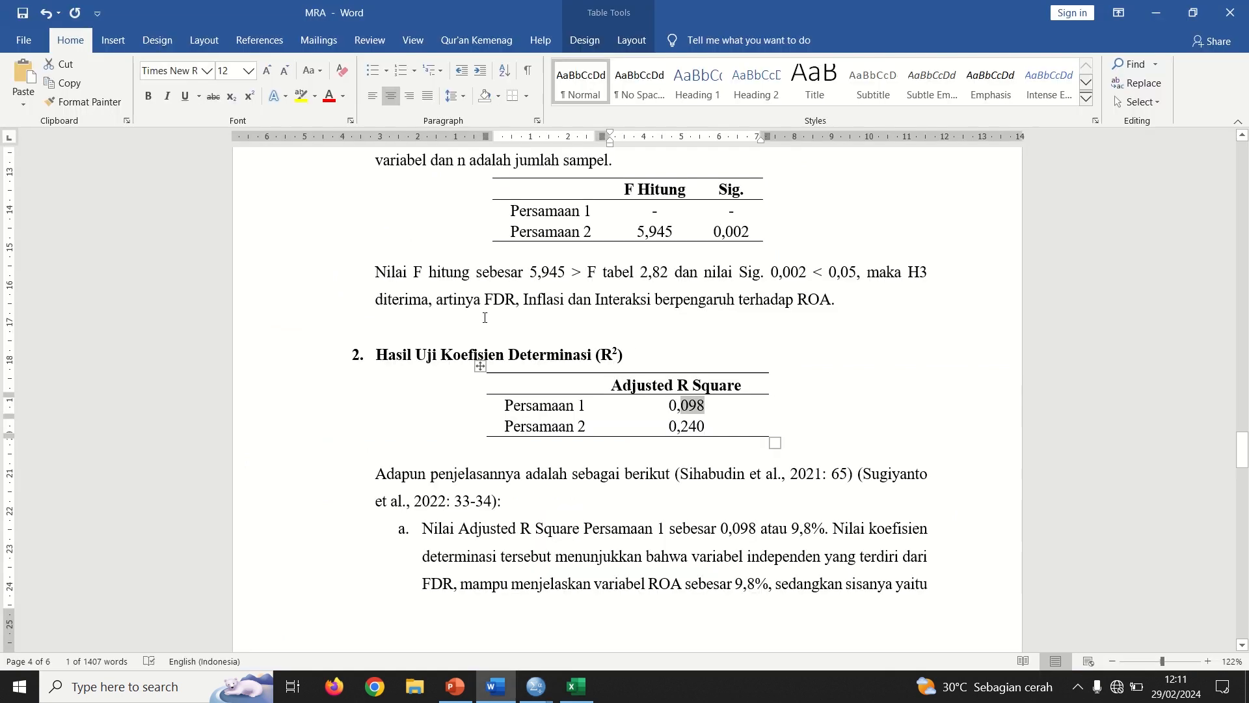
Review the explanation of equation 1's coefficient of determination, focusing on the percentage of ROA explained by FDR.
left_click_drag(1245, 459, 1246, 474)
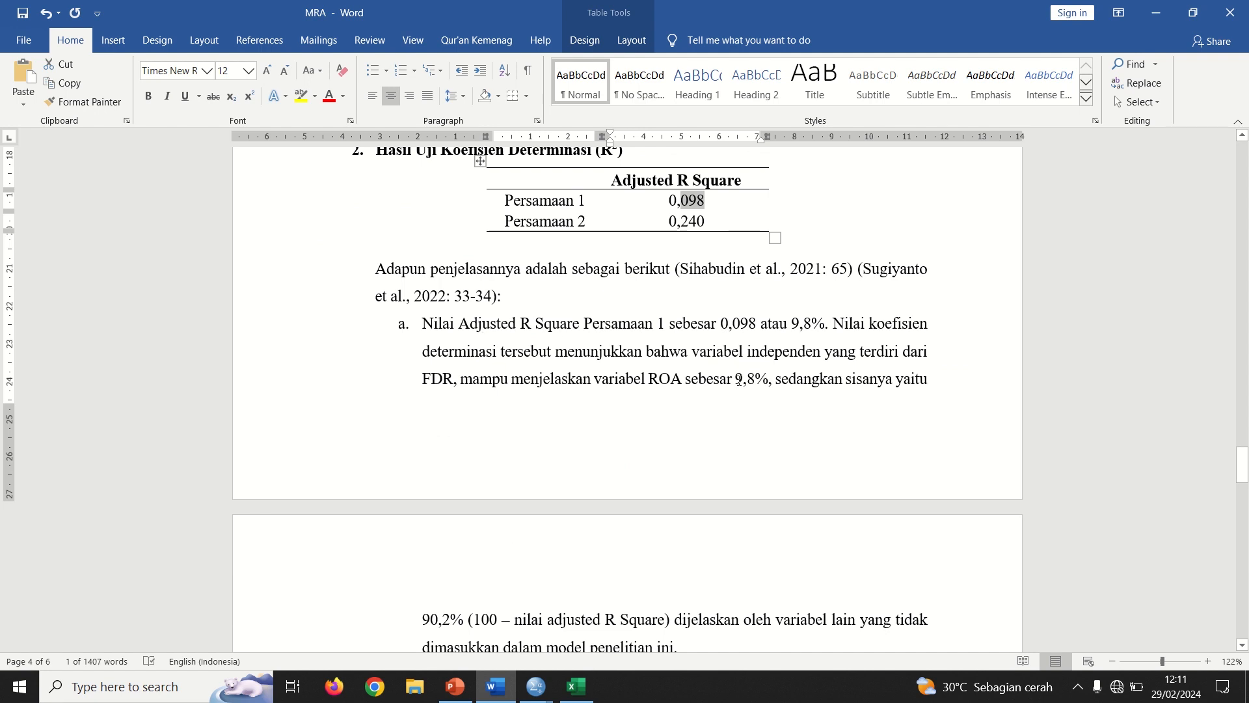
left_click_drag(736, 380, 763, 382)
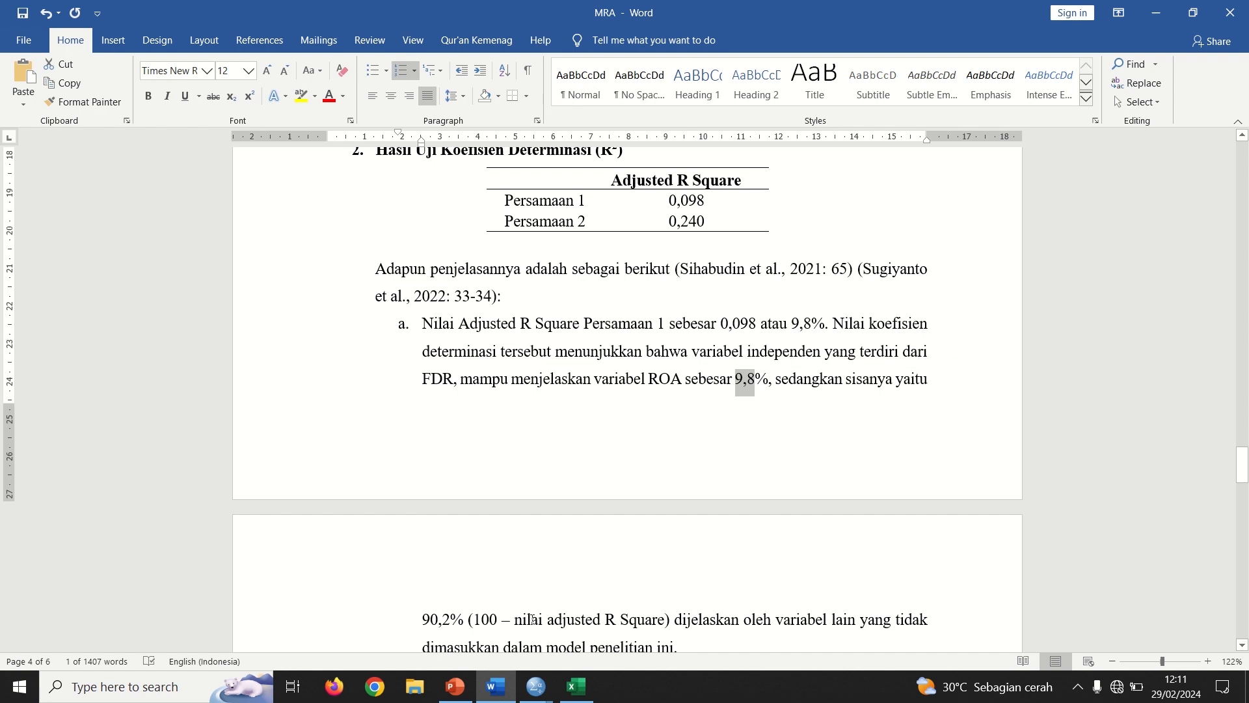
left_click(756, 379)
double_click(737, 379)
Correct the equation number in point b of the Adjusted R Square explanation to "Persamaan 2".
left_click_drag(1243, 469, 1242, 488)
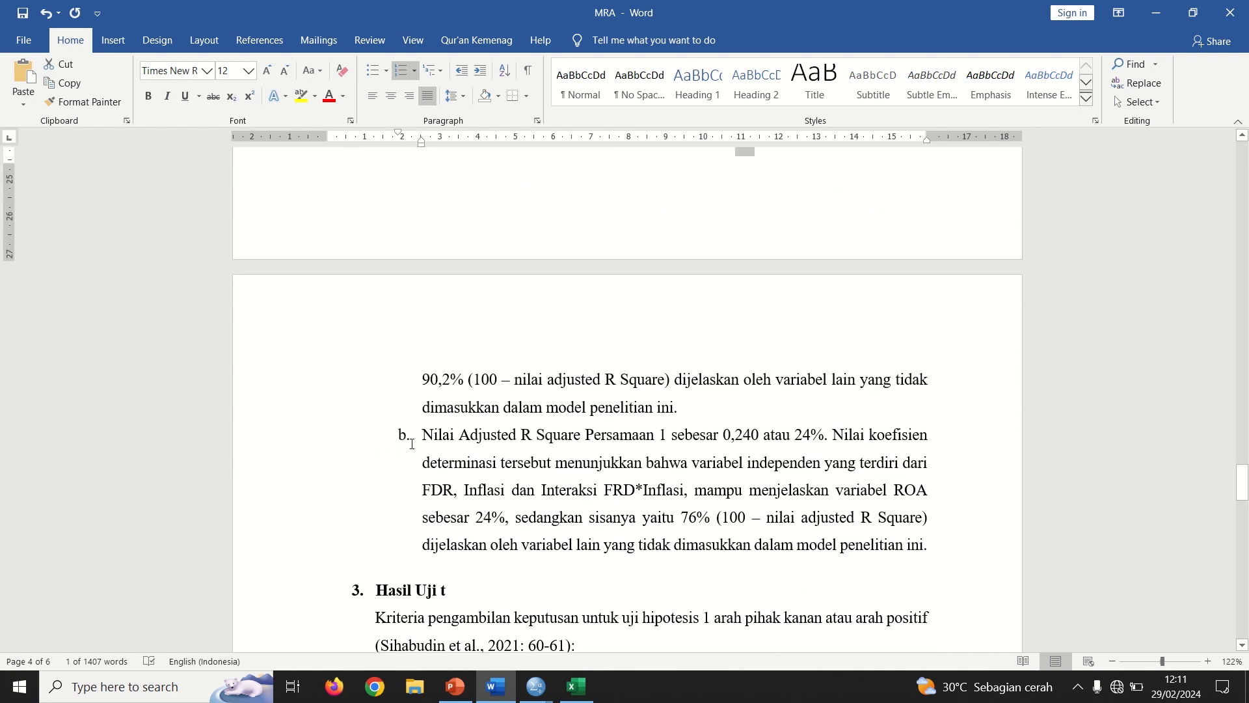
left_click(424, 437)
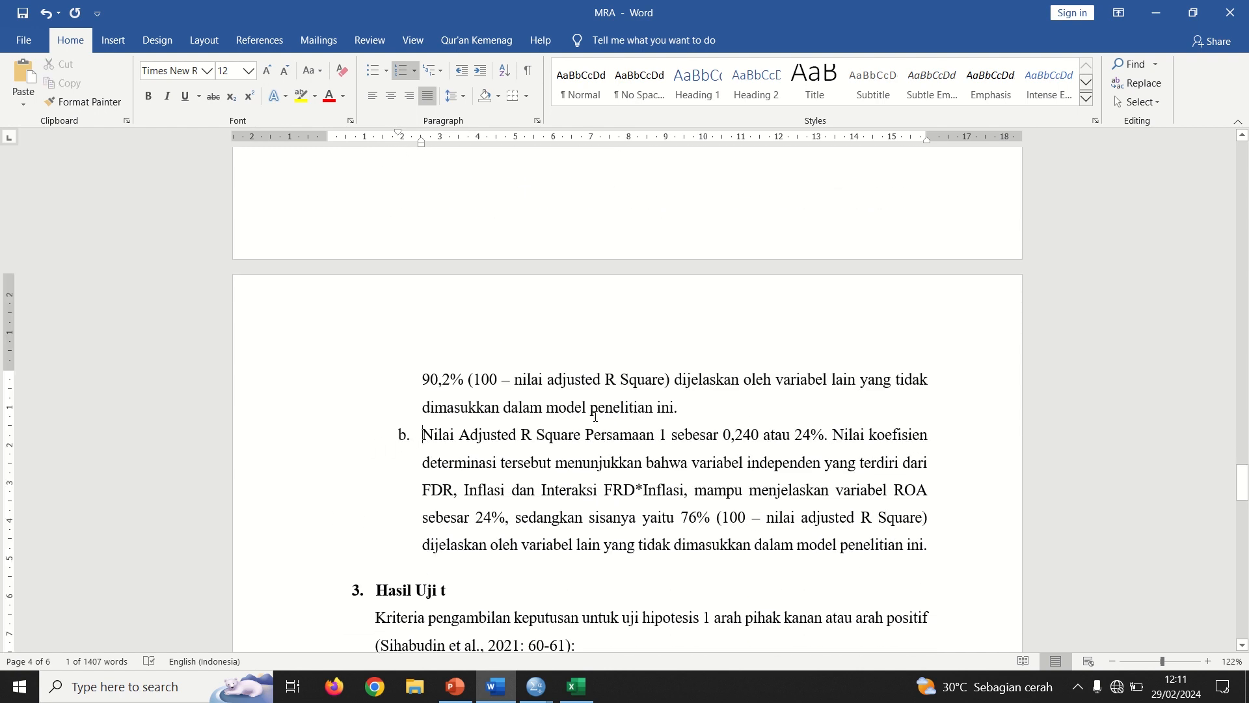
double_click(663, 434)
type("2")
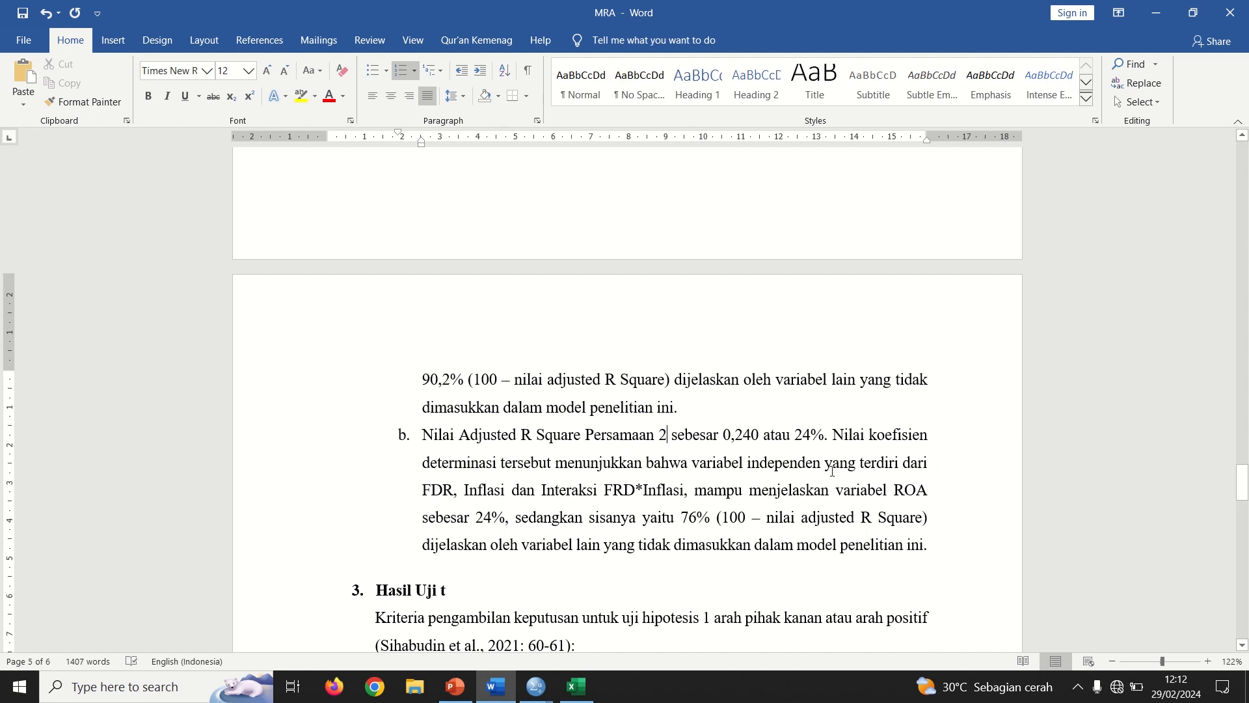
Go to the Hasil Uji t section and review the H1 and H2 statements on PowerPoint's HIPOTESIS slide.
left_click_drag(1244, 490, 1244, 516)
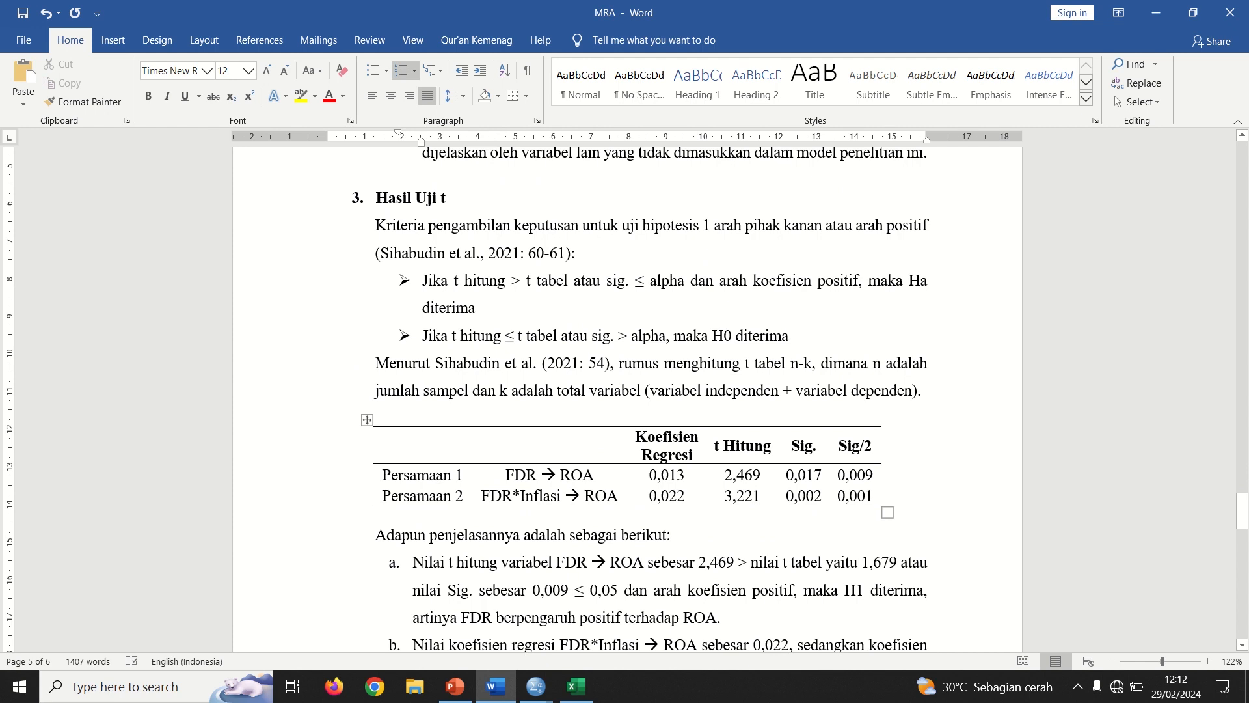
key("alt+Tab")
key("alt+Tab")
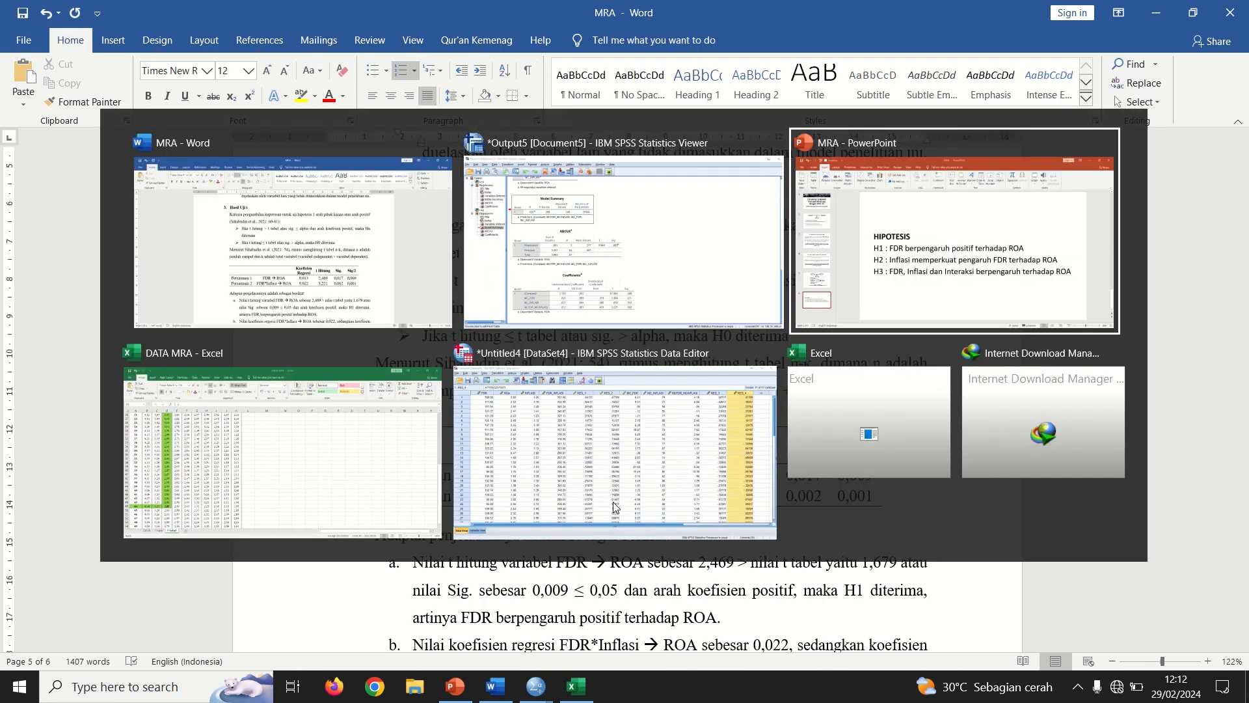
left_click_drag(307, 357, 901, 355)
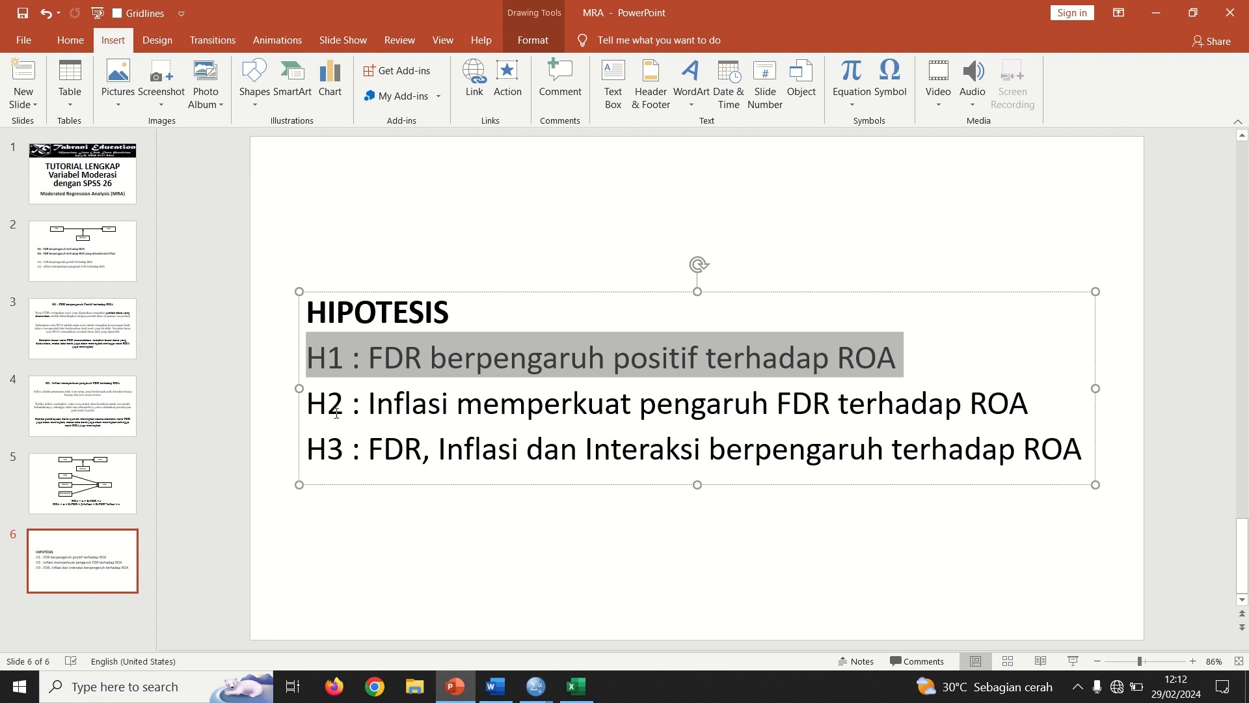
left_click_drag(321, 407, 1042, 412)
key("alt+Tab")
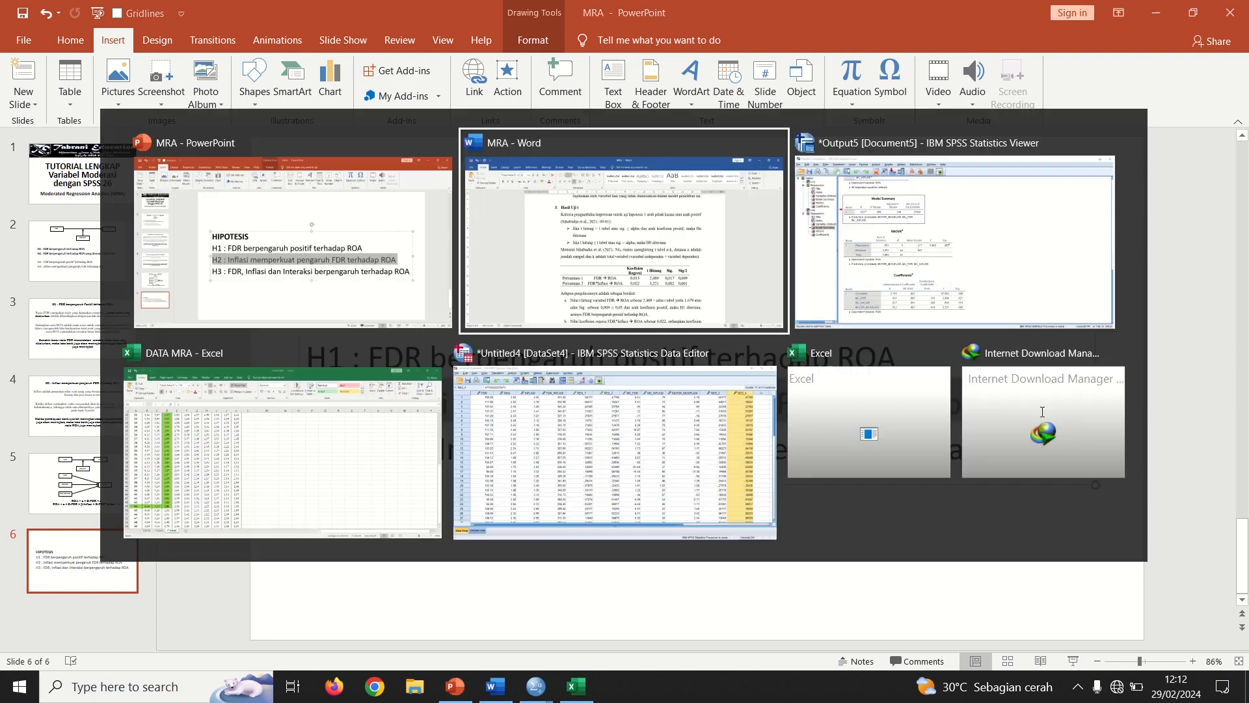
Compare FDR's coefficient and t value in SPSS's first Coefficients table with the Persamaan 1 row of Word's t test table.
key("alt+Tab")
key("alt+Tab")
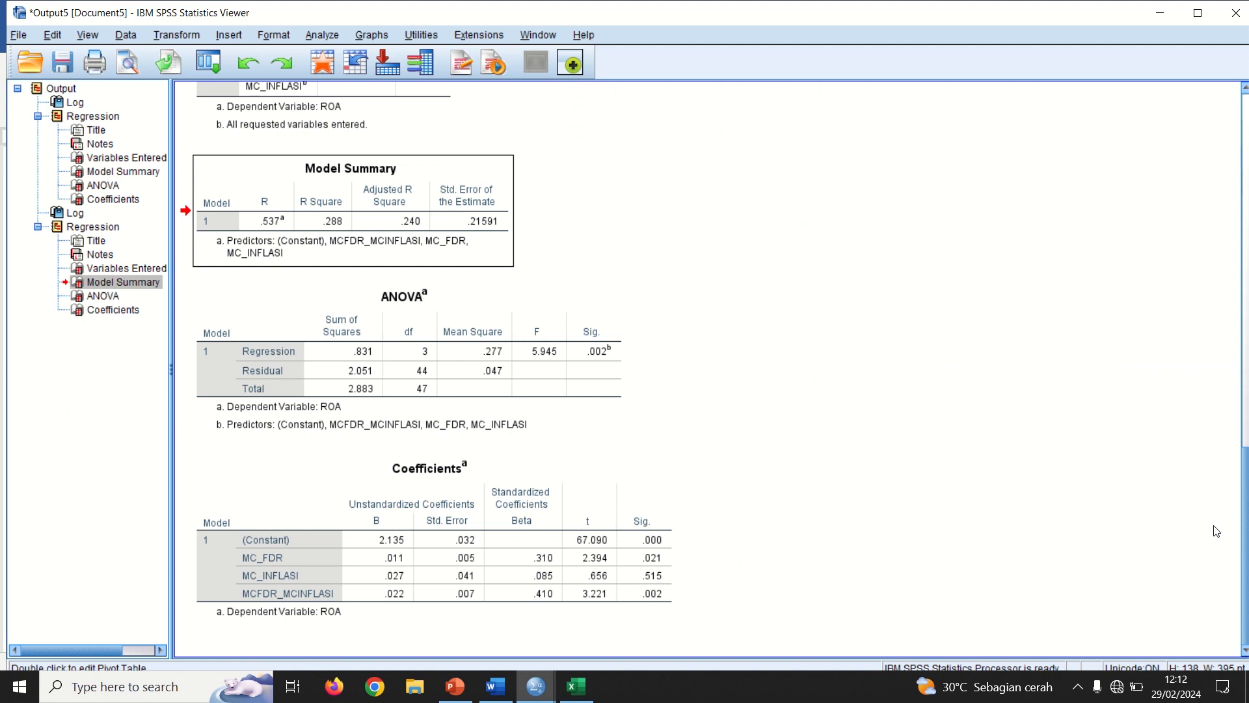
scroll(1232, 336, "up", 5)
scroll(1211, 247, "up", 2)
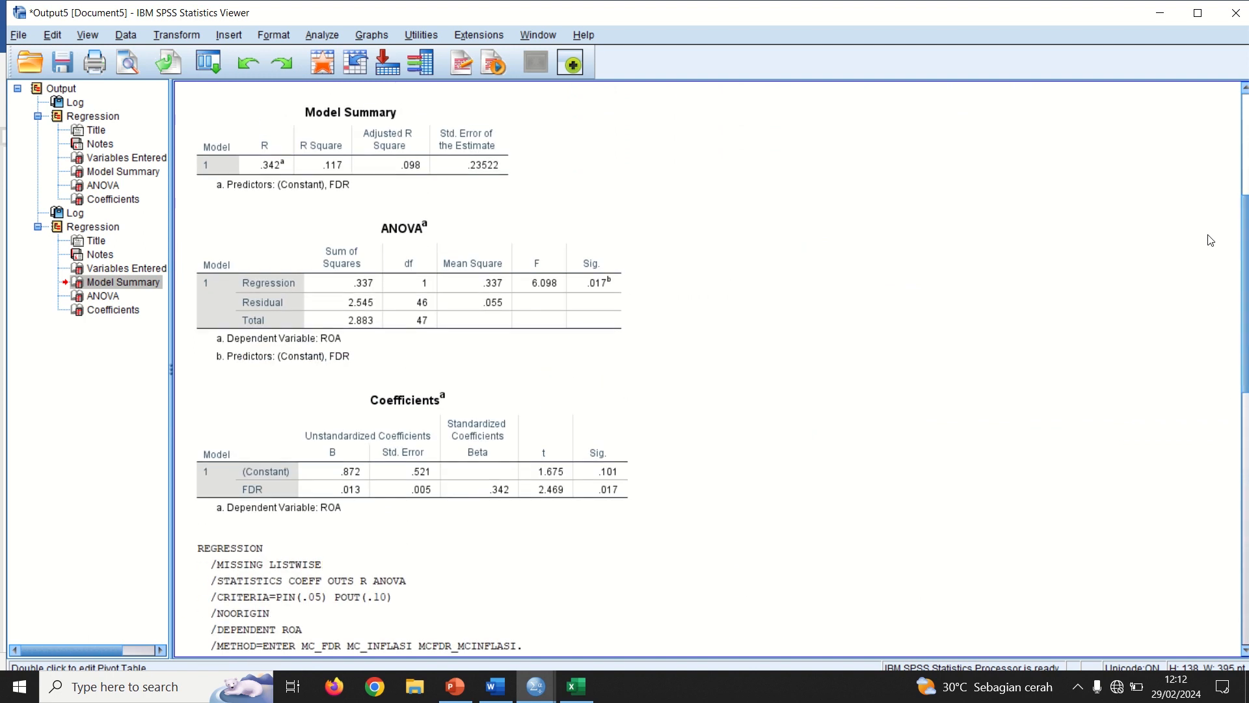
left_click(454, 408)
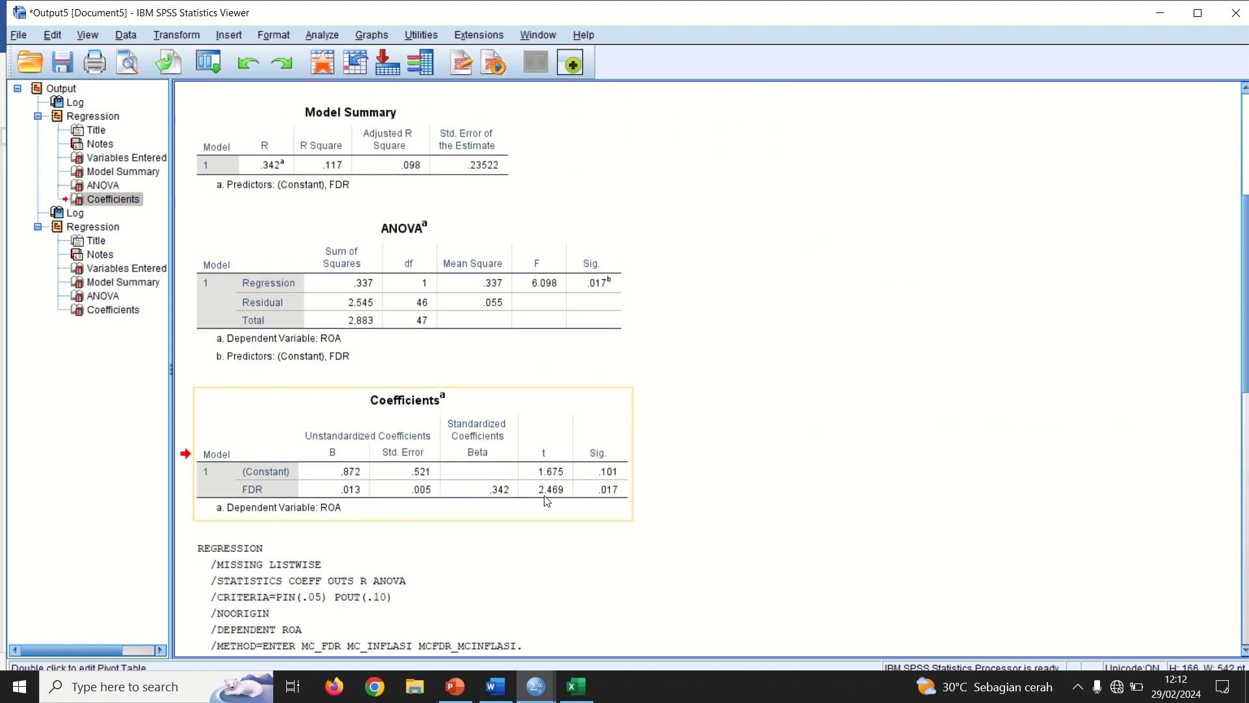
key("alt+Tab")
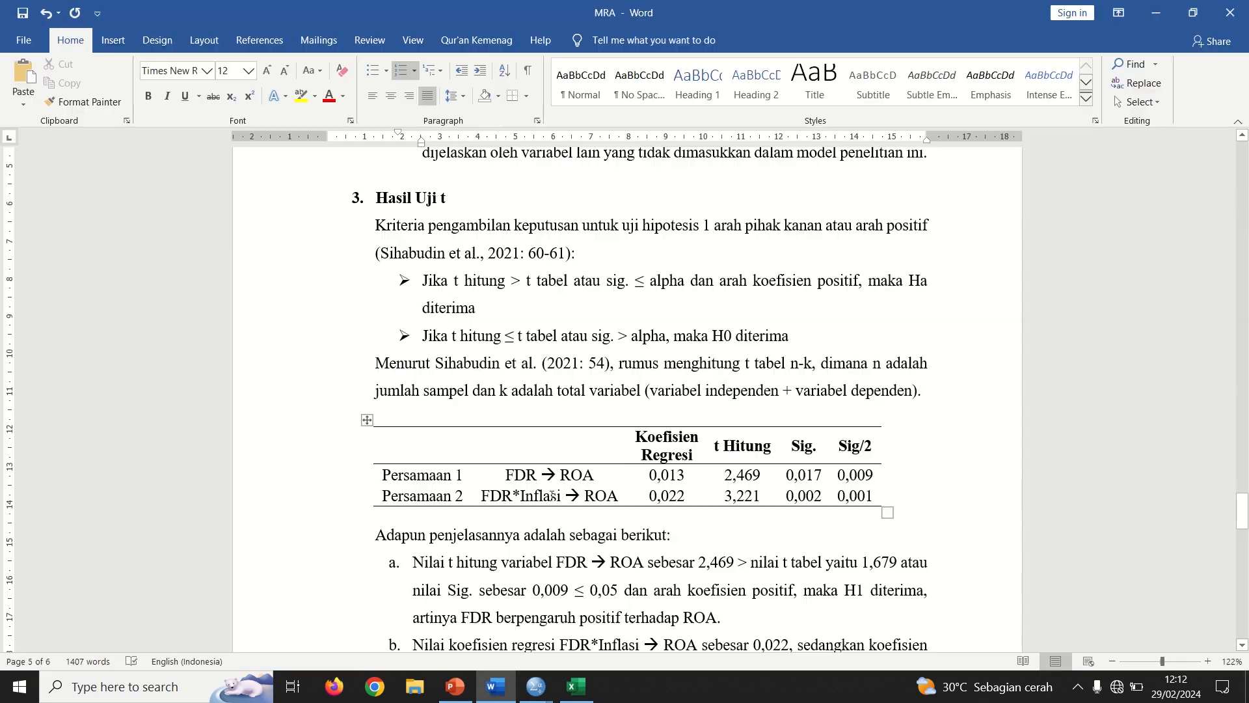
left_click_drag(724, 475, 761, 475)
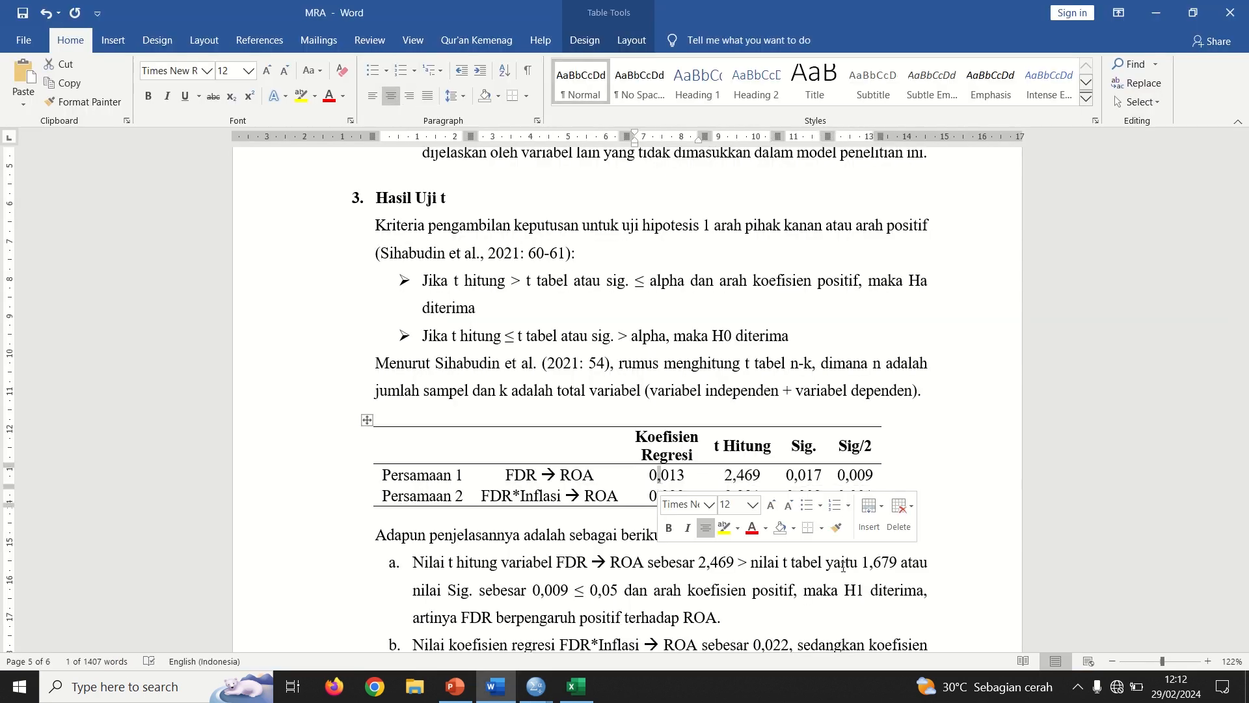
Examine the Sig. and Sig/2 values of the Persamaan 1 row in Word's t test table.
key("alt+Tab")
key("alt+Tab")
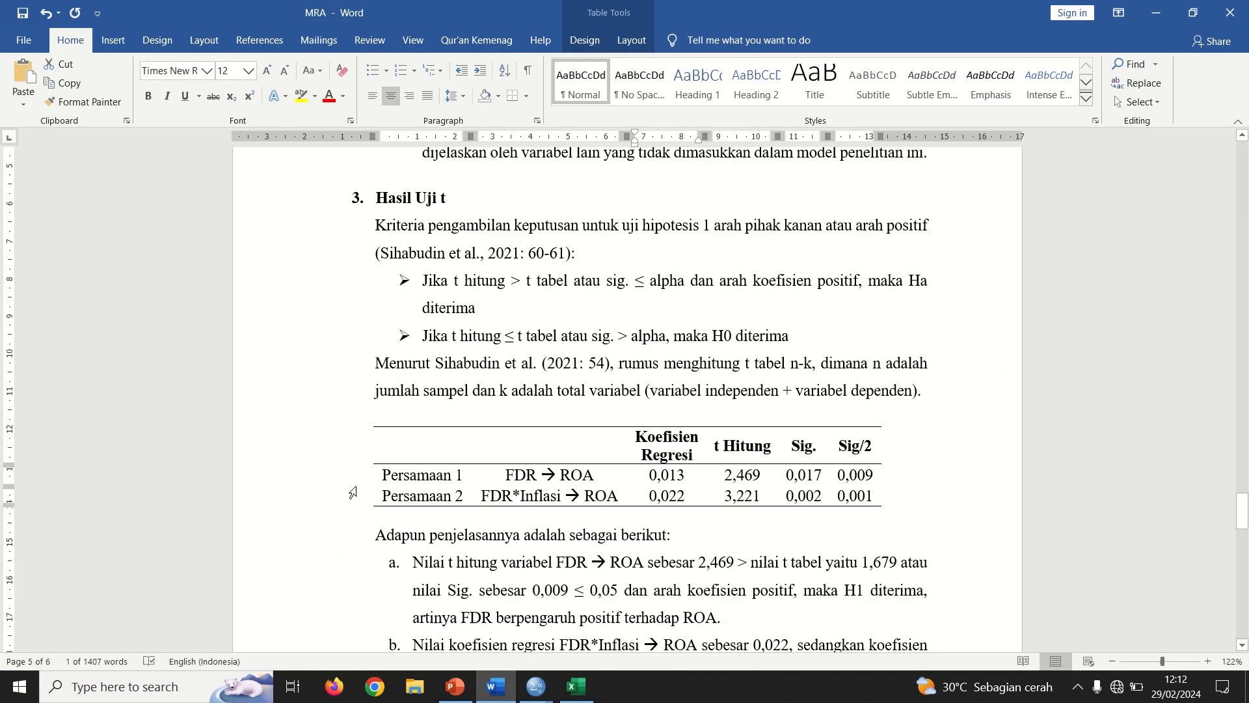
left_click_drag(849, 476, 873, 475)
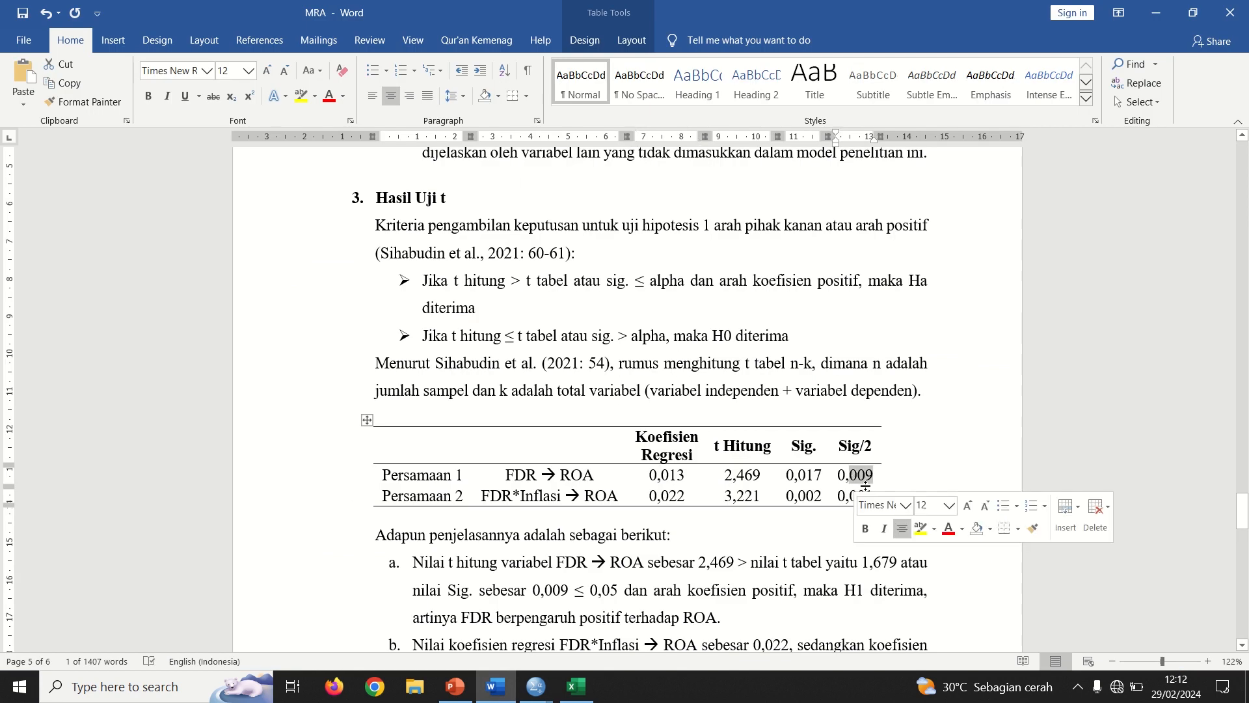
key("alt+Tab")
key("alt+Tab")
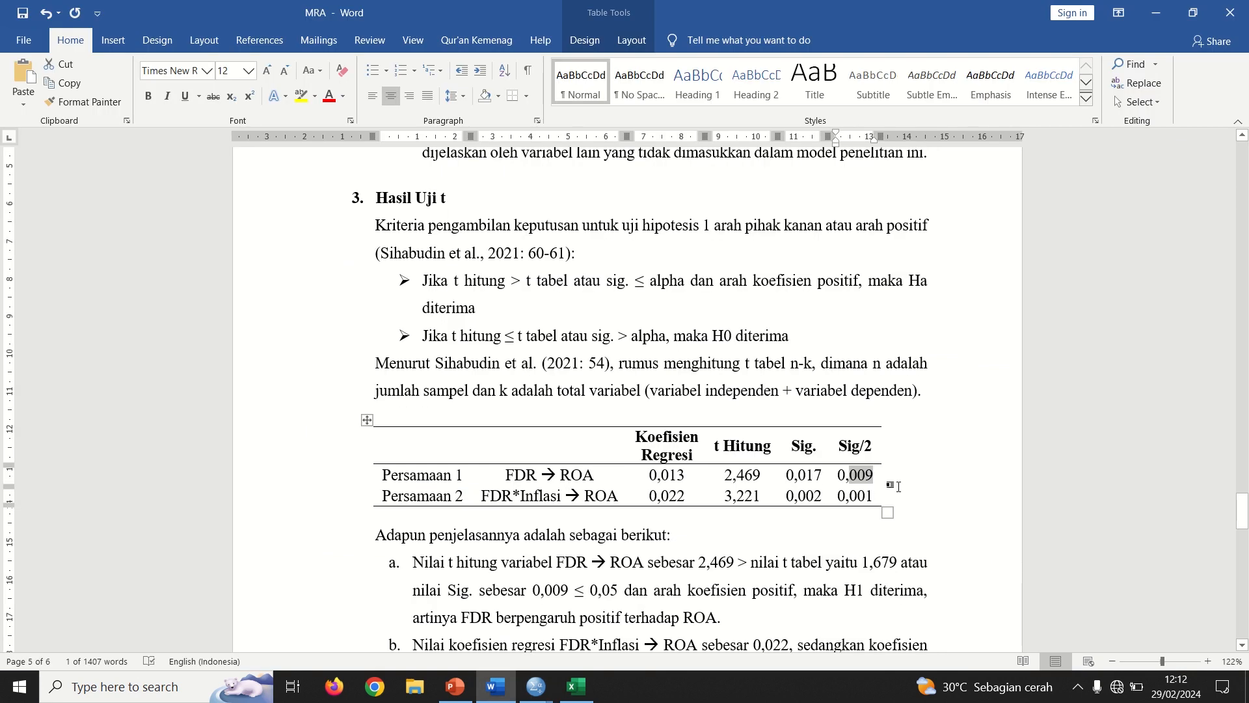
left_click_drag(823, 476, 797, 475)
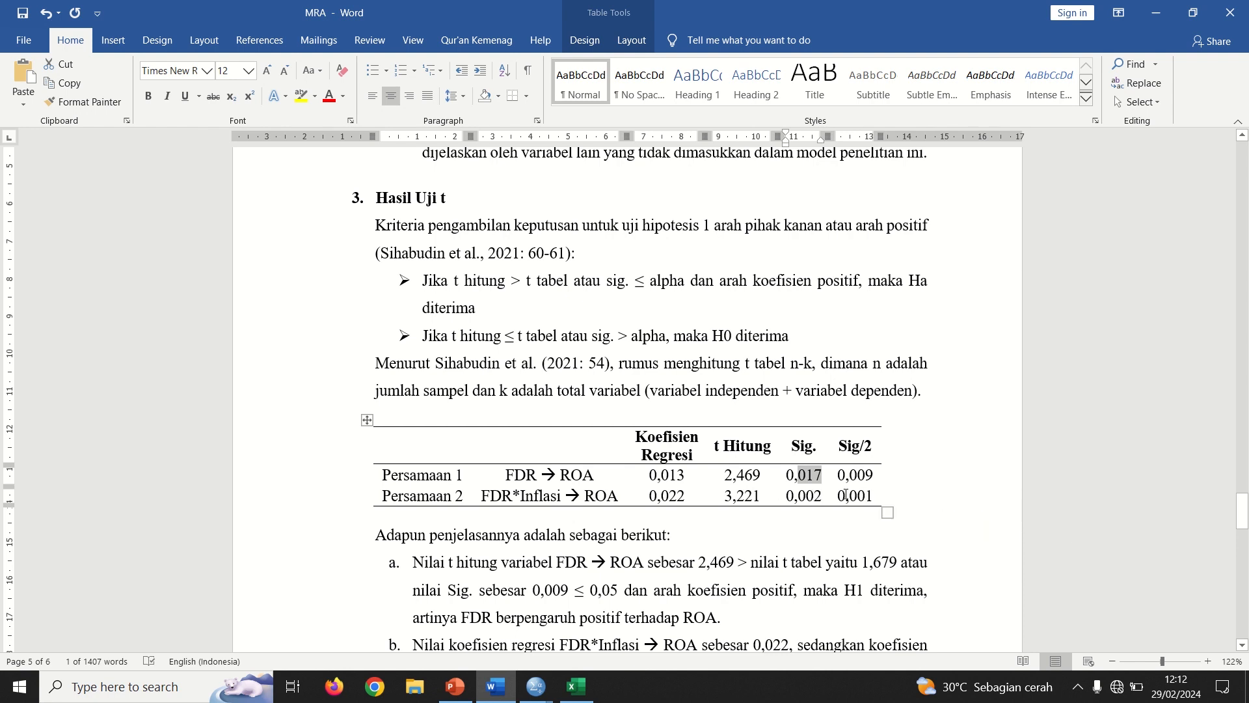
double_click(841, 475)
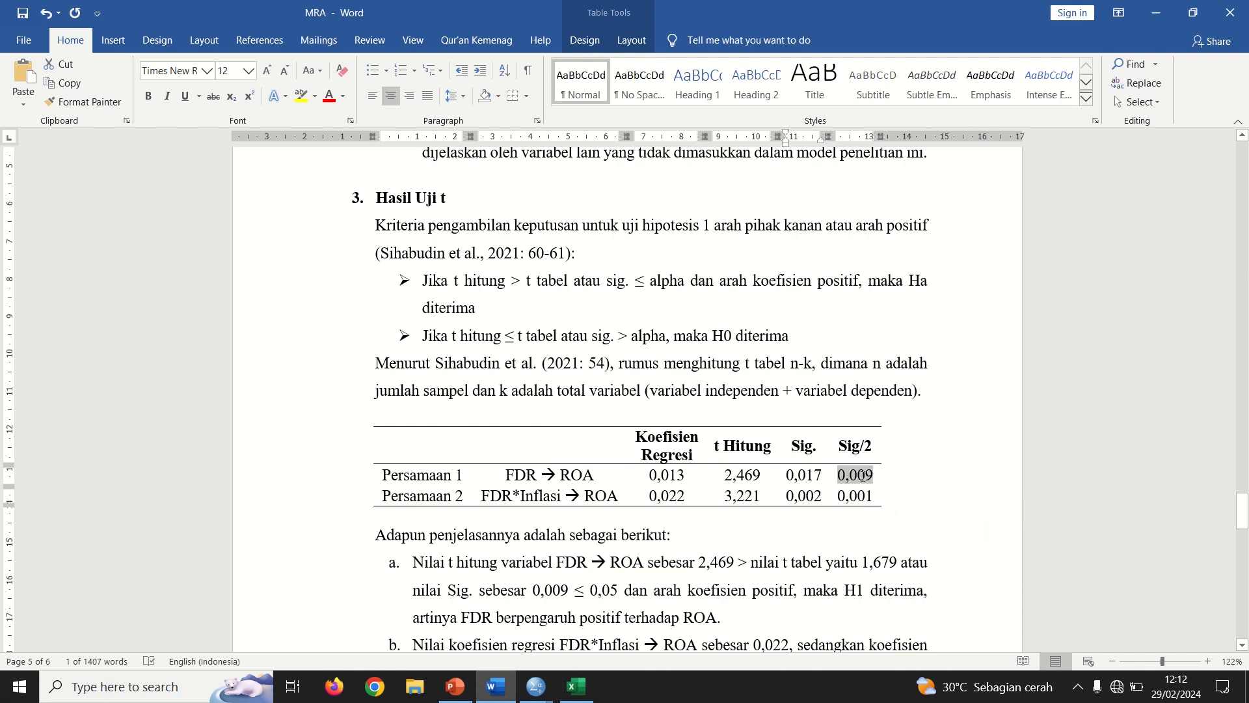
left_click_drag(788, 476, 874, 476)
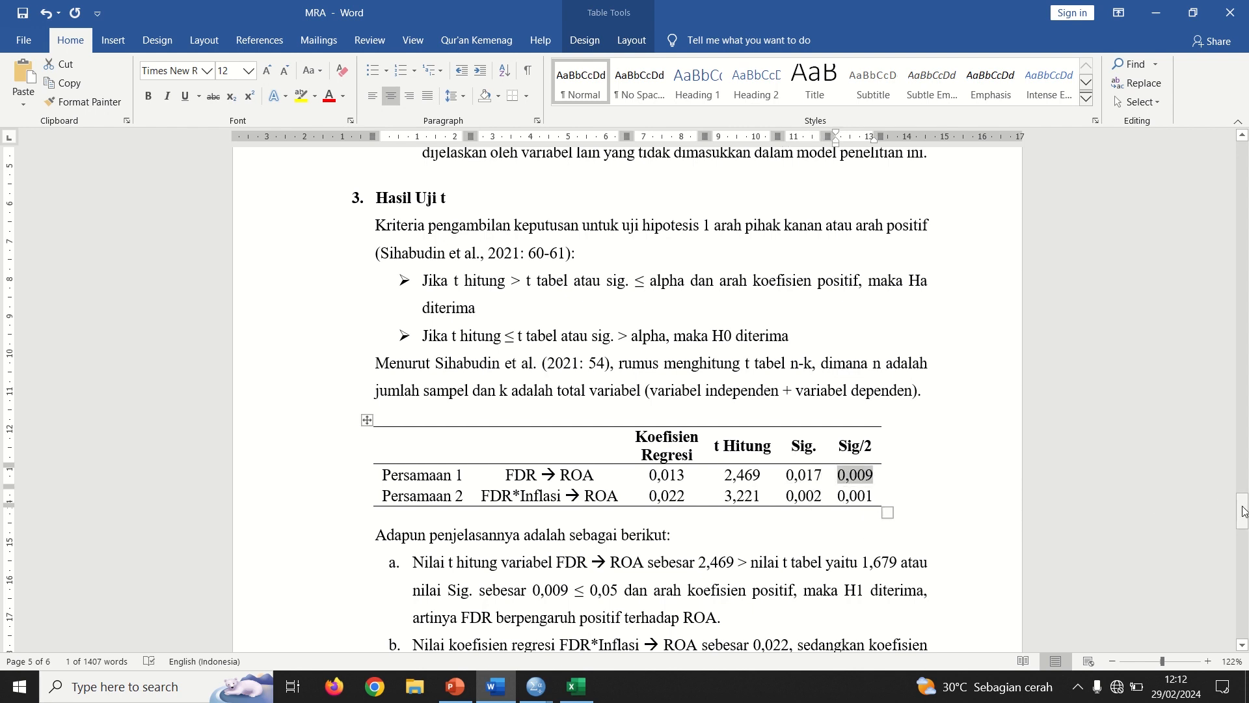
Review the t hitung value in Word's point a, and check equation 1's sample size and variable count on Excel's t tabel sheet.
left_click_drag(1245, 506, 1245, 514)
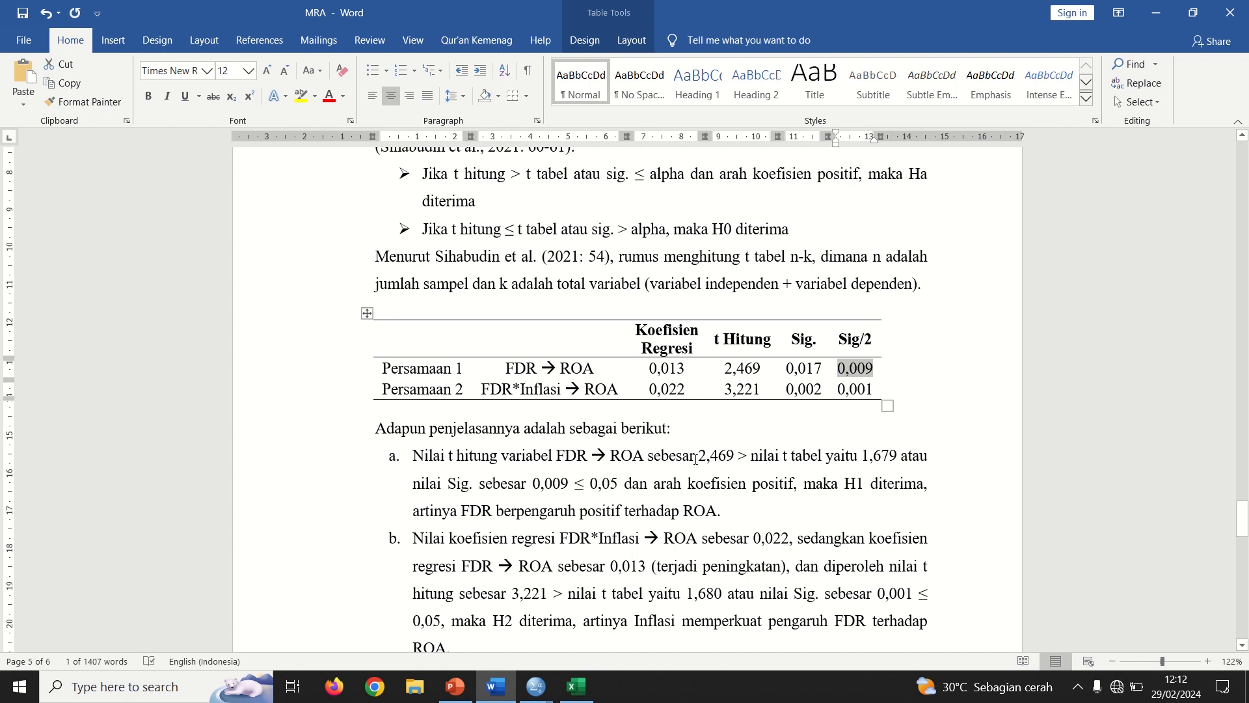
double_click(702, 455)
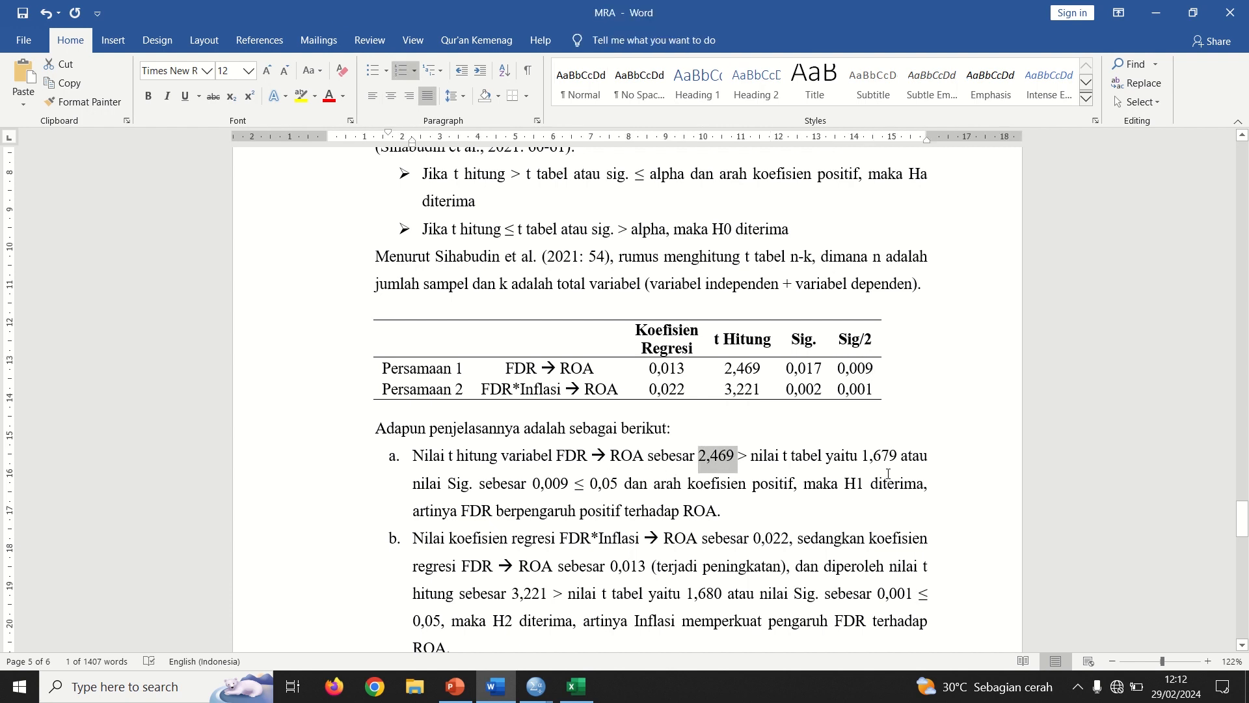
left_click(575, 695)
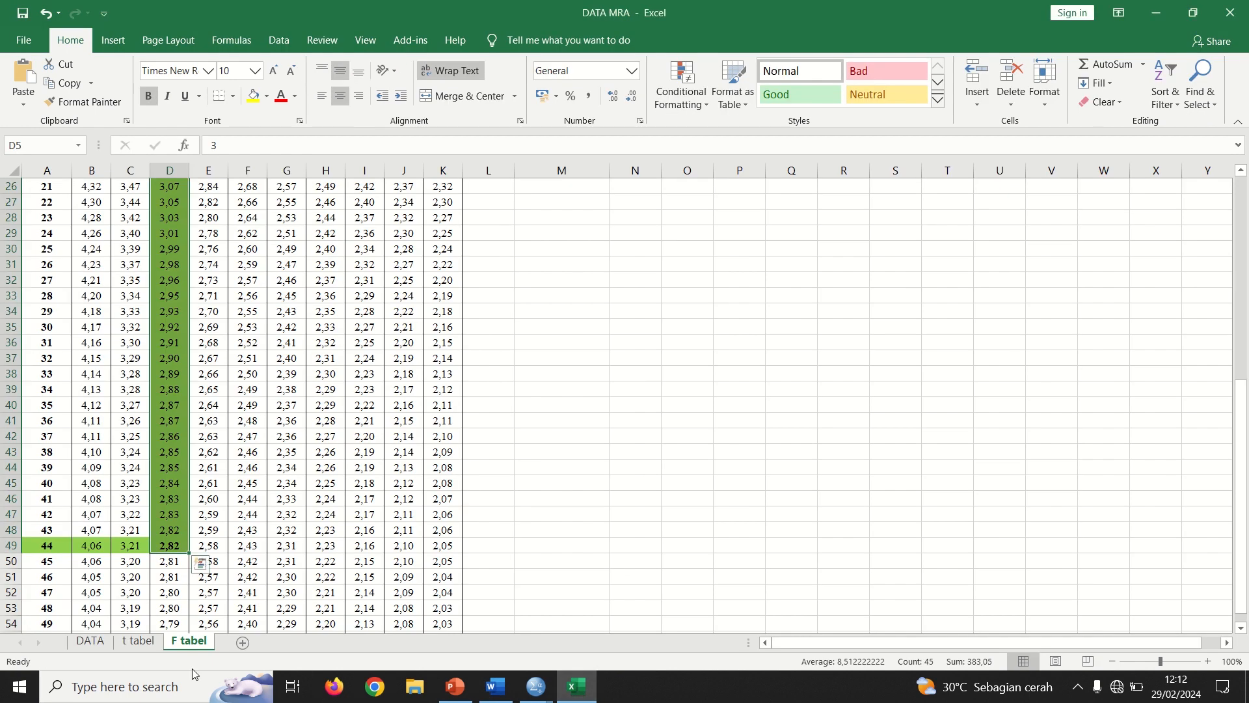
left_click(139, 642)
left_click(328, 184)
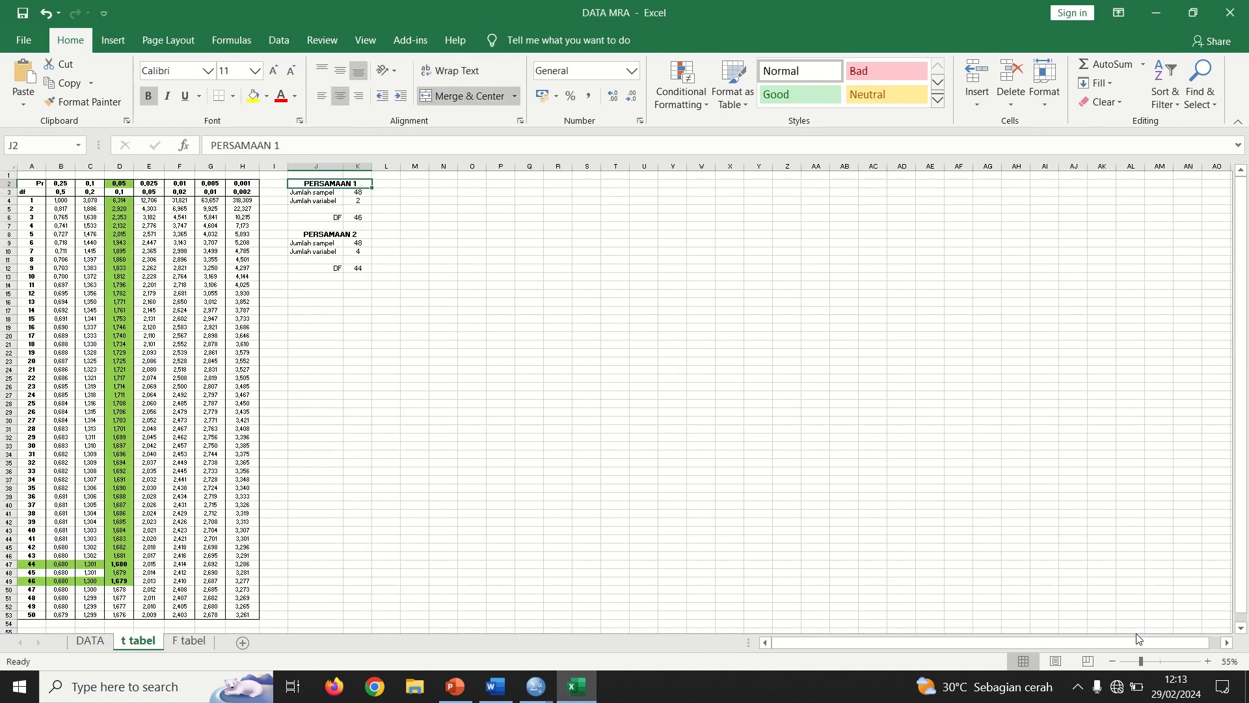
left_click_drag(1140, 661, 1155, 664)
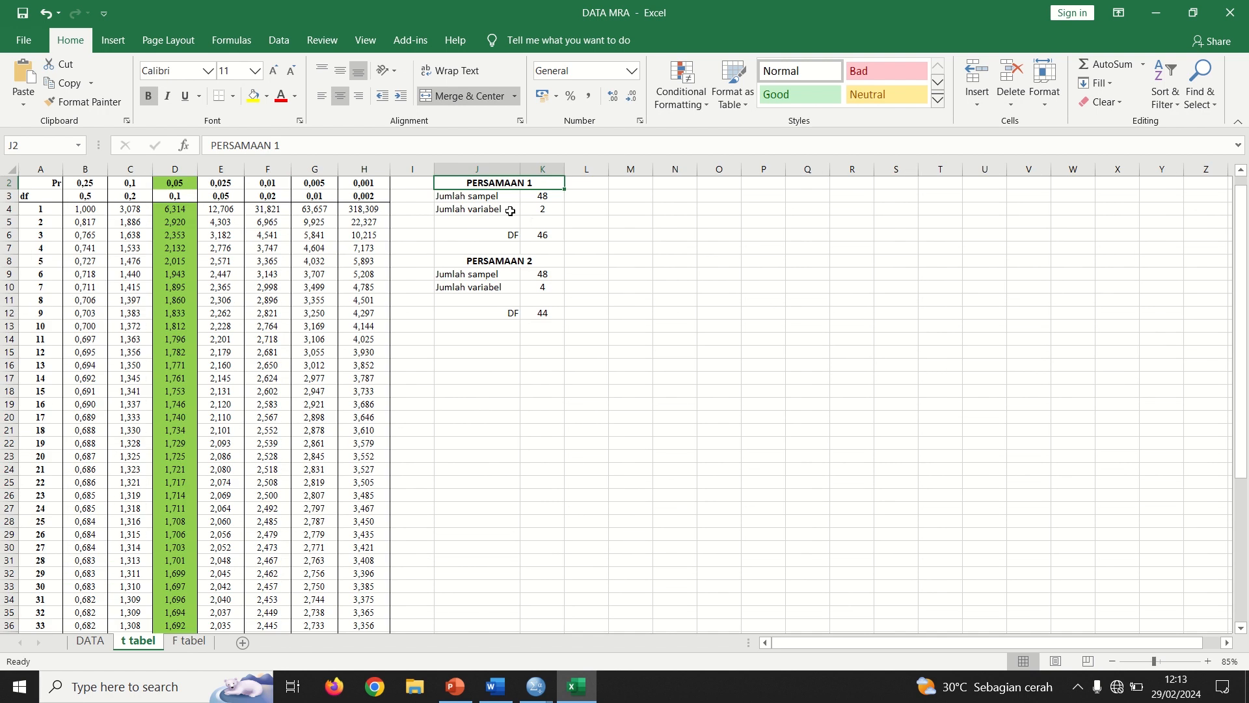
left_click(485, 196)
key("Right")
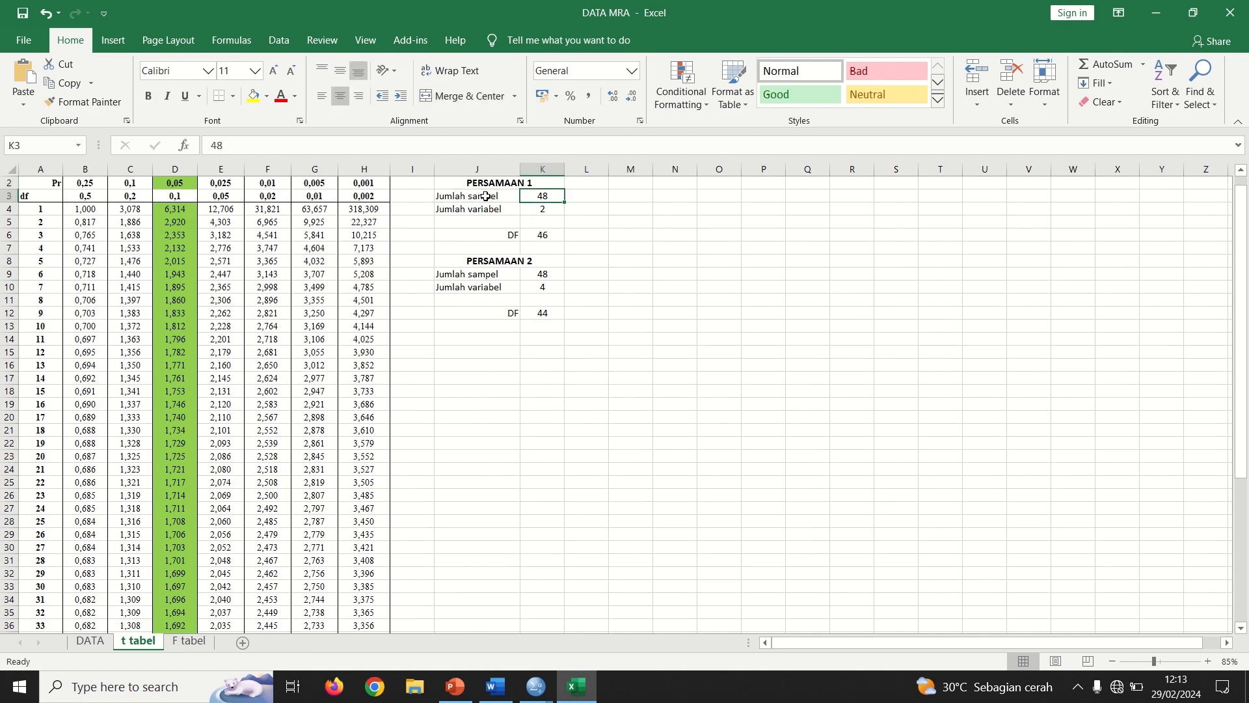
key("Down")
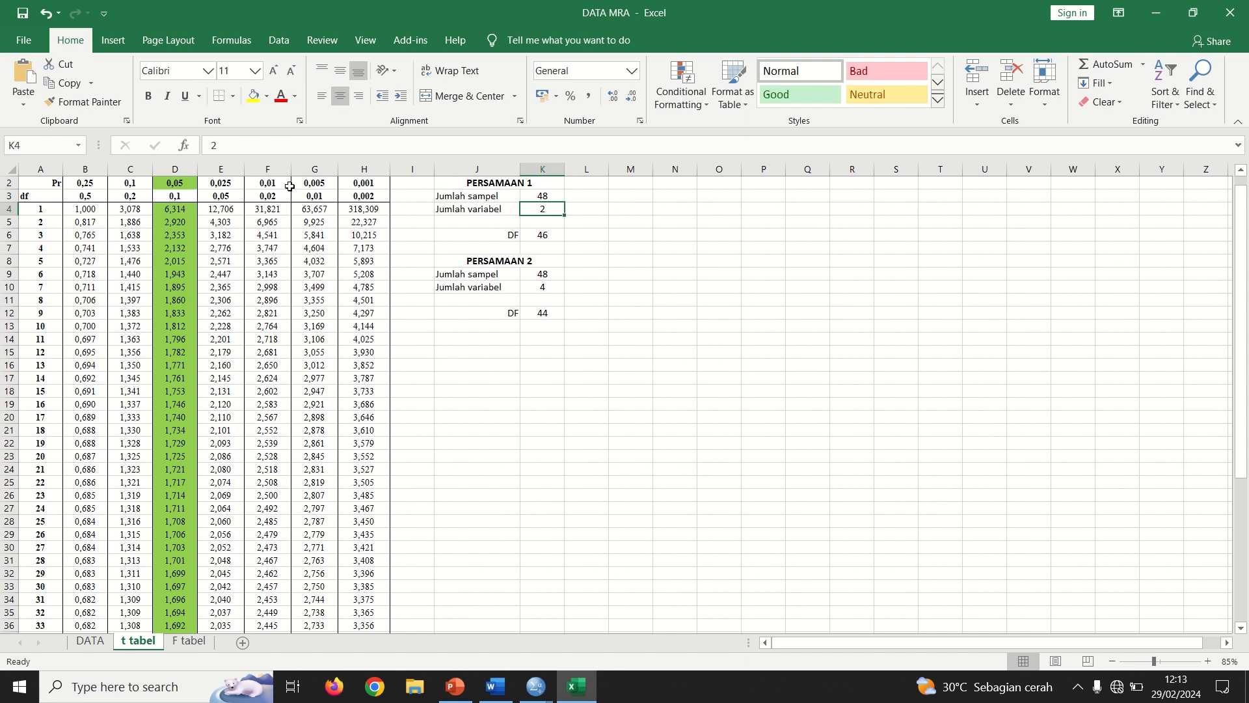
Look up equation 1's t tabel value in the 0,05 column of Excel's t tabel sheet using its DF of 46.
left_click(182, 186)
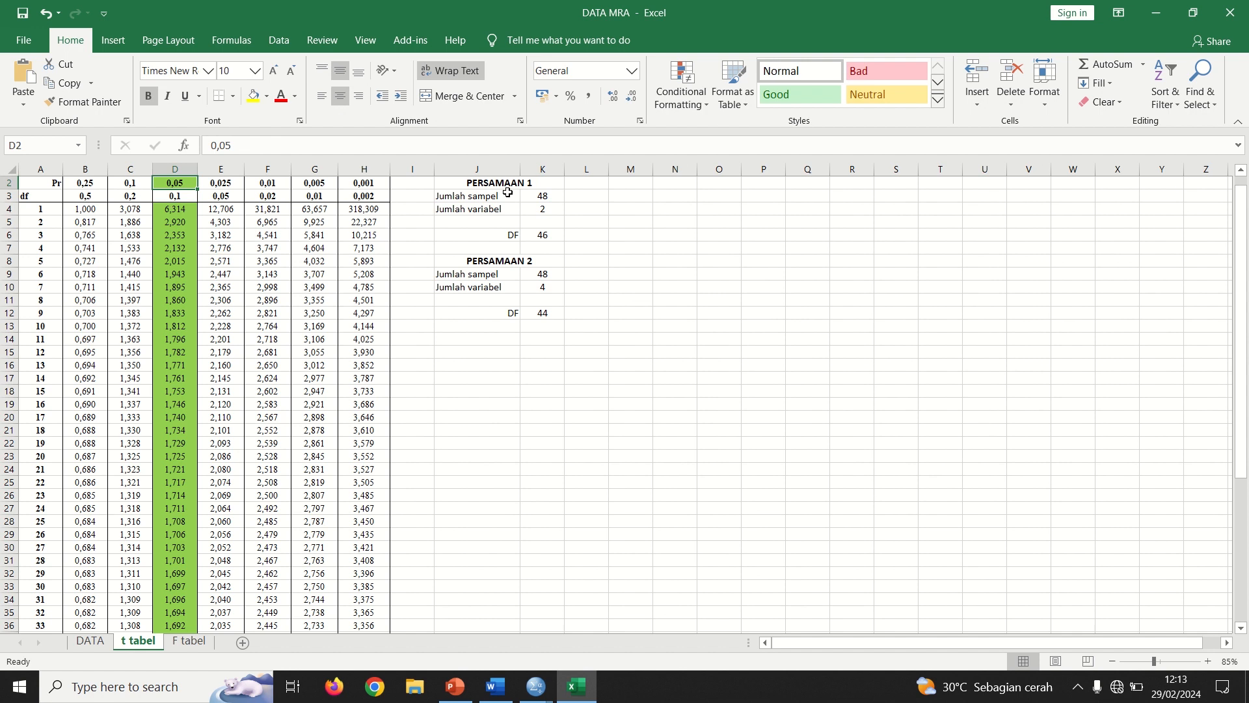
left_click(541, 231)
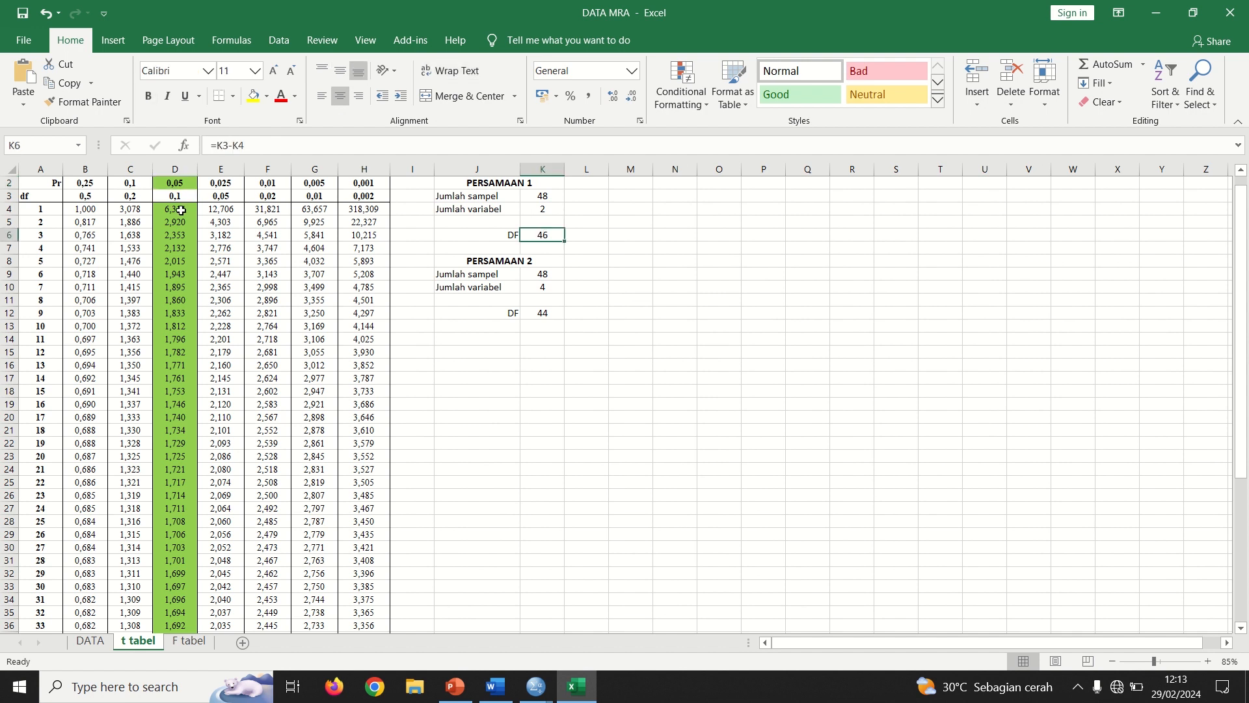
left_click_drag(173, 210, 176, 563)
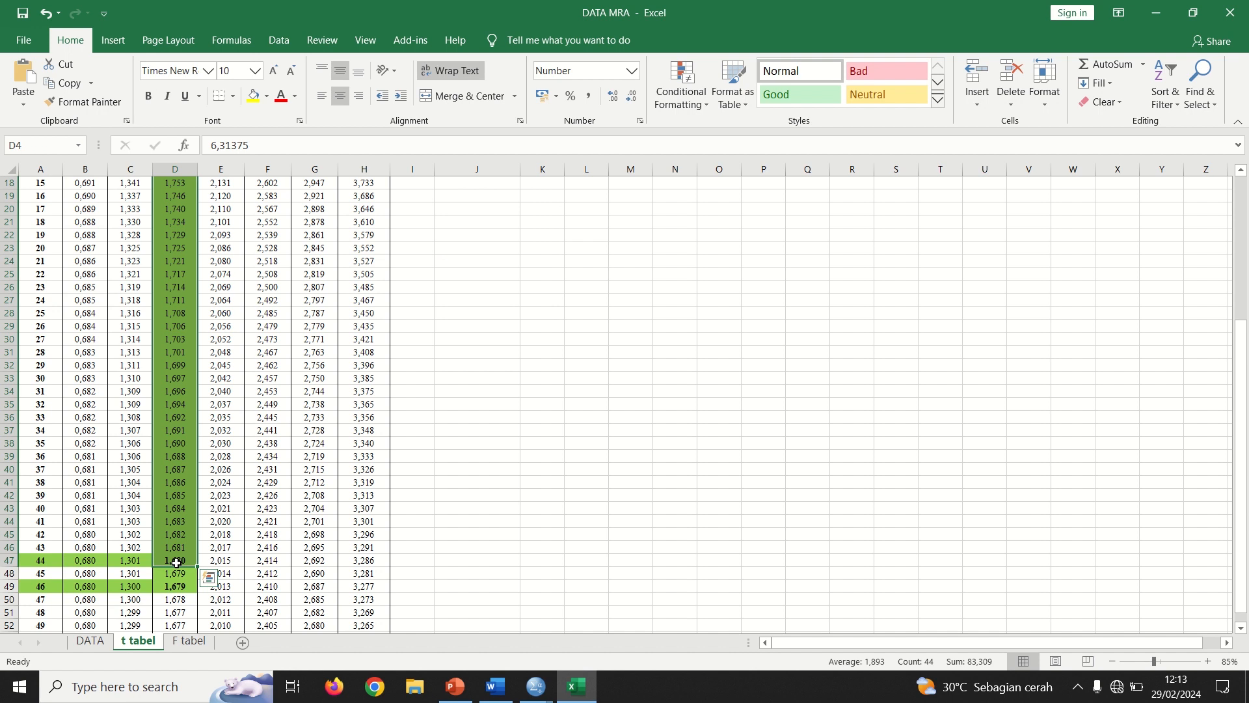
left_click(176, 562)
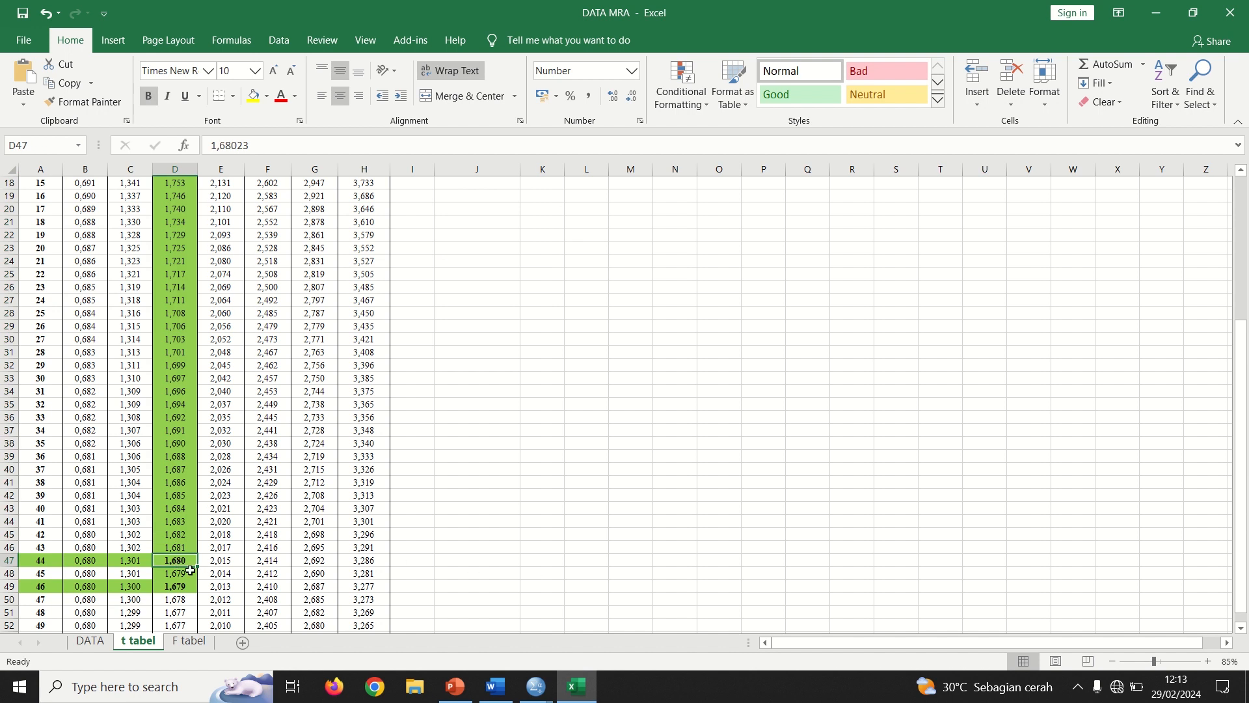
left_click(177, 585)
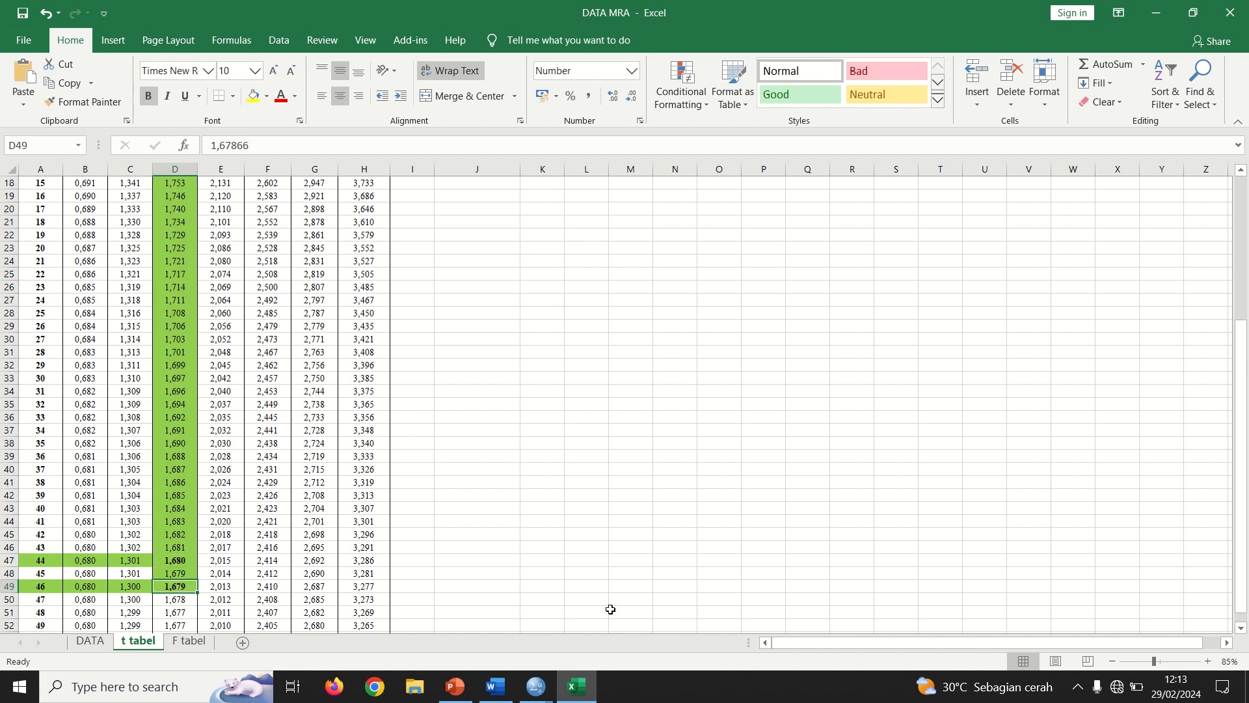
Review the t tabel value, Sig. value, coefficient direction and H1 conclusion in point a of the Word document.
key("alt+Tab")
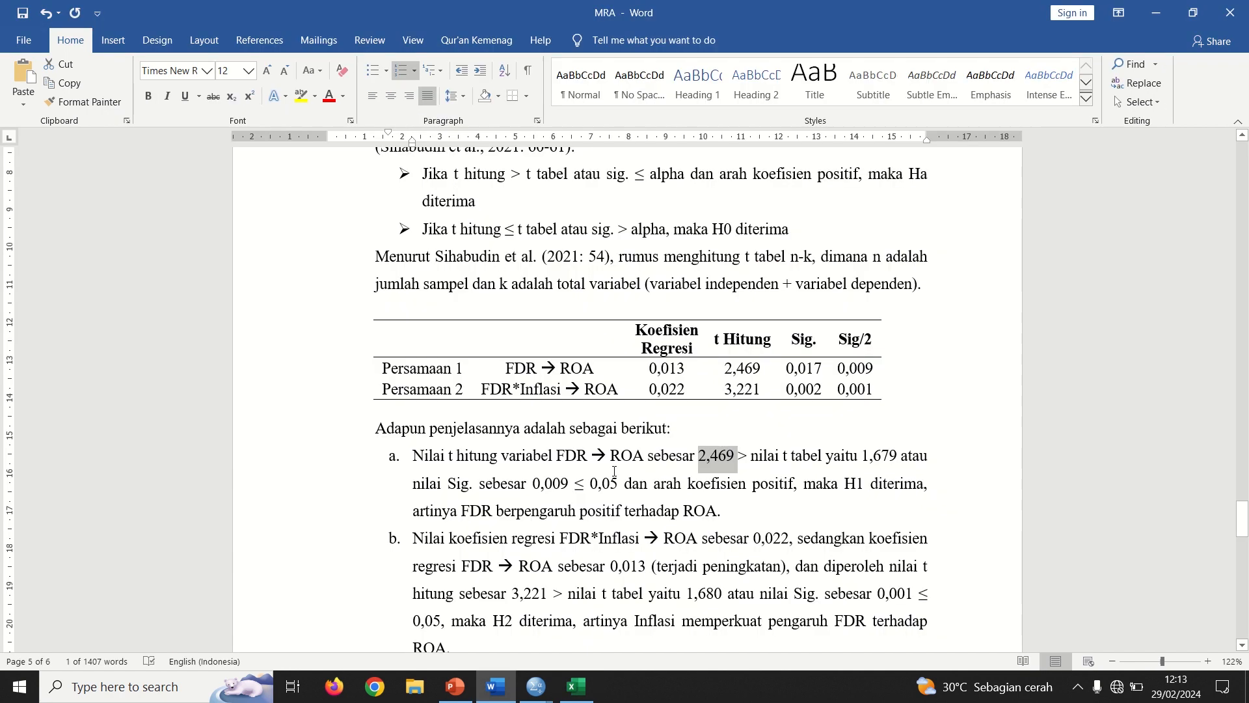
double_click(878, 455)
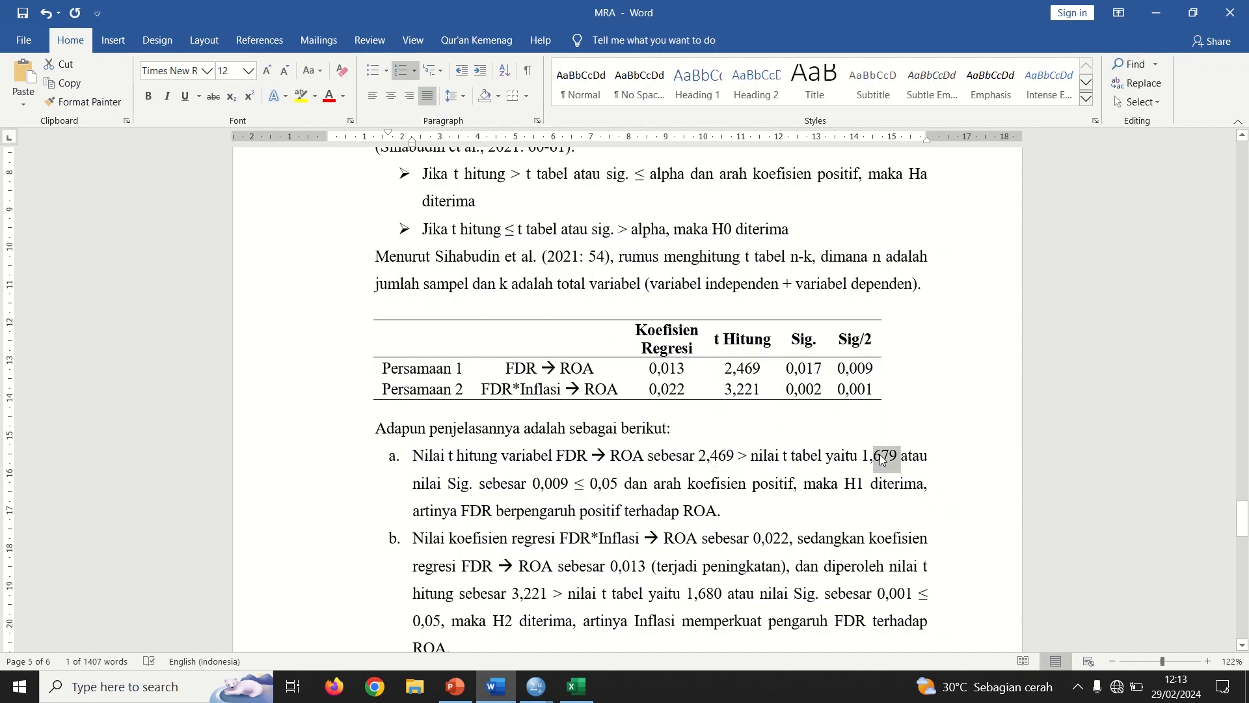
key("alt+Tab")
key("alt+Tab")
double_click(554, 485)
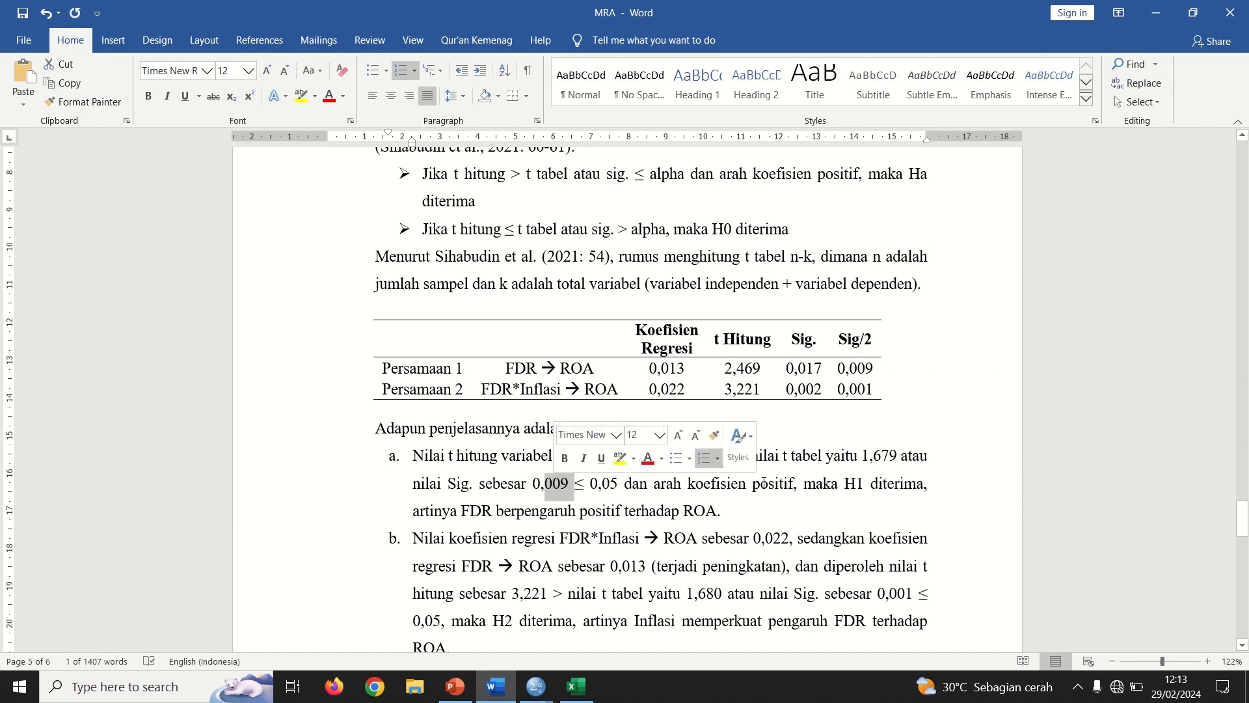
double_click(771, 486)
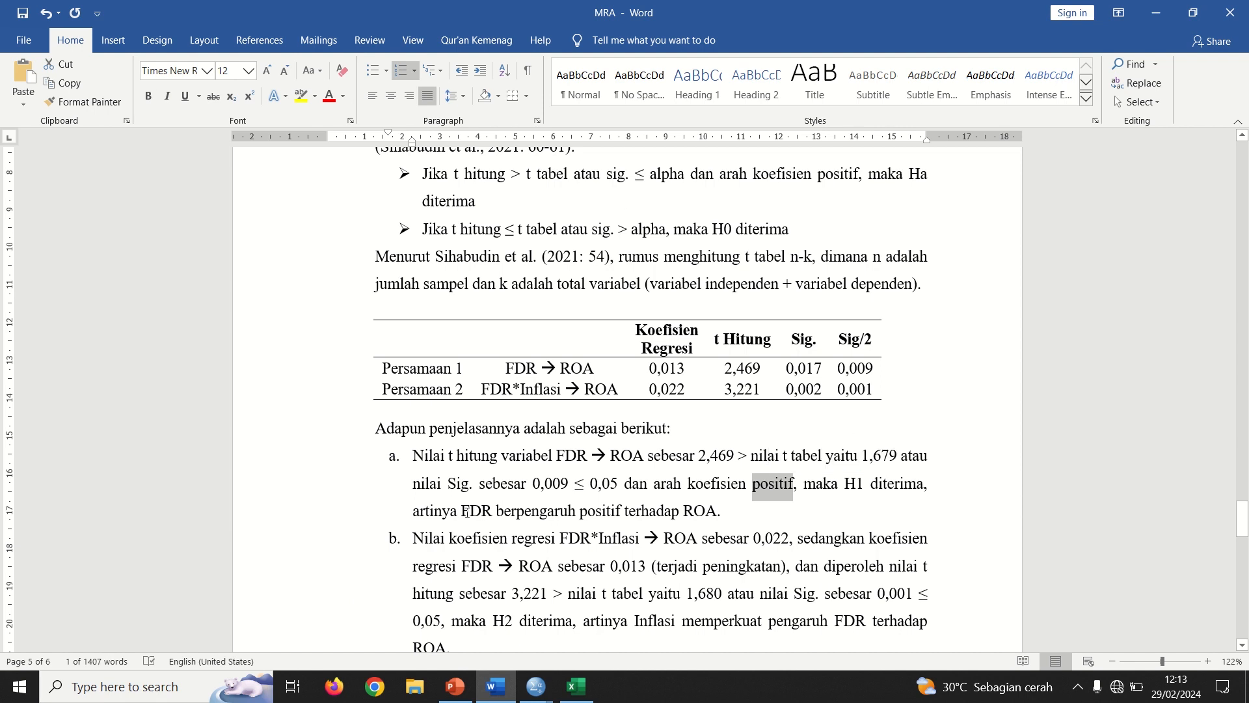
left_click_drag(467, 512, 717, 514)
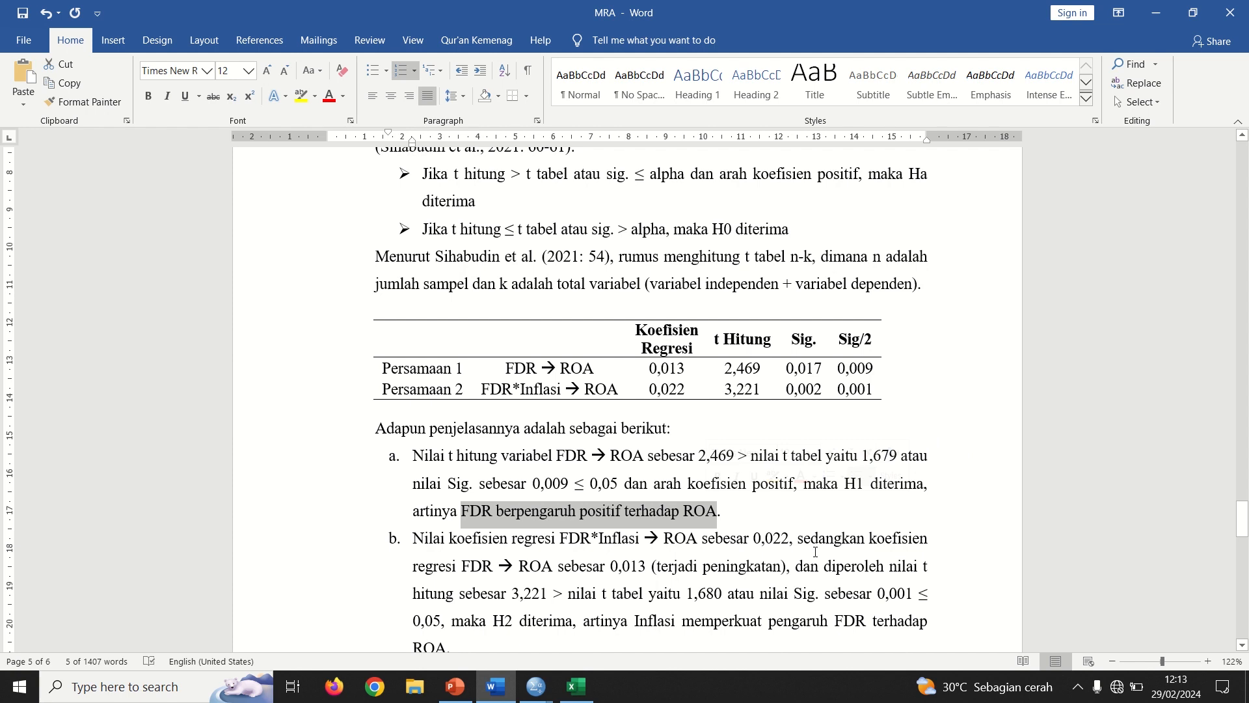
Compare the Persamaan 2 row of Word's t test table with the MCFDR_MCINFLASI row in SPSS's second Coefficients table, including Sig/2.
left_click(541, 390)
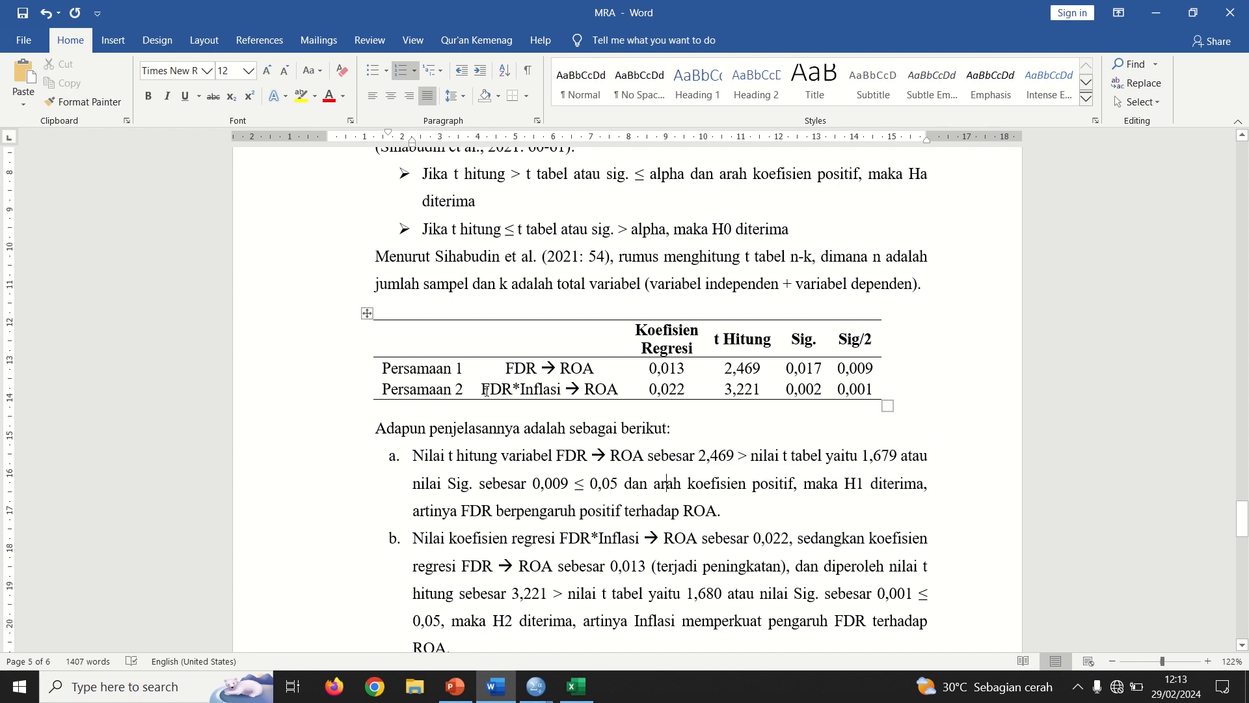
left_click_drag(413, 390, 586, 390)
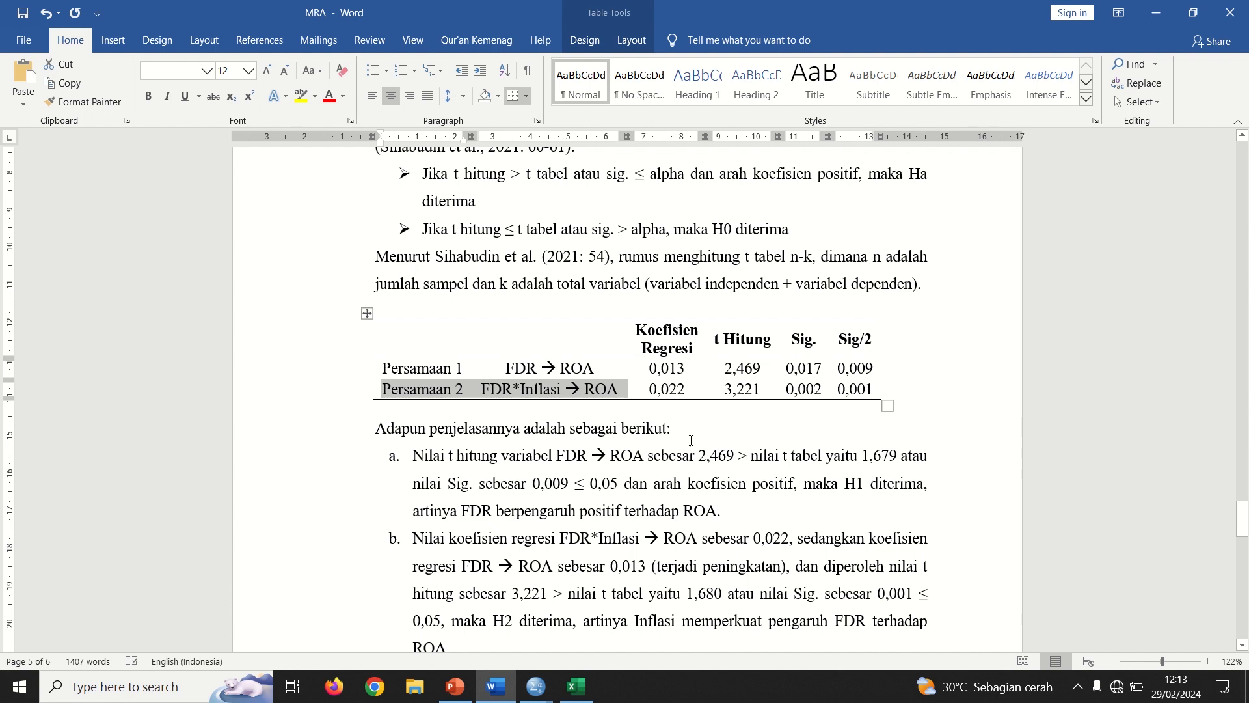
key("alt+Tab")
key("alt+Tab")
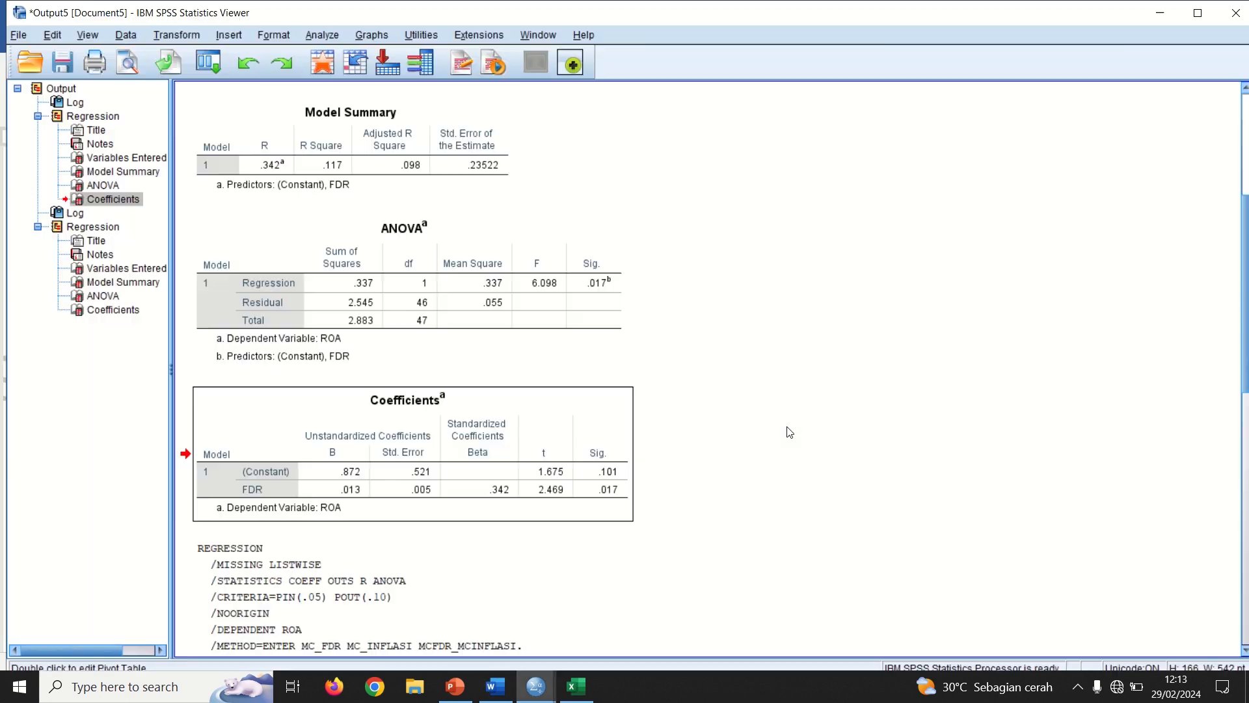
left_click_drag(1246, 361, 1246, 634)
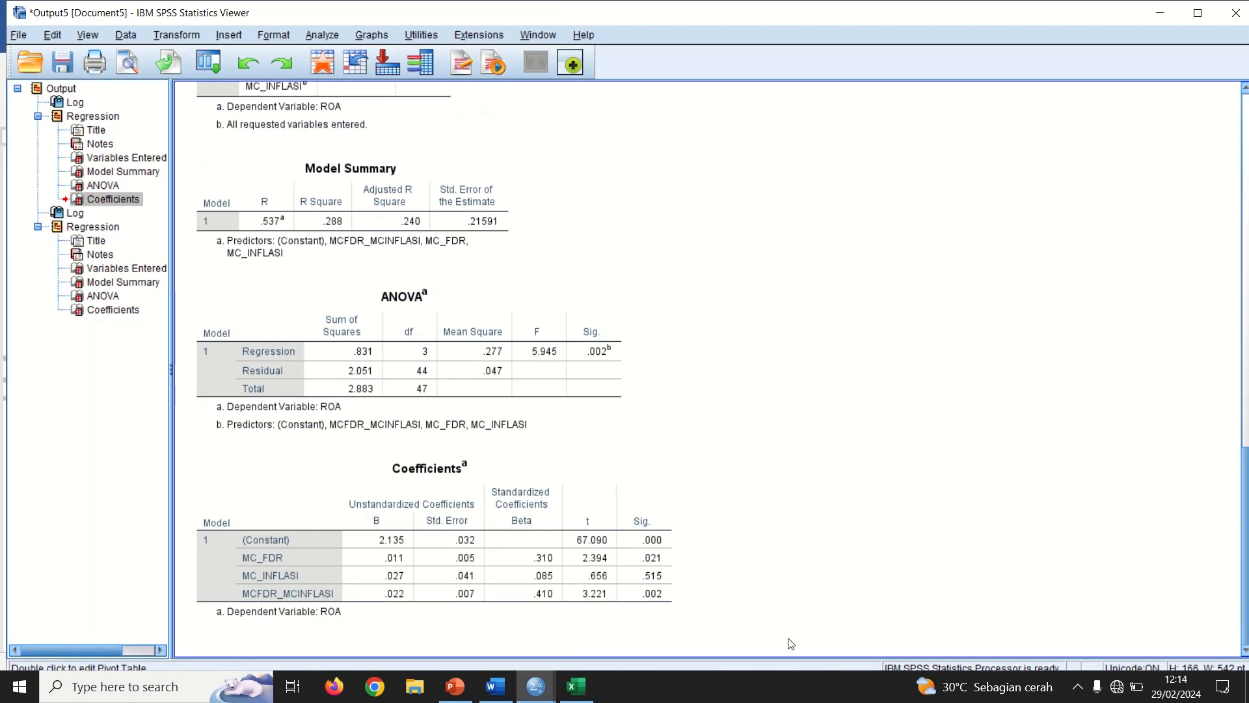
left_click(554, 563)
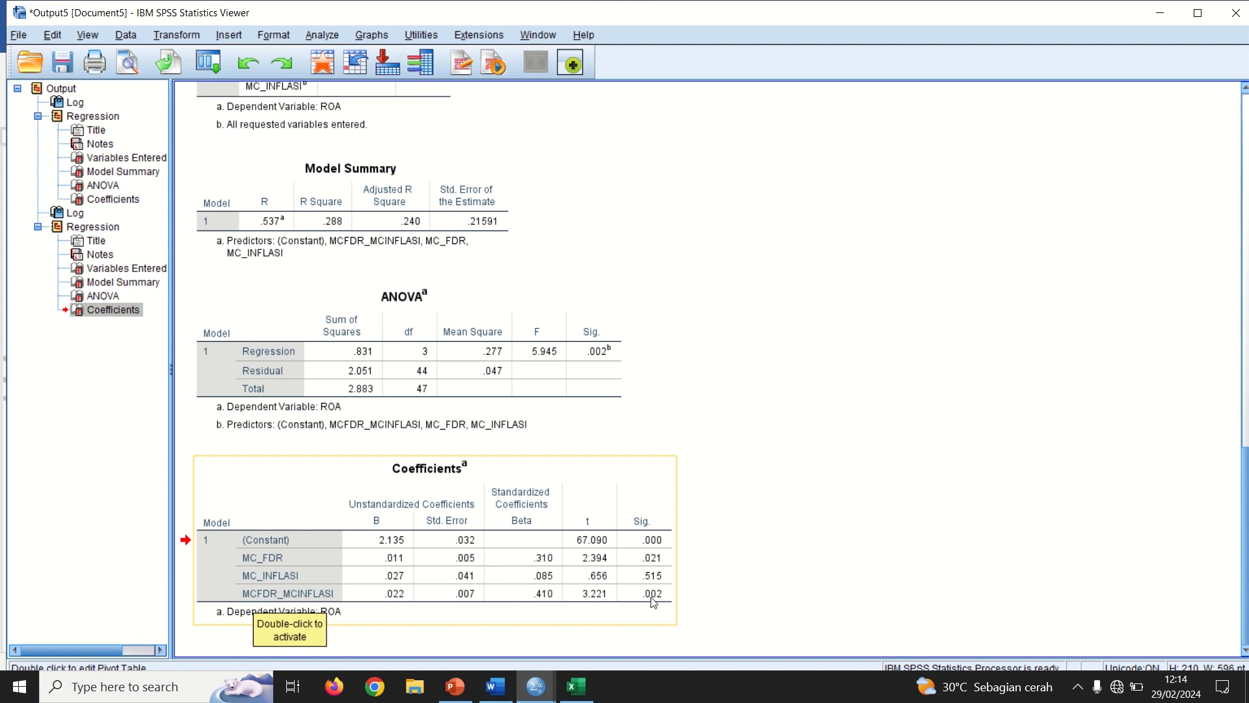
key("alt+Tab")
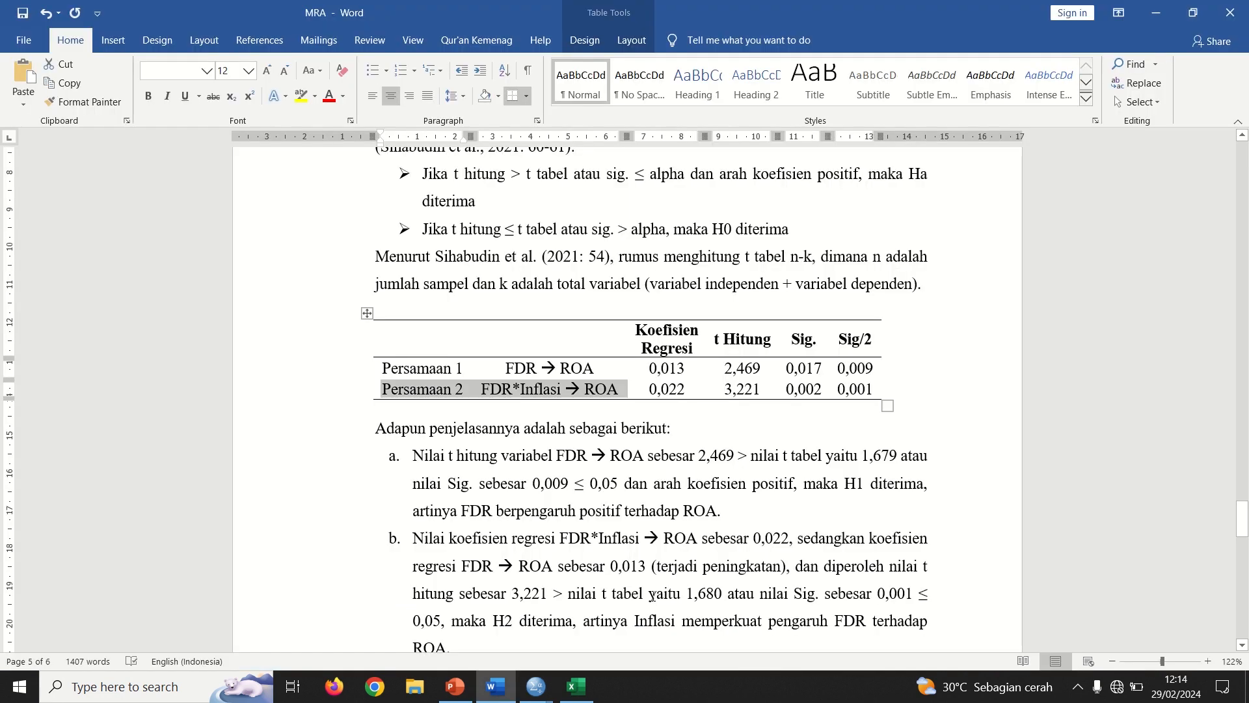
left_click_drag(837, 388, 871, 397)
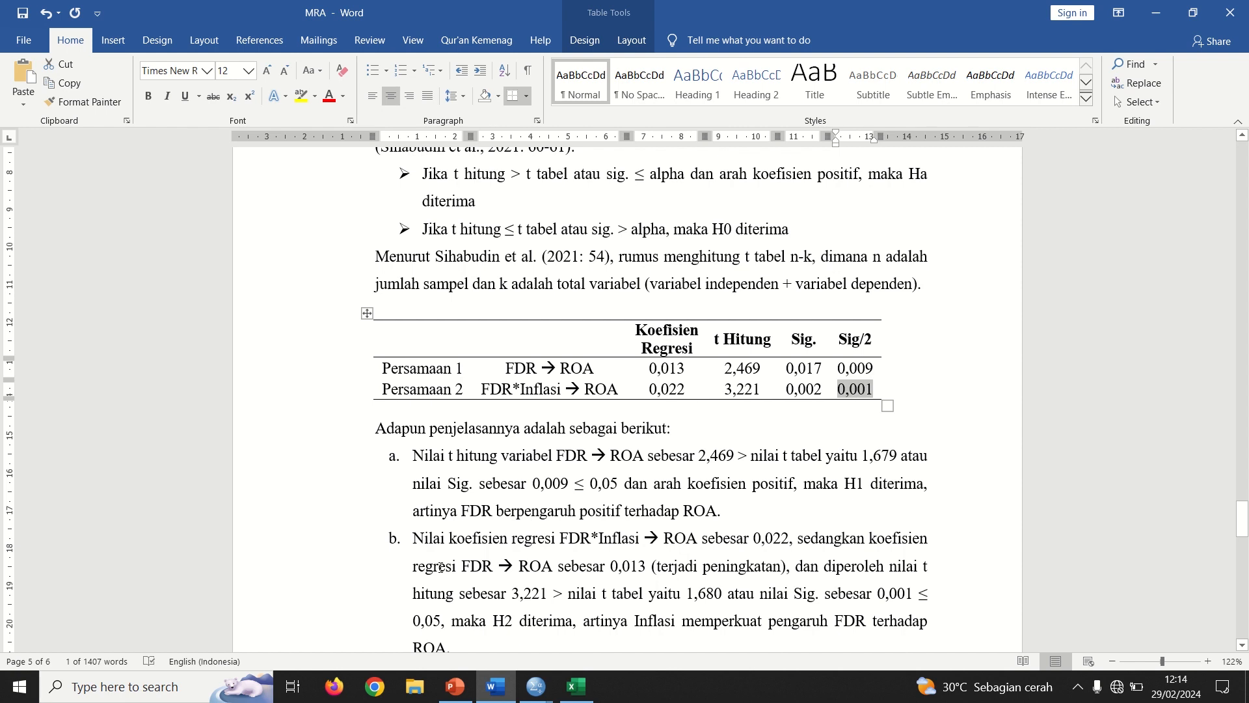
Compare the FDR coefficient and the "terjadi peningkatan" remark in point b with both Koefisien Regresi values in the t test table.
double_click(633, 569)
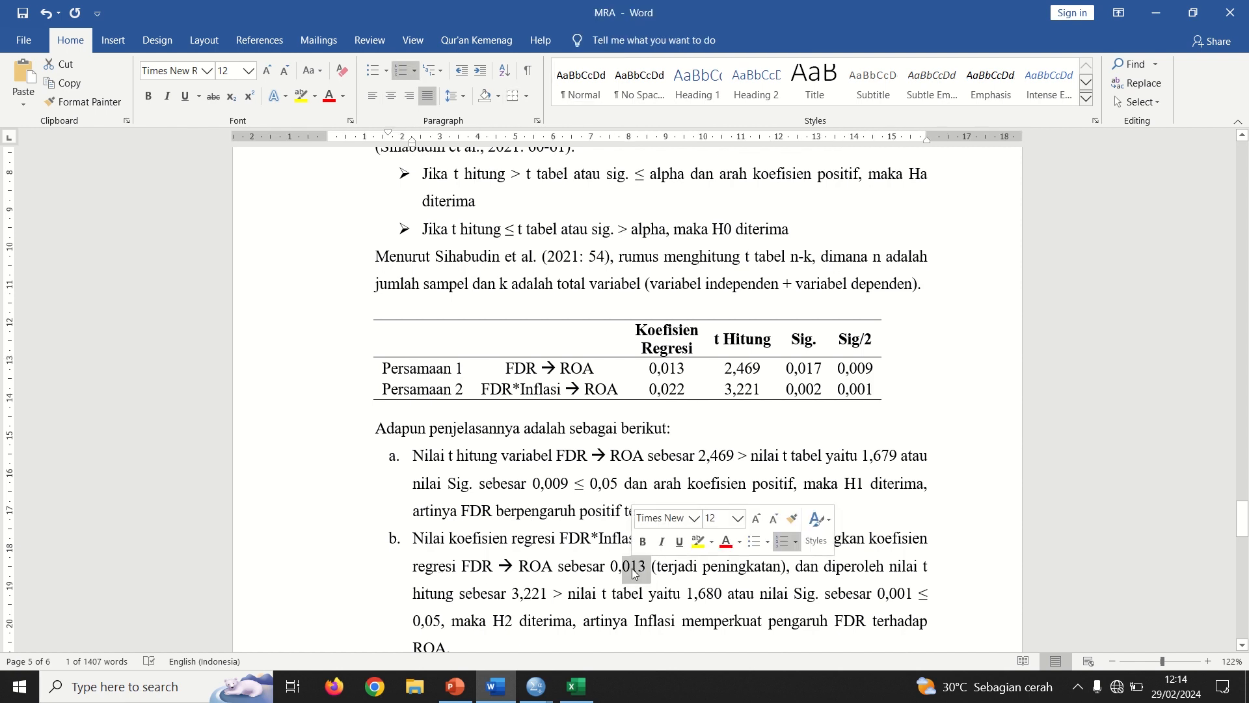
double_click(687, 573)
left_click_drag(687, 573, 780, 567)
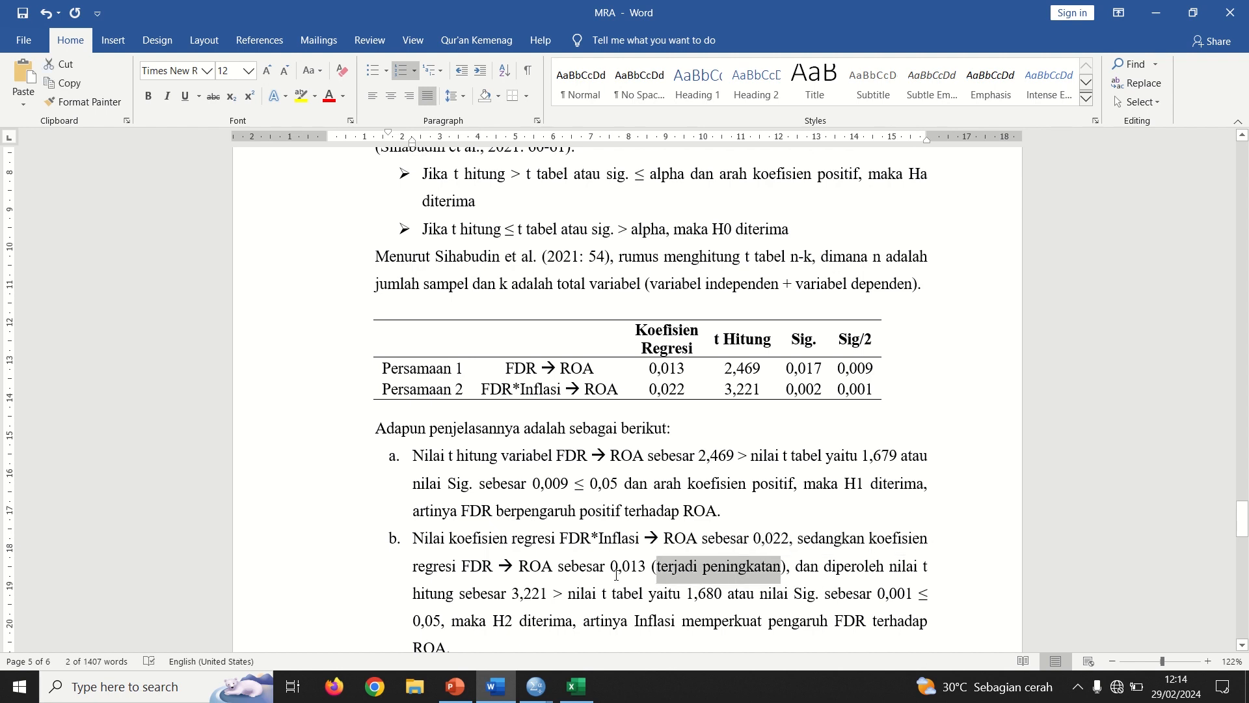
double_click(654, 369)
double_click(649, 390)
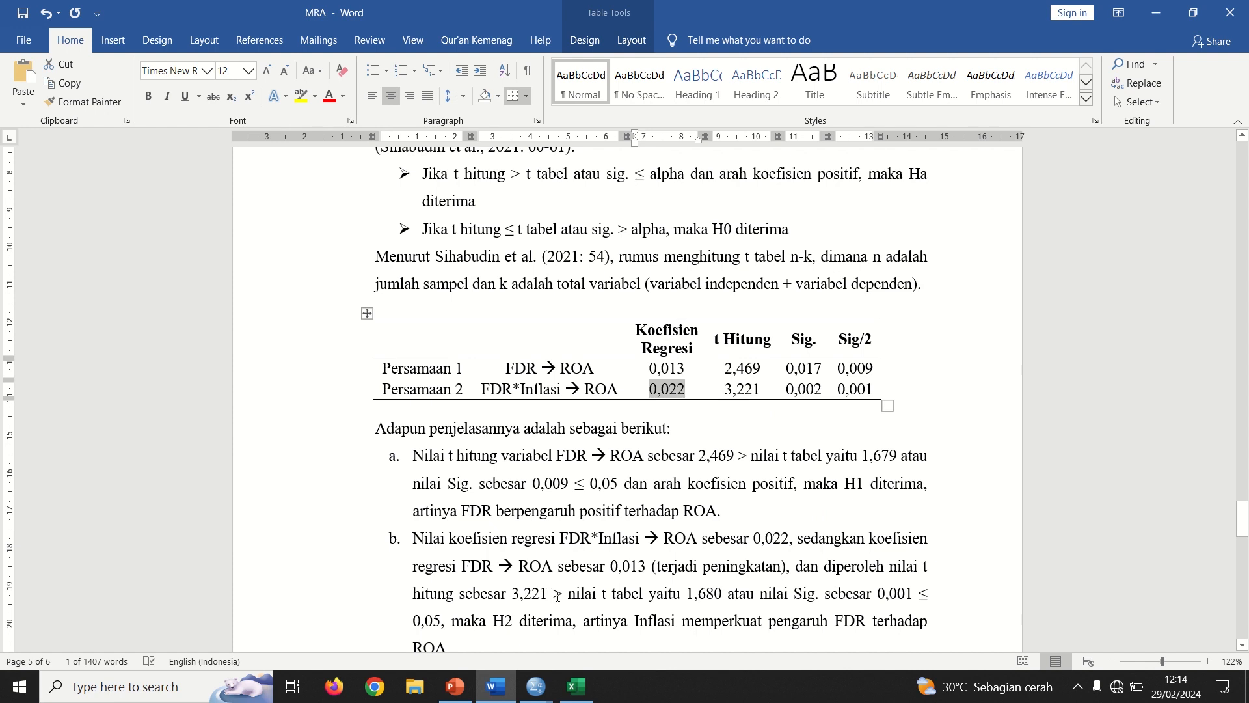
Check point b's t tabel value against Excel's t tabel sheet, using equation 2's DF of 44 and the 0,05 column.
left_click(711, 596)
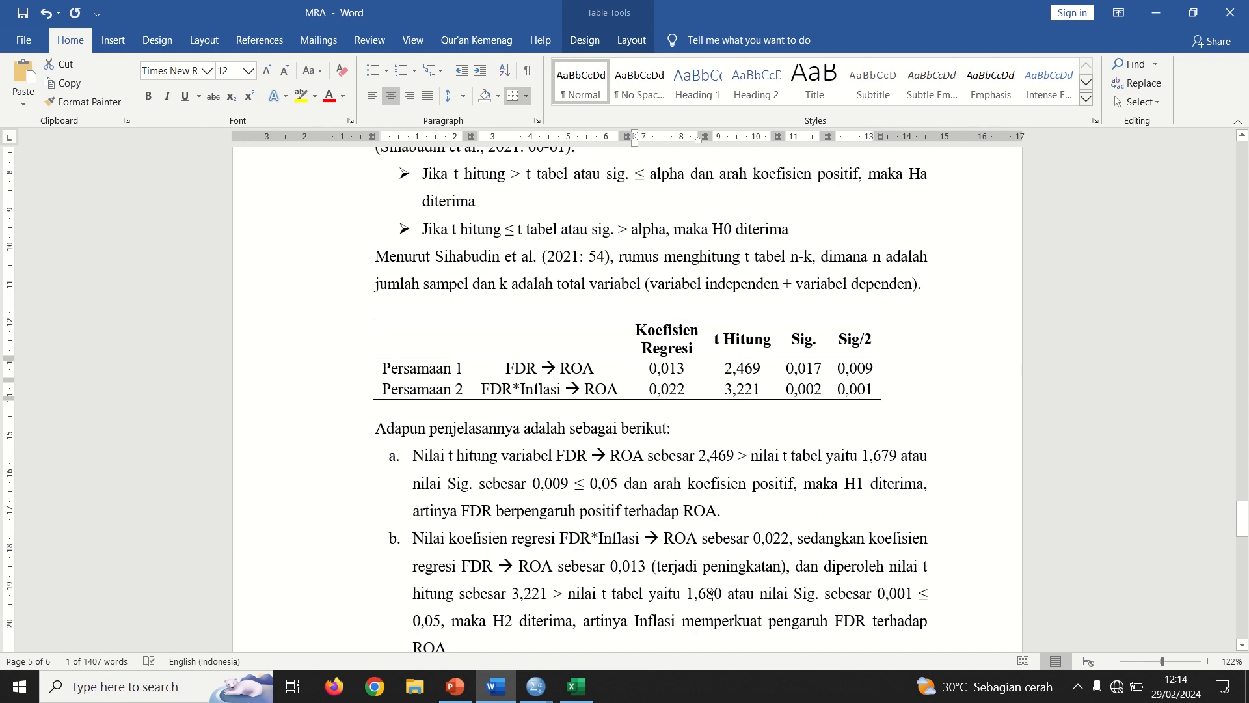
key("alt+Tab")
key("alt+Tab")
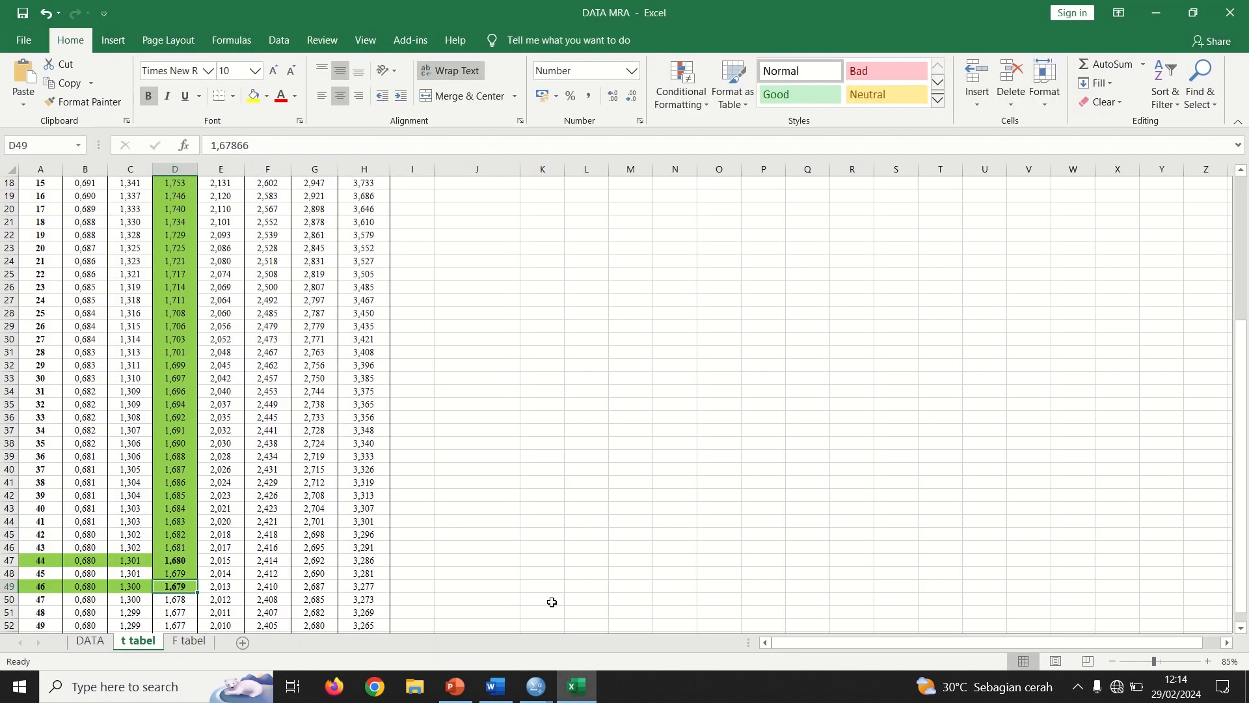
left_click_drag(1244, 441, 1244, 260)
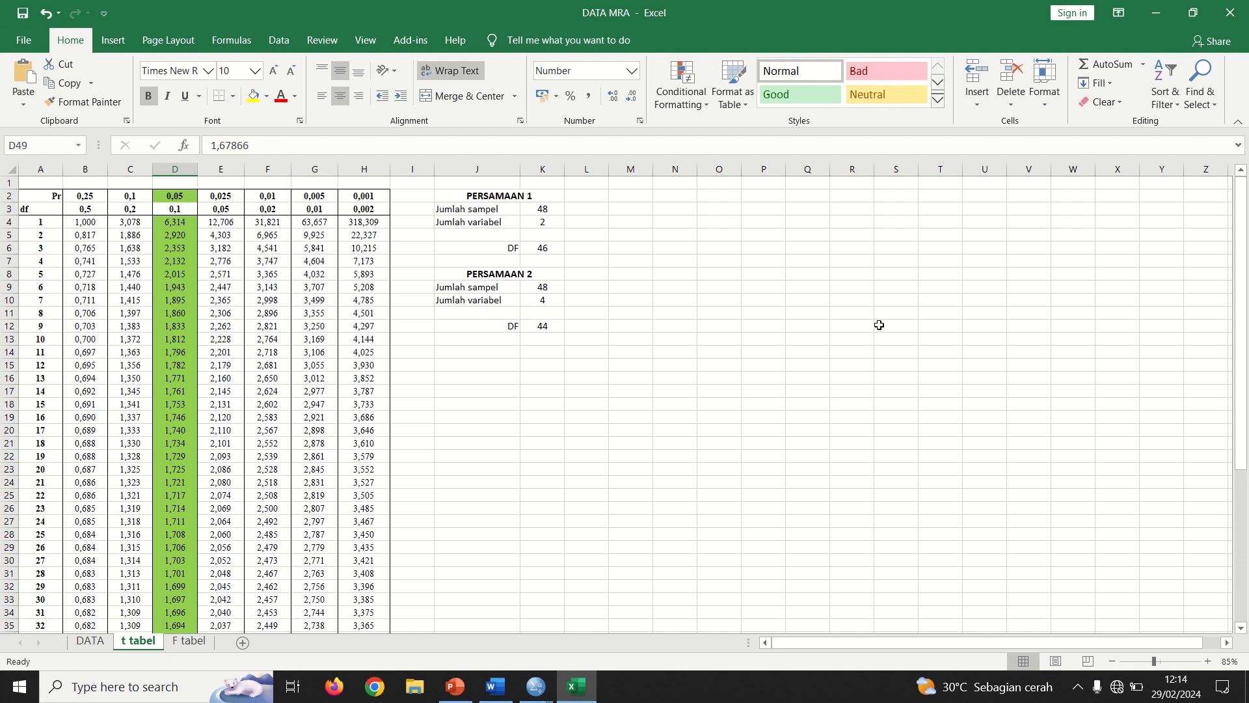
left_click(553, 325)
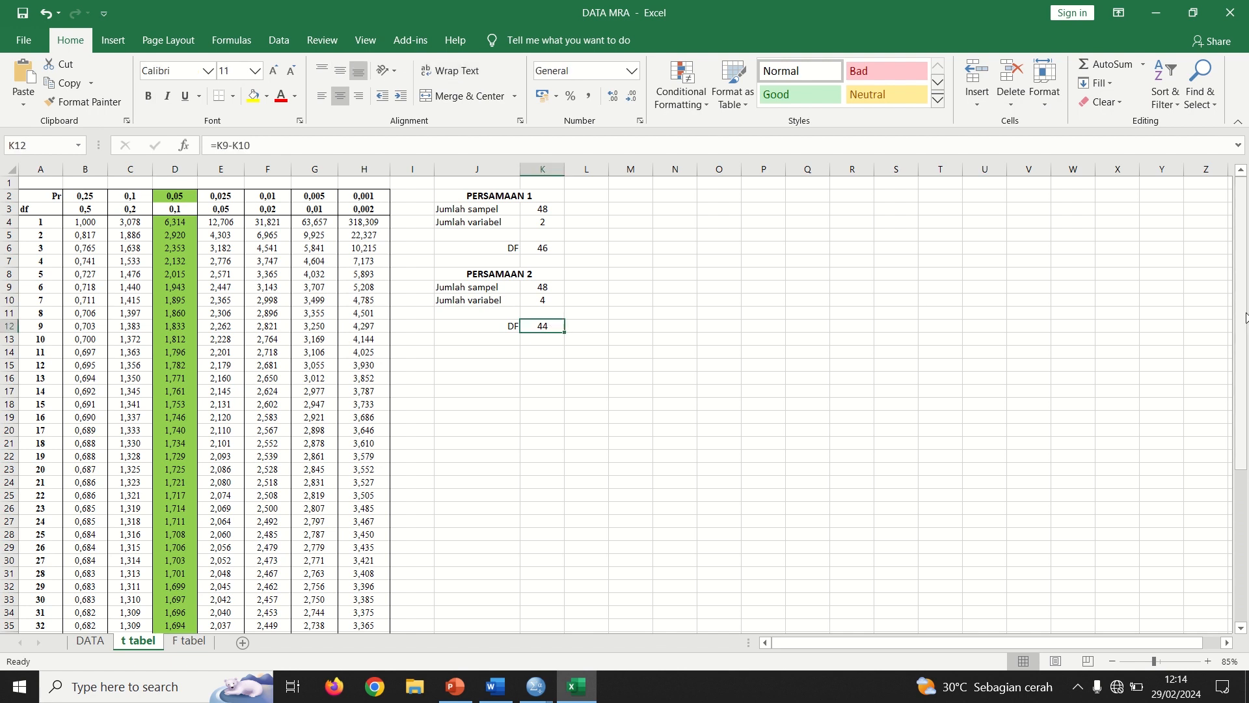
left_click(544, 303)
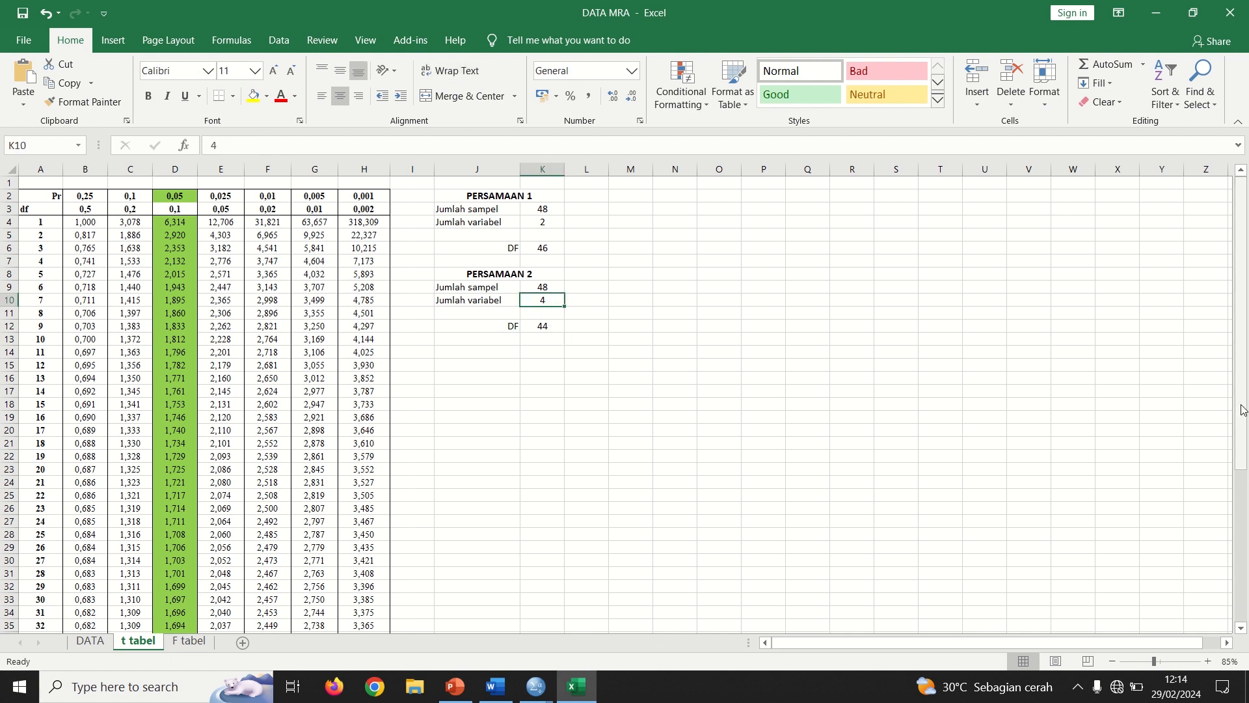
left_click_drag(1244, 386, 1244, 390)
left_click(181, 545)
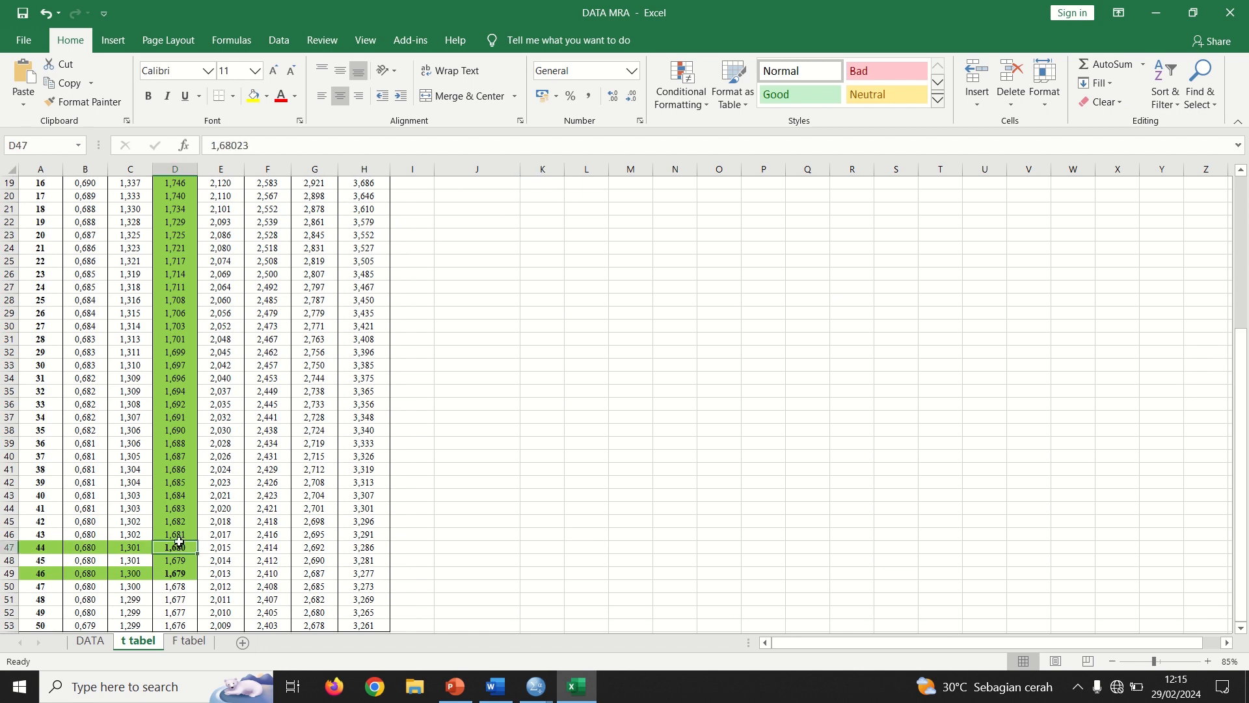
key("alt+Tab")
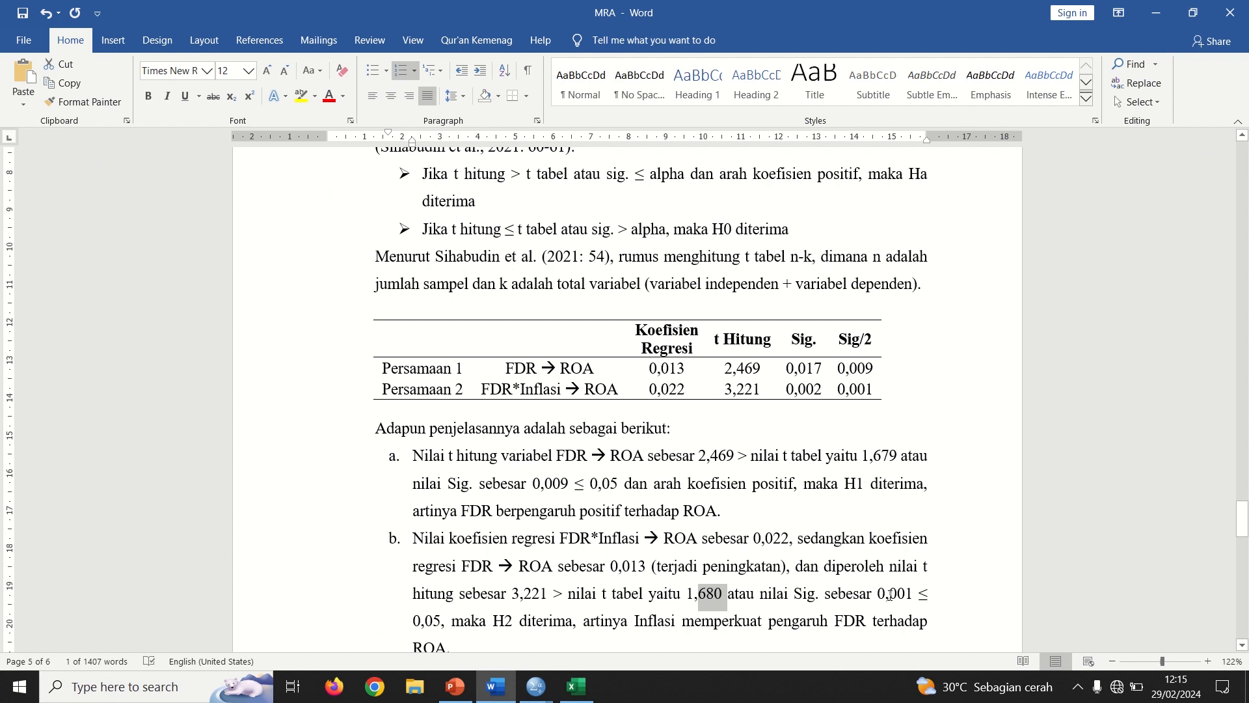
Review point b's H2 conclusion about Inflasi and its FDR*Inflasi coefficient against Persamaan 1's coefficient in the t test table.
left_click(1247, 554)
left_click_drag(1243, 557, 1241, 531)
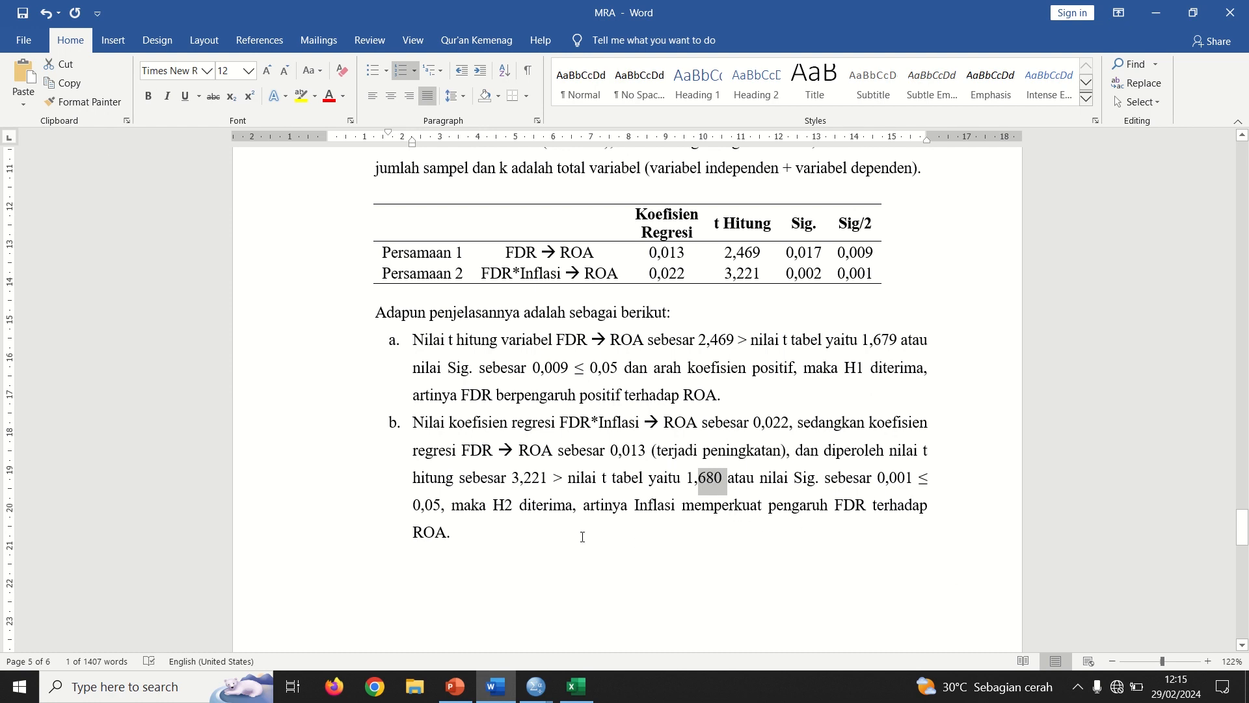
left_click_drag(512, 533, 635, 506)
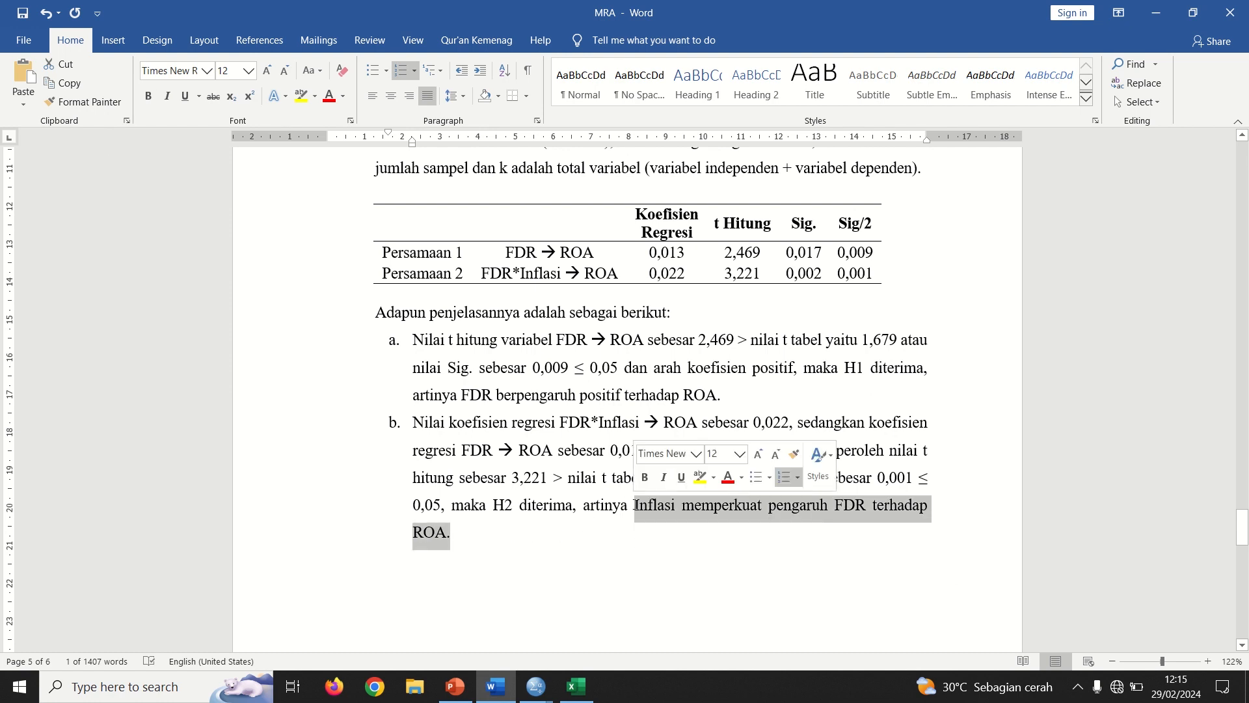
double_click(770, 422)
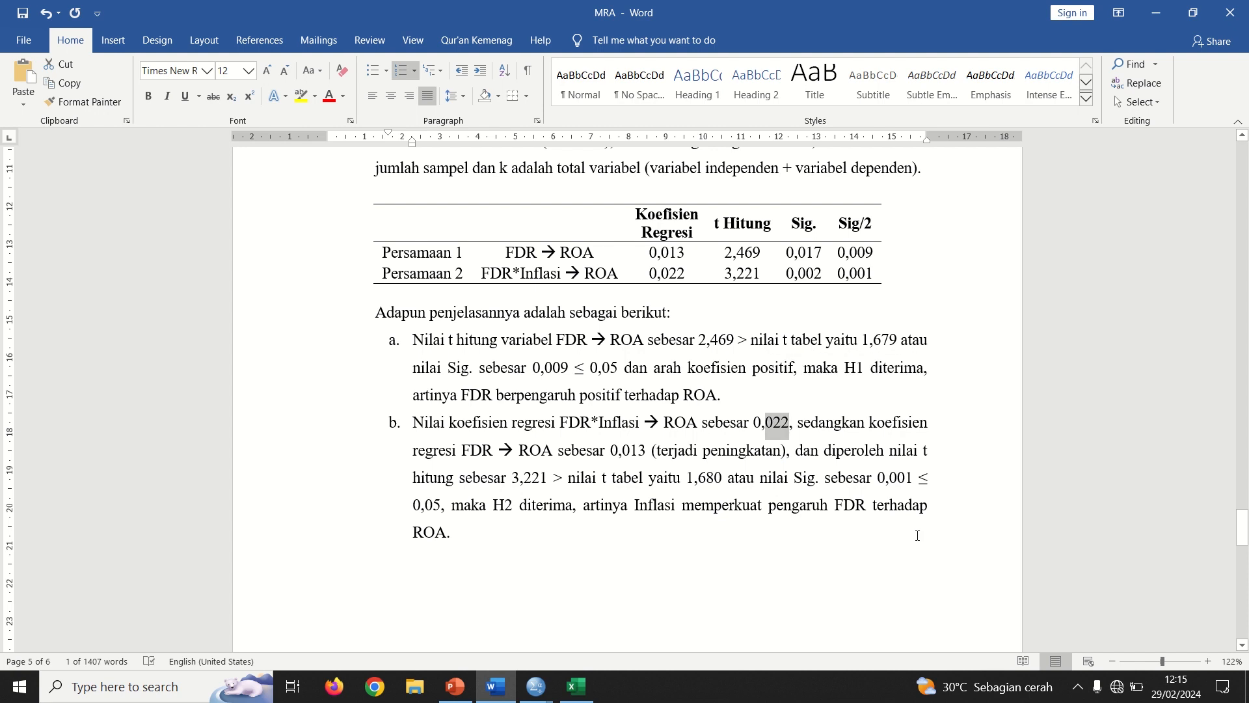
left_click_drag(650, 252, 685, 253)
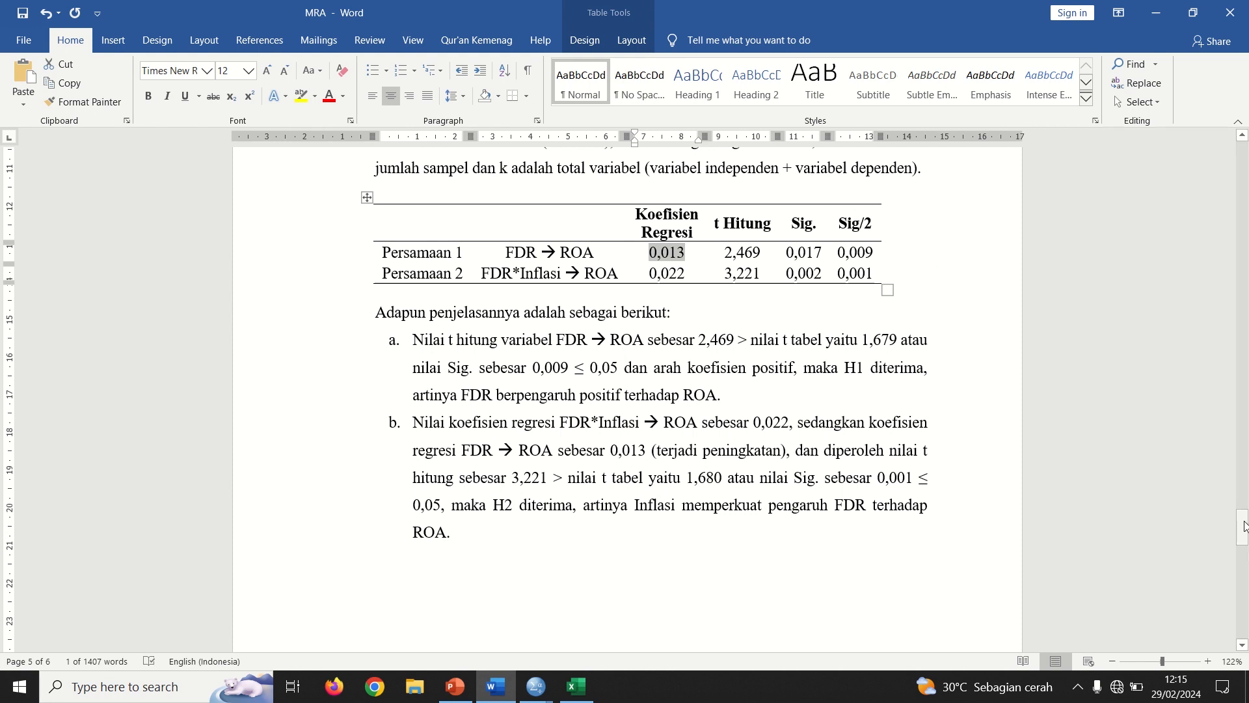
Go to the Referensi section, select all its entries, and switch to the title slide in PowerPoint.
left_click_drag(1244, 525, 1241, 580)
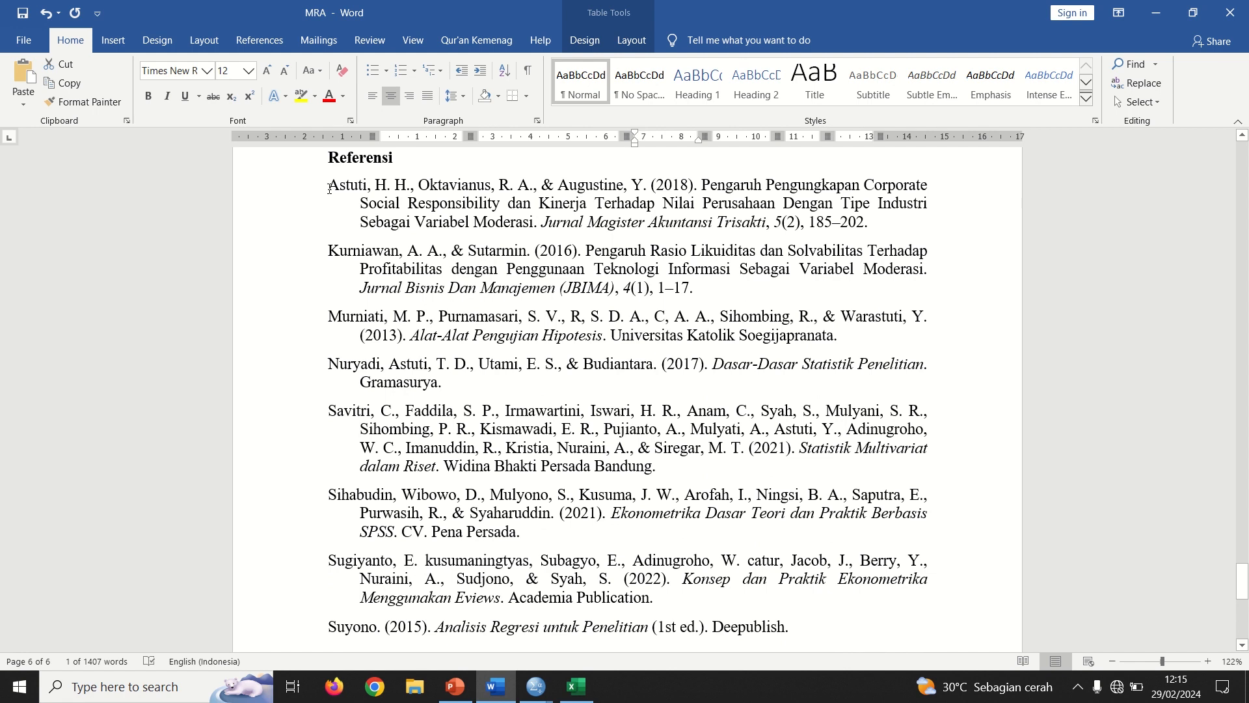
left_click_drag(330, 189, 590, 635)
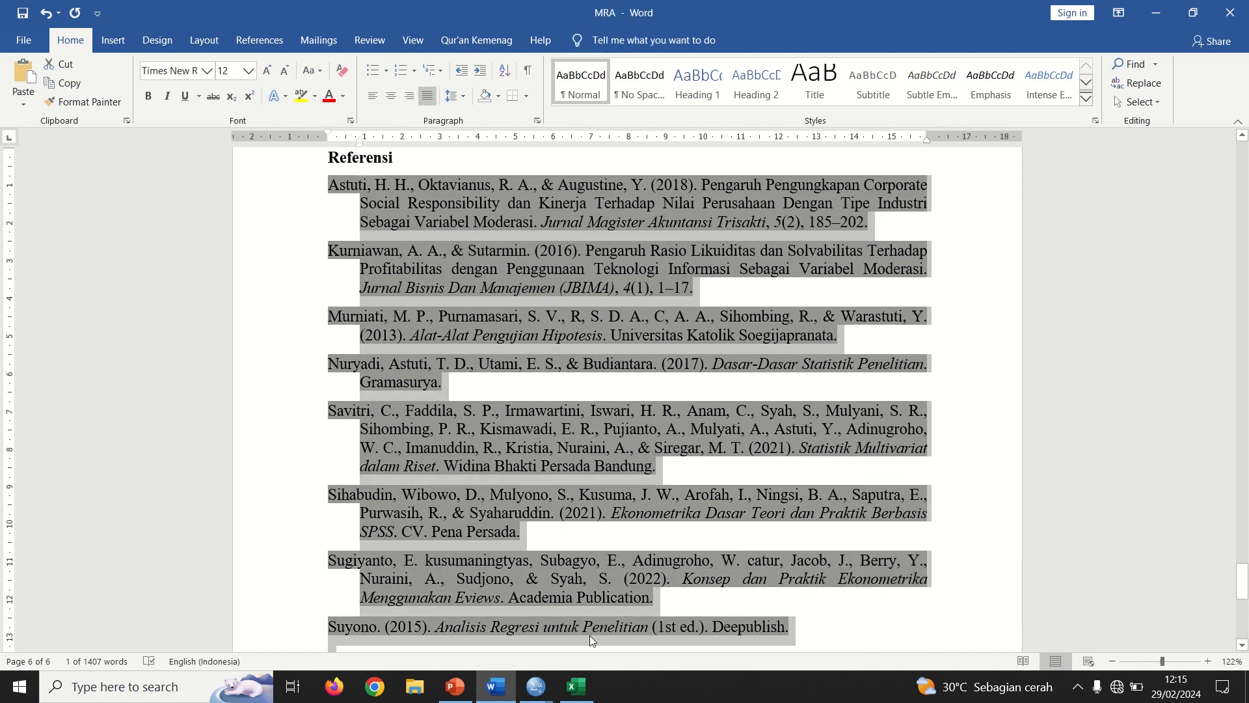
left_click(455, 687)
left_click(82, 174)
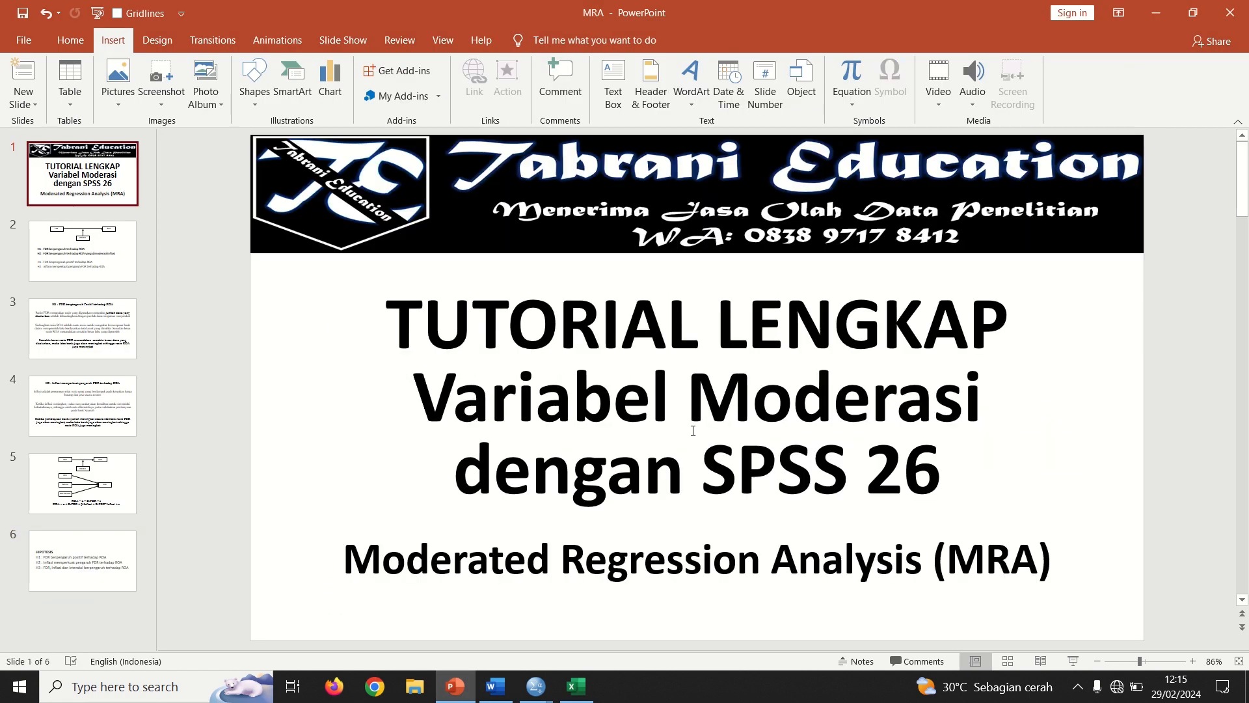